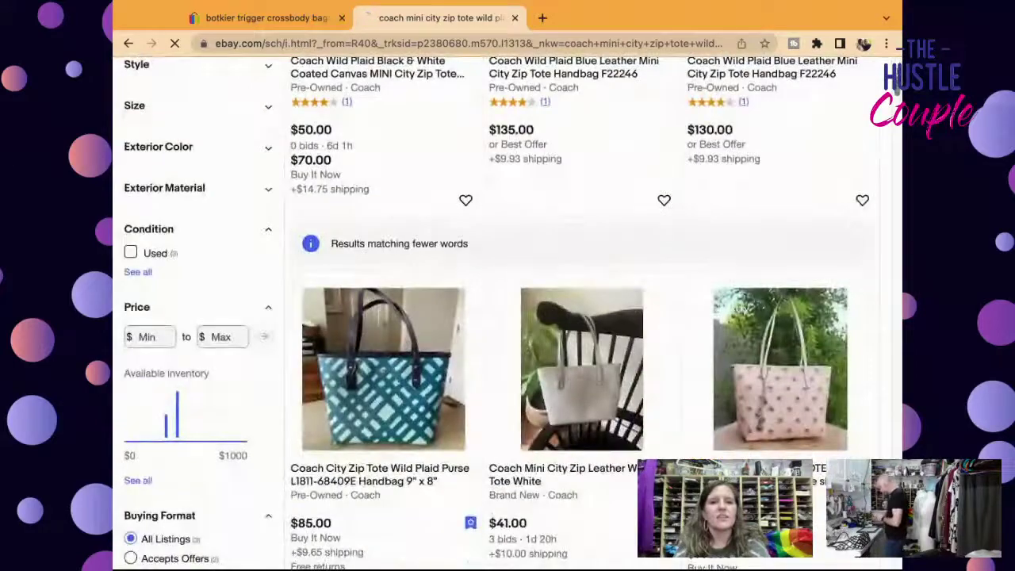
Filter the coach mini city zip tote wild plaid search results to sold listings only.
scroll(507, 317, down, 5)
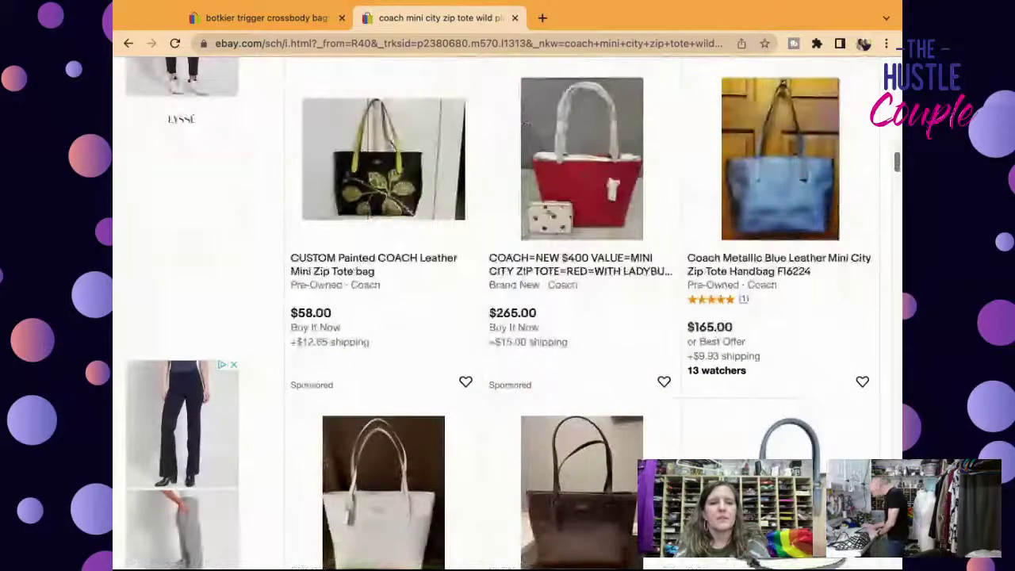
scroll(508, 318, up, 1)
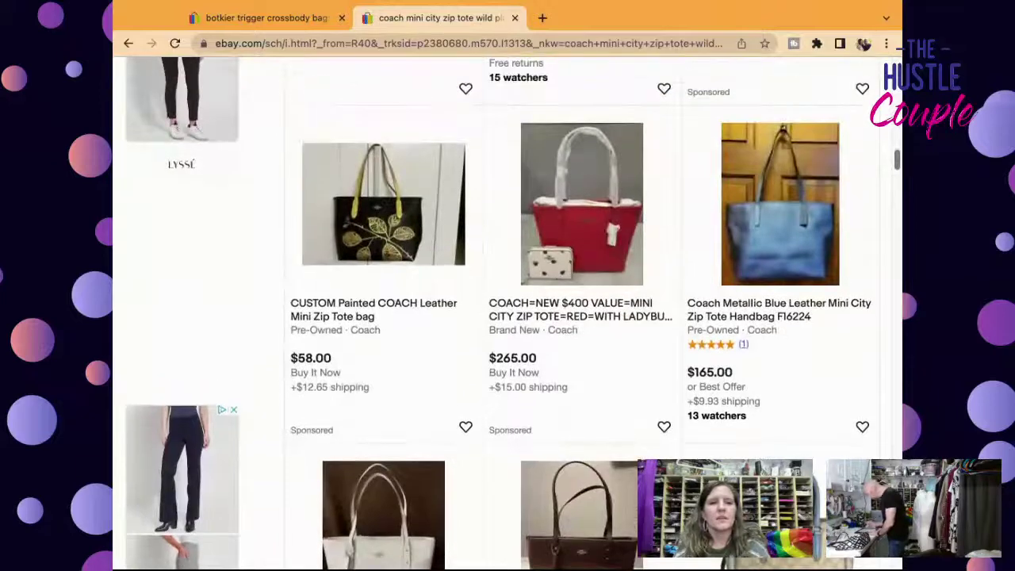
scroll(146, 151, up, 10)
click(141, 154)
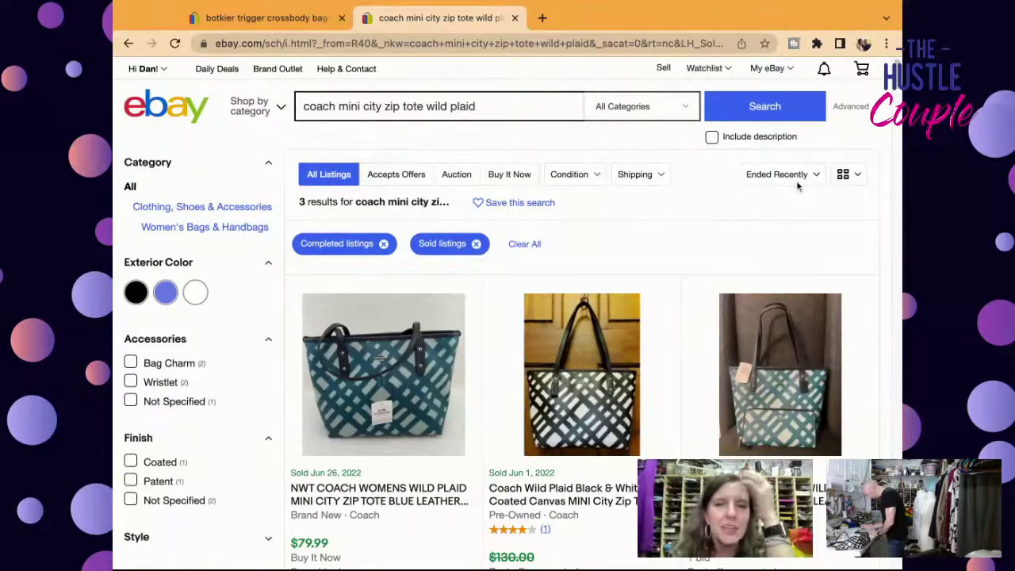
Start a new listing modelled on the sold black and white wild plaid coated canvas mini tote.
scroll(508, 318, down, 2)
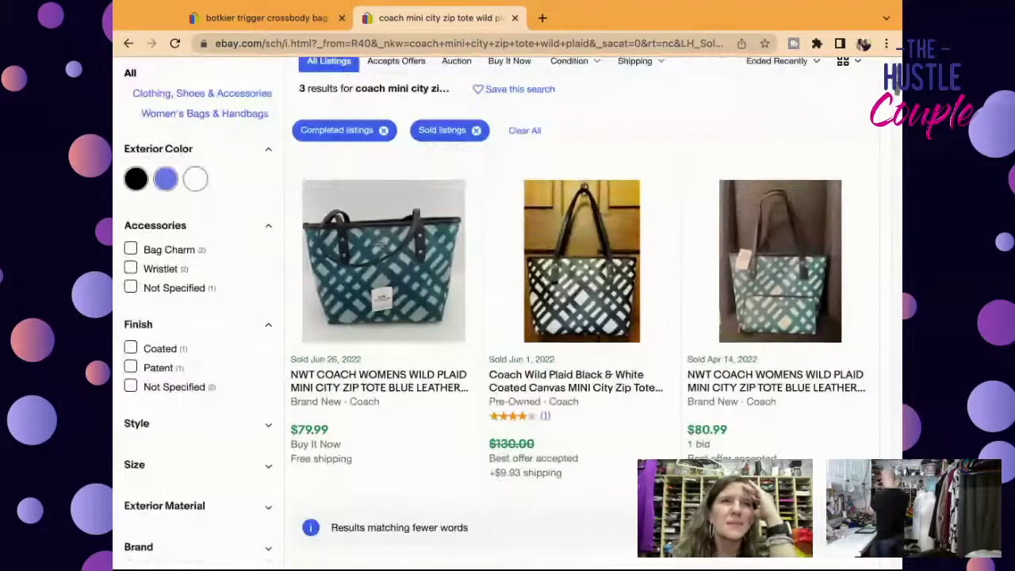
scroll(508, 317, down, 3)
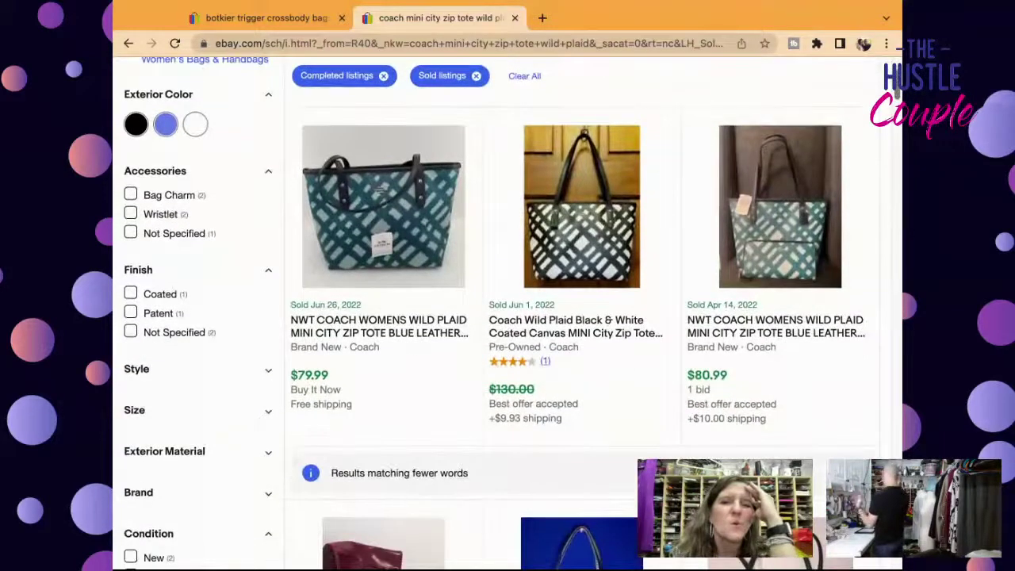
scroll(507, 318, down, 10)
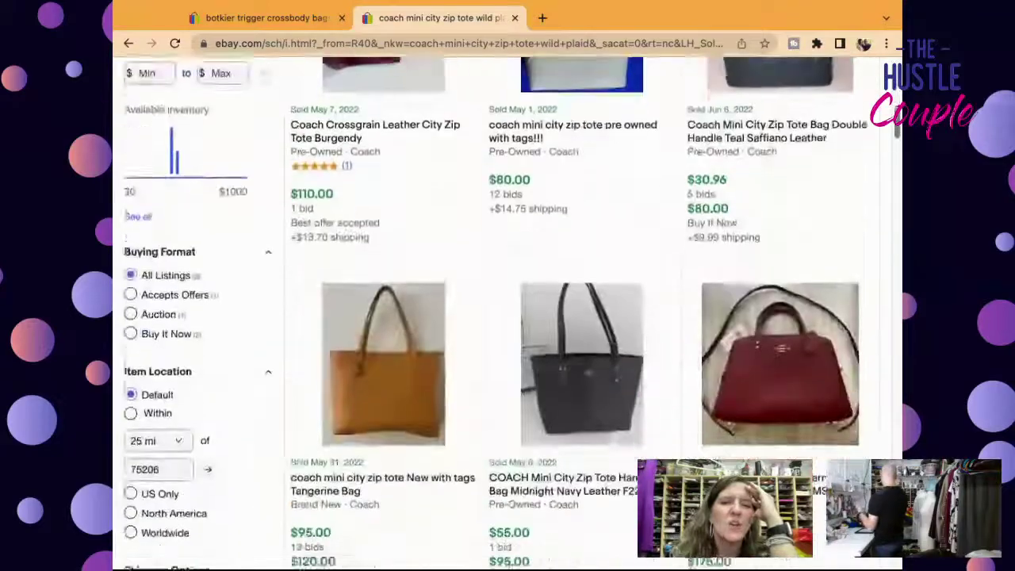
scroll(507, 317, down, 10)
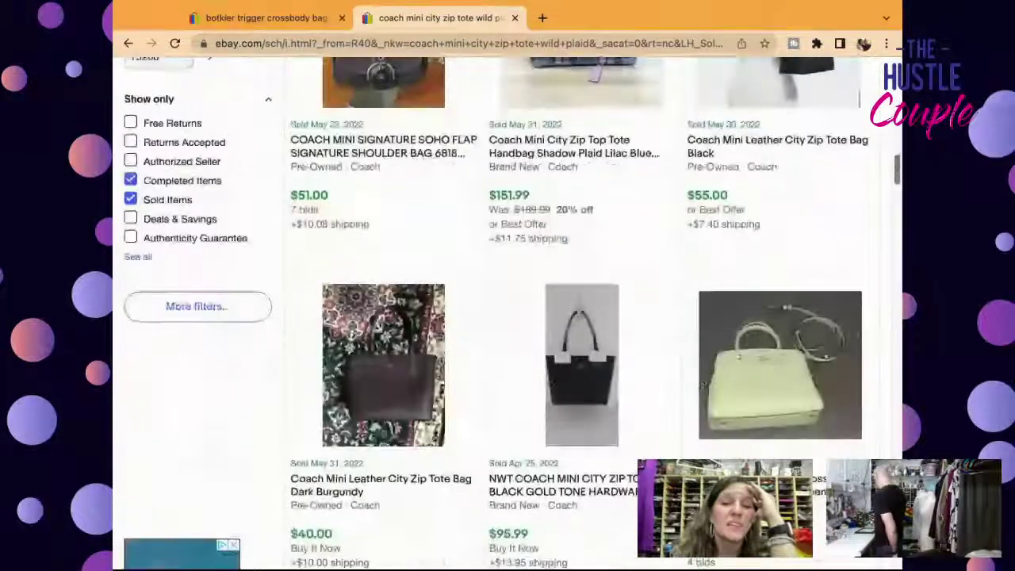
scroll(508, 317, up, 20)
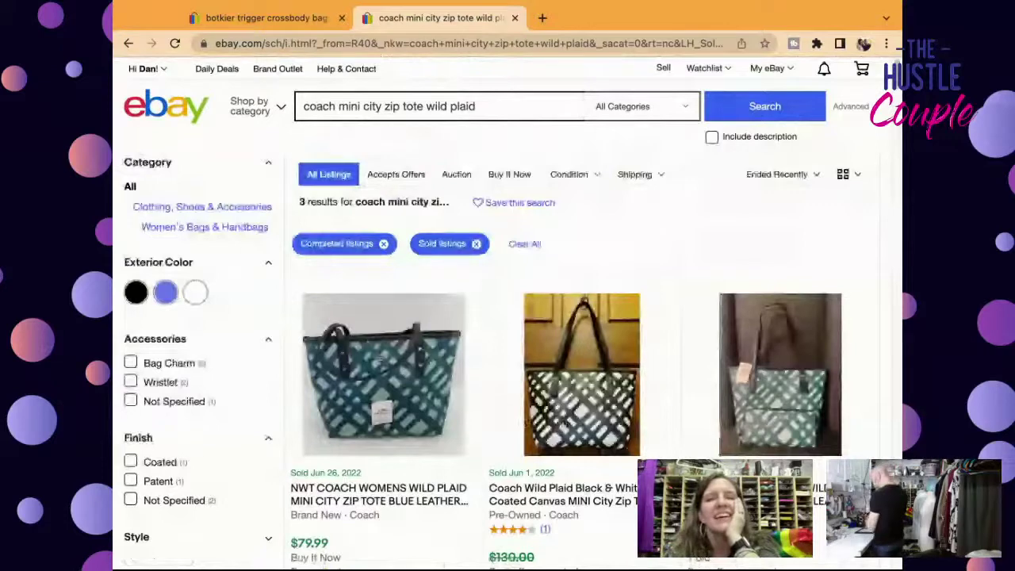
scroll(508, 318, down, 3)
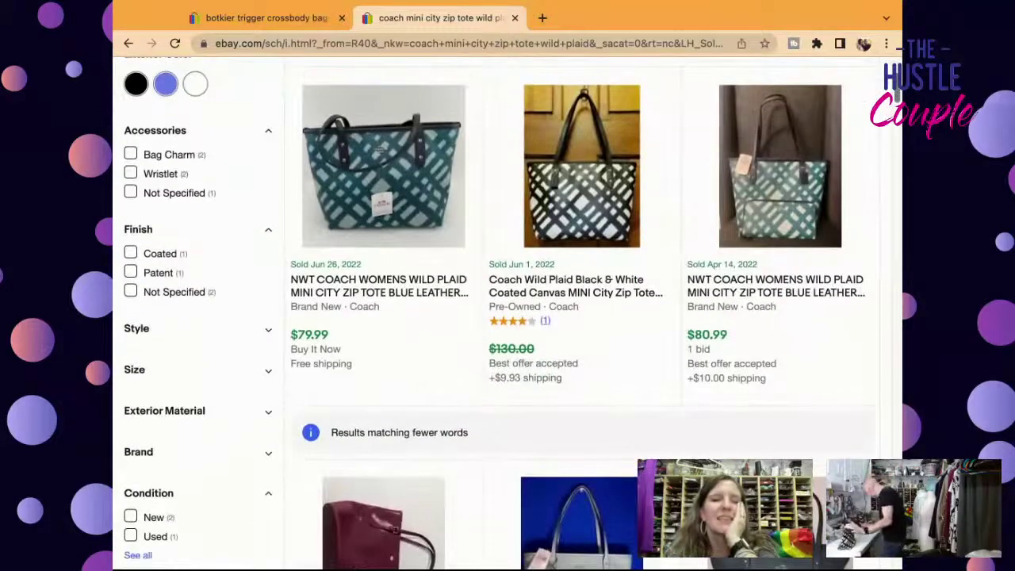
click(571, 288)
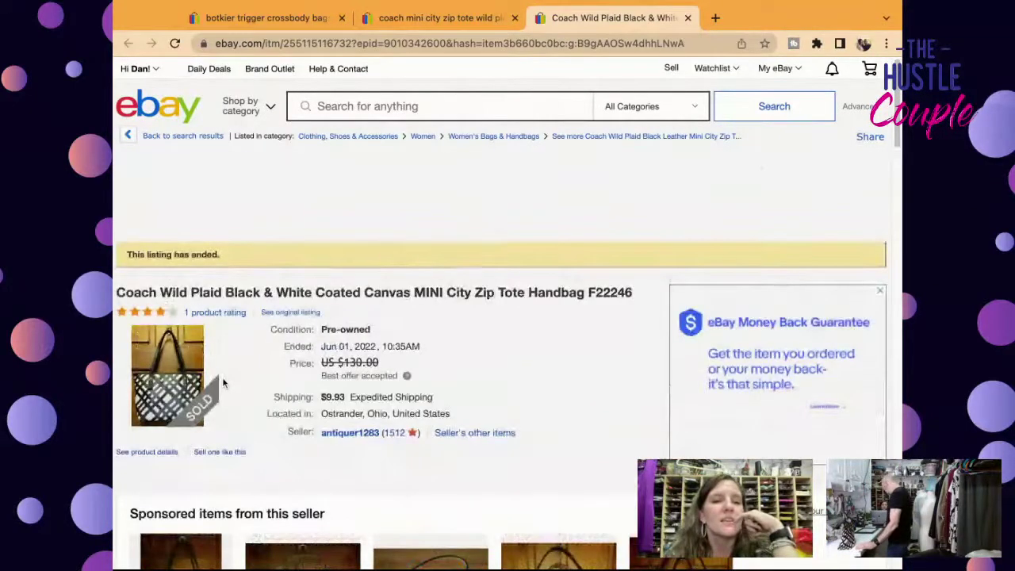
click(223, 454)
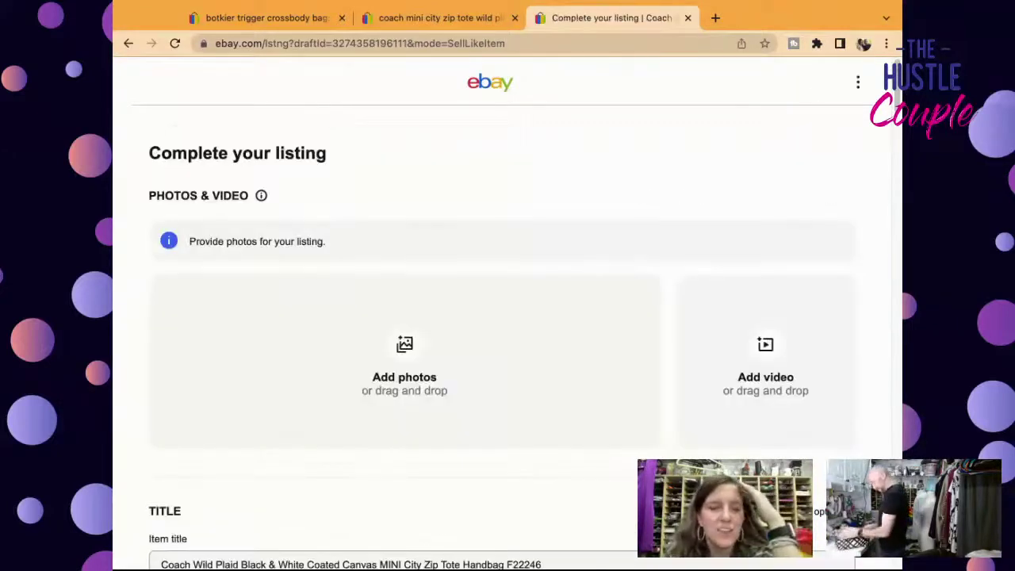
Copy the item title into the description: "Coach Wild Plaid Black & White Coated Canvas MINI City Zip Tote Handbag F22246".
scroll(895, 91, down, 5)
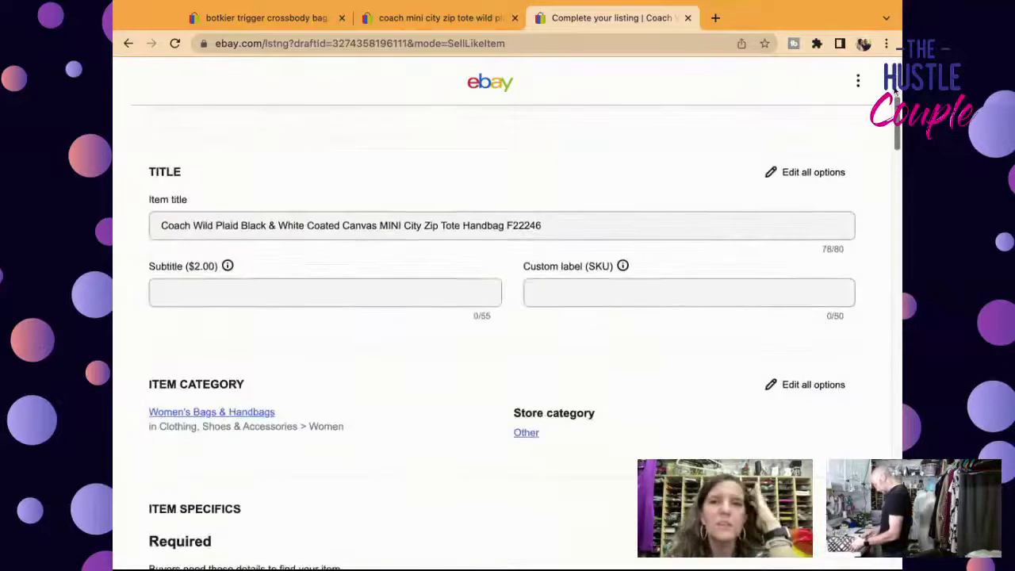
scroll(894, 92, down, 1)
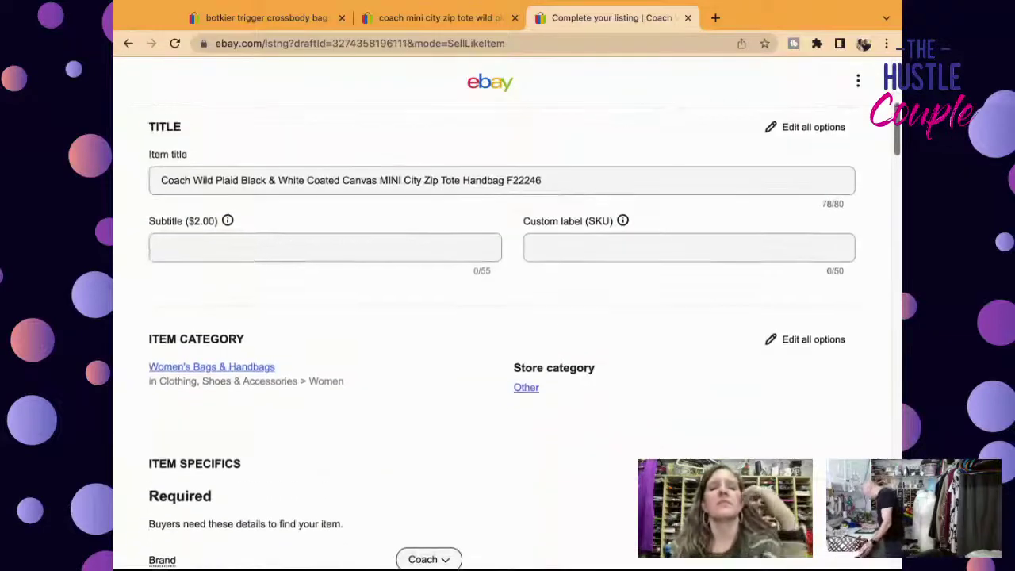
click(779, 169)
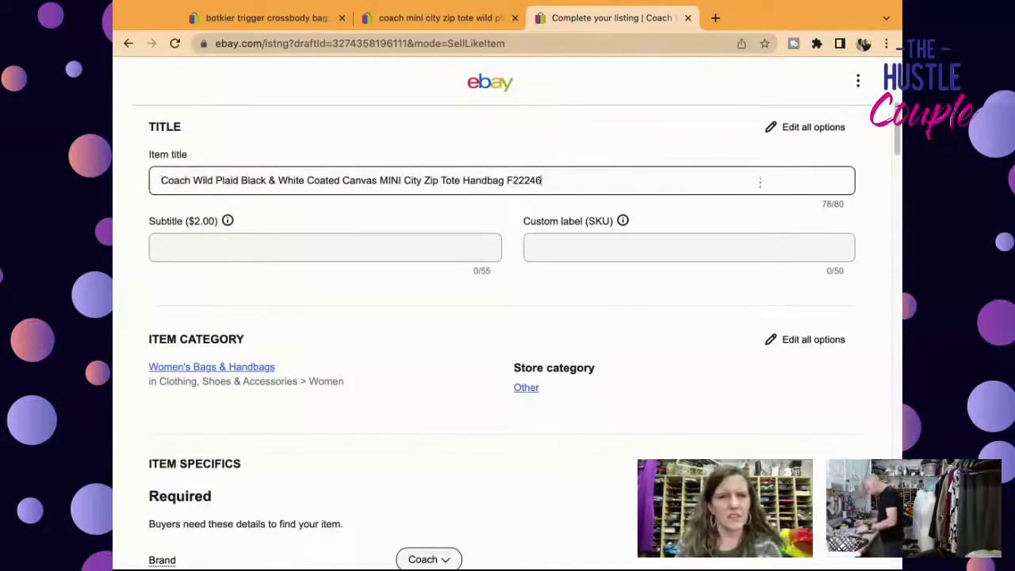
triple_click(760, 182)
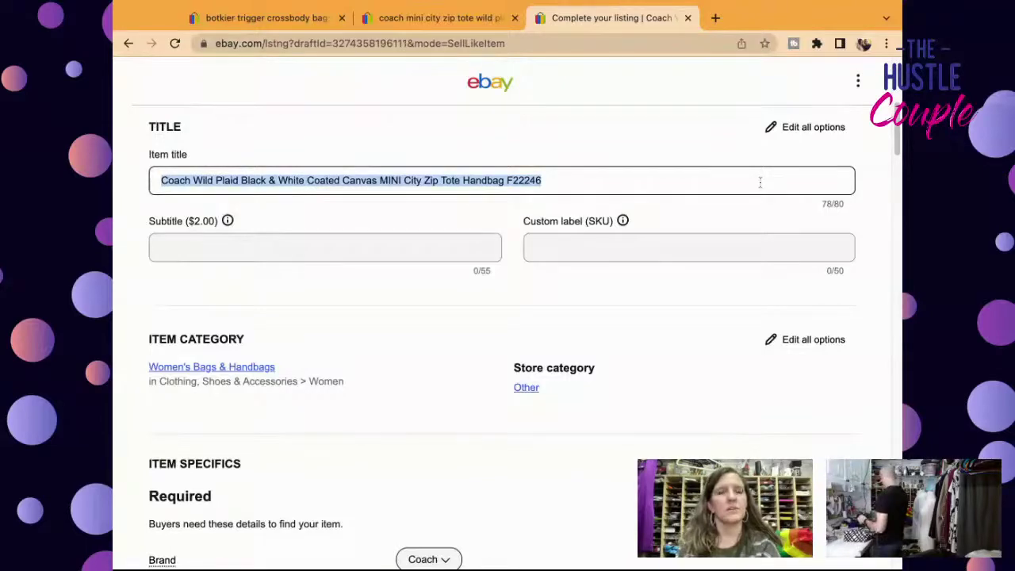
scroll(760, 181, down, 20)
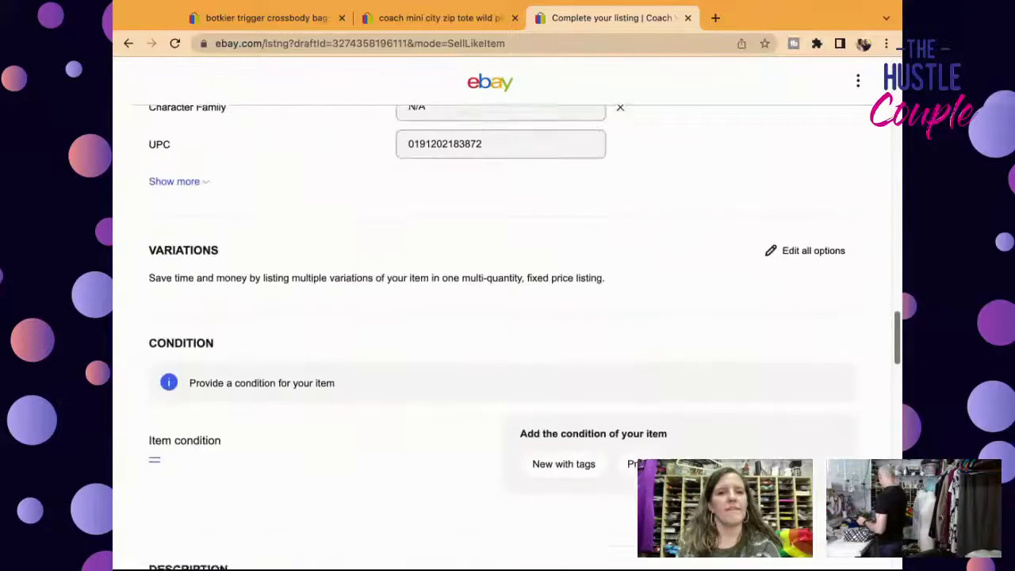
click(800, 373)
text(Coach Wild Plaid Black & White Coated Canvas Mini City Zip Tote Handbag F22246)
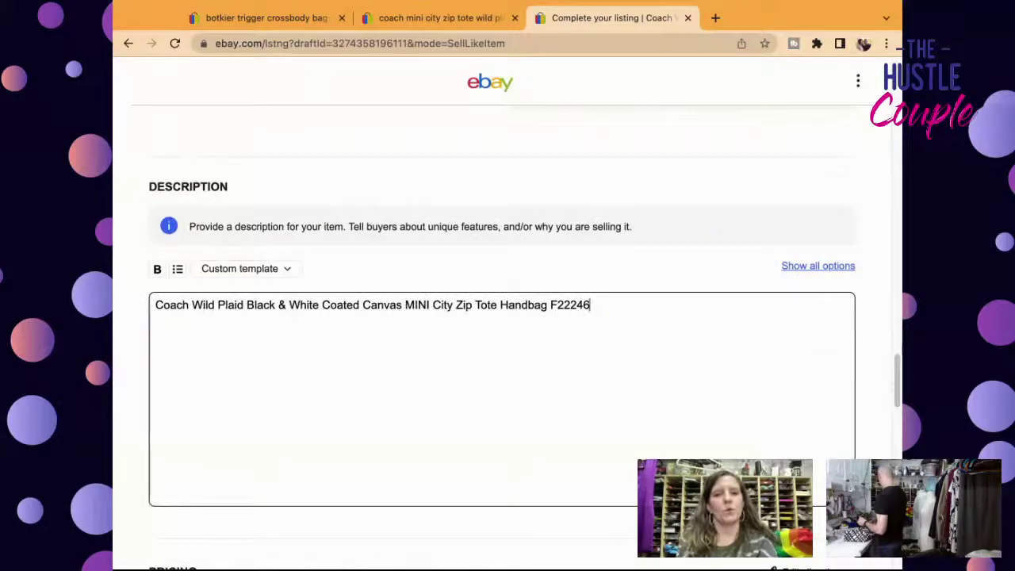
Remove the style number F22246 from the end of the item title.
scroll(898, 364, up, 10)
scroll(898, 364, up, 12)
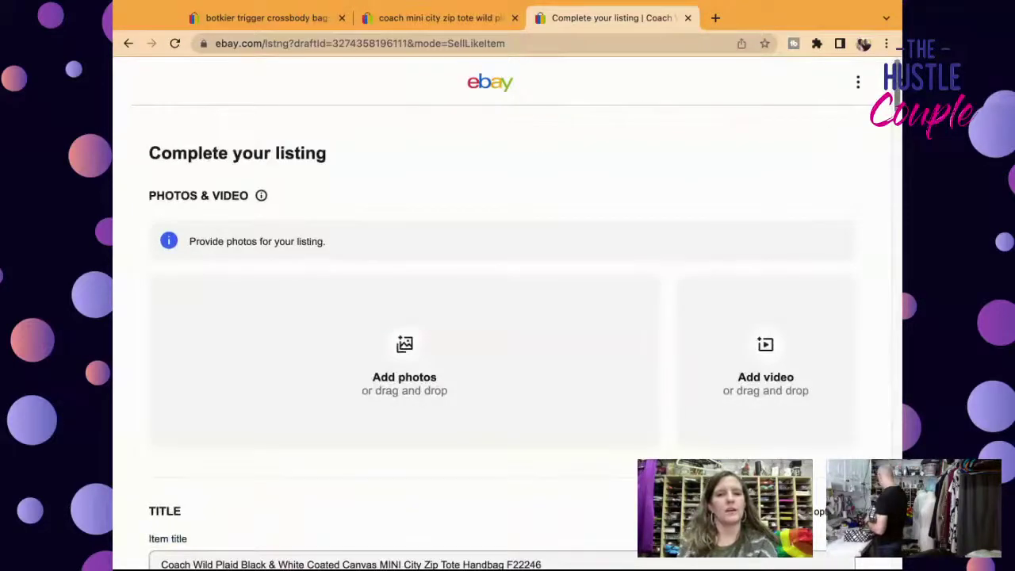
scroll(826, 122, down, 5)
scroll(502, 341, down, 2)
scroll(502, 341, up, 5)
scroll(502, 341, down, 3)
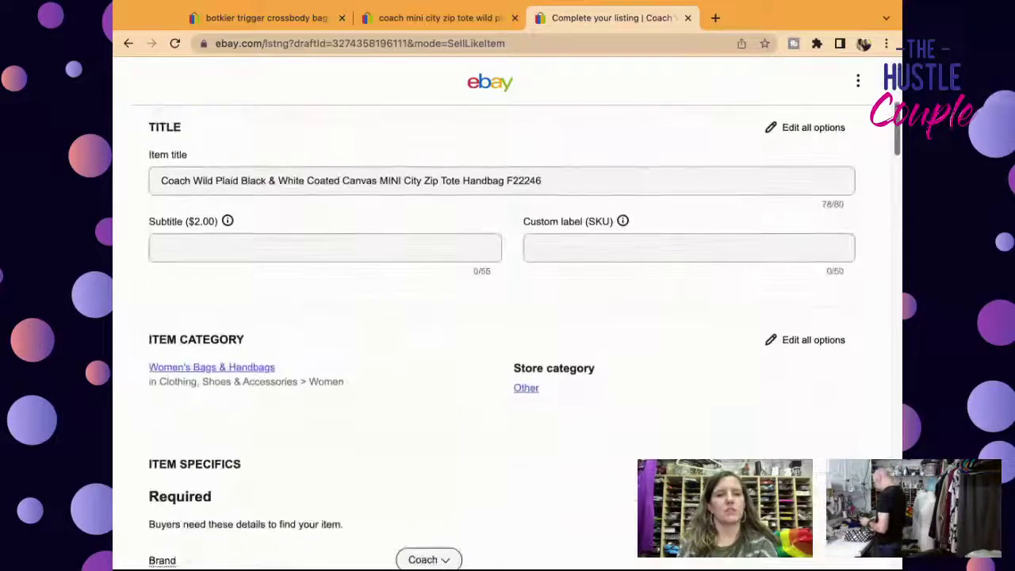
scroll(502, 341, up, 1)
click(657, 222)
key(BackSpace)
key(BackSpace)
key(BackSpace)
key(BackSpace)
key(BackSpace)
key(BackSpace)
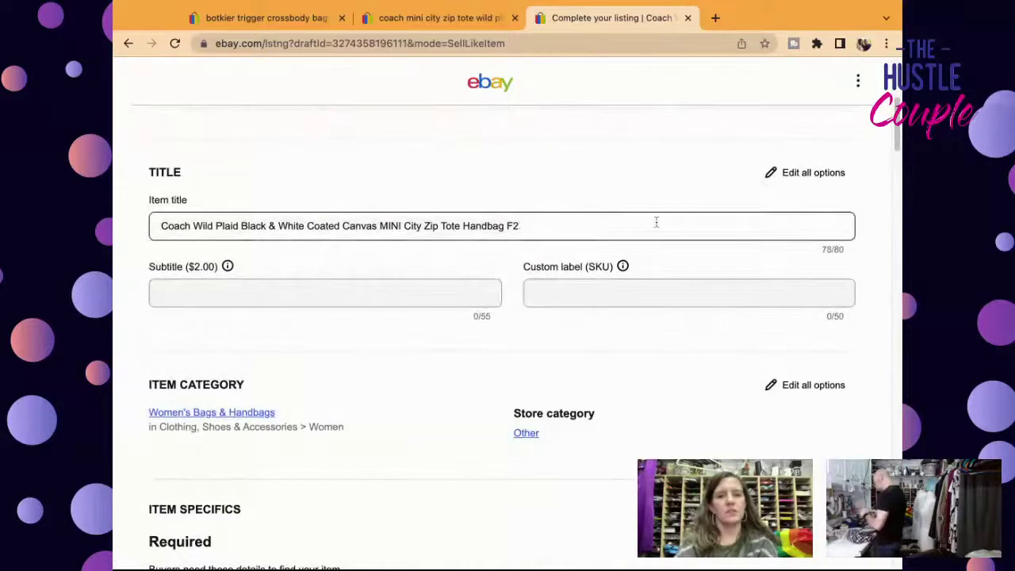
text(with Clu)
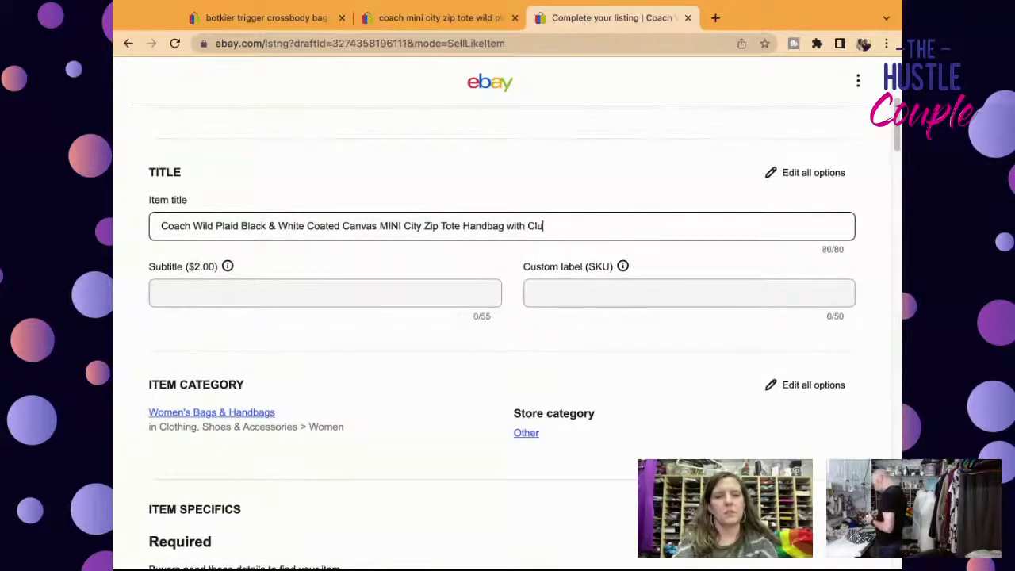
key(BackSpace)
key(BackSpace)
key(BackSpace)
key(BackSpace)
key(BackSpace)
key(BackSpace)
key(BackSpace)
key(BackSpace)
Append "& Clutch" to the item title and set the custom label (SKU) to 4527.
text(& Clutch)
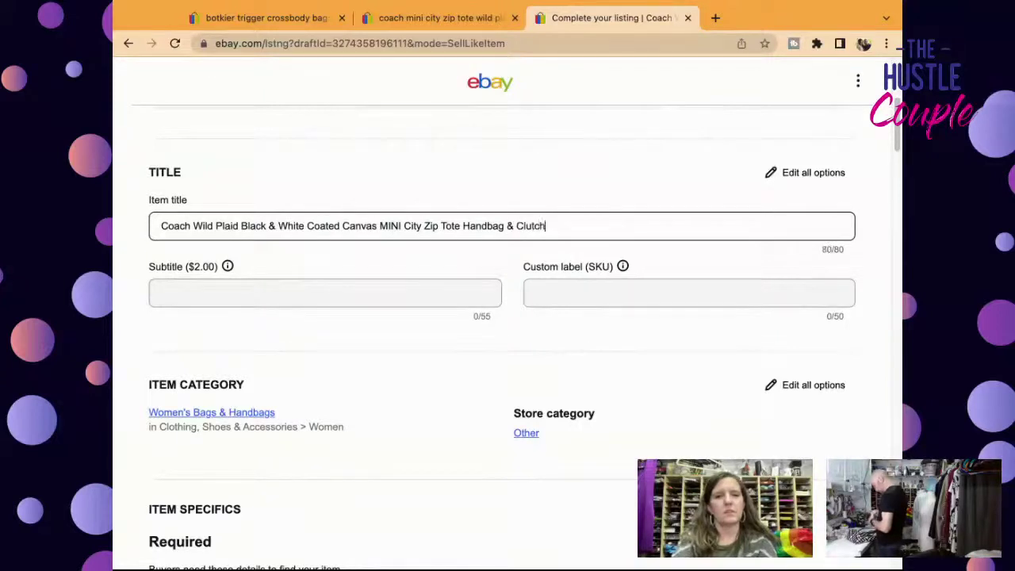
click(686, 284)
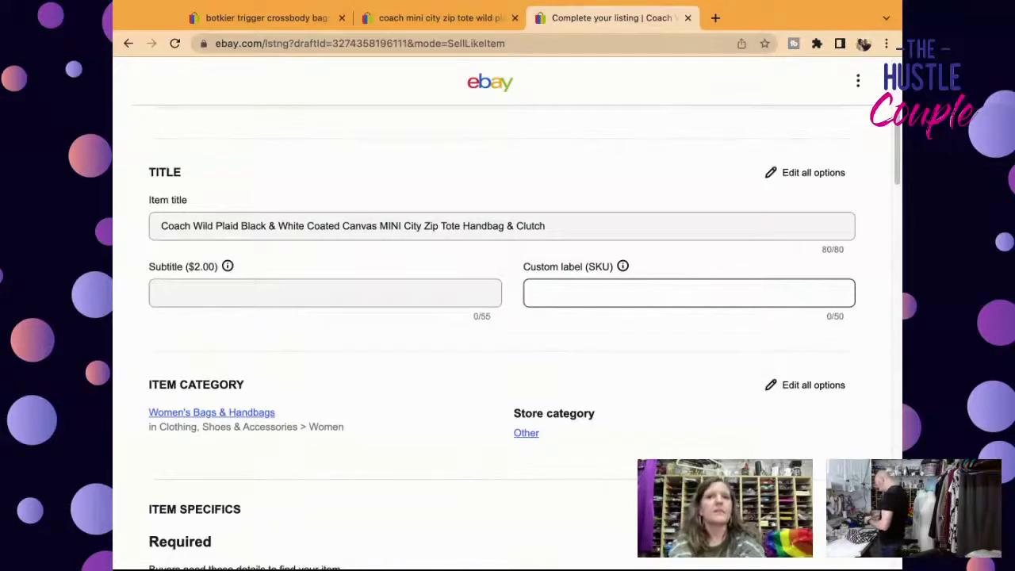
text(45)
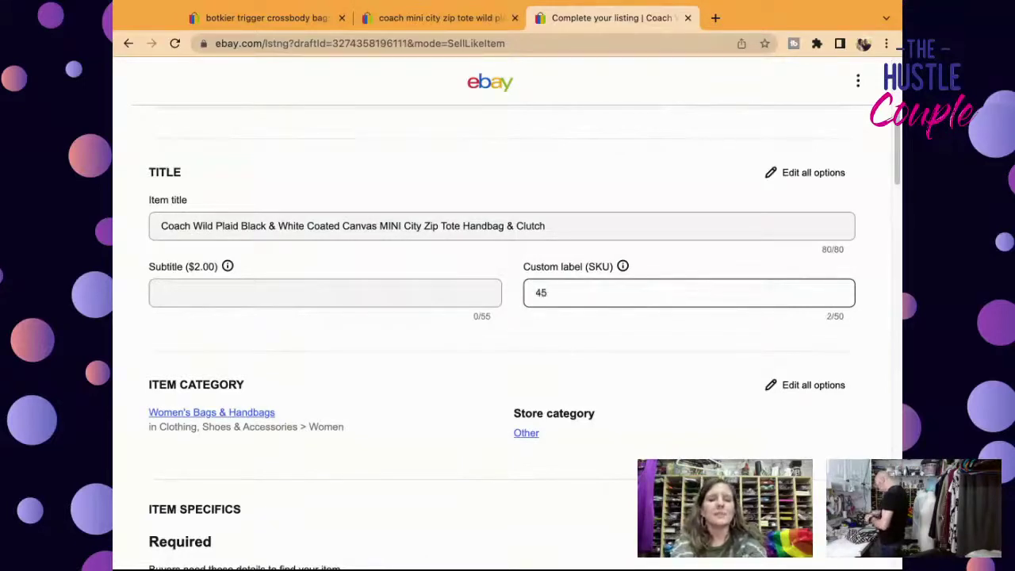
text(27)
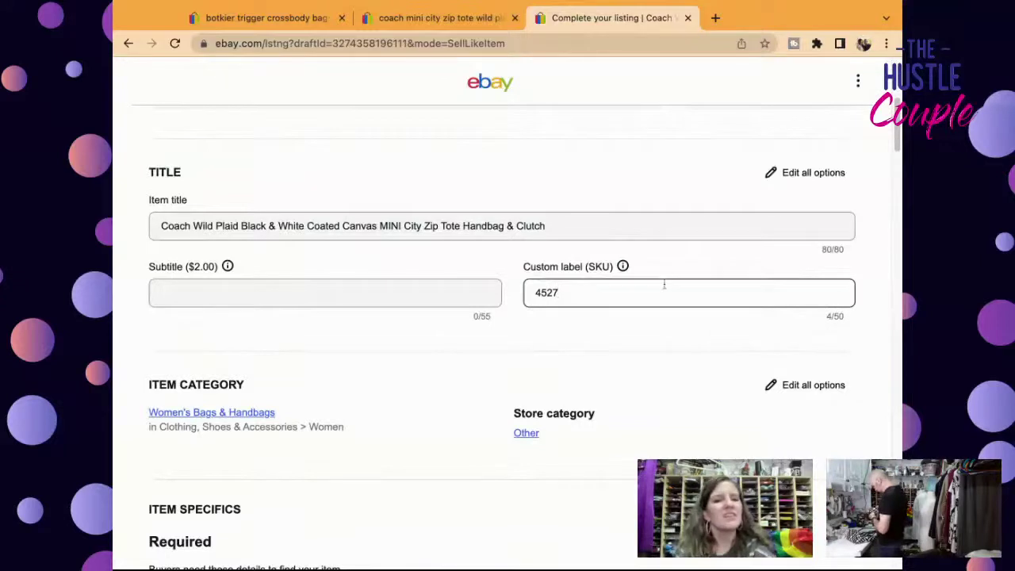
click(266, 225)
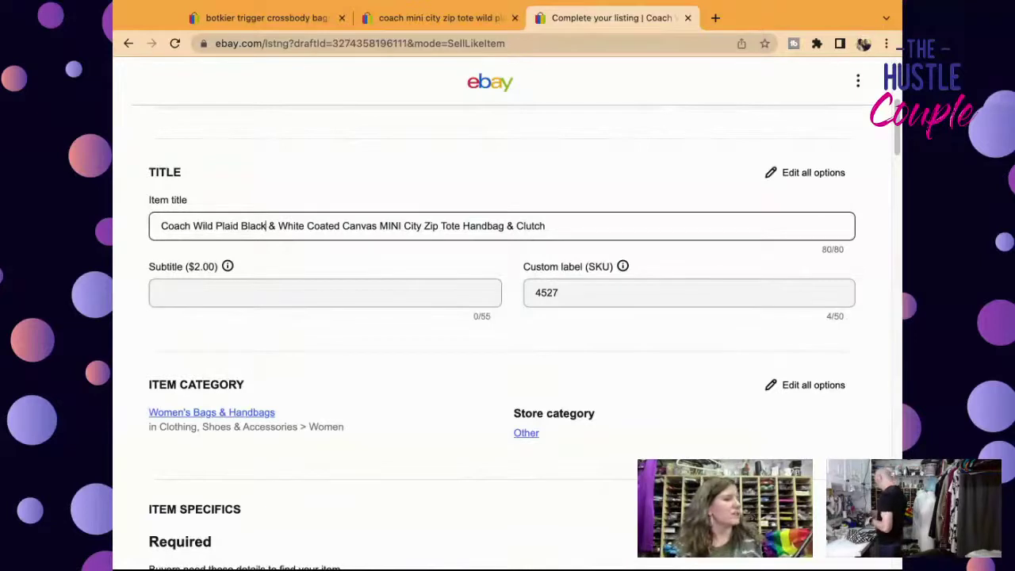
triple_click(299, 231)
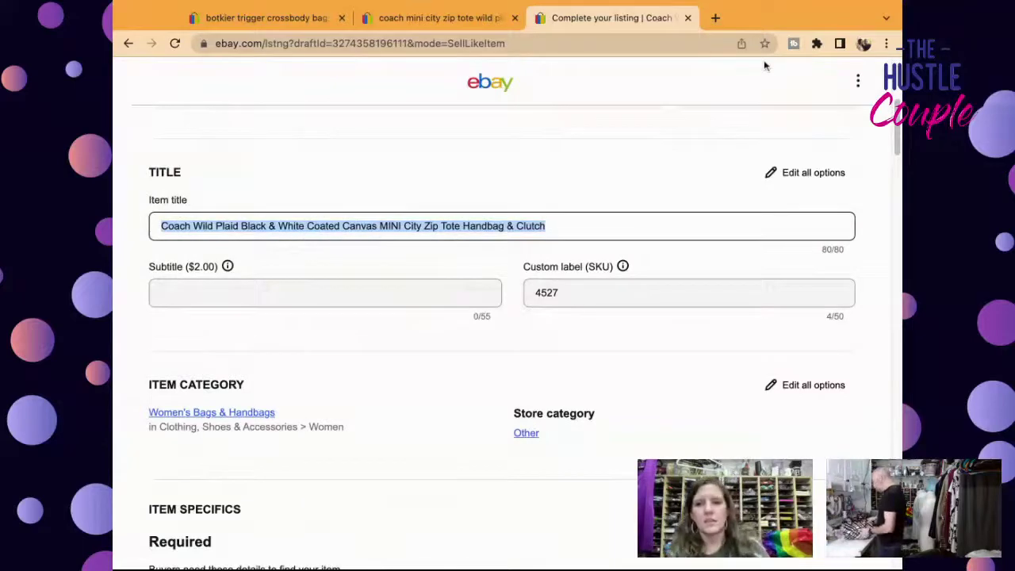
Begin a new line with "Includes" below the first line of the item description.
drag(898, 119, 897, 370)
click(707, 438)
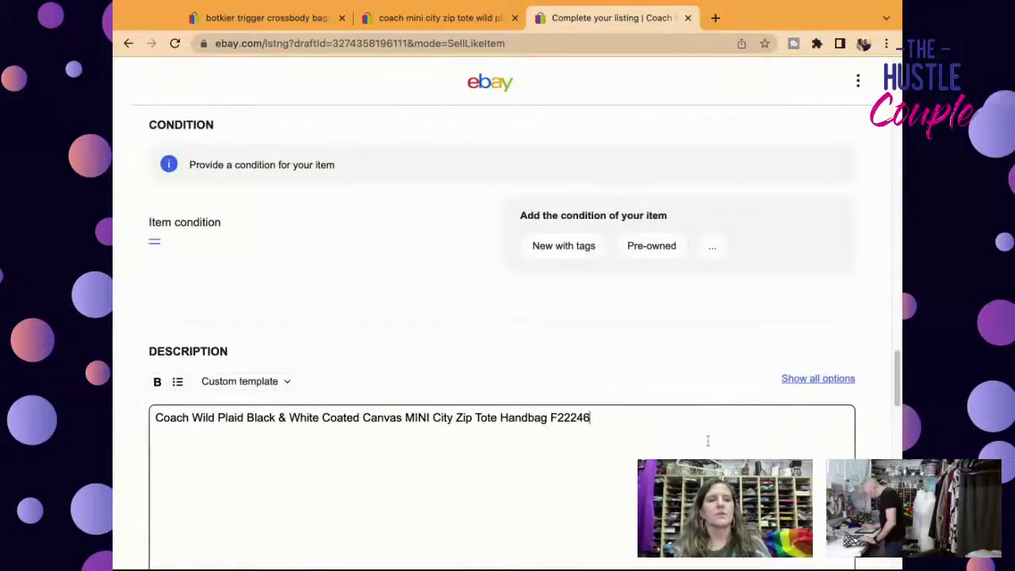
key(Return)
text(Includes )
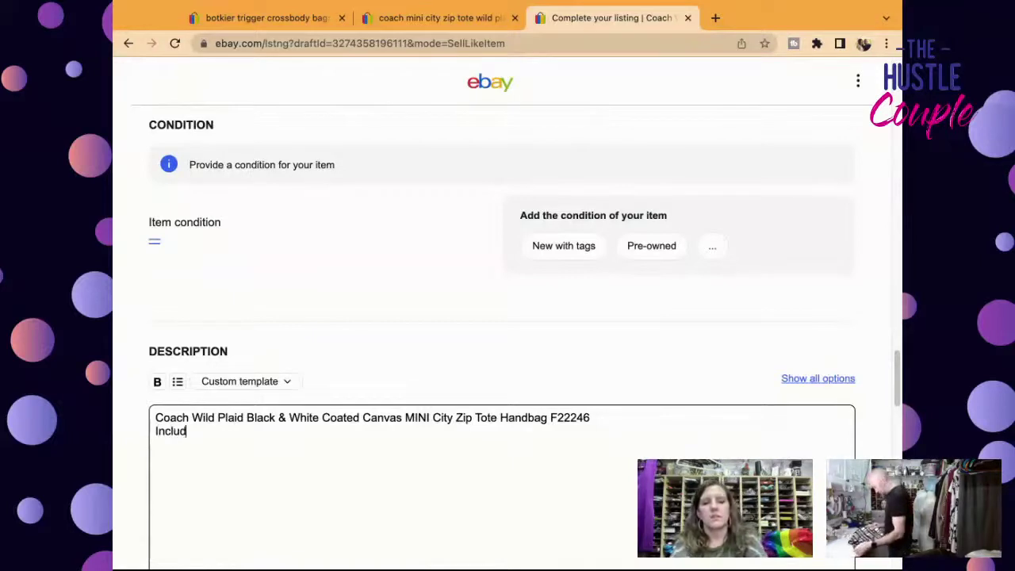
text(Small)
key(BackSpace)
key(BackSpace)
key(BackSpace)
key(BackSpace)
key(BackSpace)
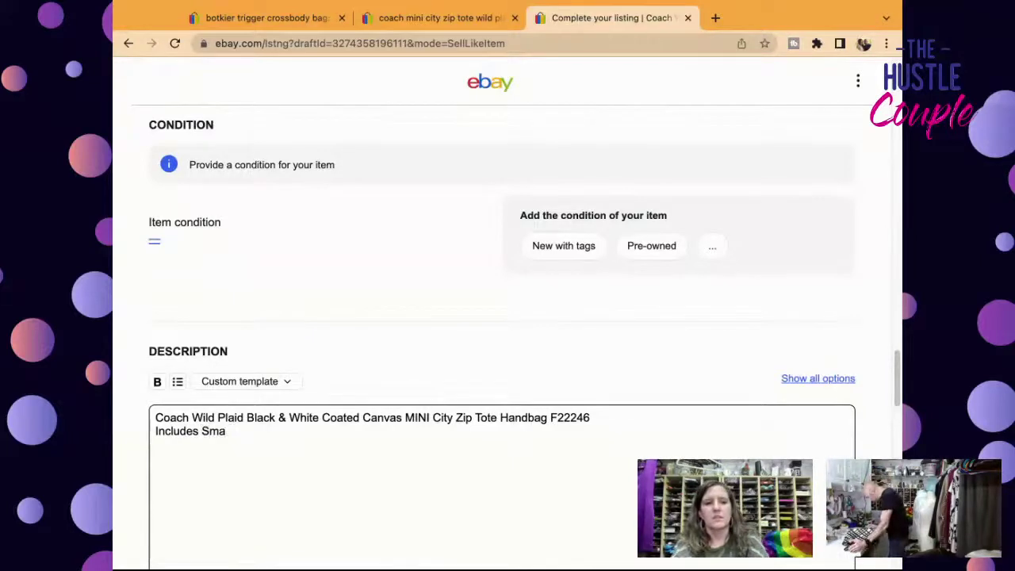
Complete the second description line so that it reads "Includes matching small clutch!".
text(matching smal)
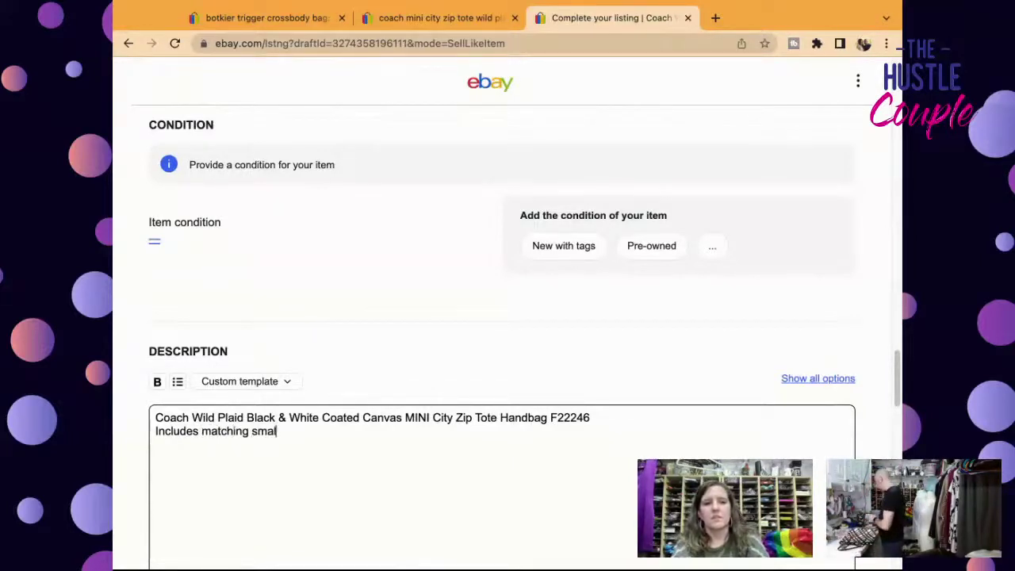
text(l clutch)
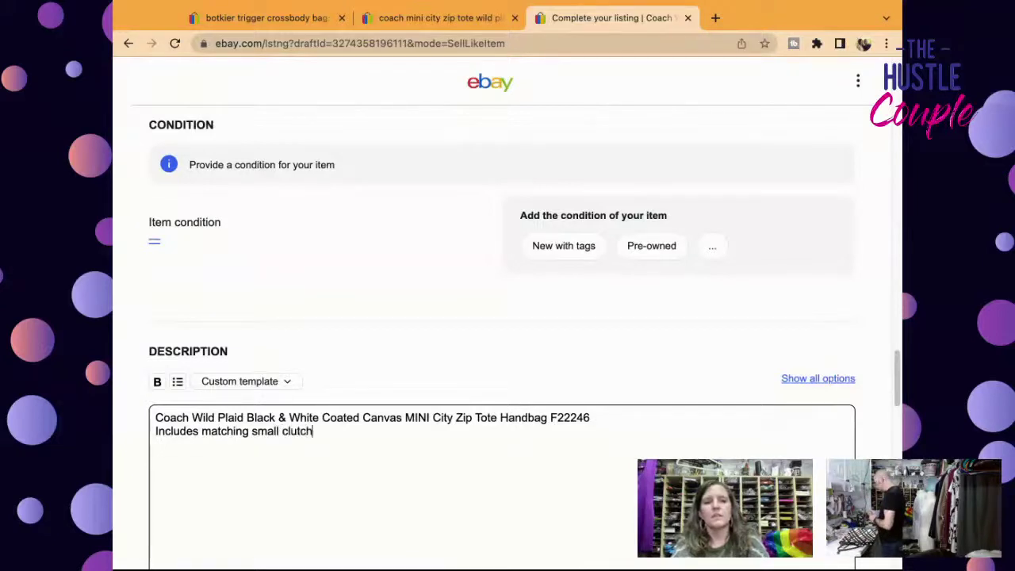
text(!)
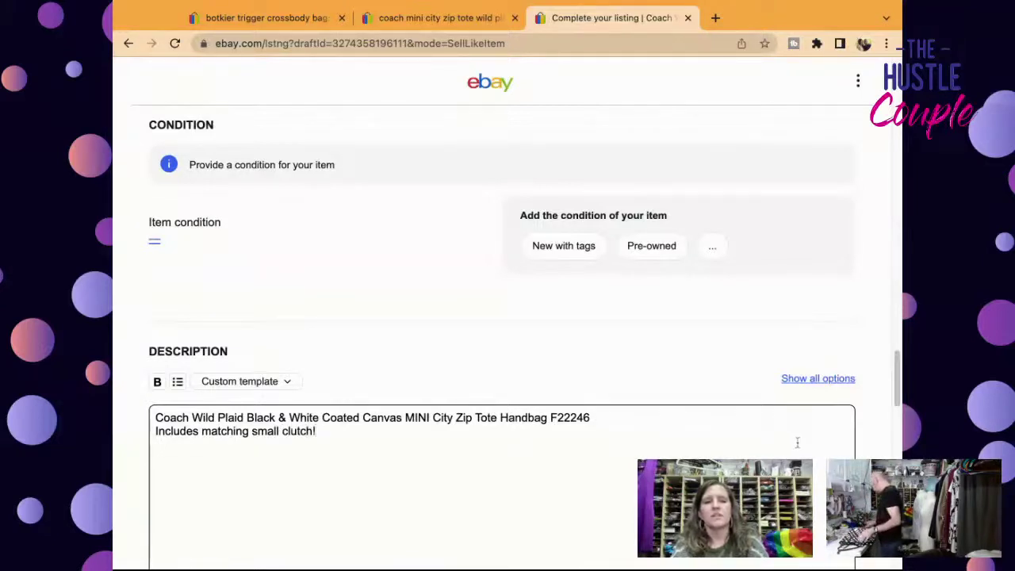
Insert the line "Handbag measures 12" x 8" x 4"" directly below the first line of the item description.
click(712, 421)
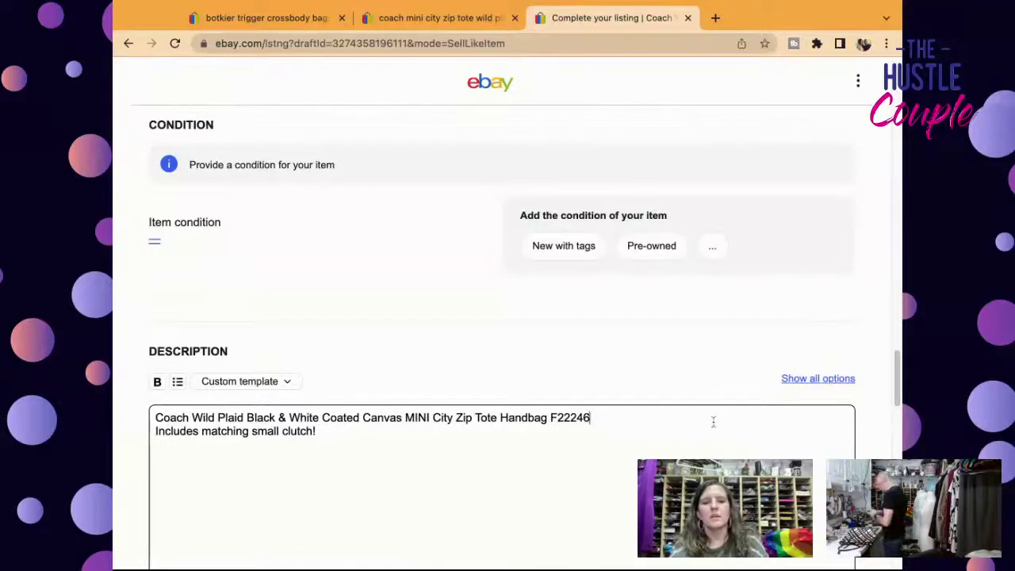
key(Return)
text(Handbag me)
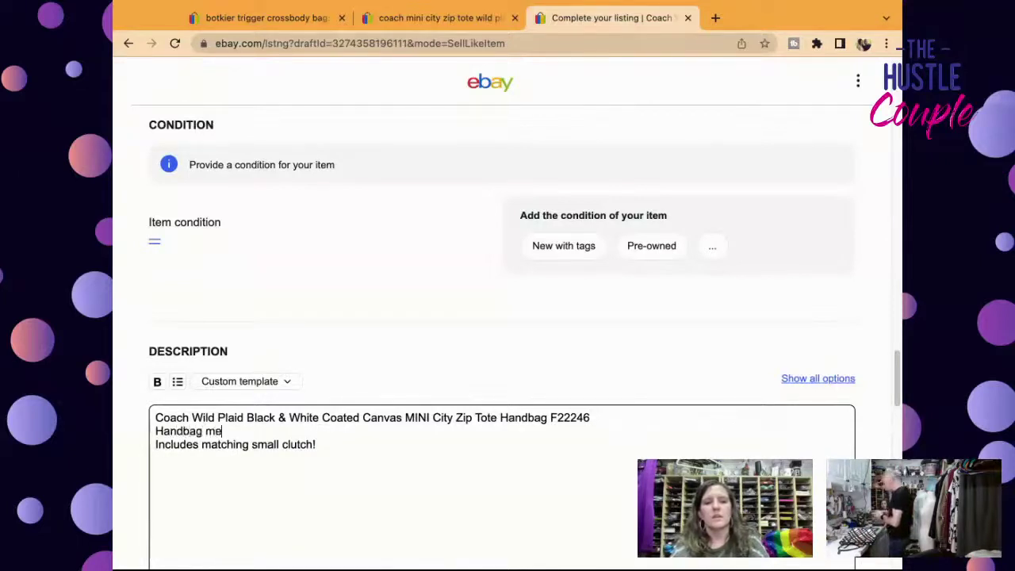
text(asures 12)
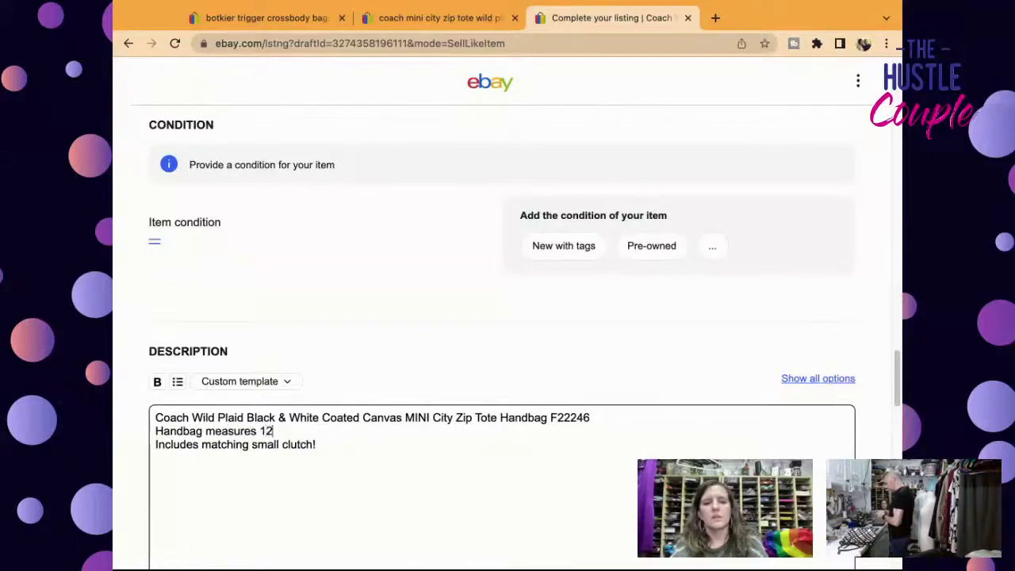
text(" x ")
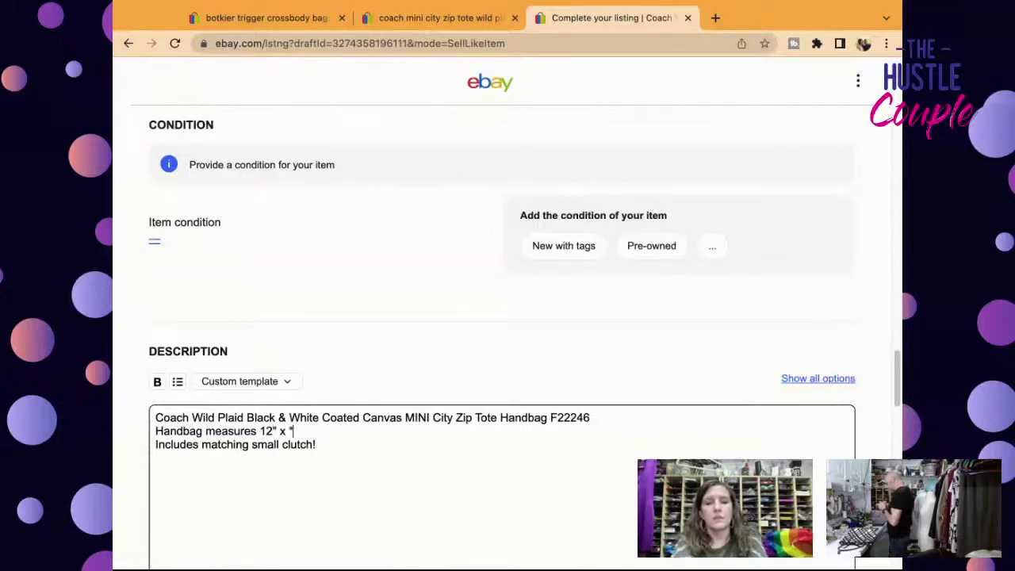
key(BackSpace)
text(8" x 5)
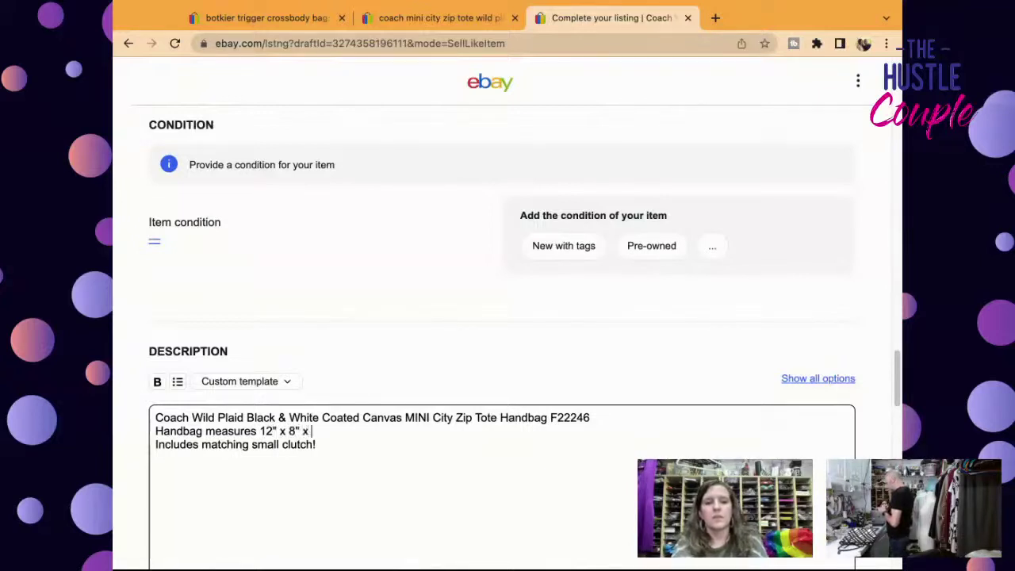
key(BackSpace)
text(4")
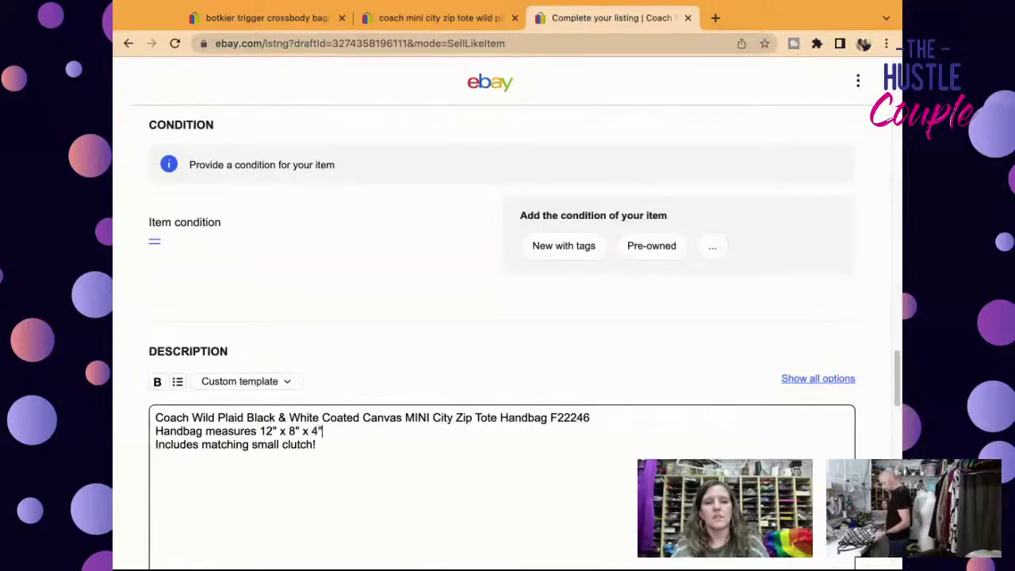
Add the line "Clutch Measures 6" x 4"" at the end of the item description.
click(317, 444)
key(Return)
text(C)
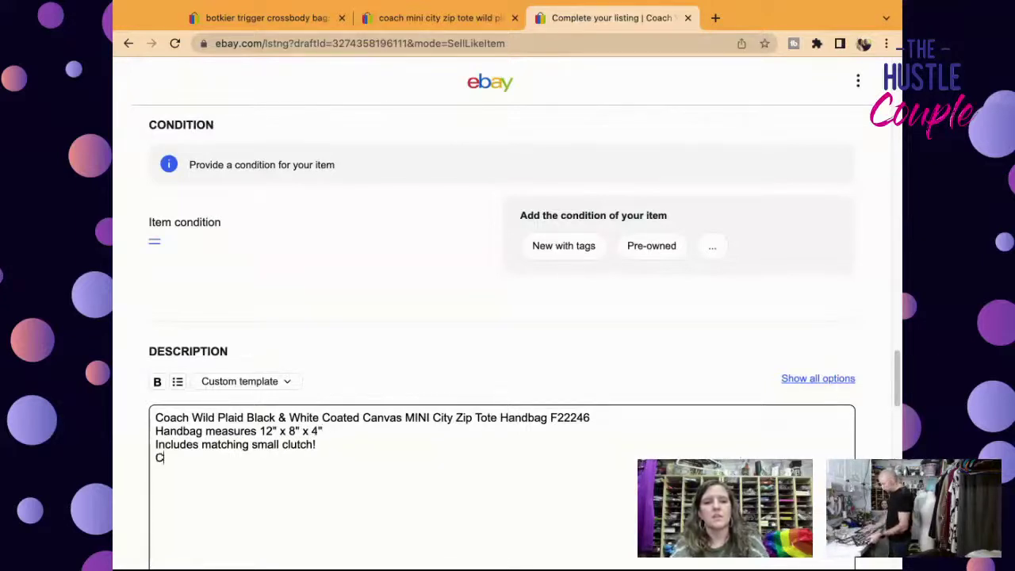
text(lutch Measures)
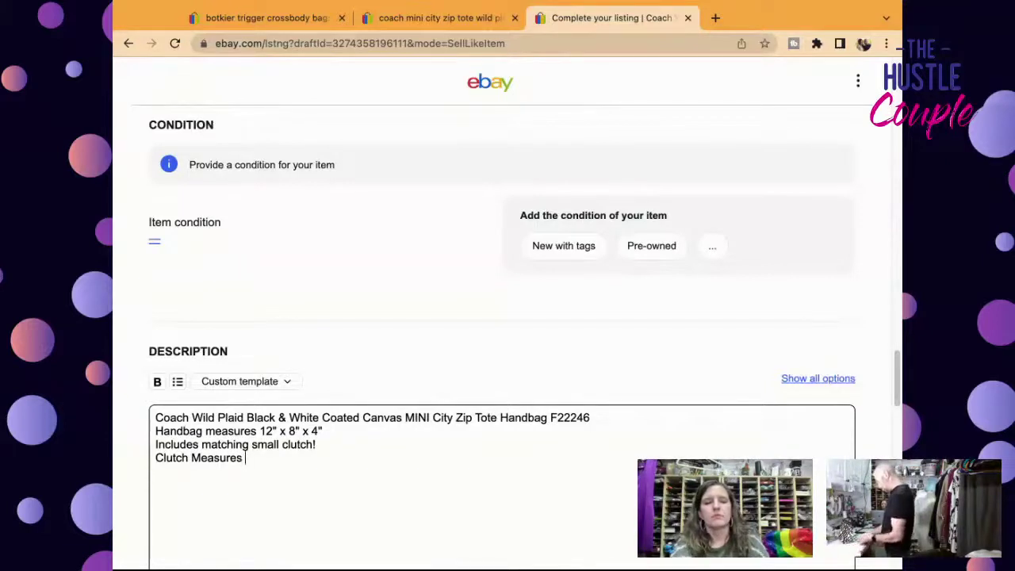
text(6" x 4")
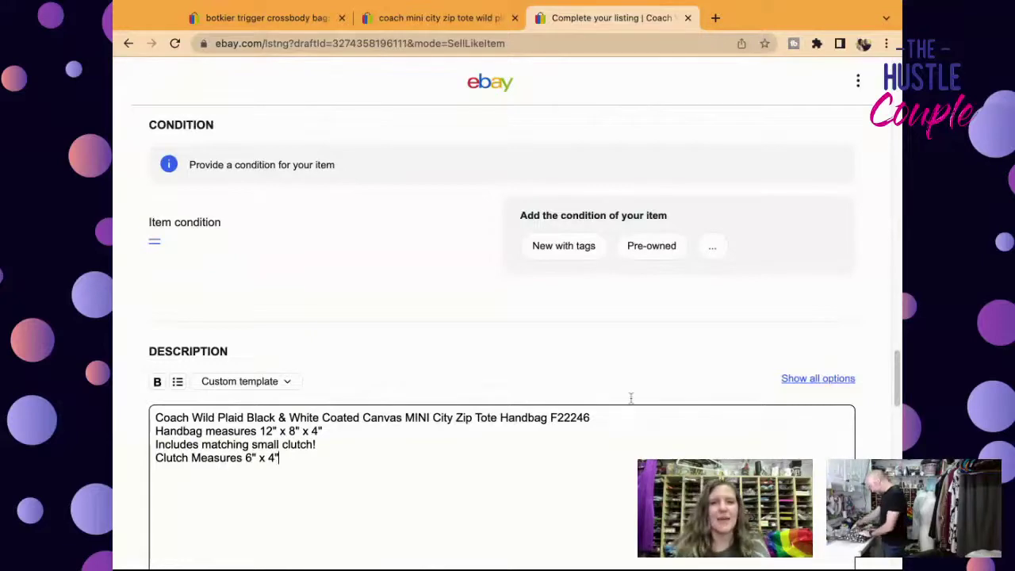
Set the item condition to New without tags with the condition description "Brand new without tags! Never been used!!".
click(698, 248)
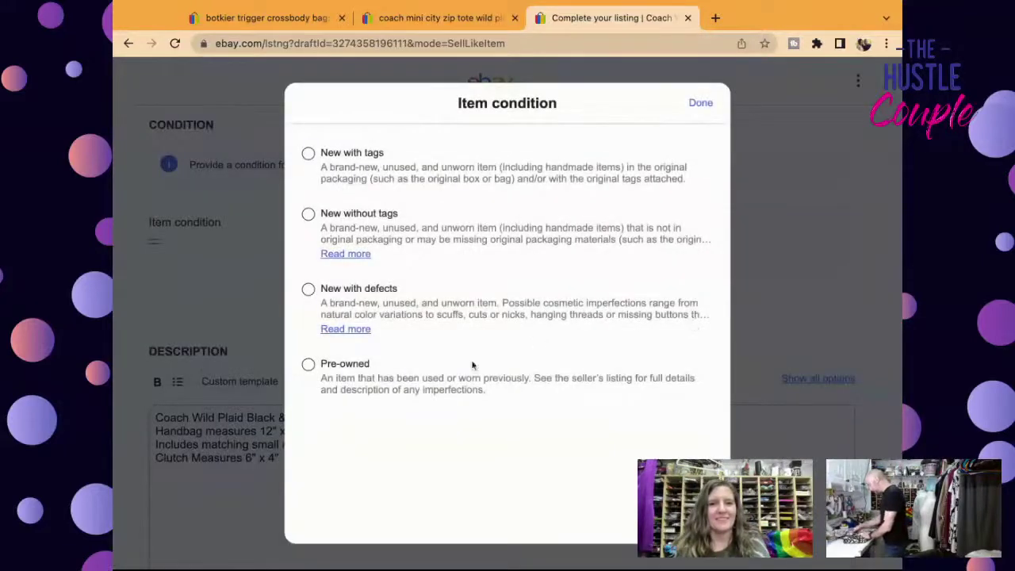
click(384, 215)
click(418, 234)
text(Brand new wi)
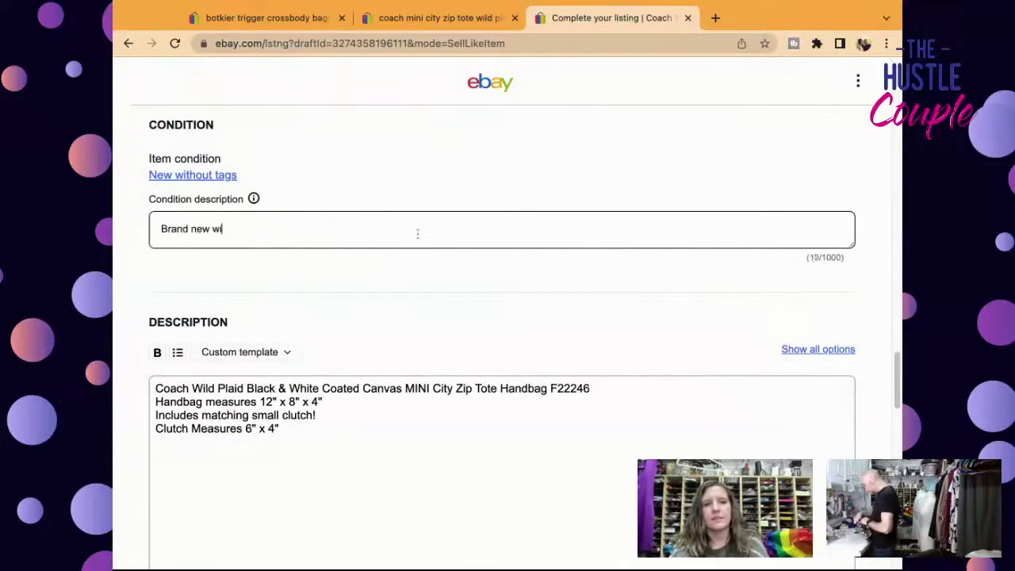
text(thout tags! Ne)
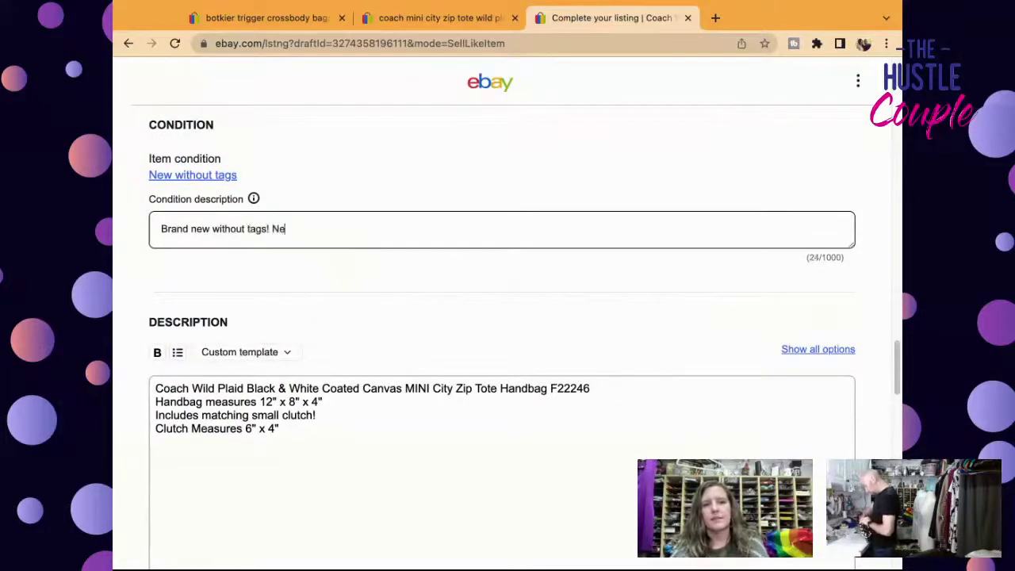
text(ver been used)
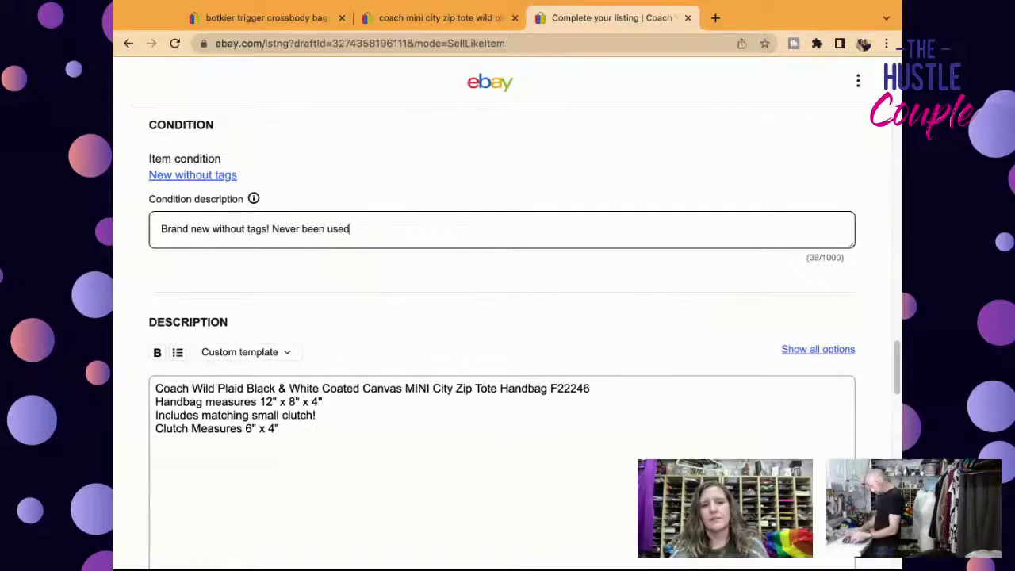
text(!!)
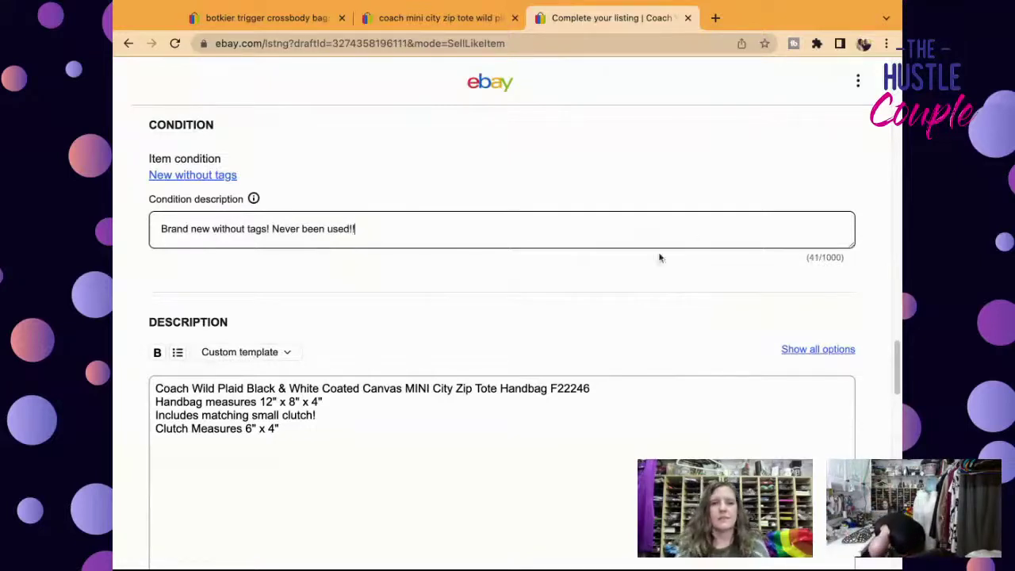
Set the Buy It Now price to $99.95.
scroll(884, 353, down, 5)
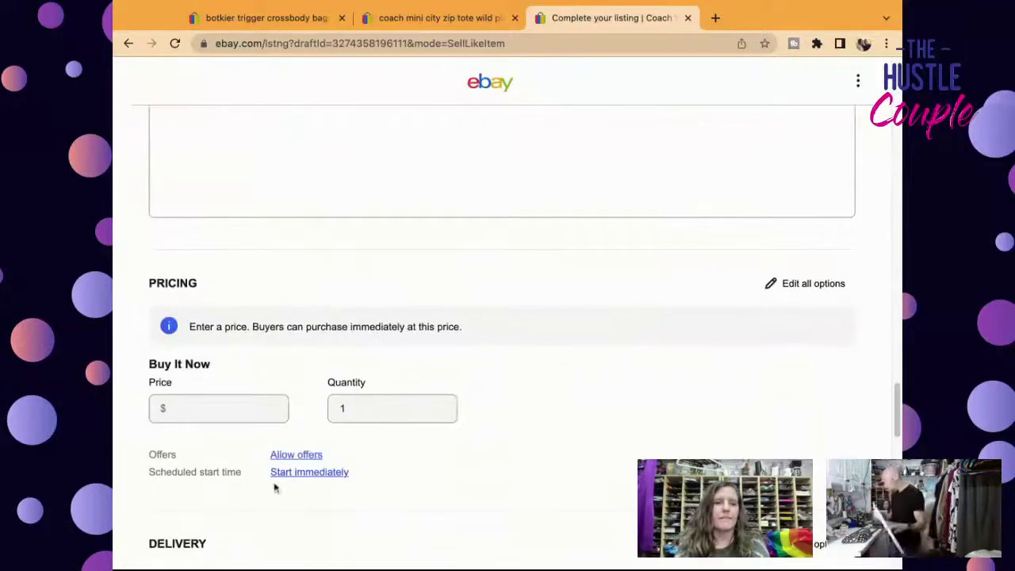
click(210, 410)
text(99.95)
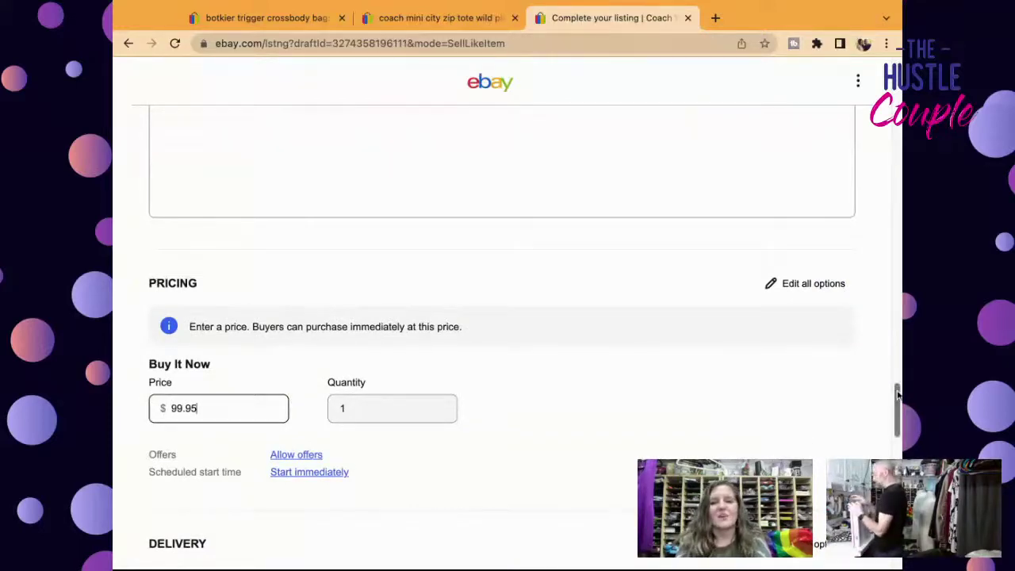
Set the Bag Depth item specific to the custom value 12".
scroll(898, 395, down, 4)
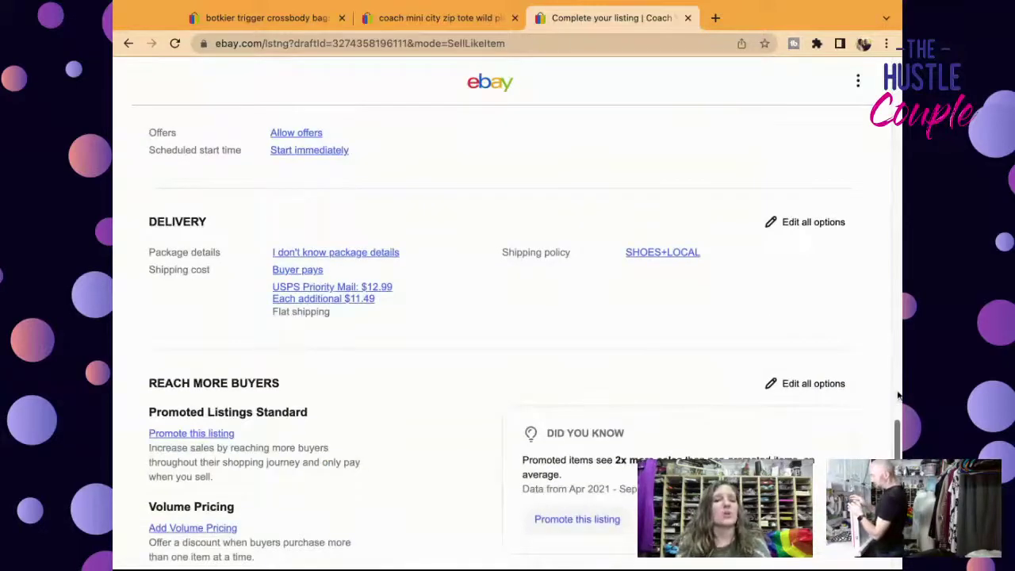
scroll(899, 395, down, 2)
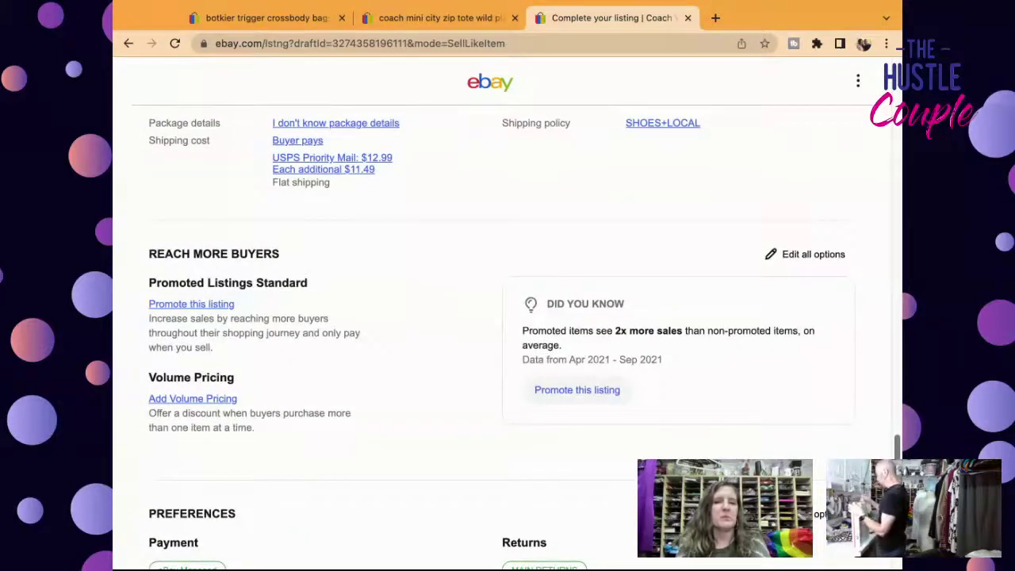
drag(897, 448, 897, 389)
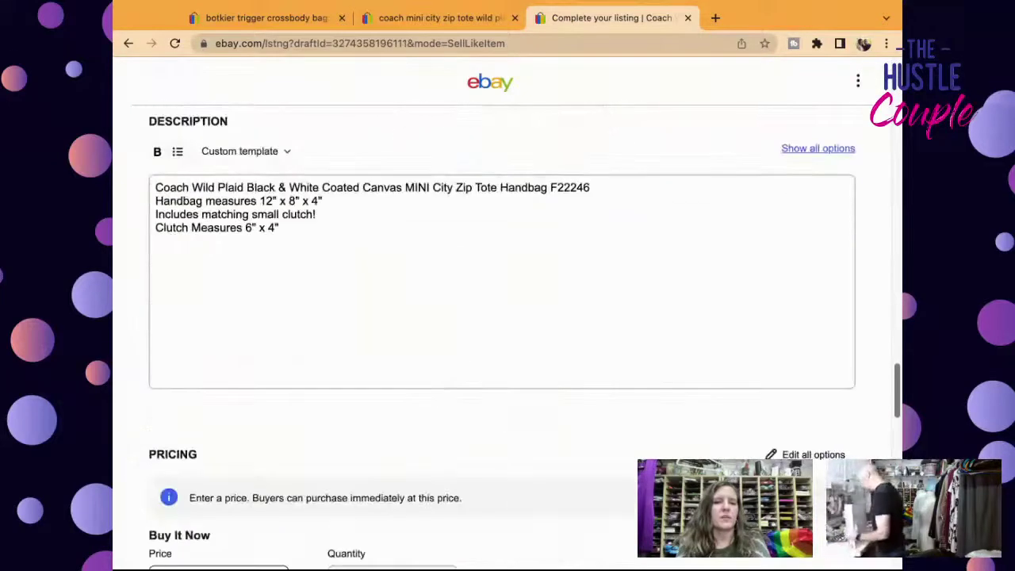
scroll(507, 317, up, 10)
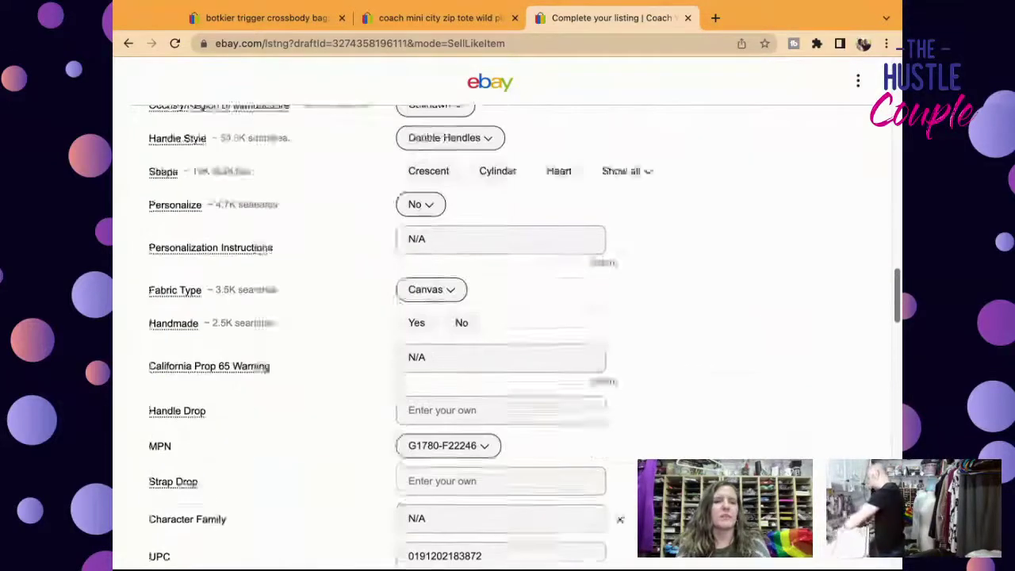
scroll(521, 494, up, 4)
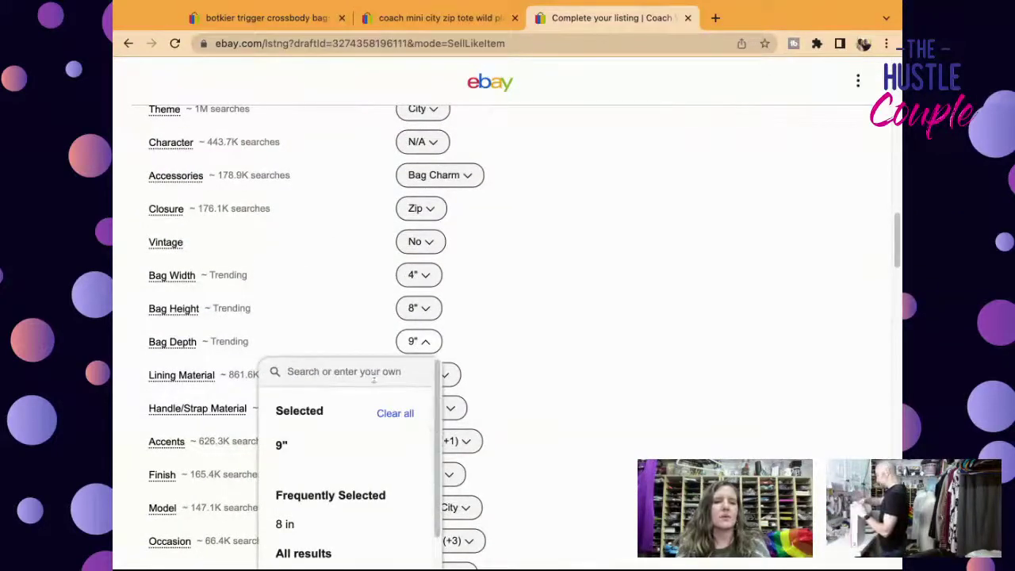
text(12")
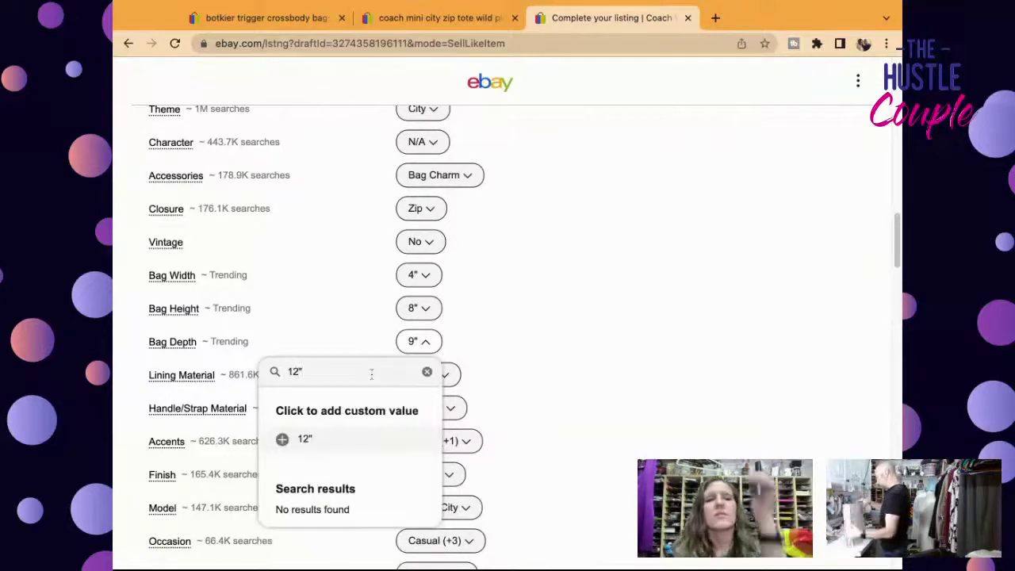
click(377, 435)
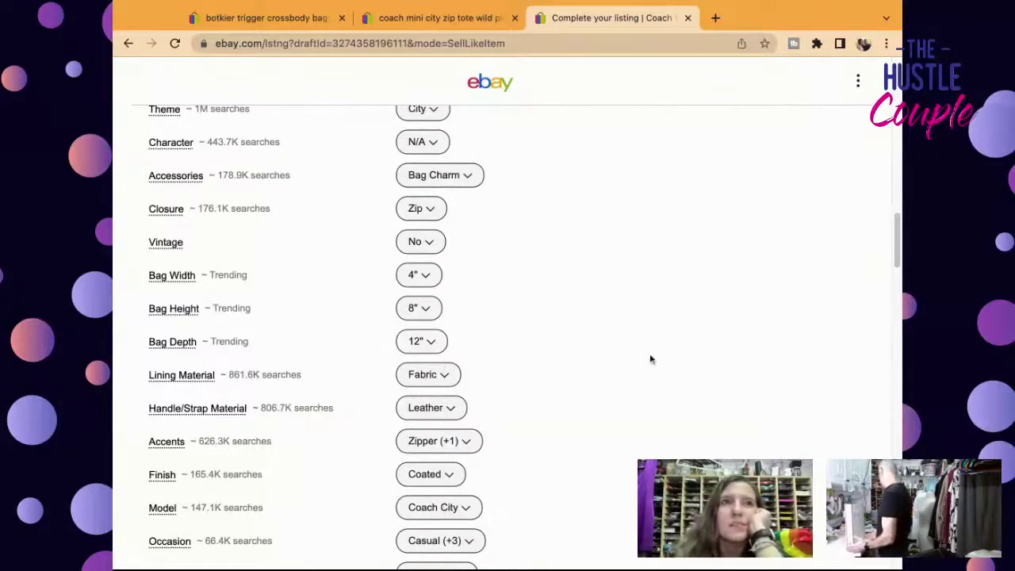
Deselect Bag Charm in the Accessories item specific.
triple_click(891, 235)
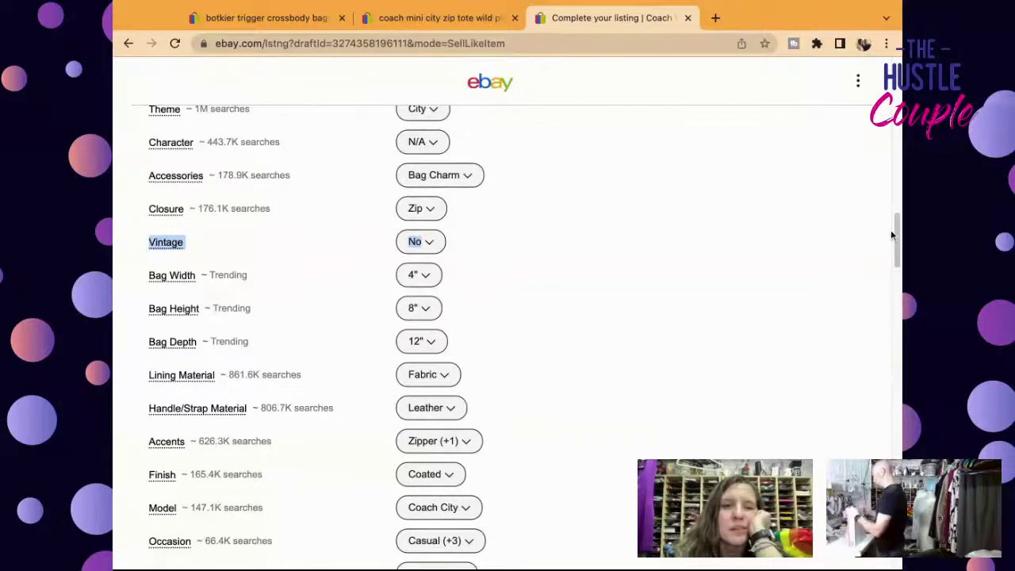
click(440, 174)
click(325, 290)
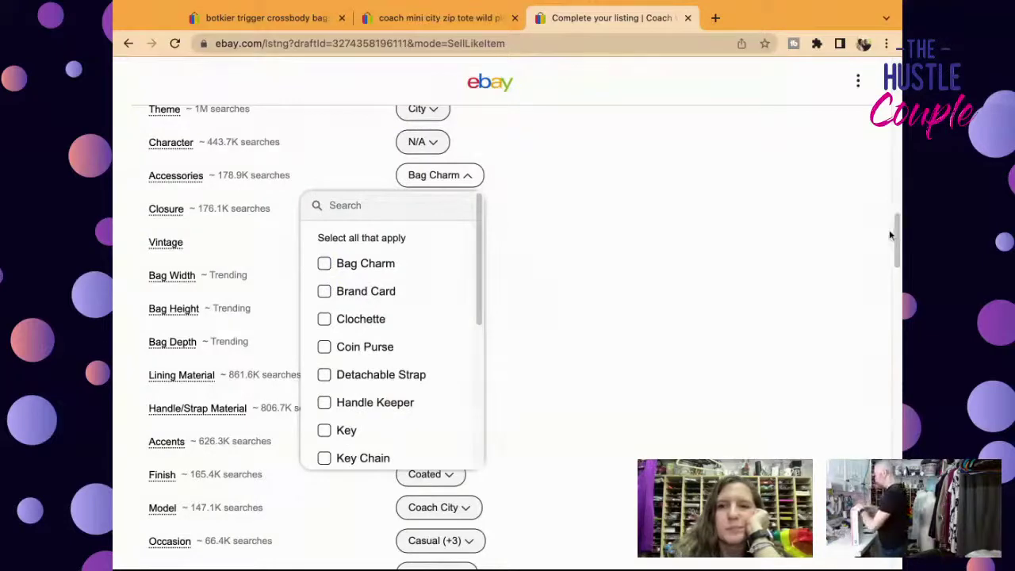
Review the listing's title, item specifics, description and pricing sections.
scroll(892, 236, down, 5)
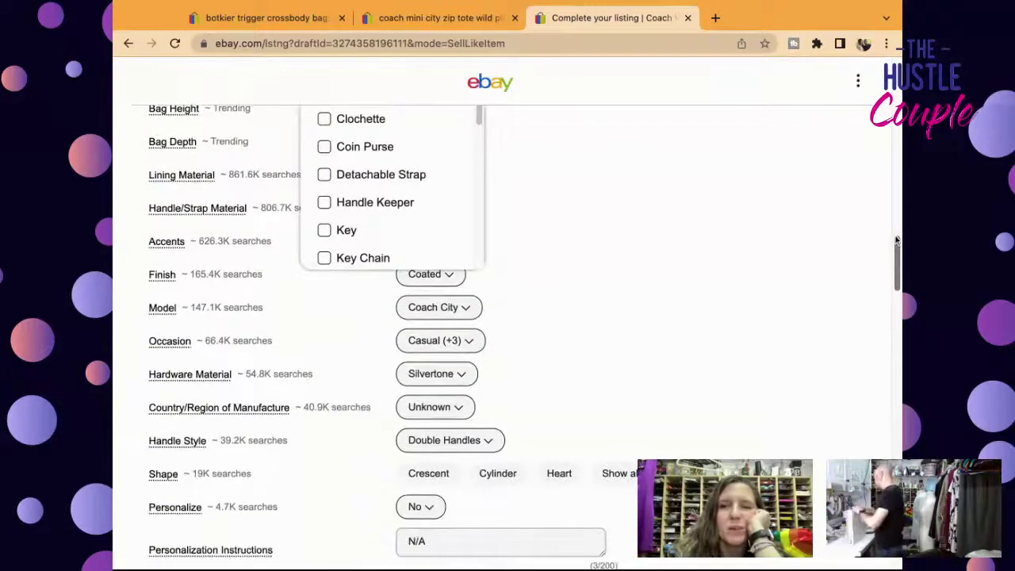
scroll(896, 240, down, 5)
scroll(896, 240, up, 15)
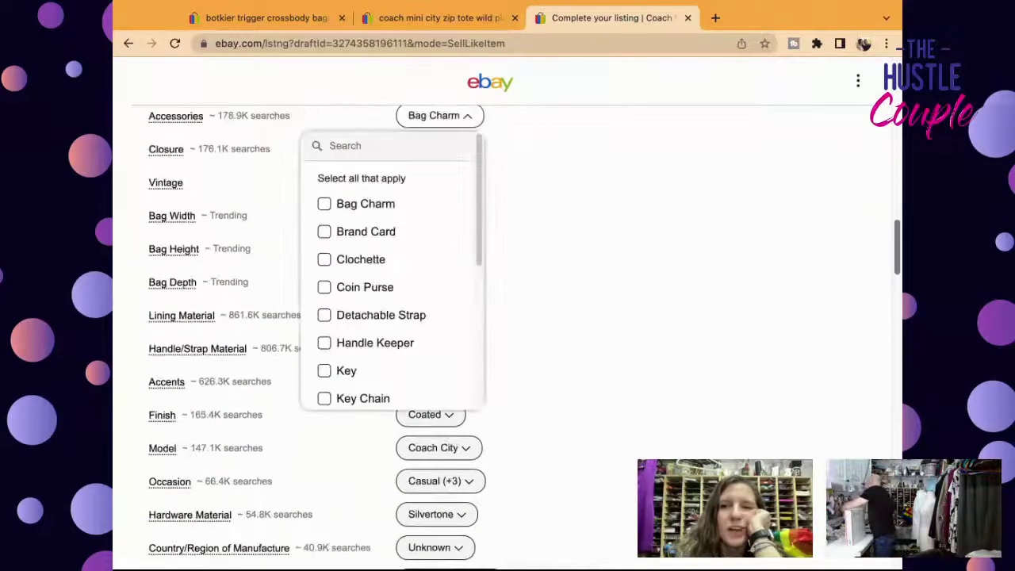
scroll(507, 317, up, 10)
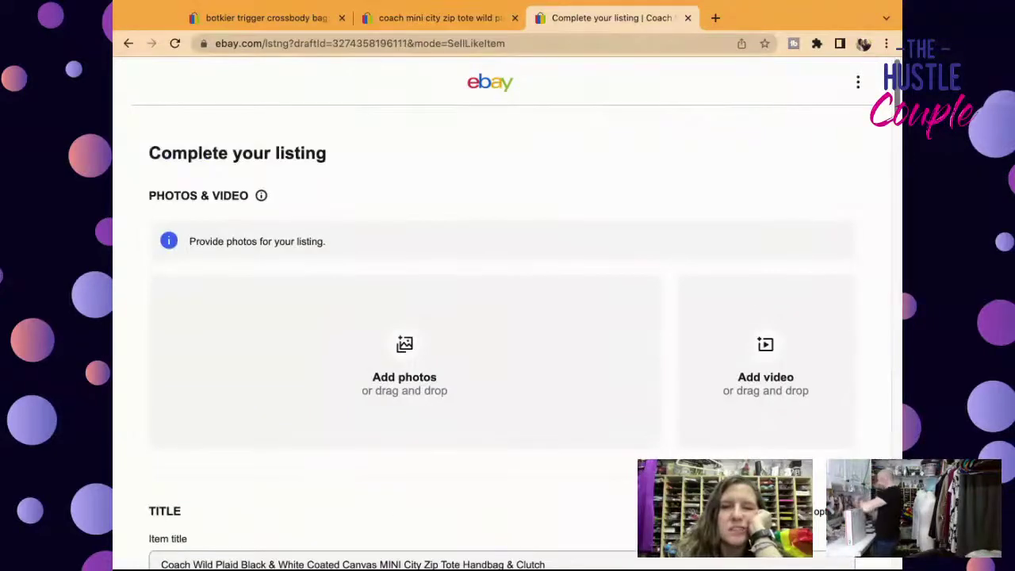
scroll(507, 318, down, 10)
scroll(507, 333, up, 3)
scroll(508, 333, down, 1)
scroll(508, 333, up, 2)
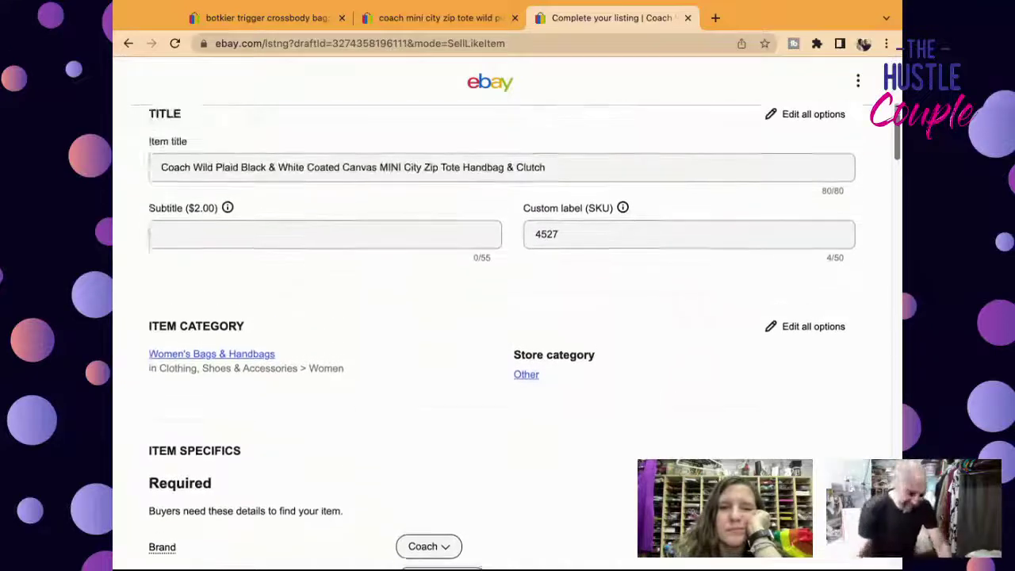
scroll(508, 333, down, 15)
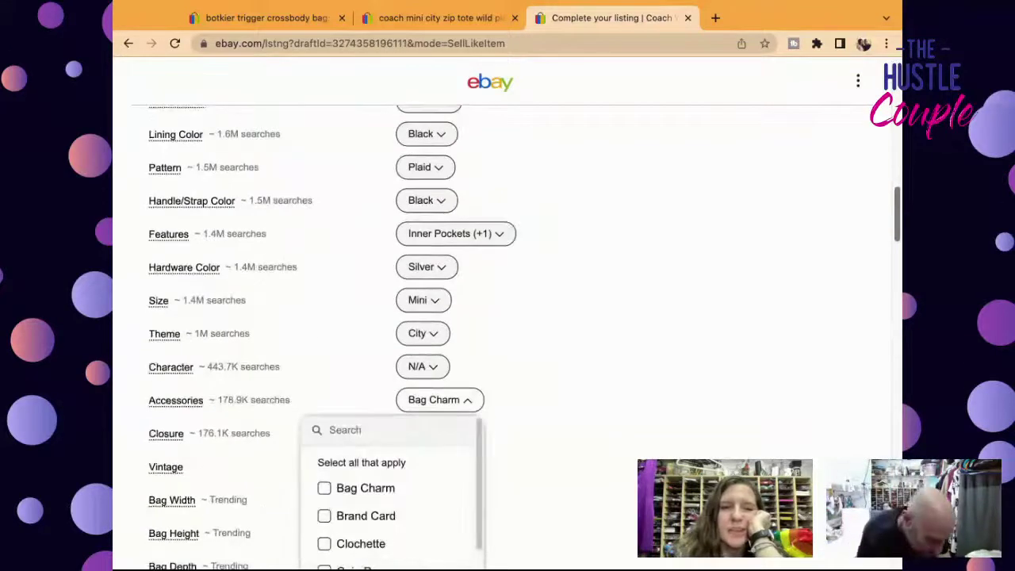
scroll(805, 238, down, 2)
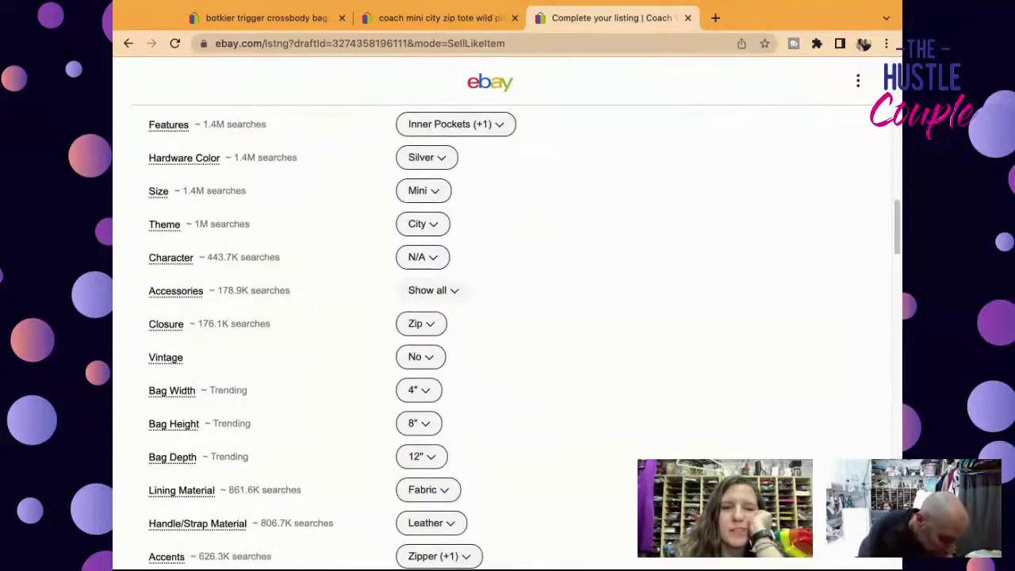
drag(896, 208, 896, 377)
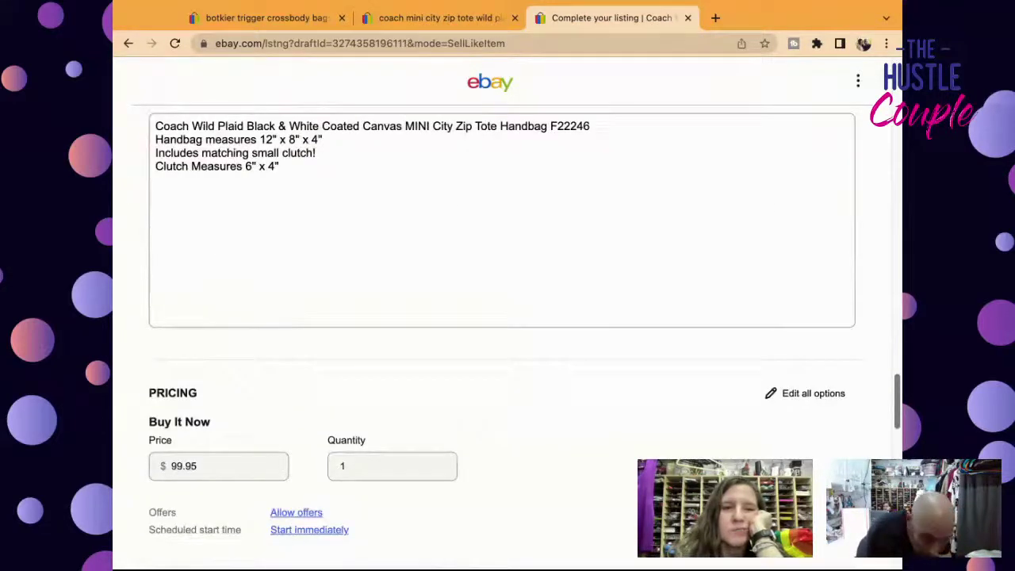
Add the product photos to the listing and make the photo of the tote with its clutch the main photo.
key(Home)
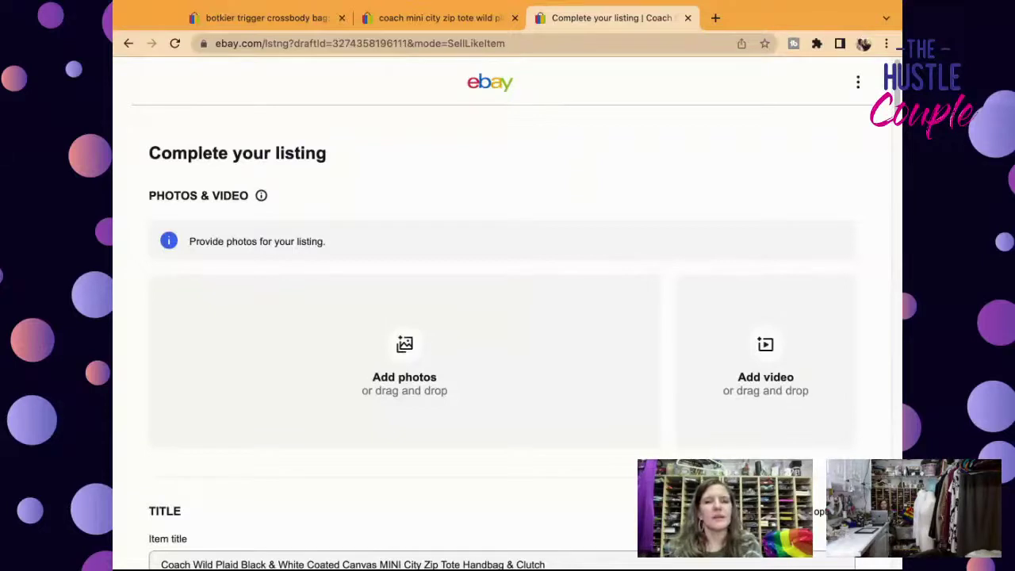
drag(872, 333, 502, 334)
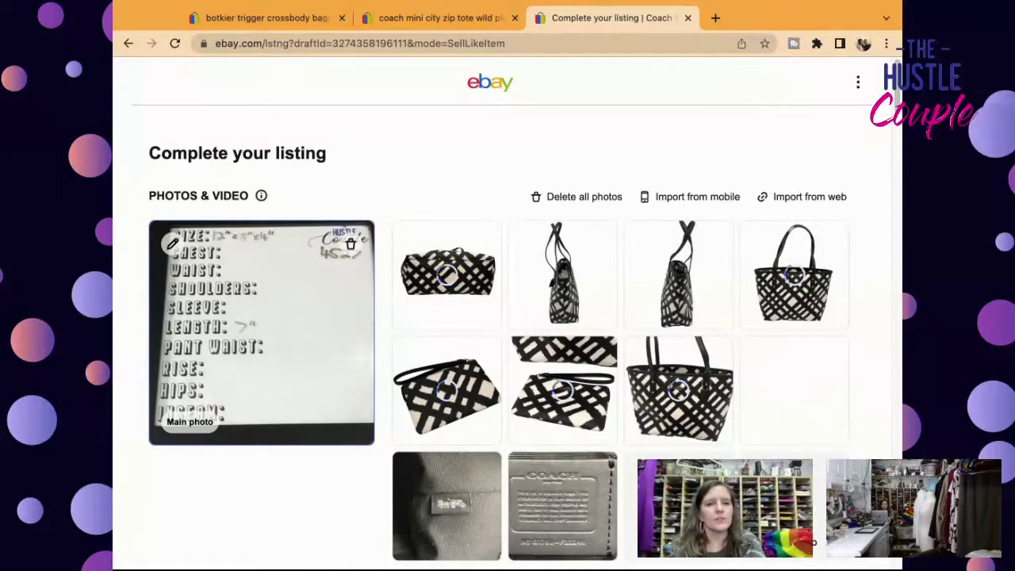
drag(831, 410, 262, 333)
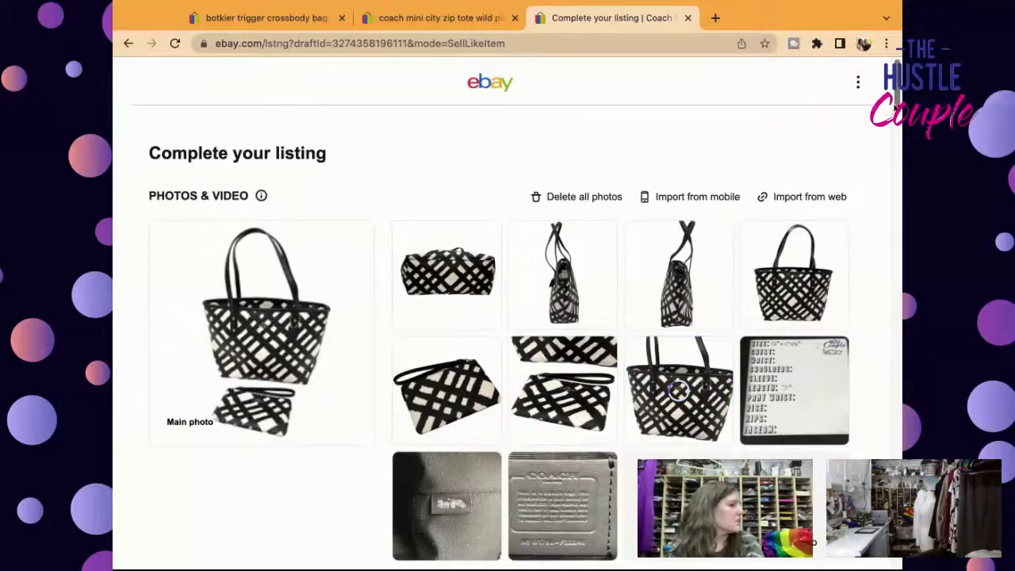
Save the Coach listing for later and reopen the Coach Wild Plaid tote draft from the drafts list.
drag(897, 79, 897, 555)
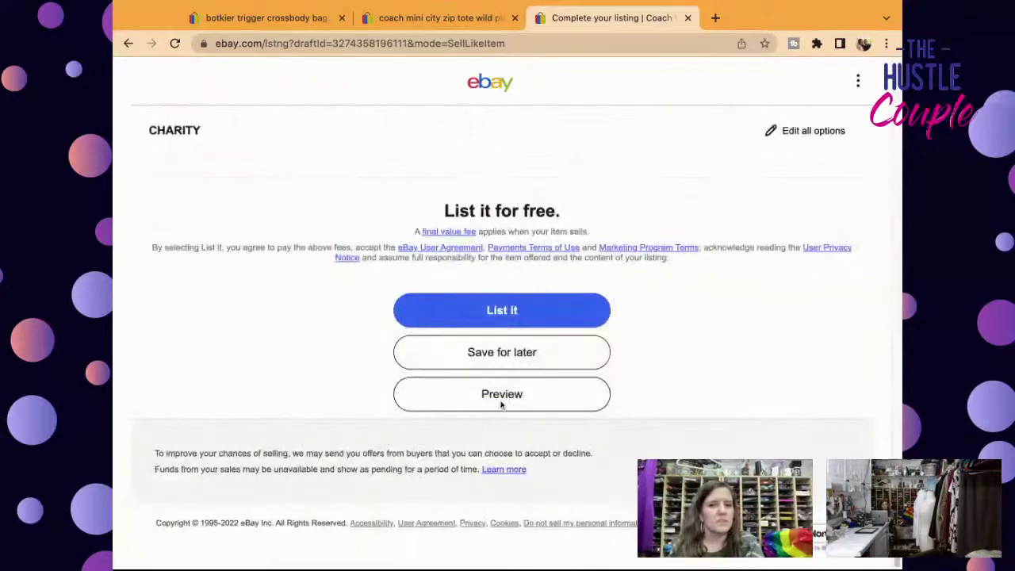
click(508, 354)
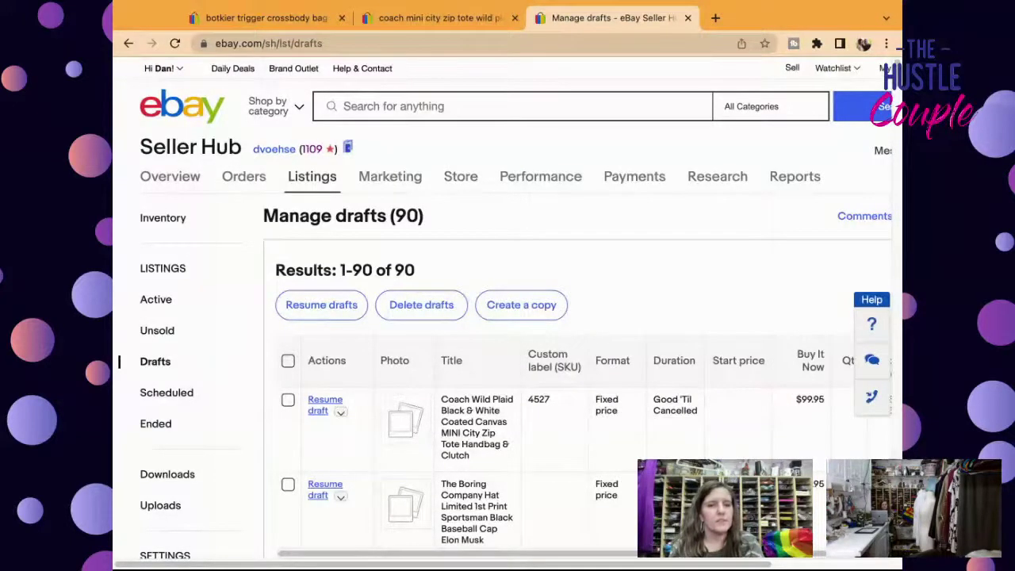
click(320, 411)
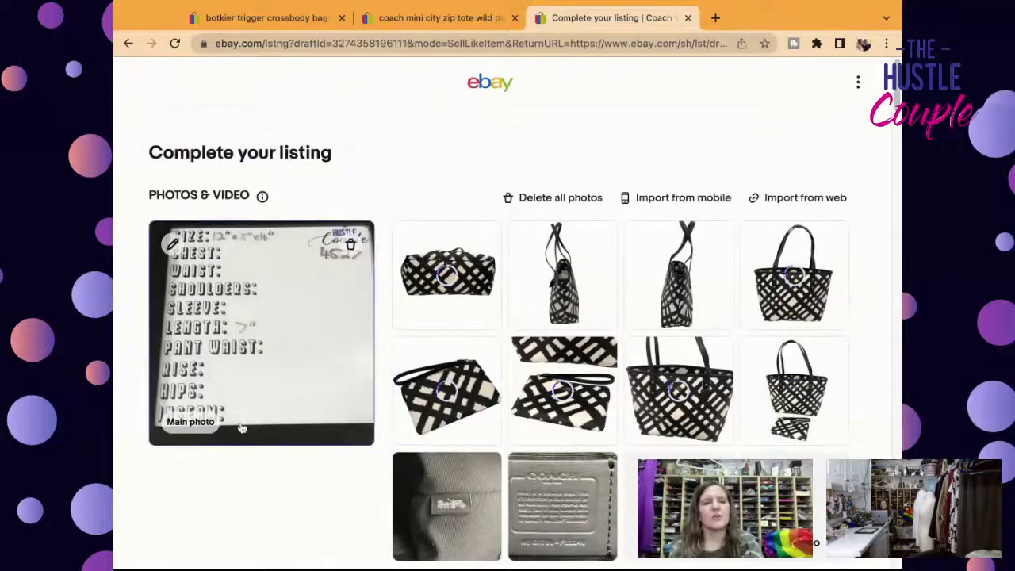
Move the measurement board photo to the end, make the tote-with-clutch photo the main one, and save the listing for later.
drag(331, 356, 609, 560)
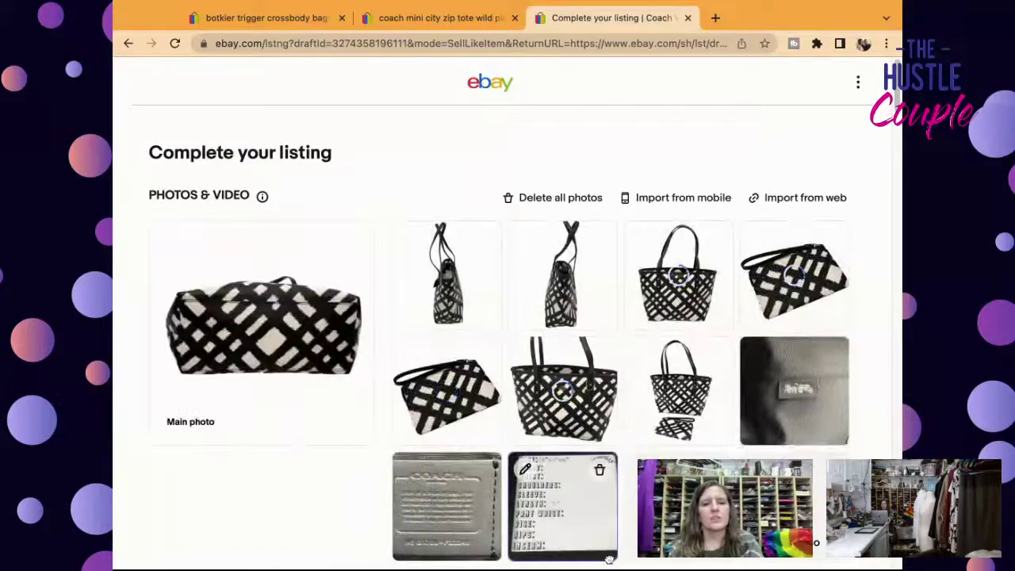
drag(720, 394, 272, 281)
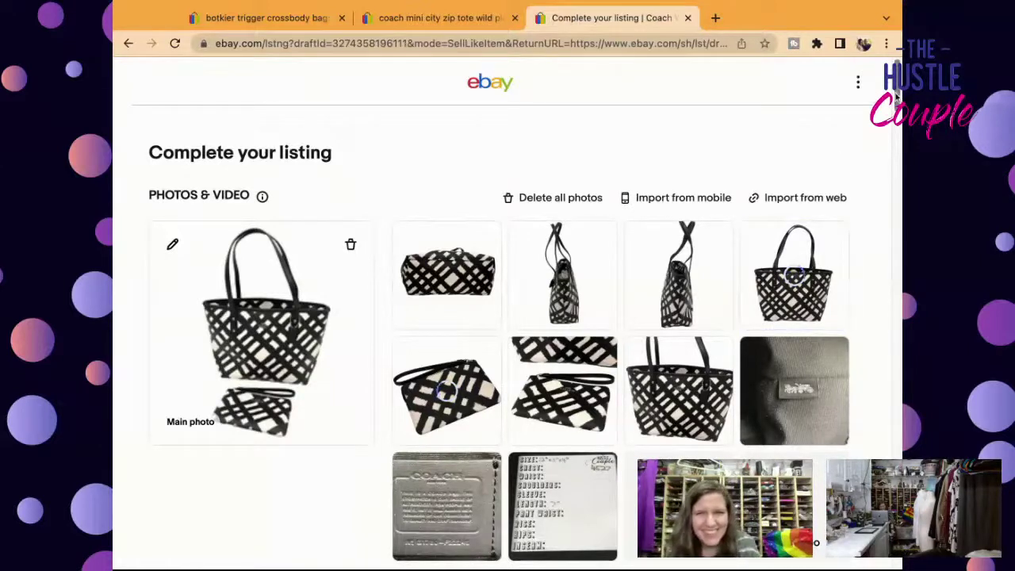
drag(897, 95, 896, 365)
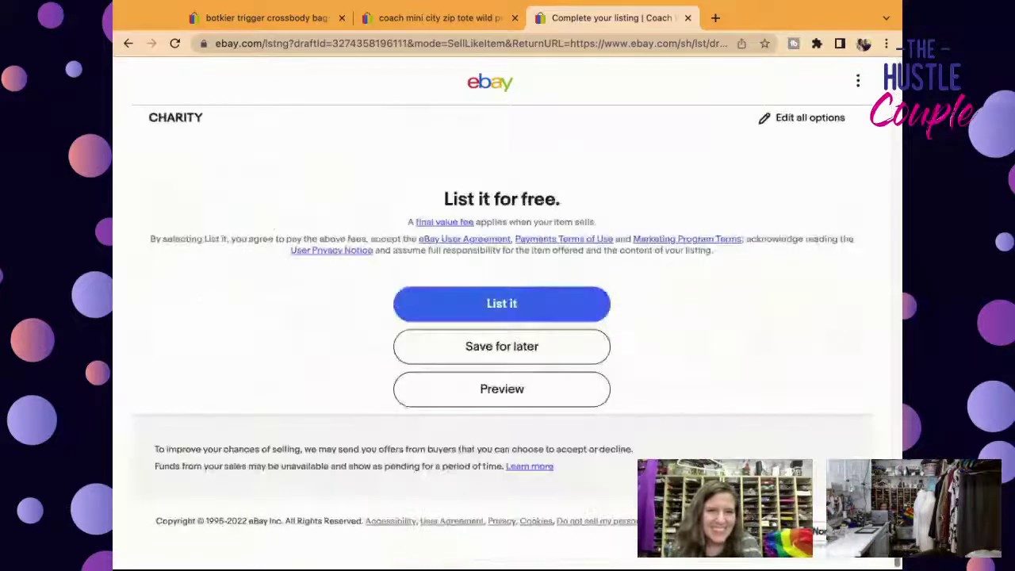
click(534, 361)
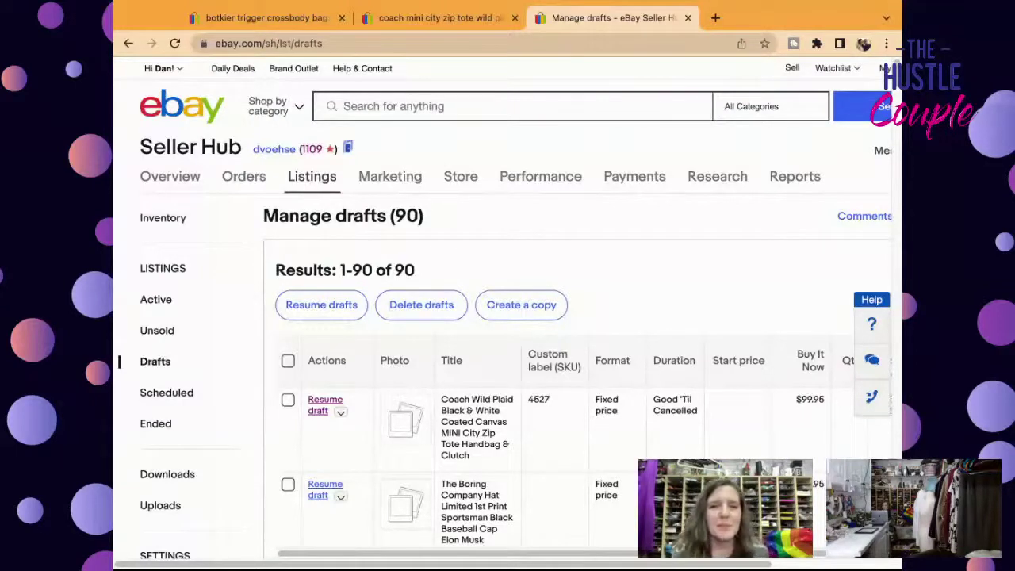
Add the product photos to the reopened Coach tote draft and make the photo of the tote with its clutch the main photo.
click(312, 406)
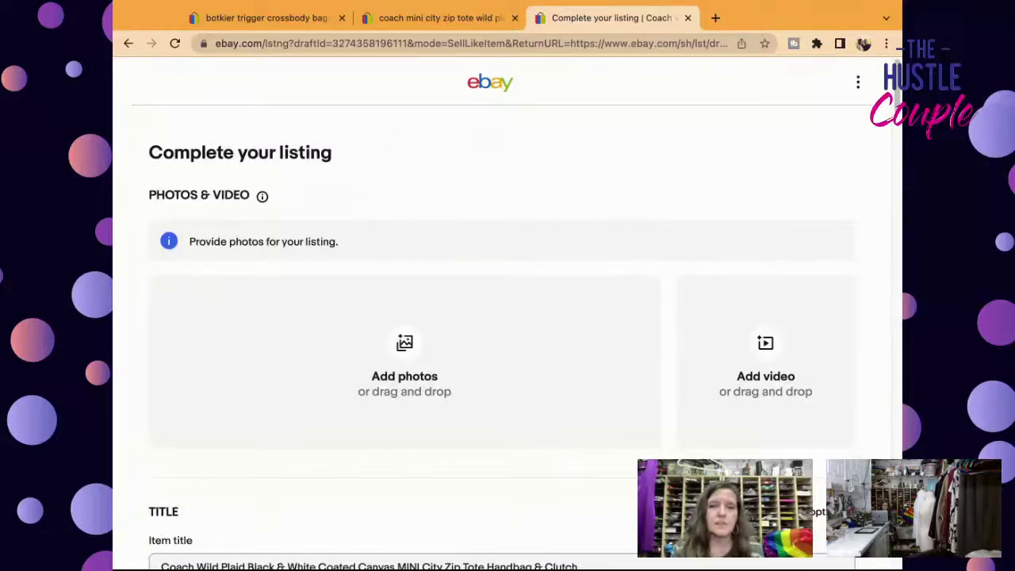
drag(901, 353, 825, 354)
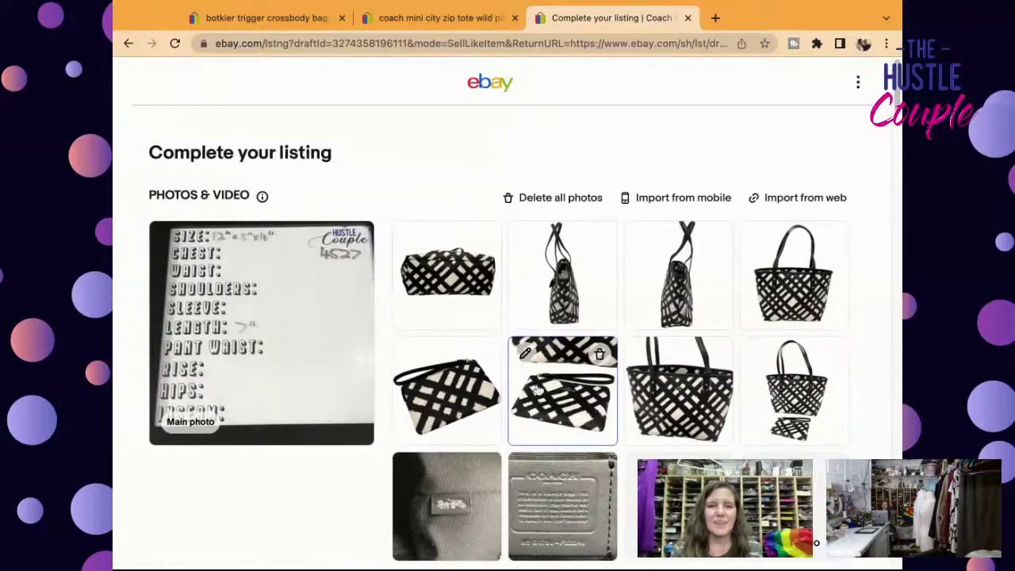
drag(839, 407, 246, 334)
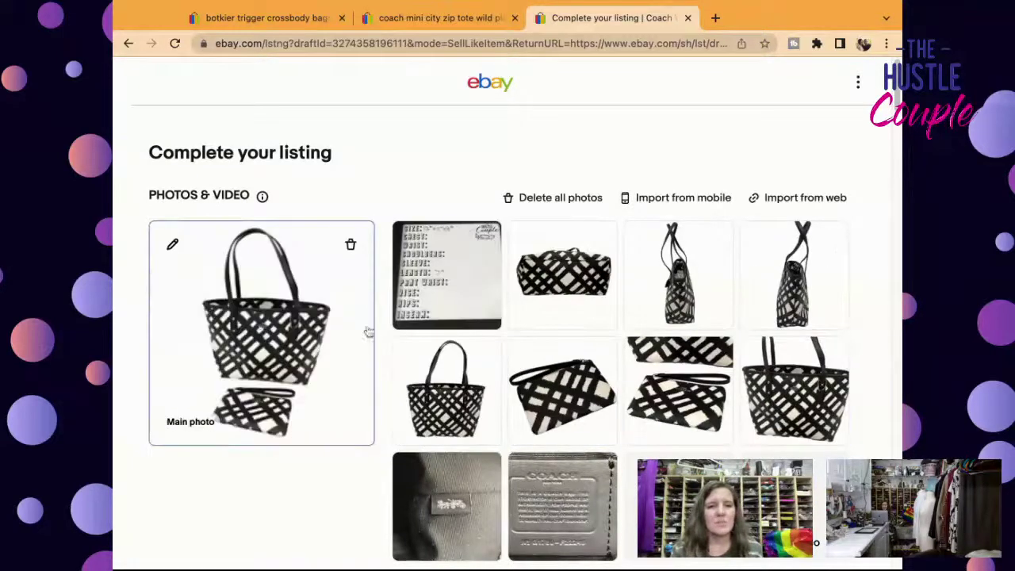
Reorder the photos with the tote's front views right after the main photo, the base view after the clutch photos, and the measurement board last.
drag(472, 393, 446, 278)
drag(793, 387, 650, 238)
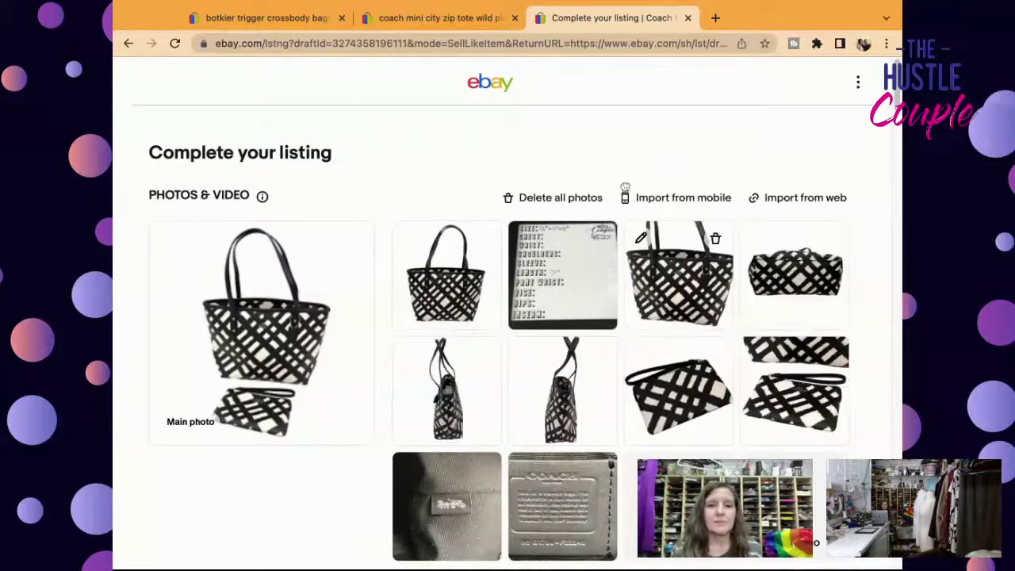
drag(554, 295, 555, 292)
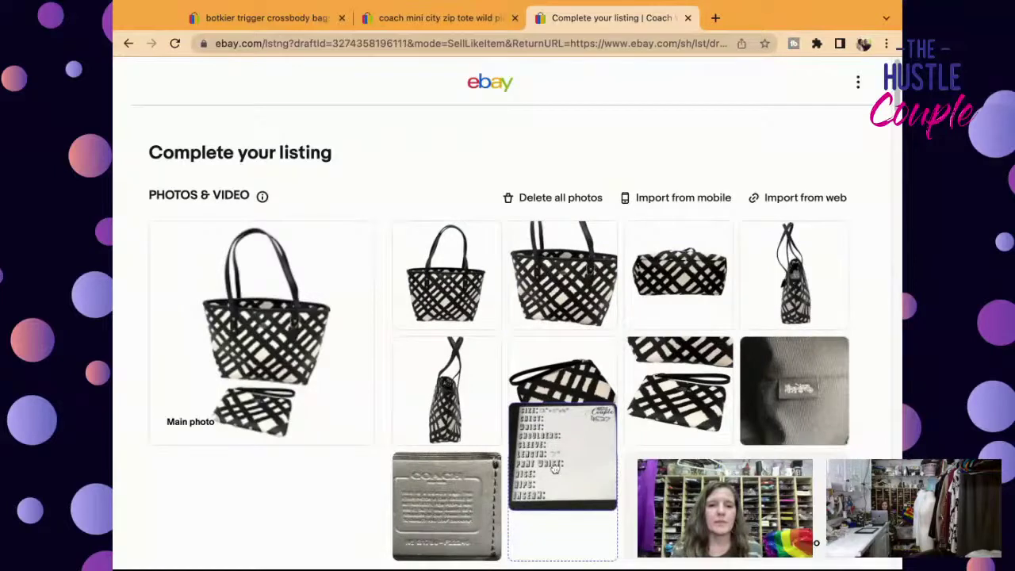
drag(555, 470, 557, 484)
drag(698, 295, 693, 379)
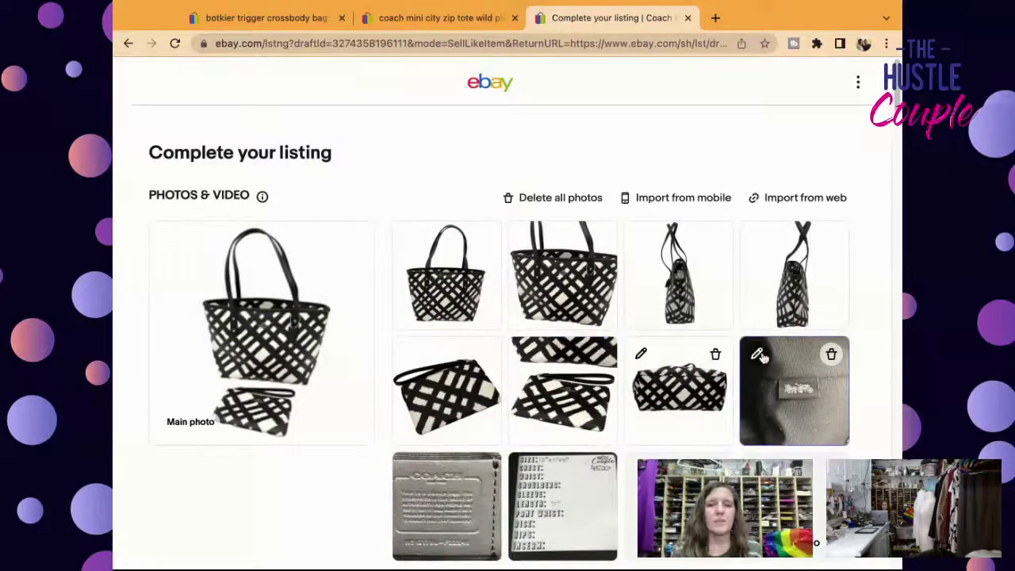
drag(415, 471, 458, 514)
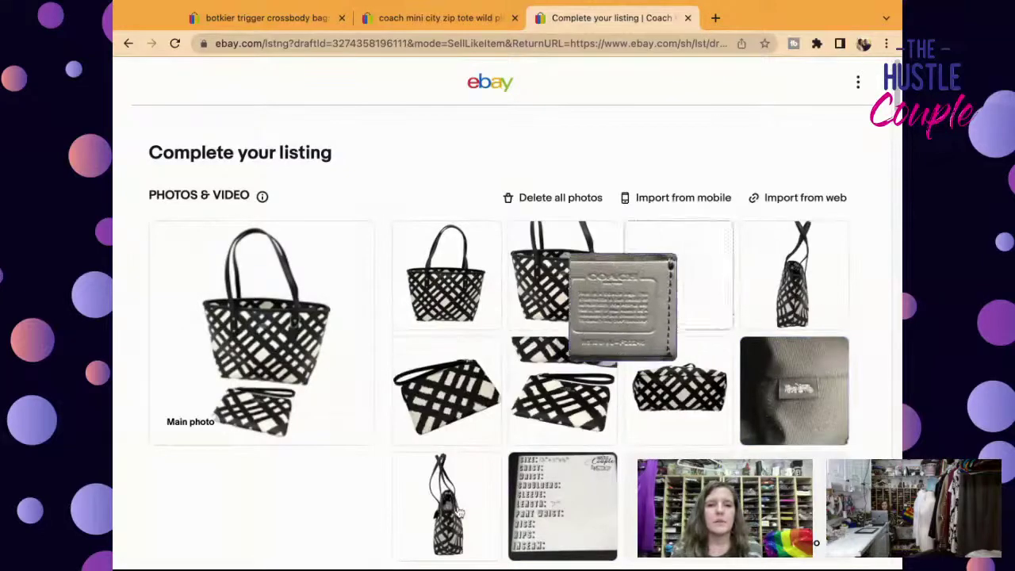
Publish the completed Coach tote listing and close the confirmation.
scroll(895, 96, down, 8)
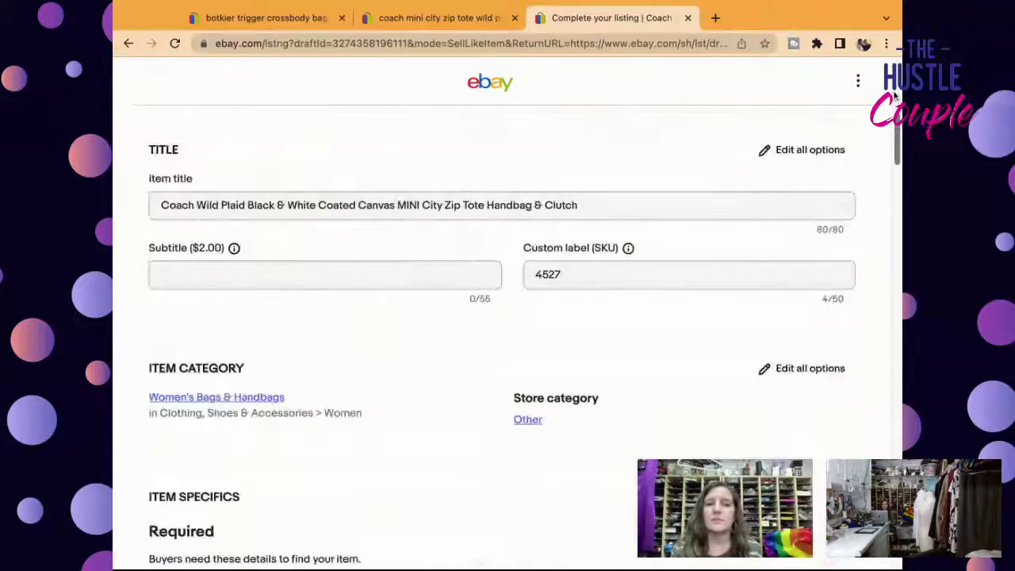
scroll(894, 95, down, 6)
scroll(895, 95, up, 5)
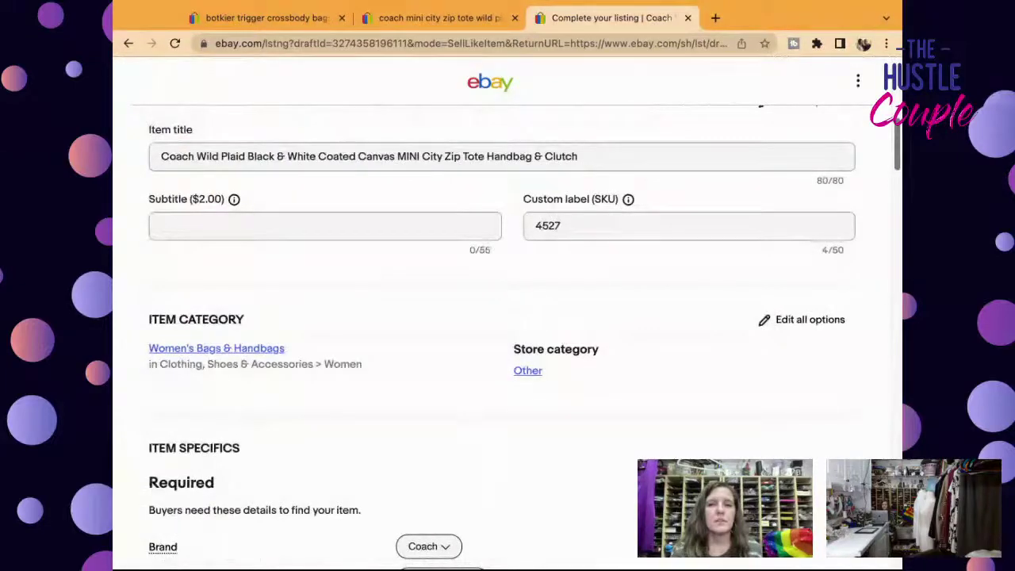
scroll(508, 318, down, 10)
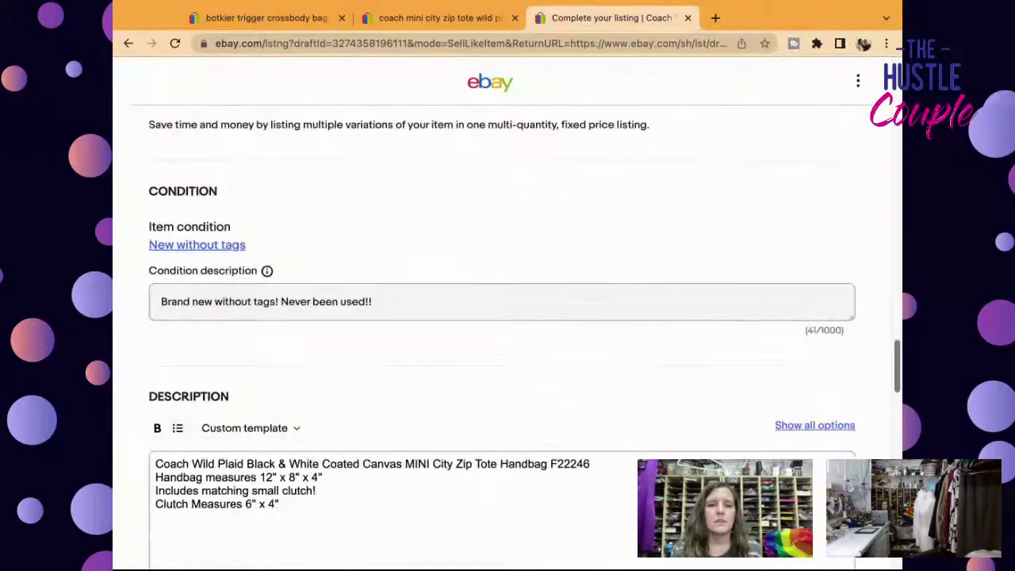
scroll(507, 318, down, 8)
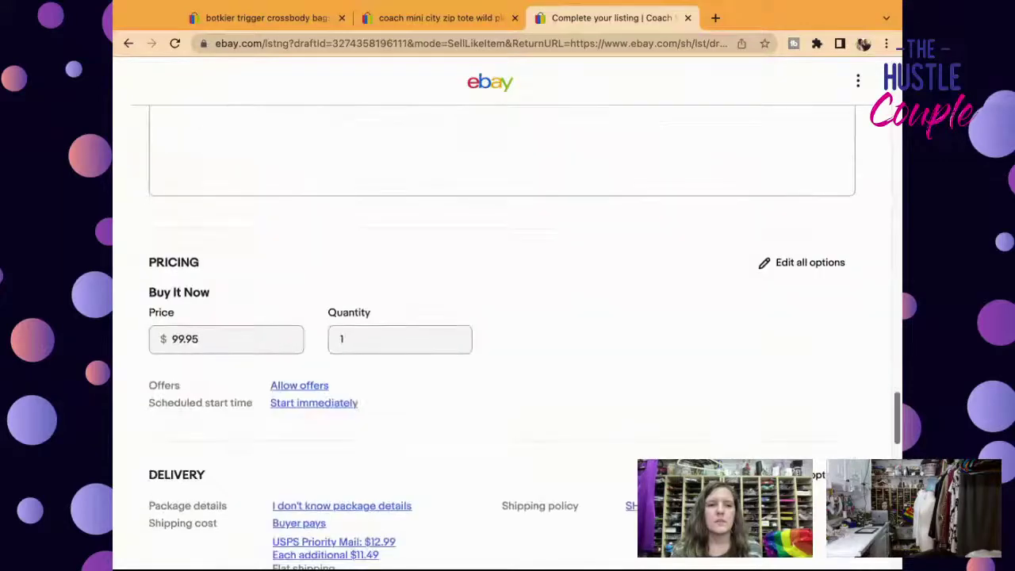
scroll(508, 317, down, 5)
scroll(507, 318, down, 10)
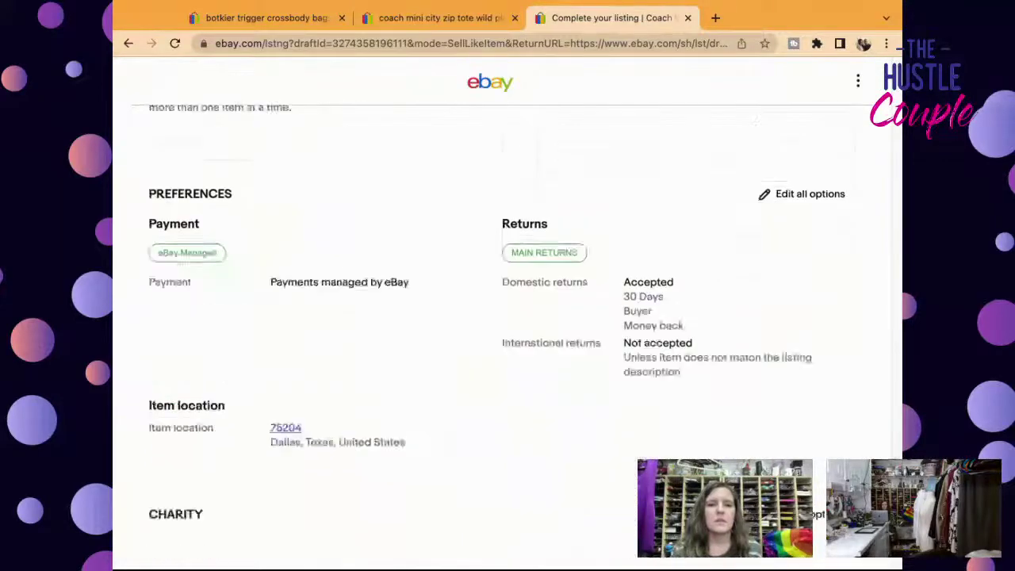
click(490, 311)
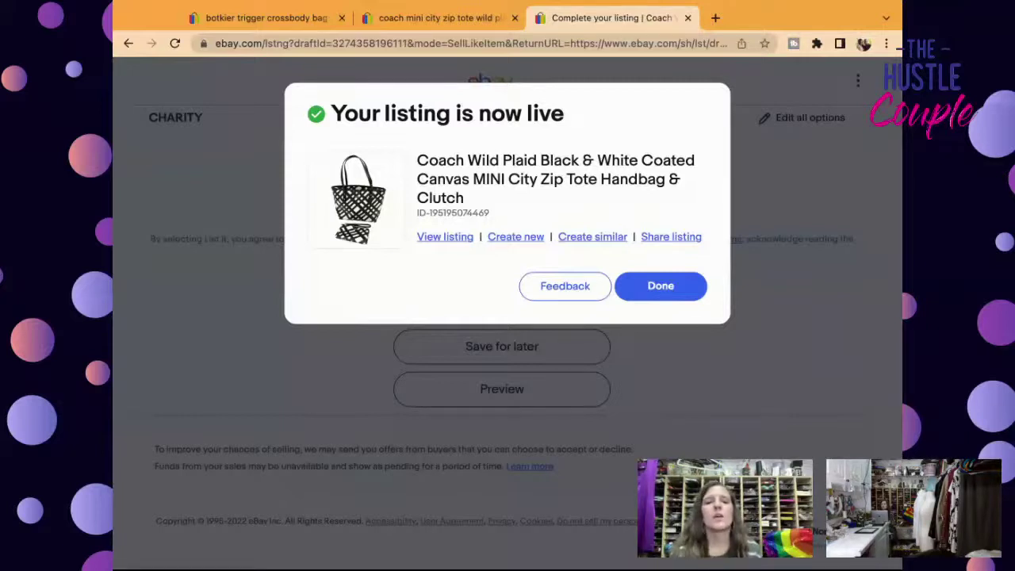
click(660, 286)
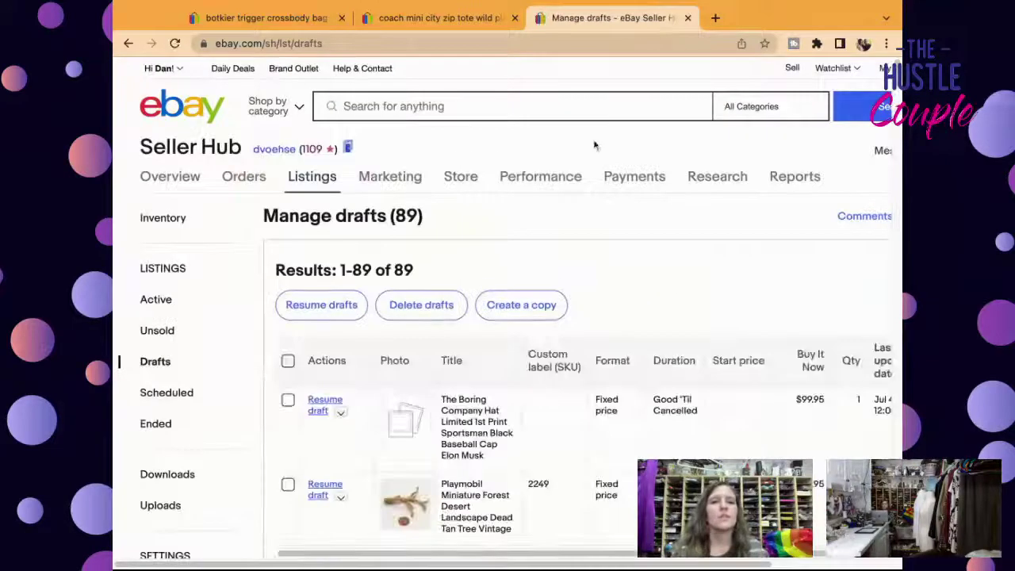
Search eBay for "coach signature tote sequin".
click(589, 115)
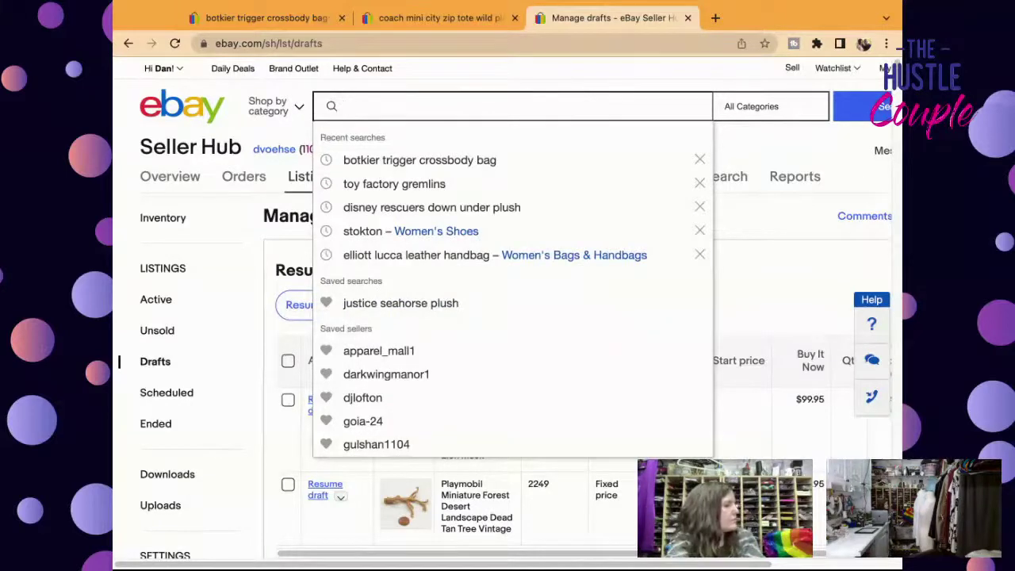
text(coach sig)
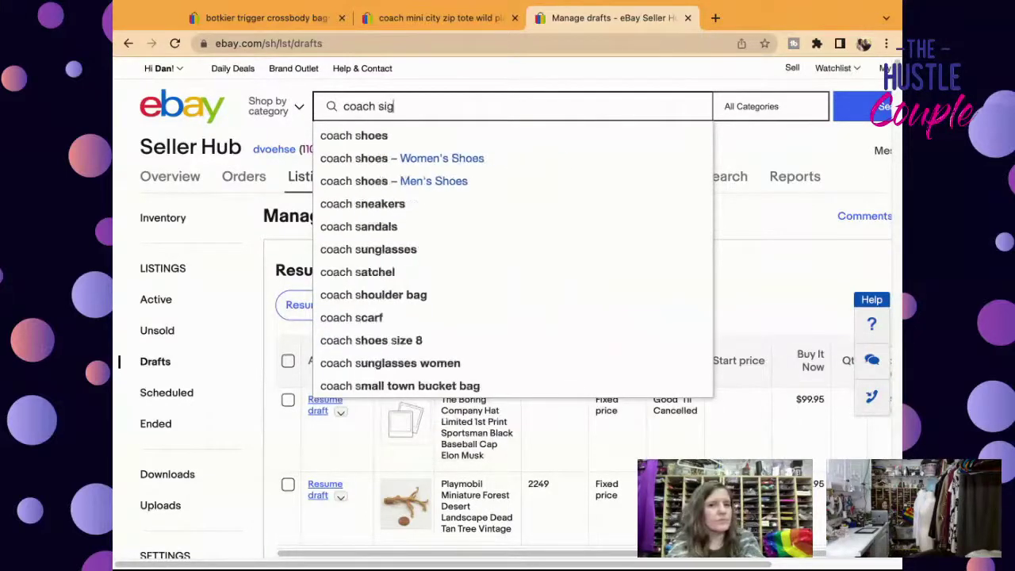
text(nature tote )
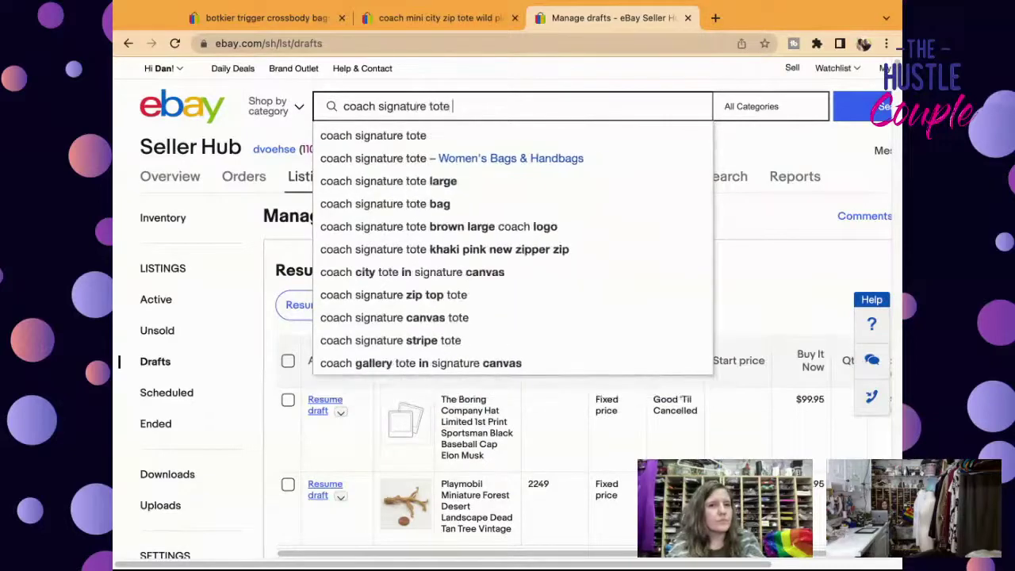
text(c)
key(BackSpace)
text(sequin)
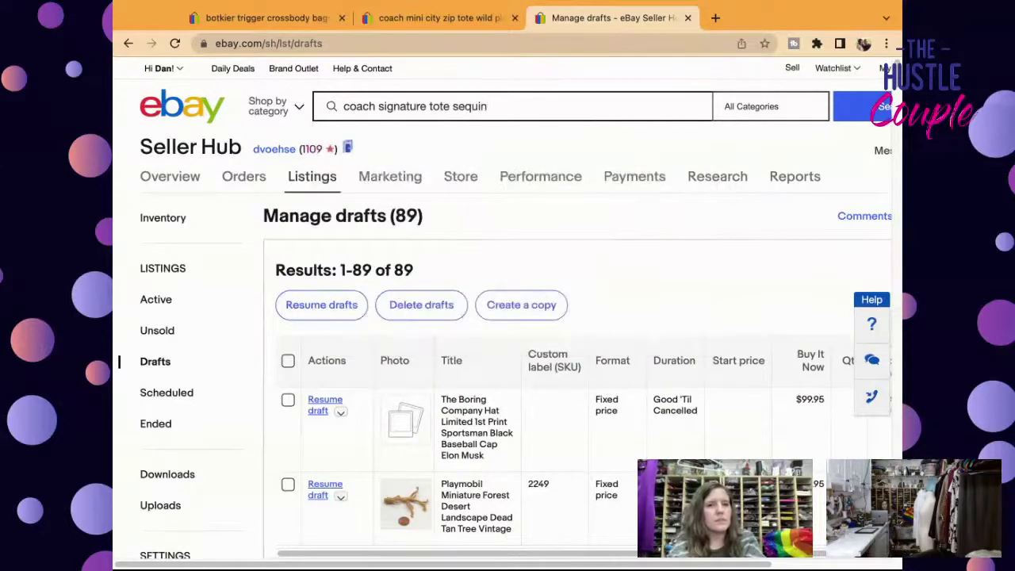
key(Return)
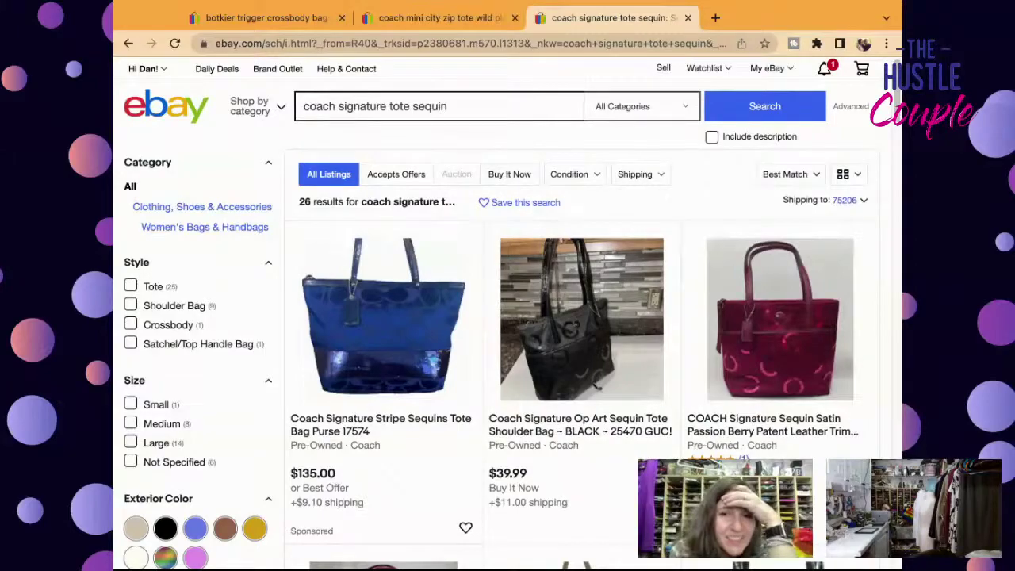
Filter the Coach sequin tote search results to sold items.
scroll(896, 91, down, 8)
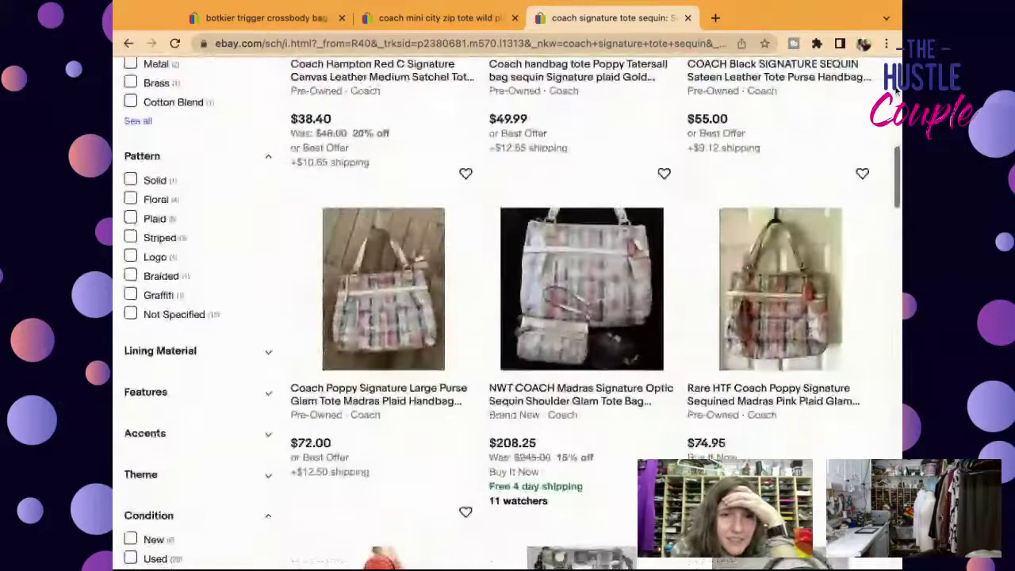
scroll(896, 91, down, 5)
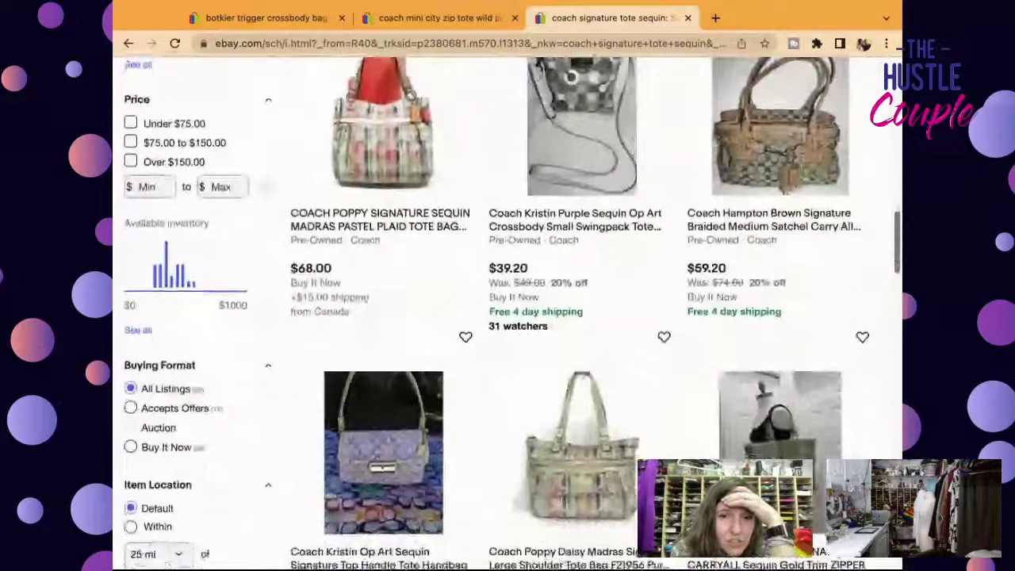
scroll(408, 459, down, 9)
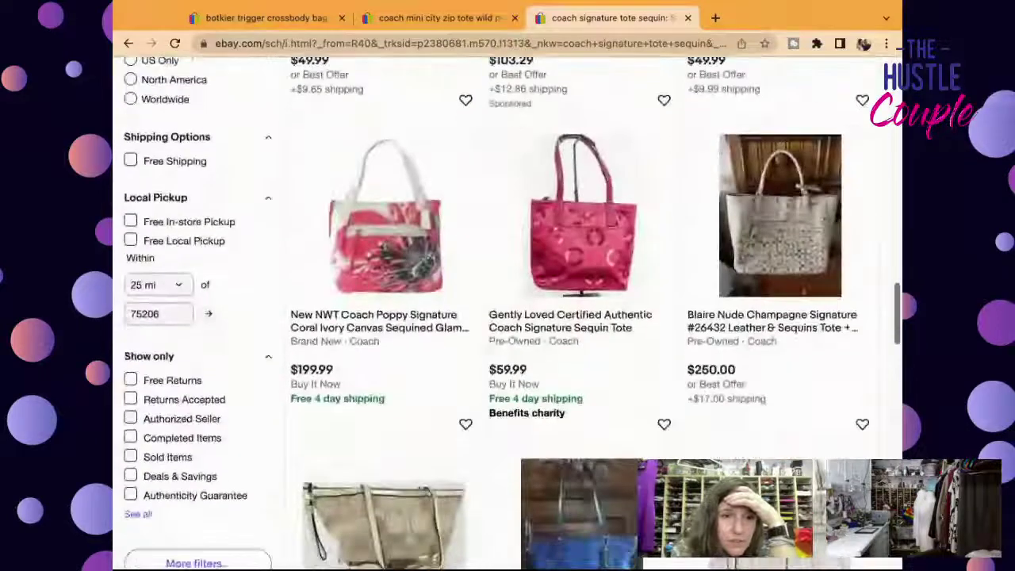
click(168, 458)
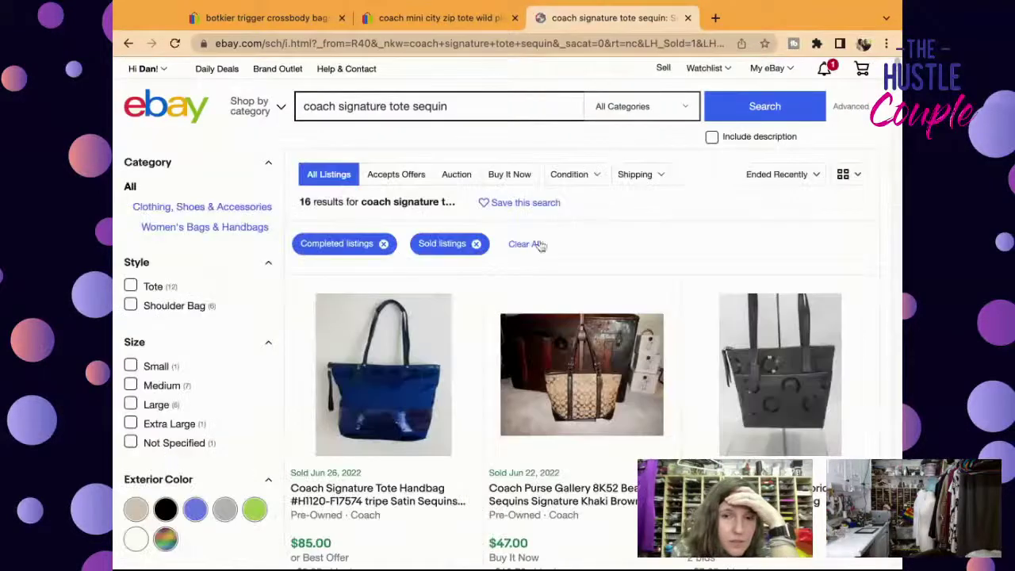
Examine the sold Coach signature sequin totes for matching styles and their selling prices.
scroll(896, 65, down, 3)
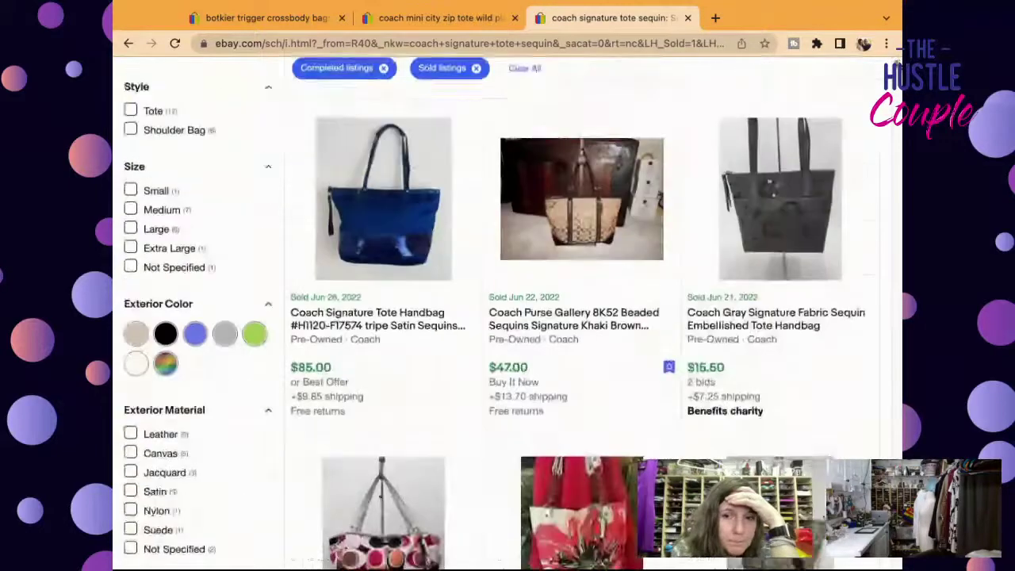
scroll(896, 65, down, 7)
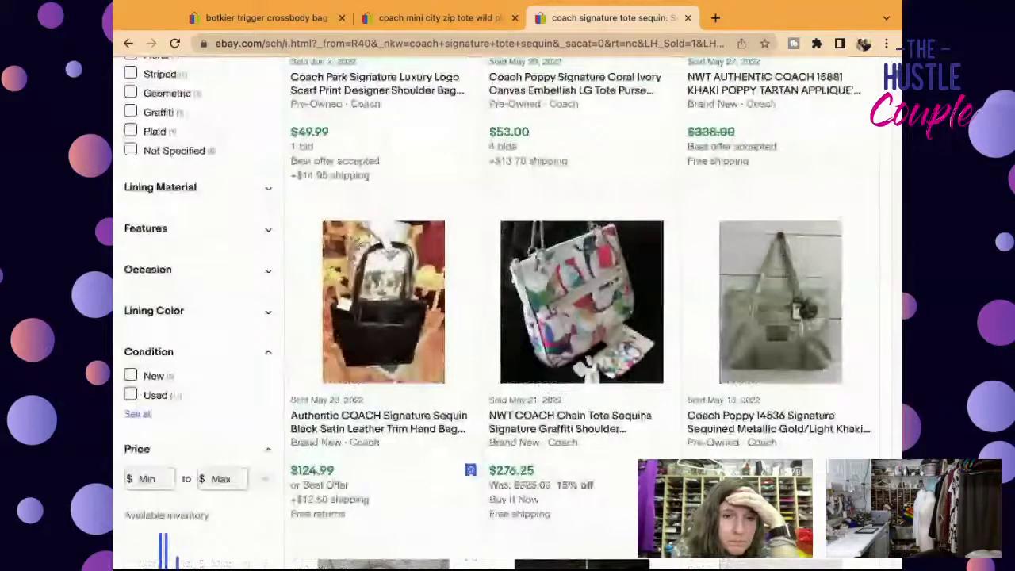
scroll(579, 317, down, 13)
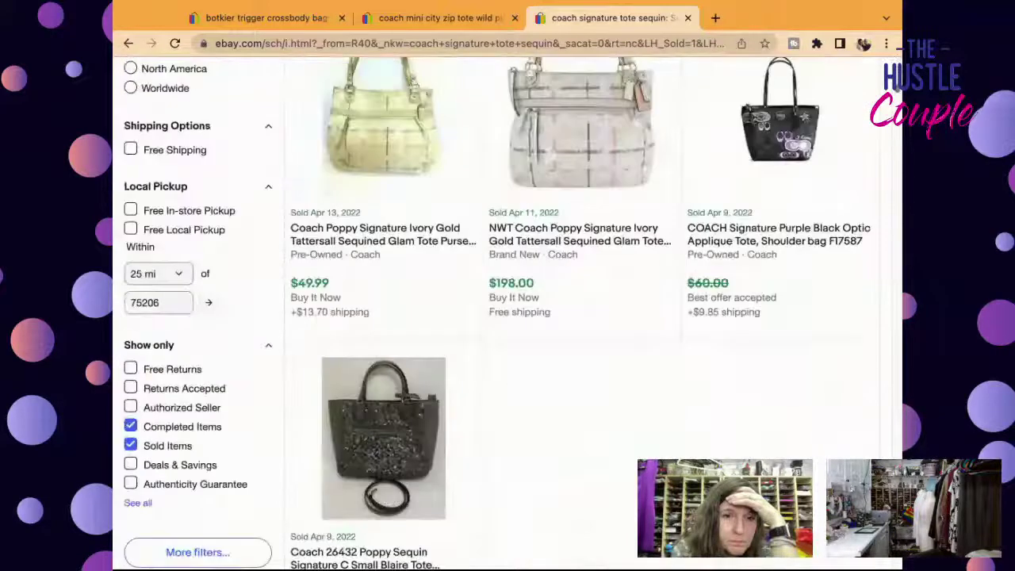
scroll(579, 317, up, 3)
scroll(579, 317, up, 5)
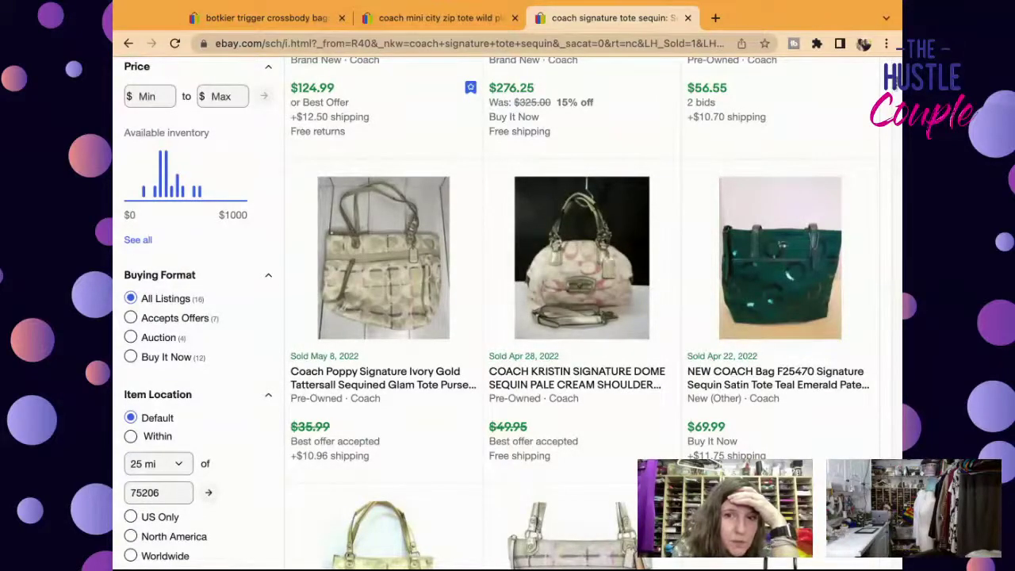
scroll(898, 79, up, 5)
scroll(897, 79, up, 10)
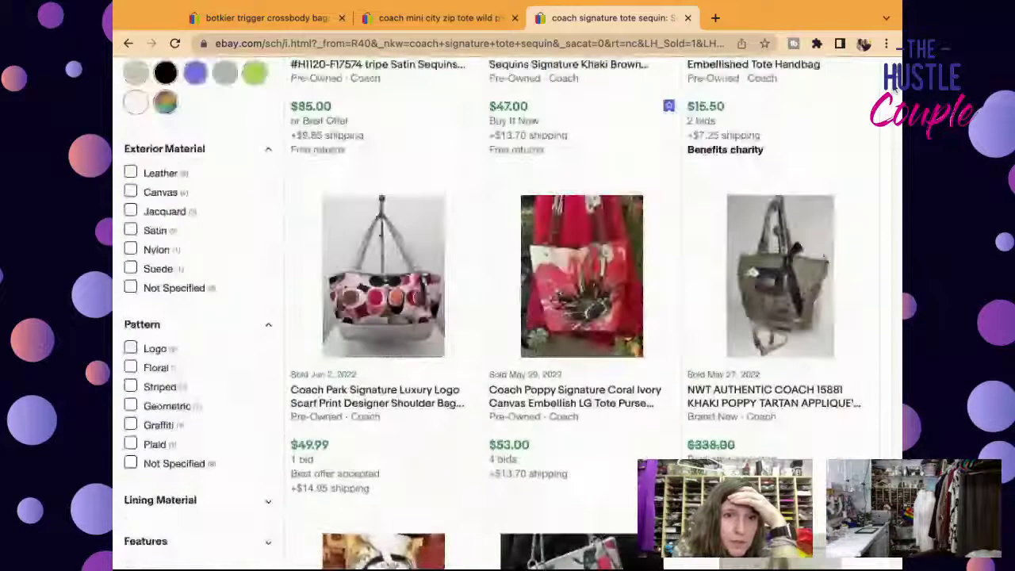
Check the remaining sold Coach signature sequin totes and remove the sold items filter from the search.
scroll(898, 80, down, 3)
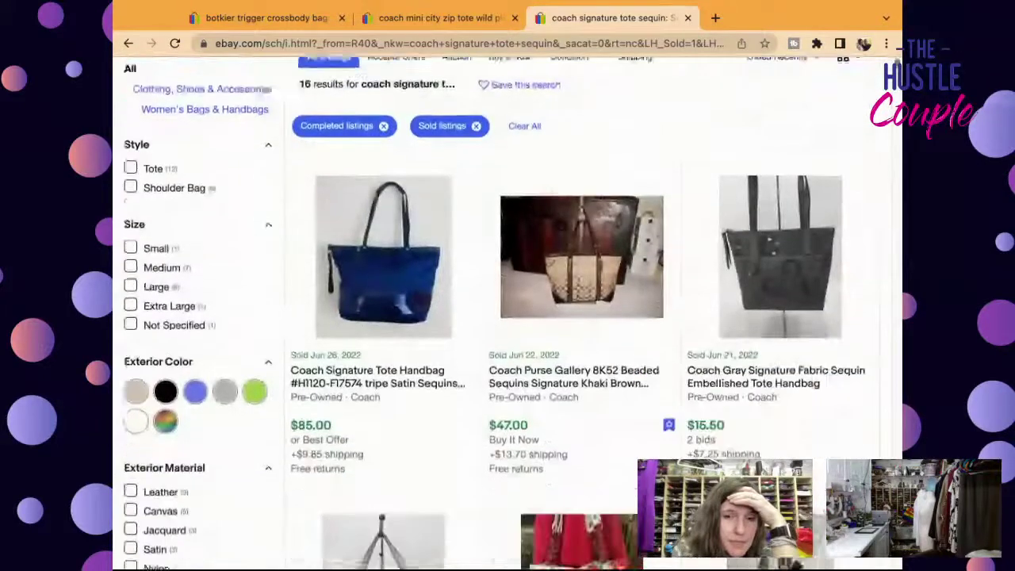
scroll(508, 318, down, 5)
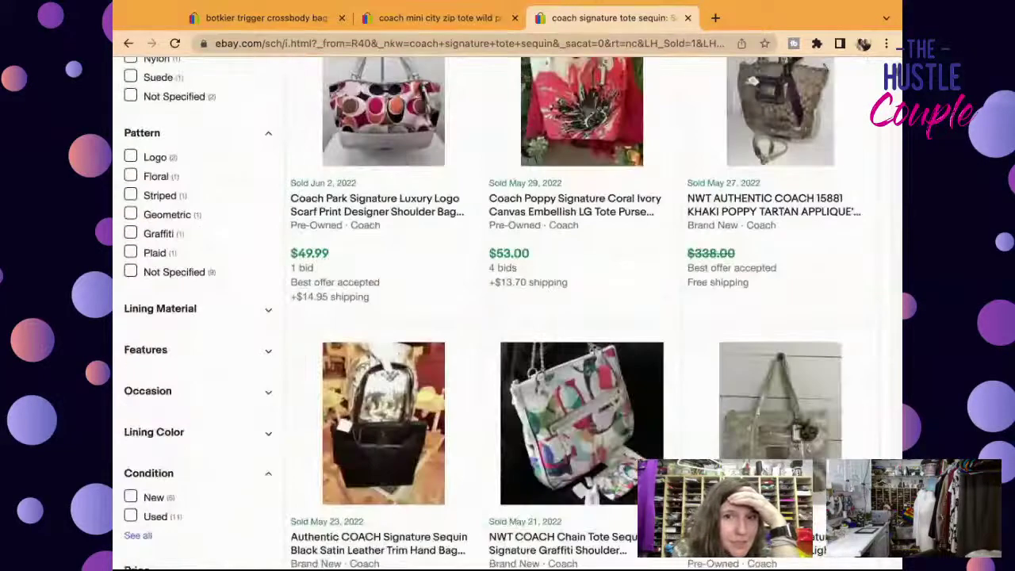
scroll(507, 318, up, 3)
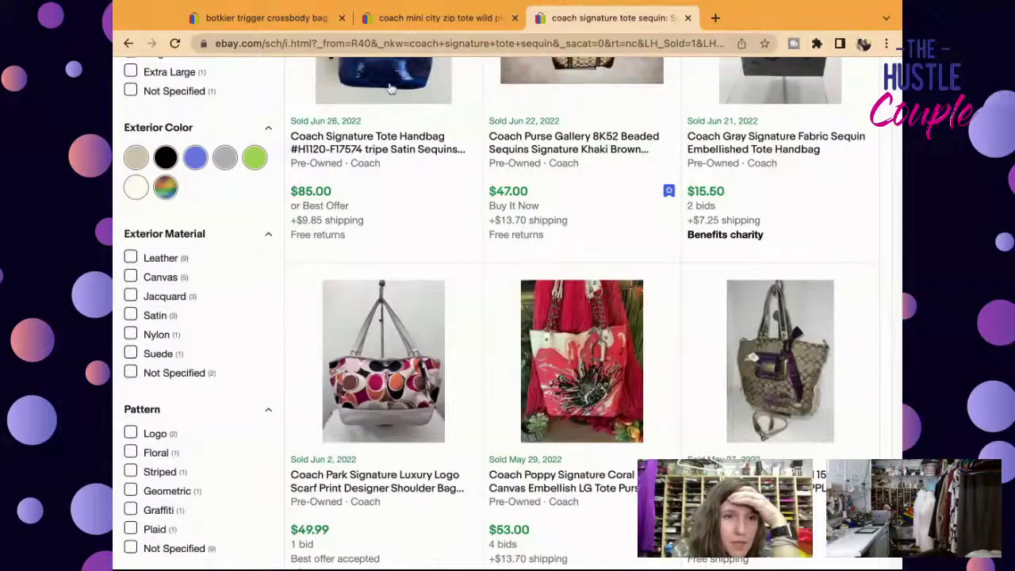
scroll(894, 93, down, 10)
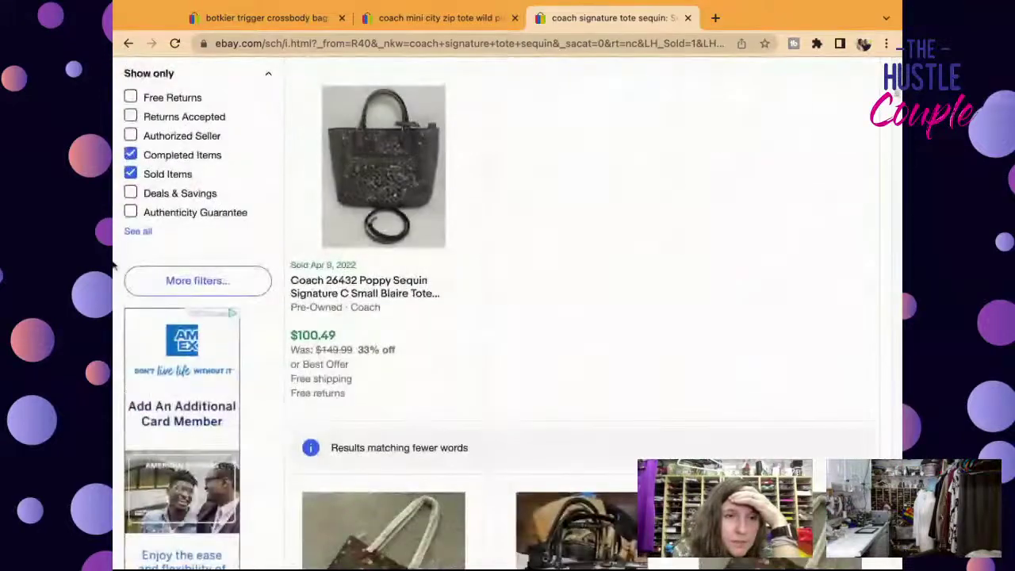
click(130, 174)
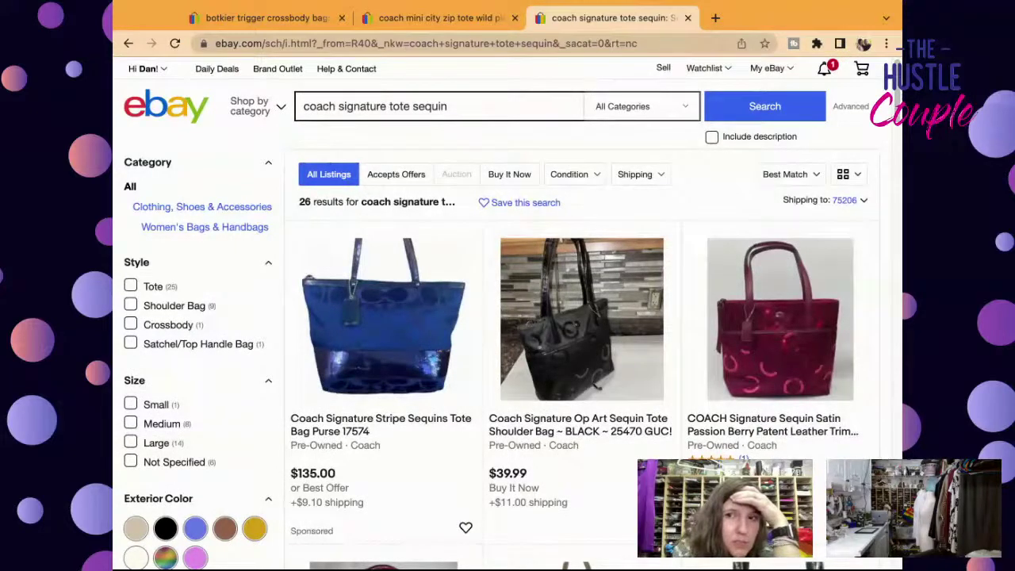
Open the active black Coach Signature Sequin Sateen tote listing, style 25470, and start a new listing based on it.
scroll(581, 317, down, 5)
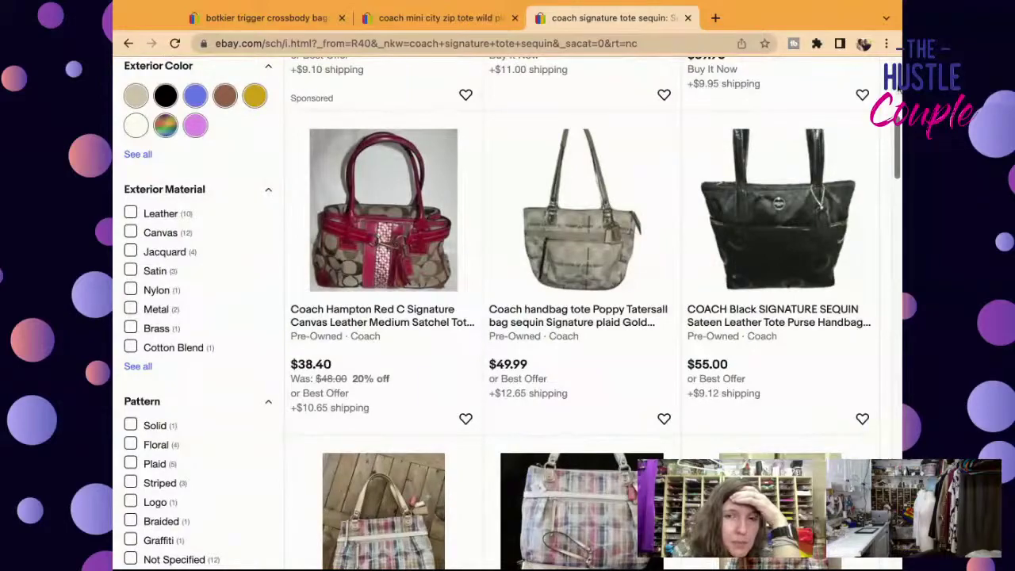
scroll(581, 318, down, 5)
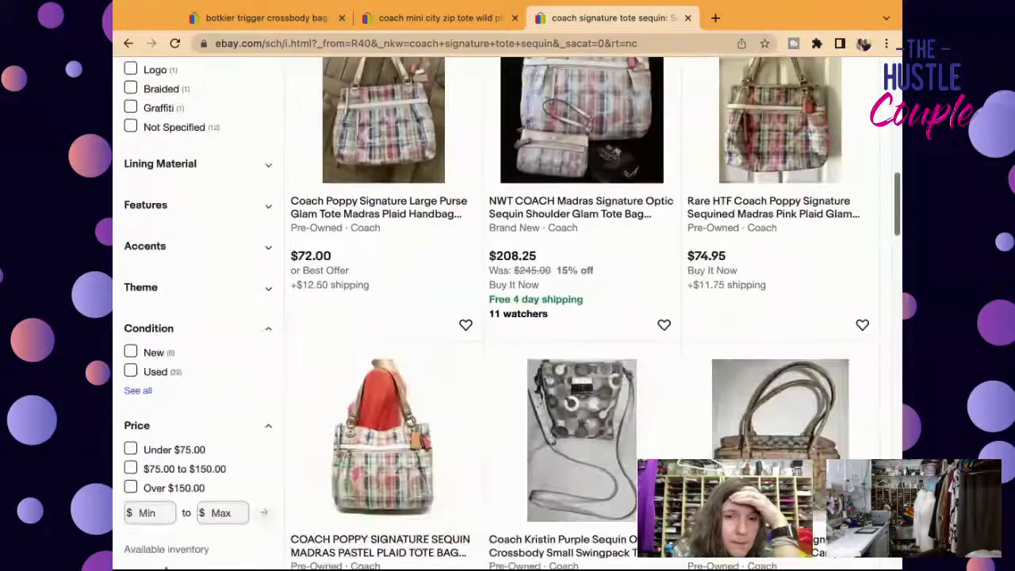
scroll(582, 317, down, 9)
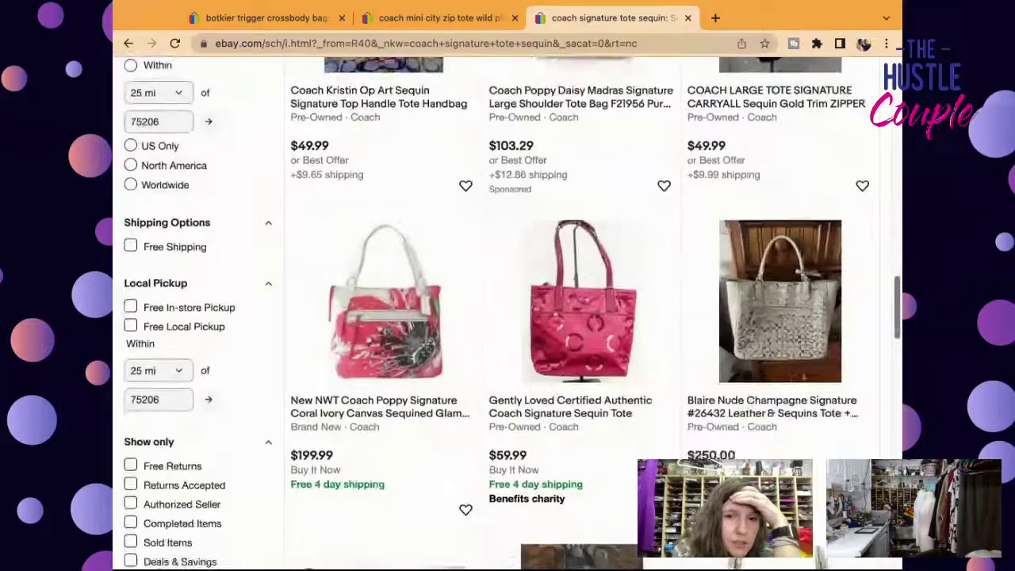
scroll(582, 317, down, 15)
scroll(582, 317, up, 20)
scroll(582, 317, up, 4)
scroll(508, 309, up, 6)
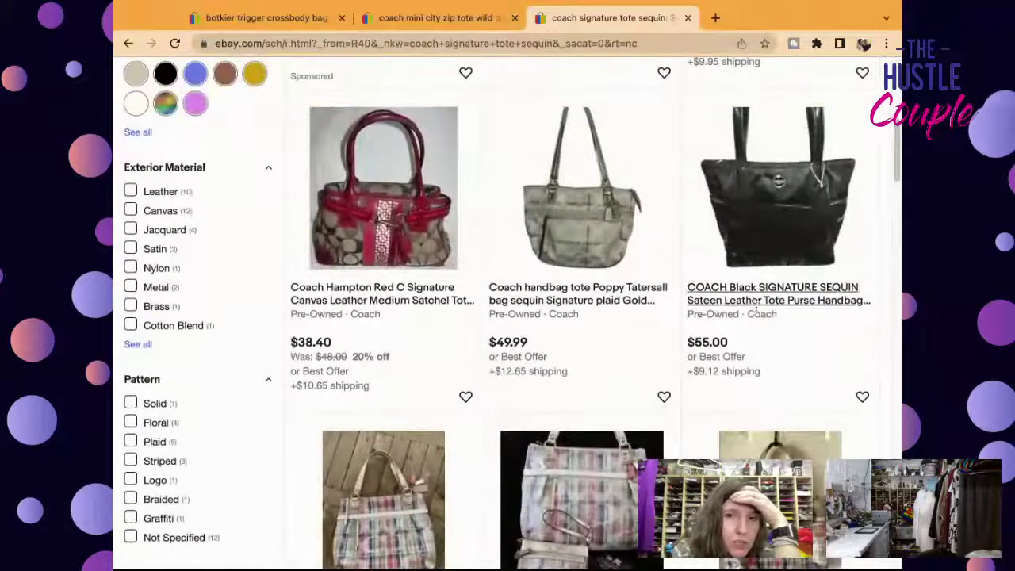
click(753, 301)
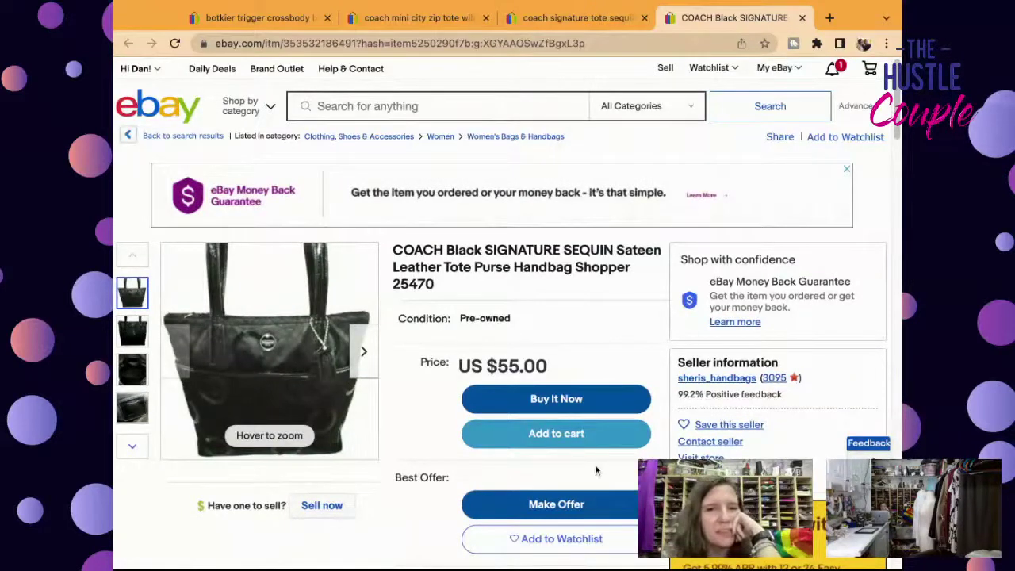
click(349, 513)
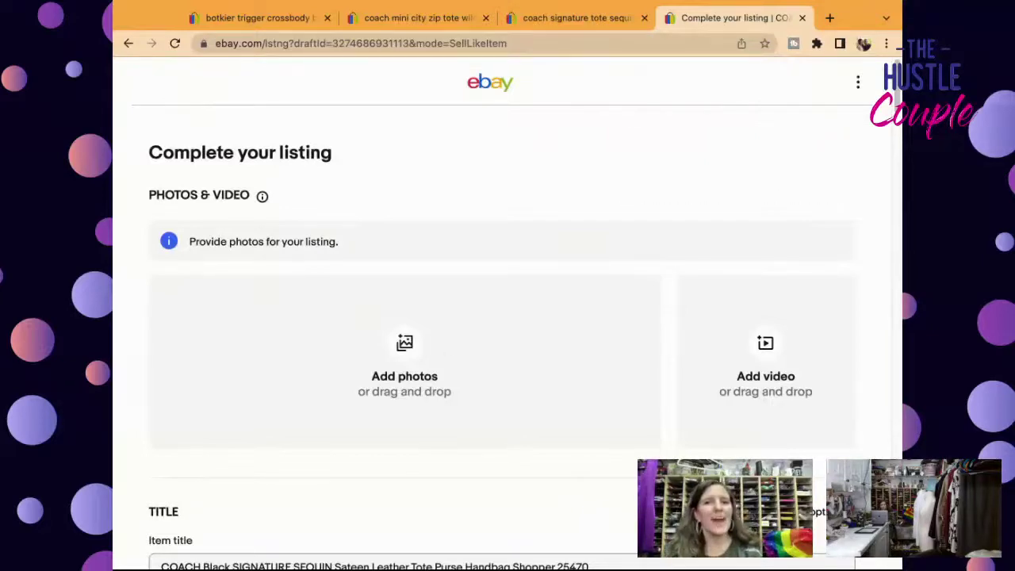
Retype the style number 25470 at the end of the item title.
scroll(895, 100, down, 3)
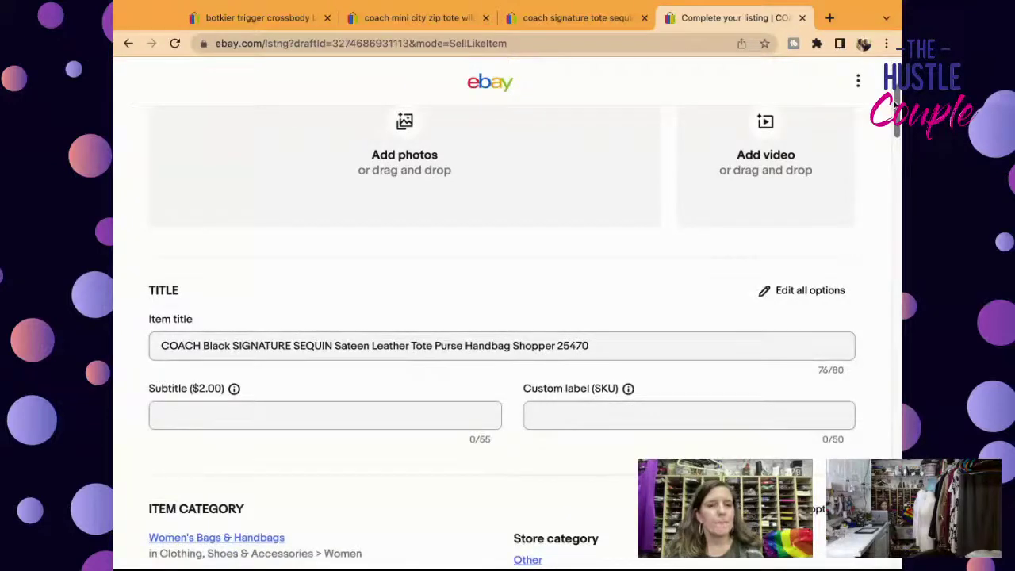
scroll(677, 341, down, 1)
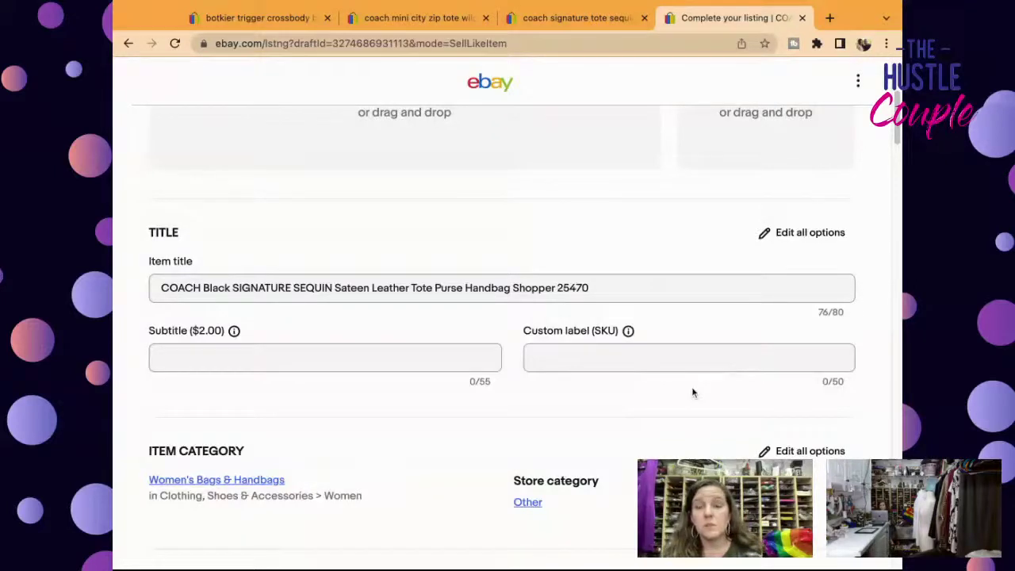
click(645, 293)
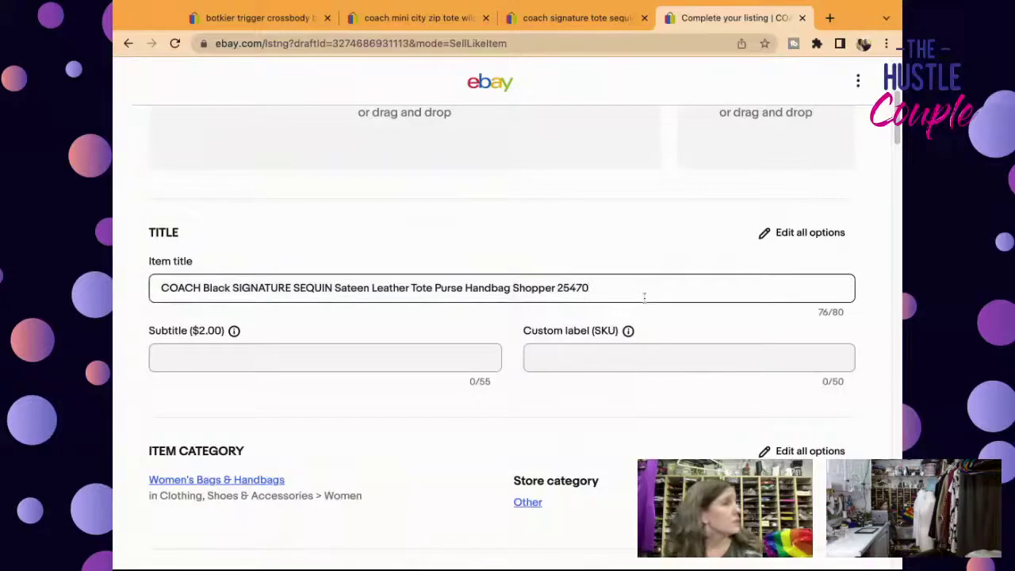
key(BackSpace)
key(BackSpace)
key(BackSpace)
key(BackSpace)
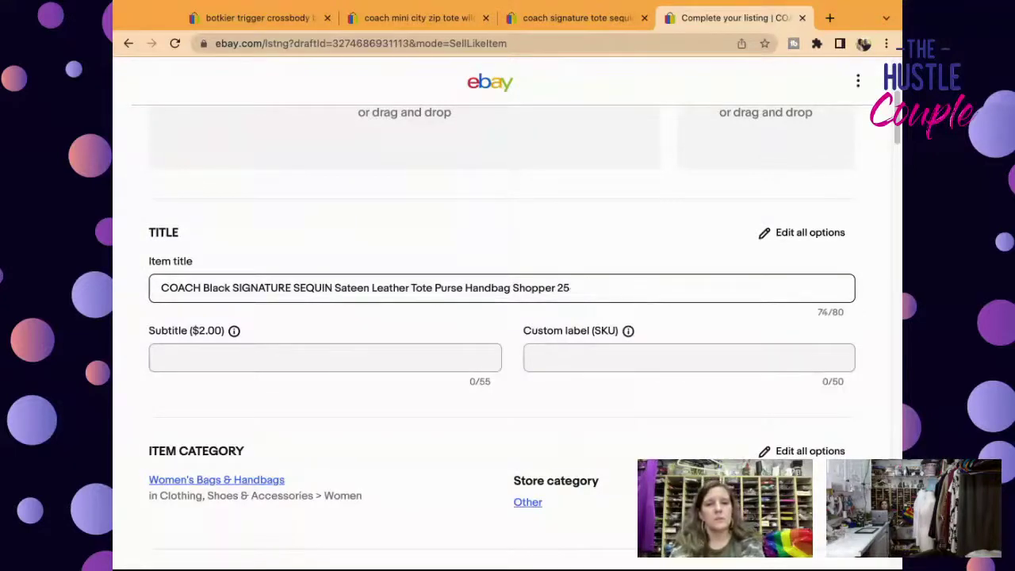
text(54)
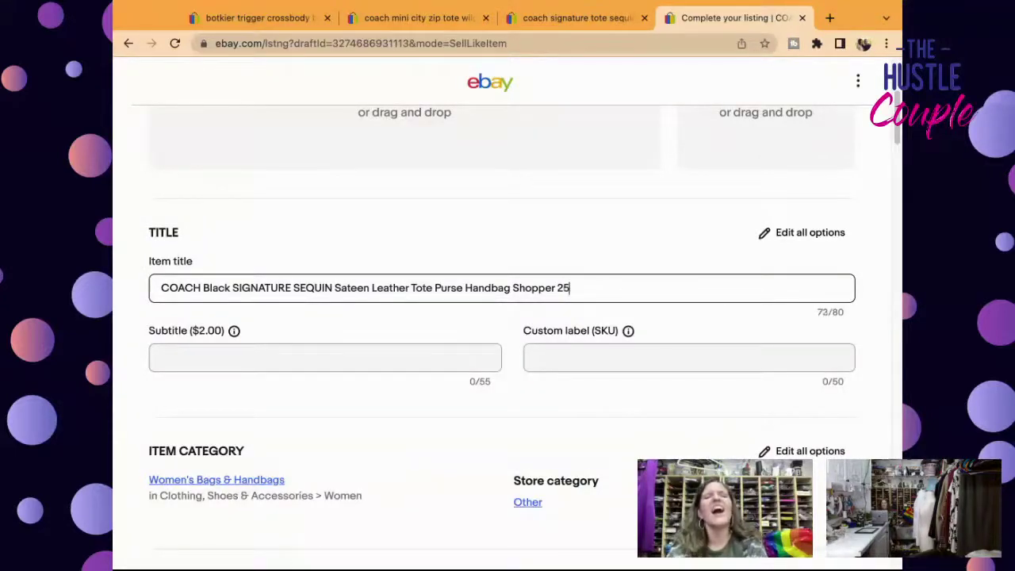
text(70)
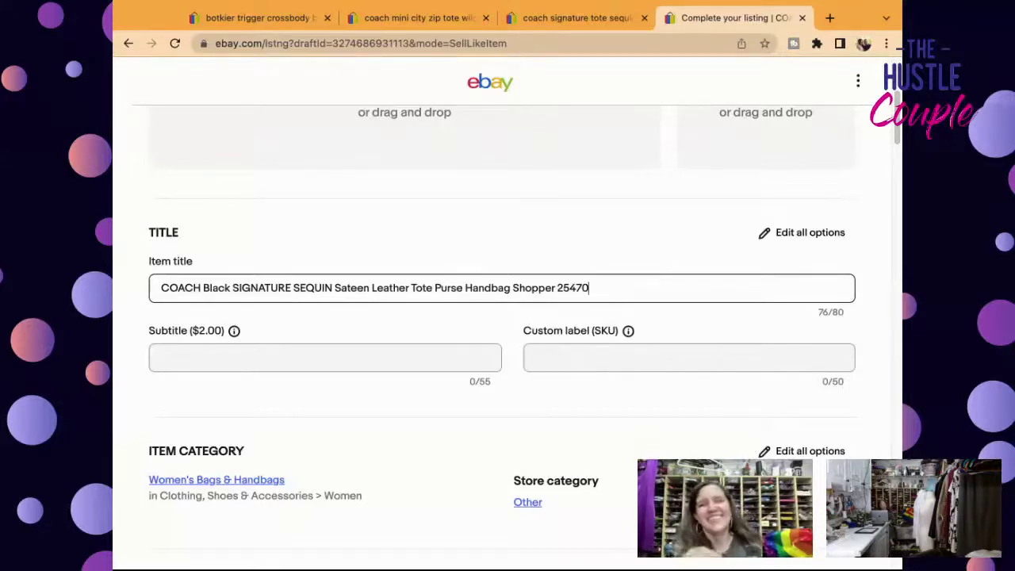
Enter 4528 as the listing's custom label (SKU) and select the whole item title.
key(super+Tab)
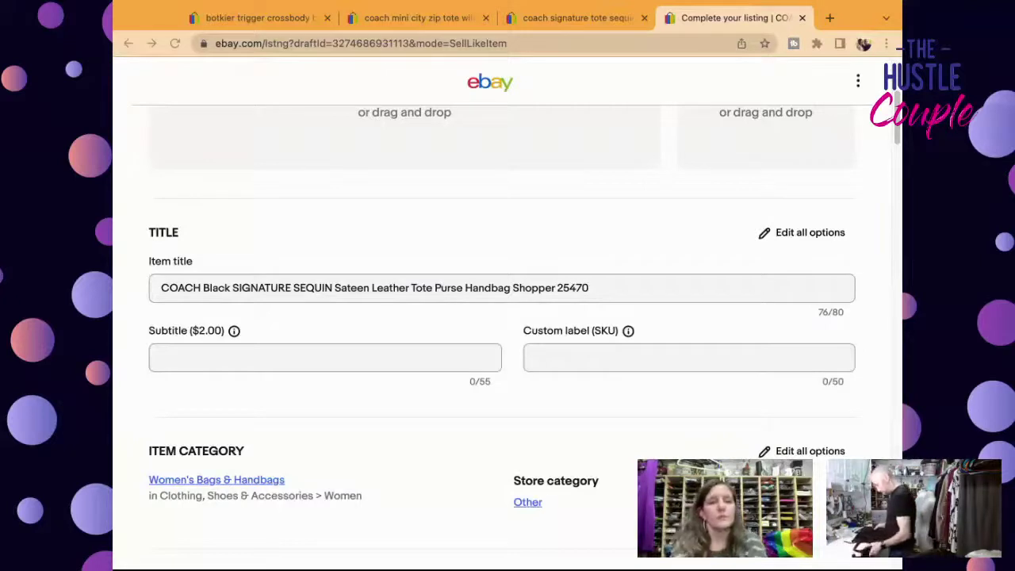
click(134, 314)
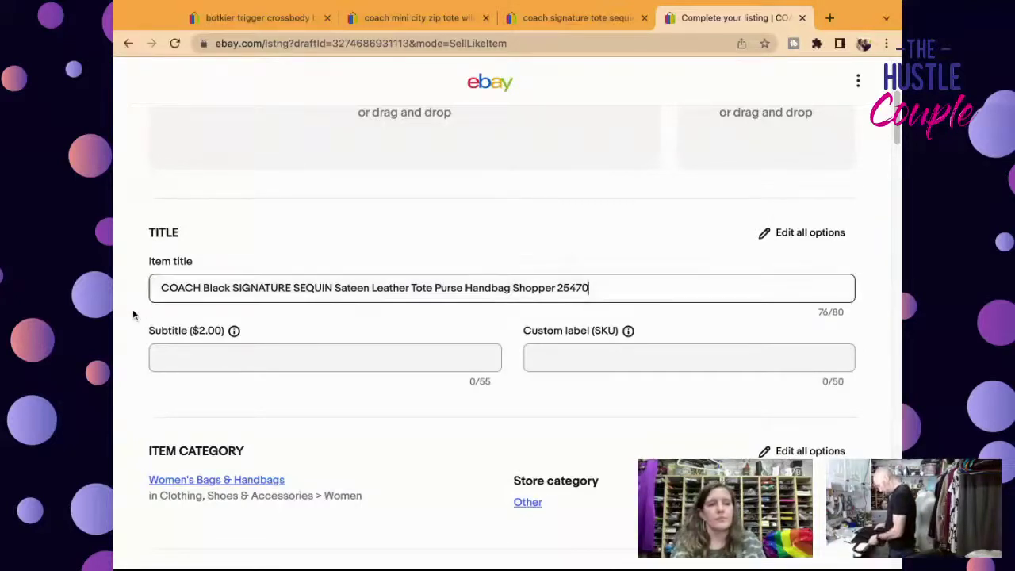
click(570, 356)
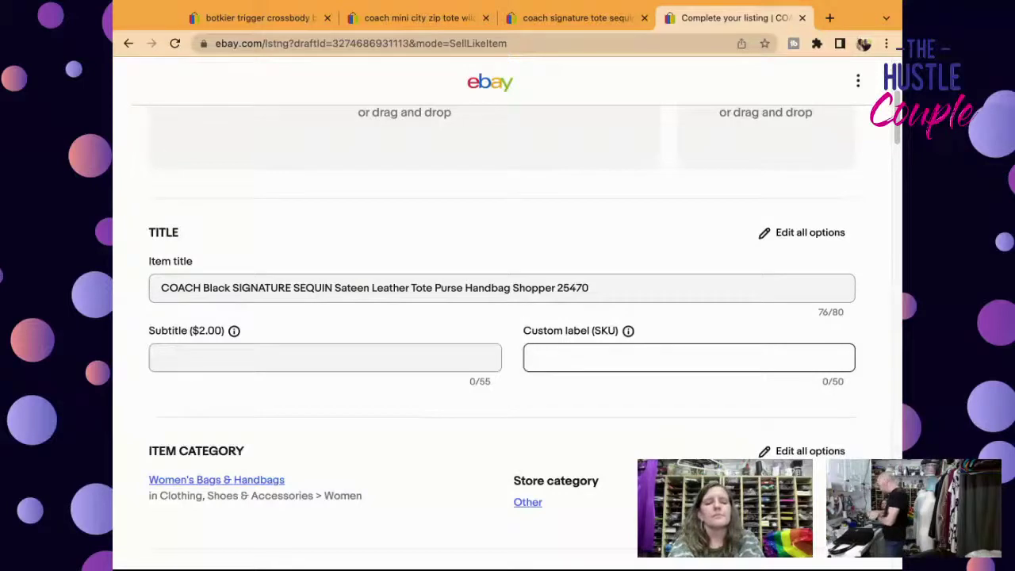
text(4528)
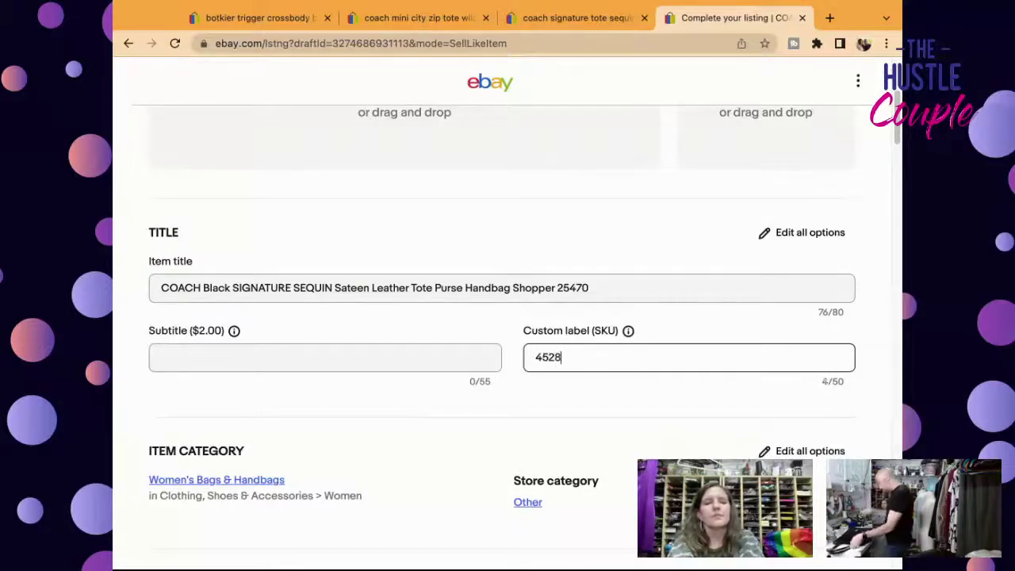
triple_click(588, 287)
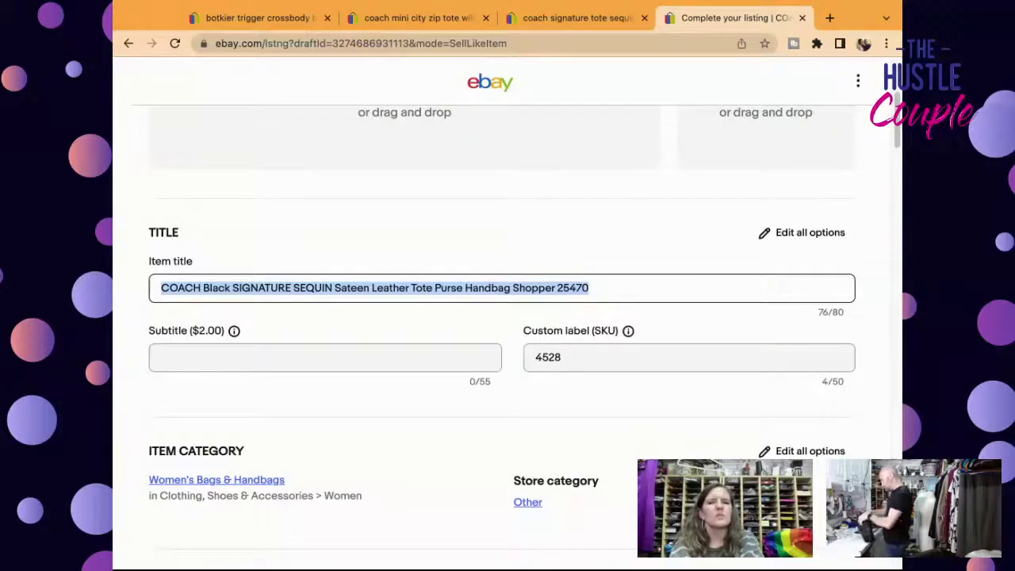
Review the required item specifics and set the lining color to Black.
scroll(507, 317, down, 3)
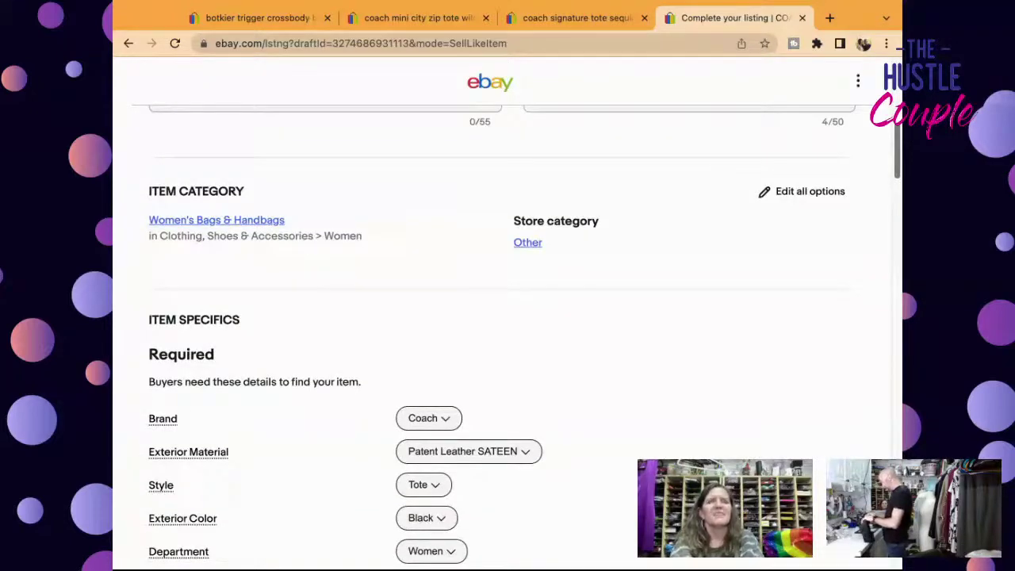
scroll(508, 318, down, 3)
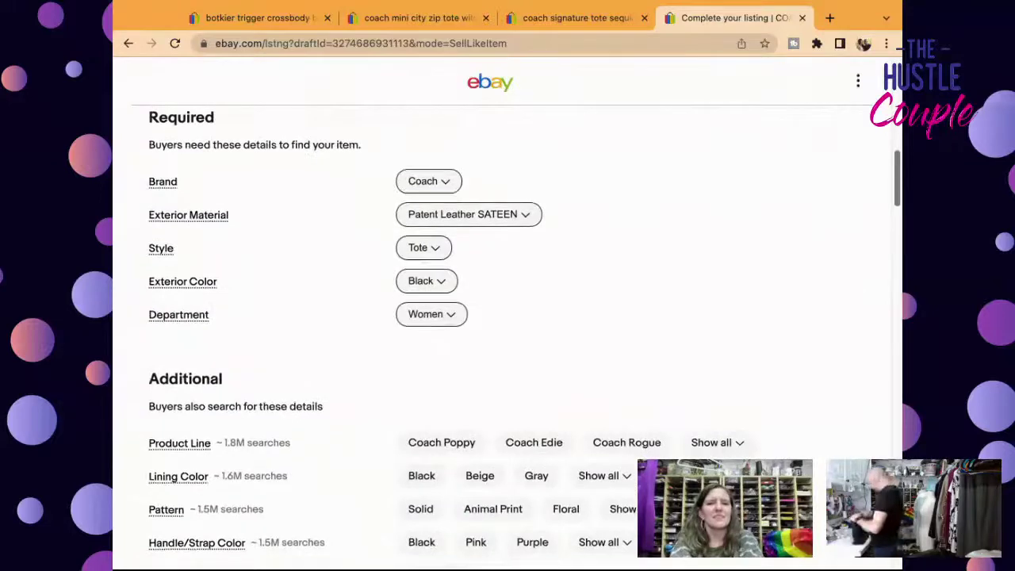
scroll(508, 333, up, 2)
scroll(507, 333, down, 1)
scroll(507, 333, down, 2)
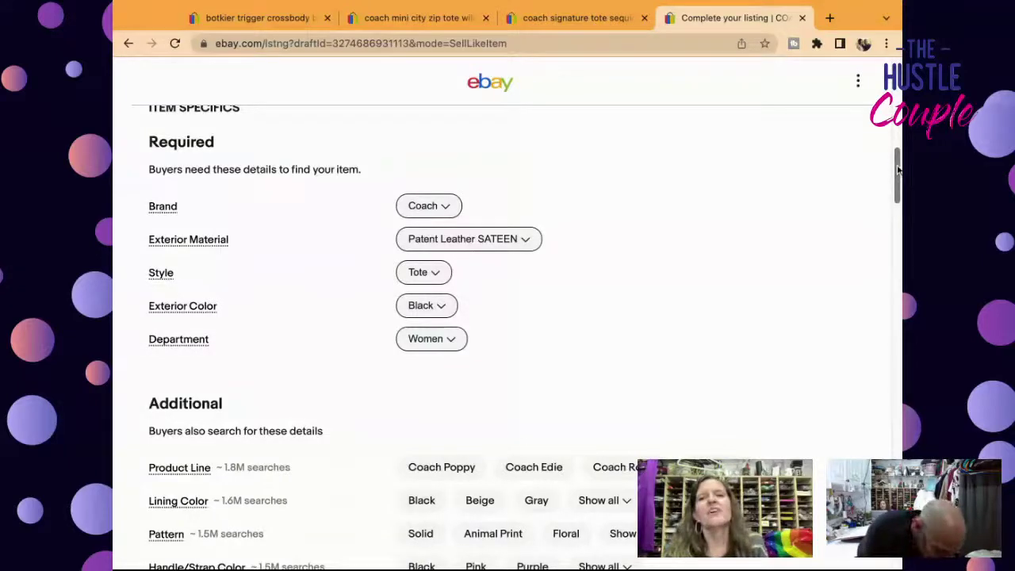
scroll(897, 169, down, 5)
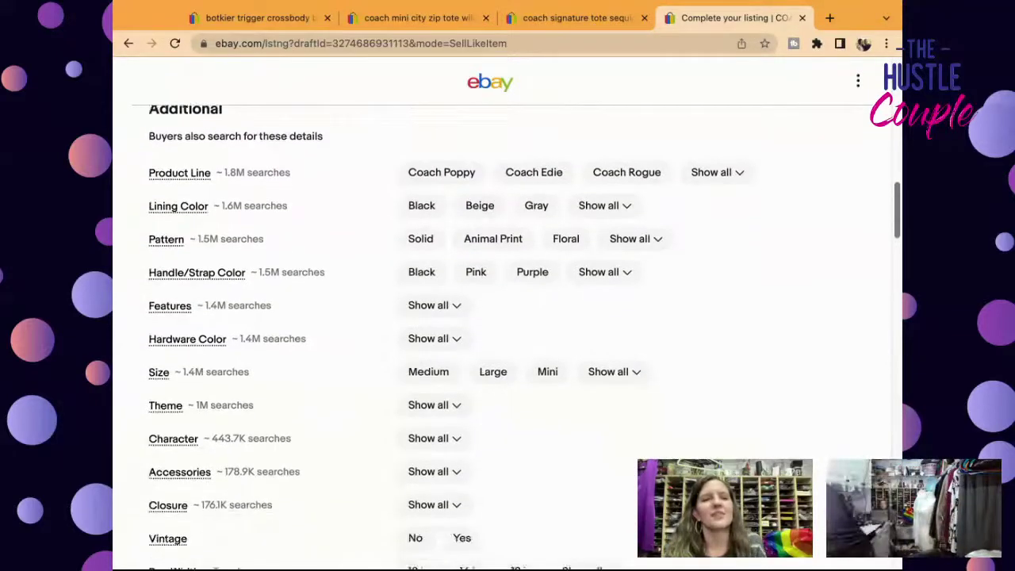
click(423, 206)
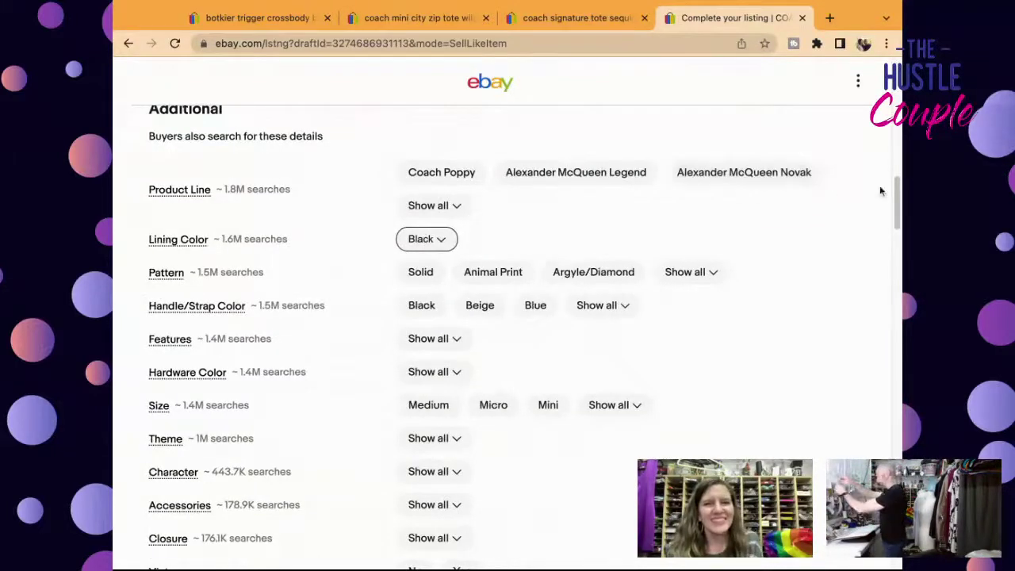
Set the bag's size to Medium and Vintage to No in the additional item specifics.
scroll(896, 201, down, 1)
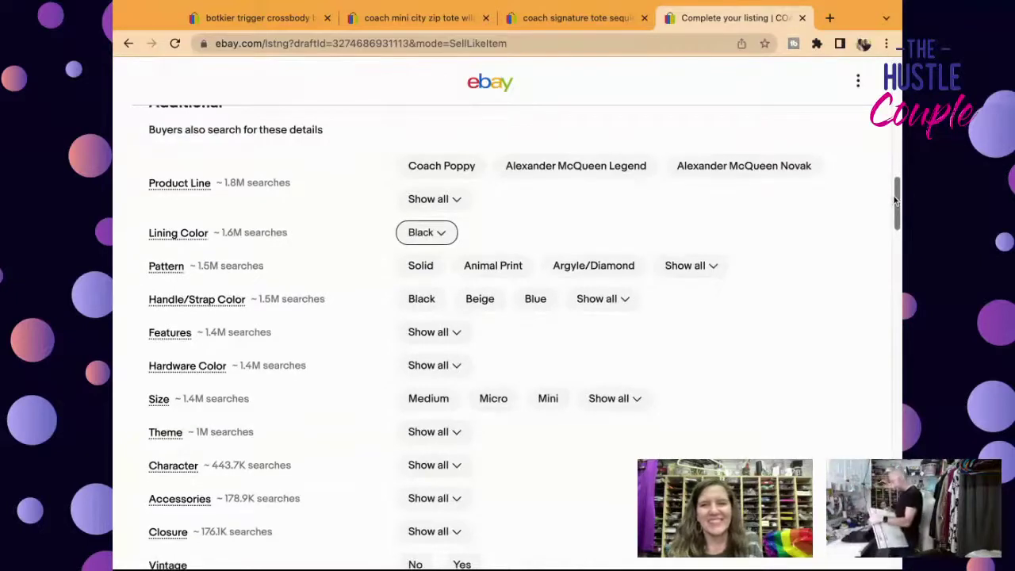
scroll(896, 201, down, 1)
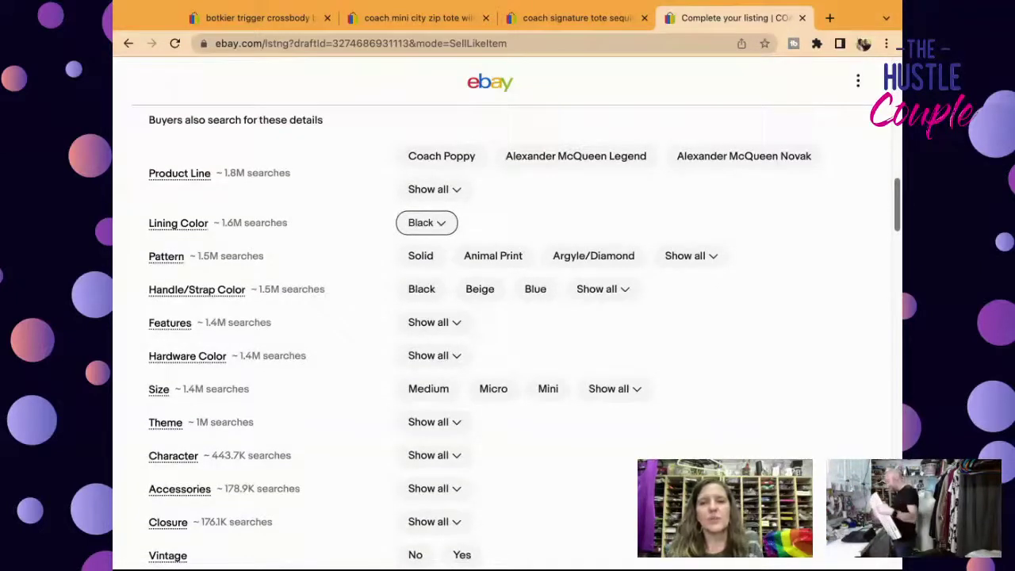
scroll(896, 201, down, 2)
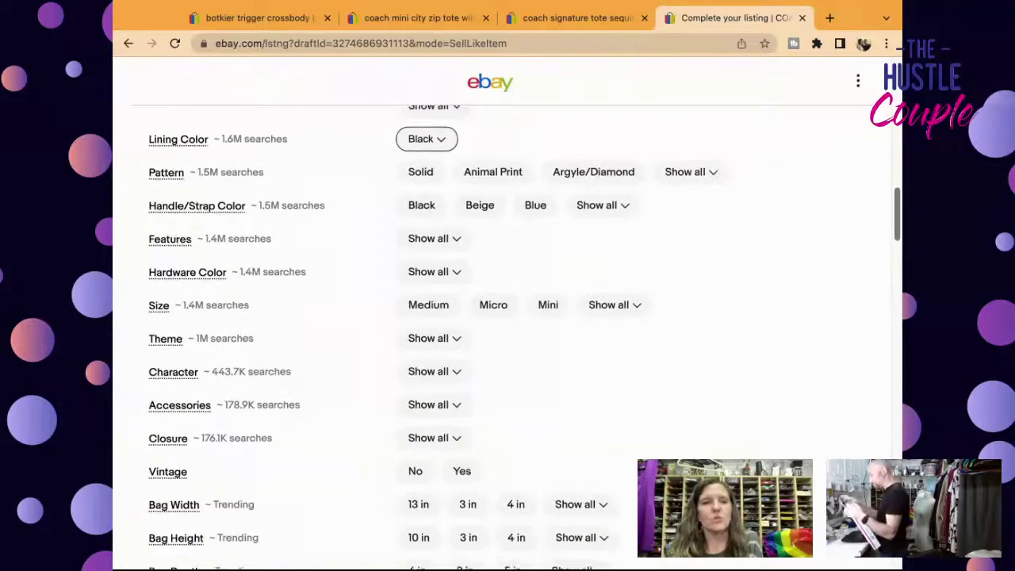
scroll(742, 247, down, 2)
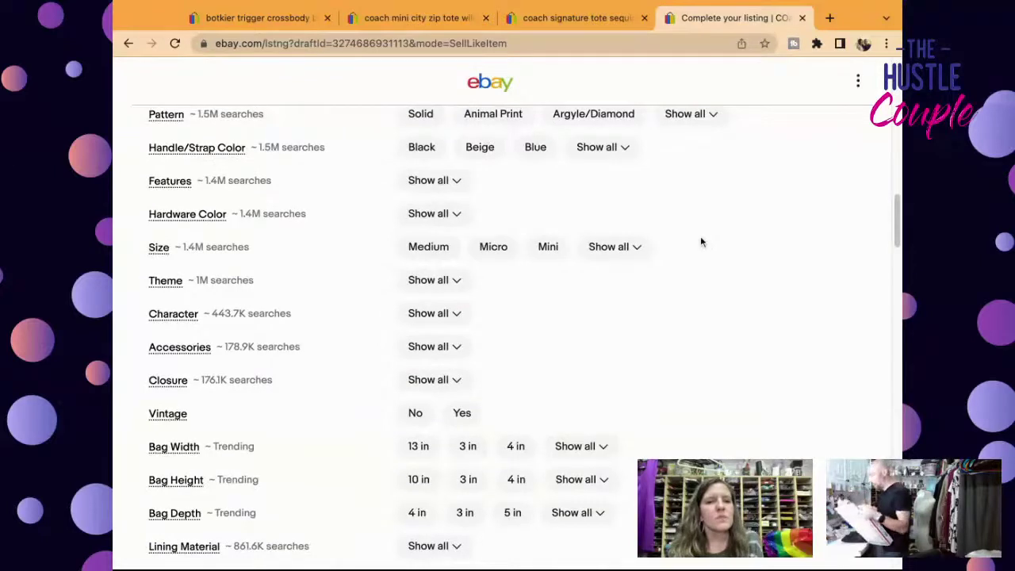
click(408, 247)
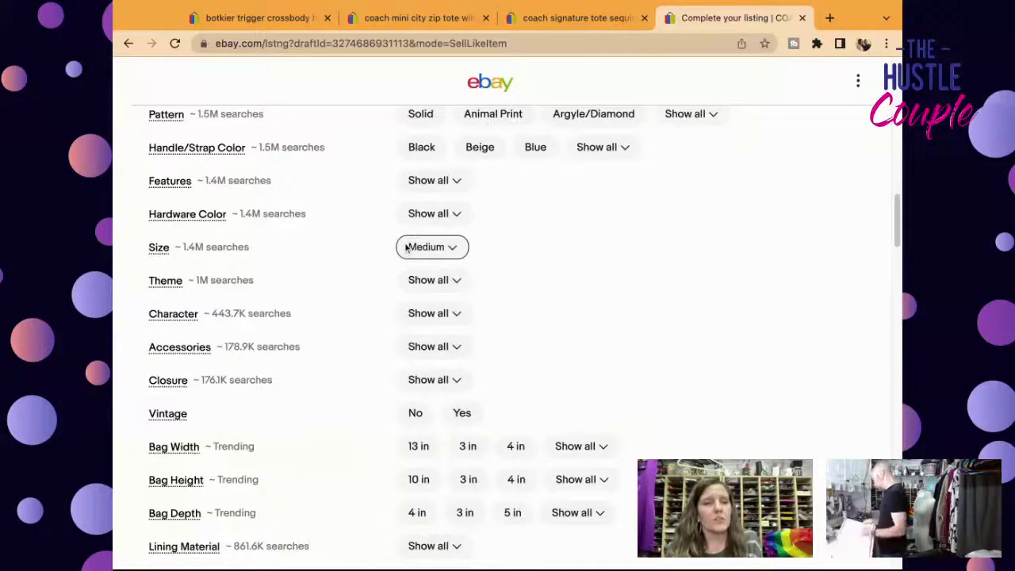
click(414, 414)
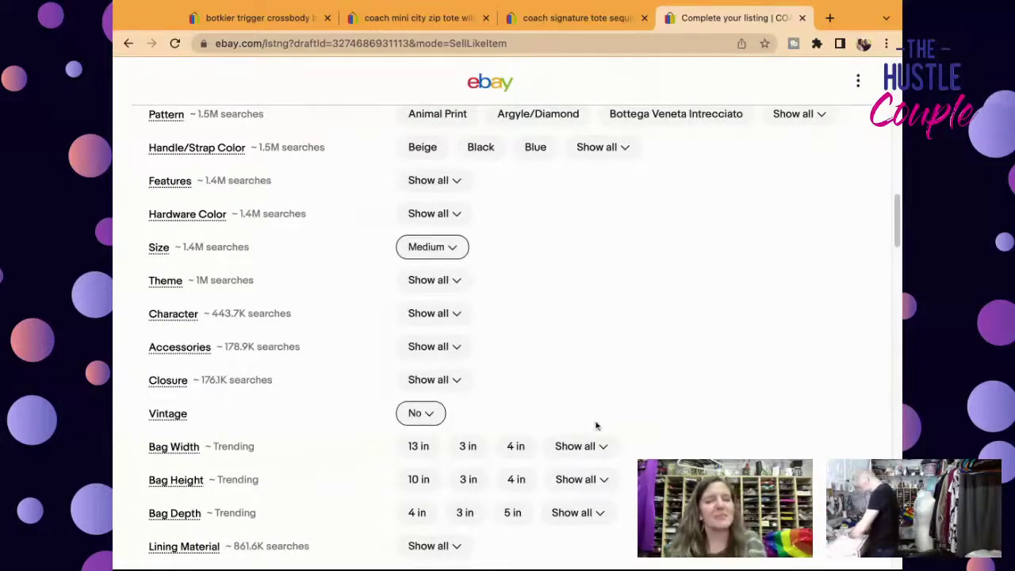
Copy the full item title of the black Coach sequin tote listing.
key(Home)
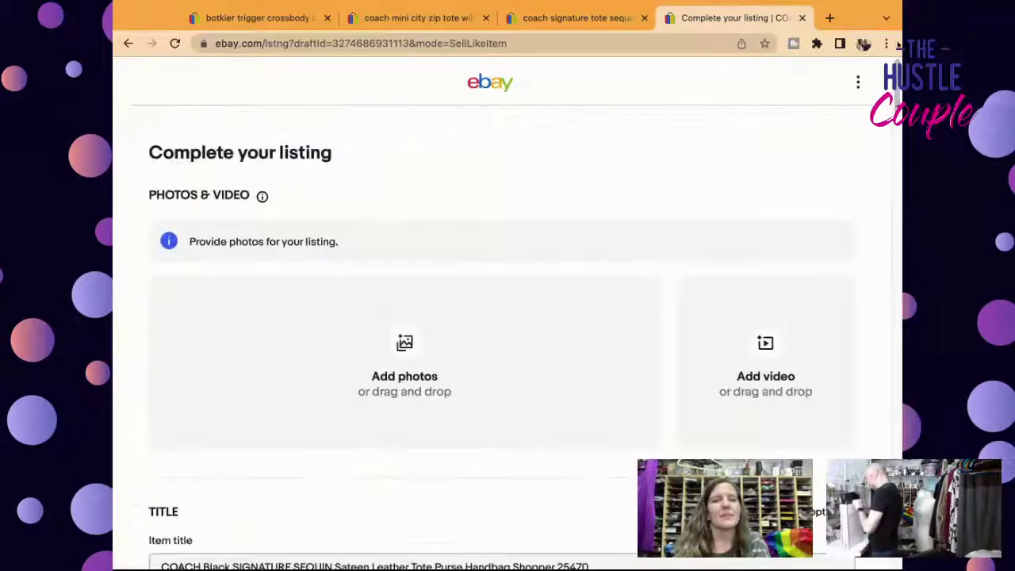
drag(891, 111, 895, 171)
drag(558, 180, 729, 188)
triple_click(729, 188)
key(ctrl+c)
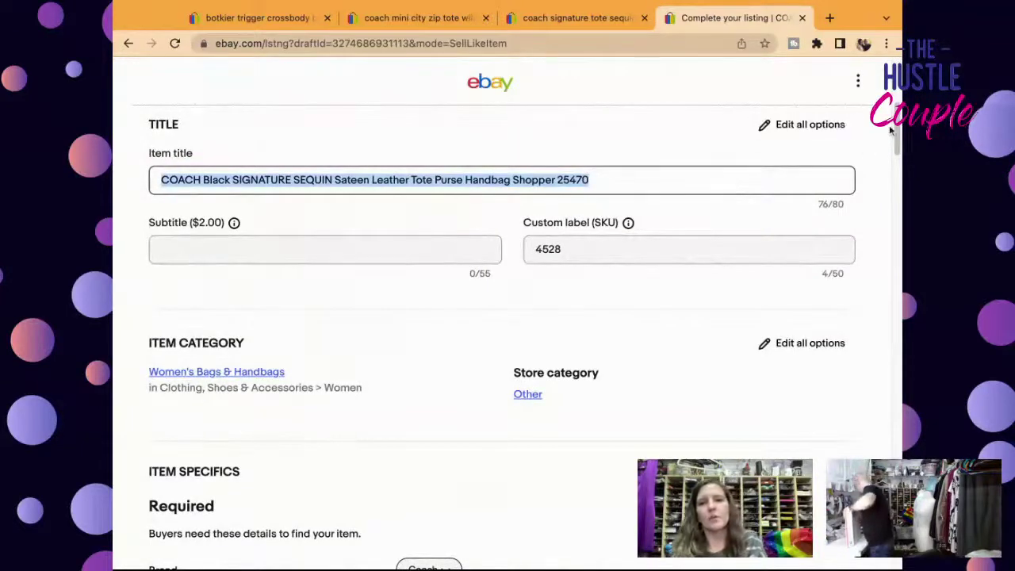
Paste the copied item title into the listing's description.
scroll(895, 133, down, 10)
scroll(894, 133, down, 15)
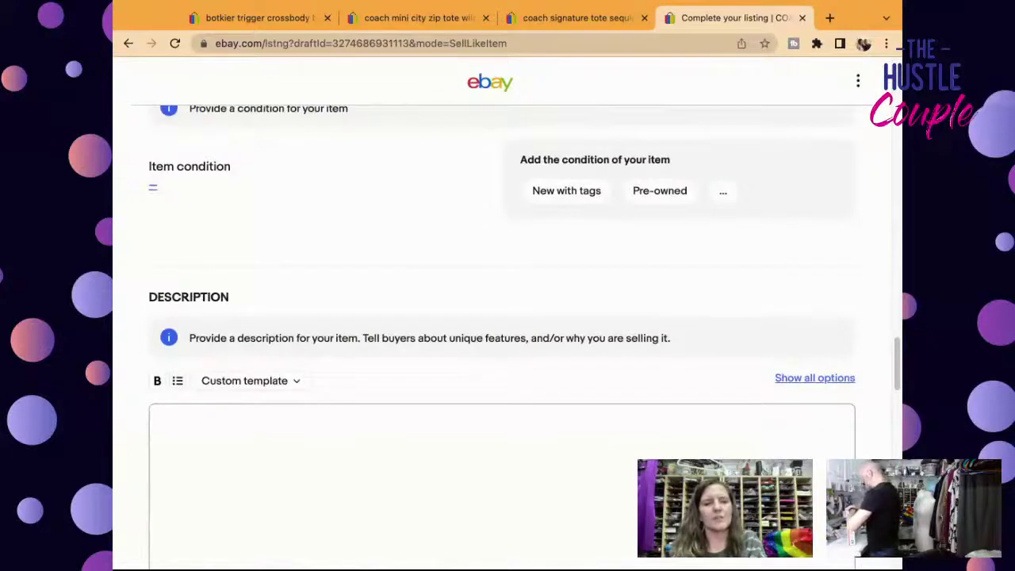
key(ctrl+v)
Set the item condition to Pre-owned with the condition description "Excellent Pre-Owned Condition. No Rips, Stains, or Tears", and start a new description line.
click(685, 198)
click(674, 187)
text(Excellent Pre-Owned Condition)
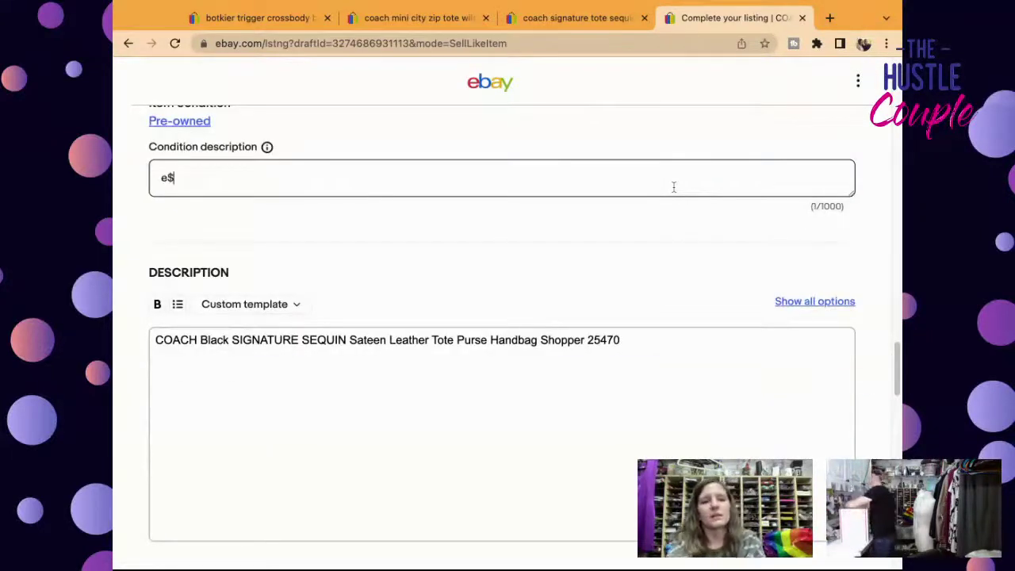
text(. No Rips, Stains, or Tears)
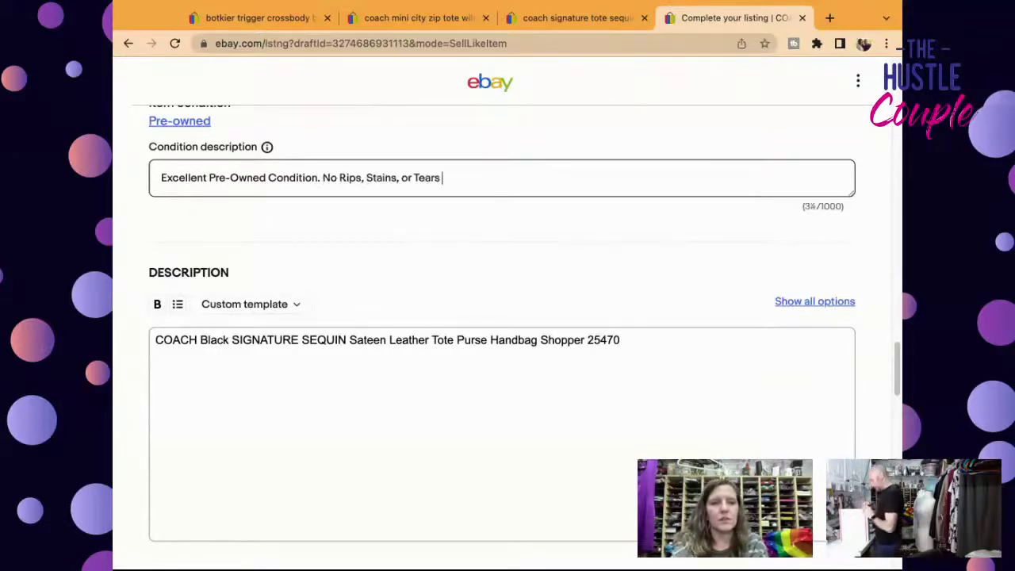
click(813, 388)
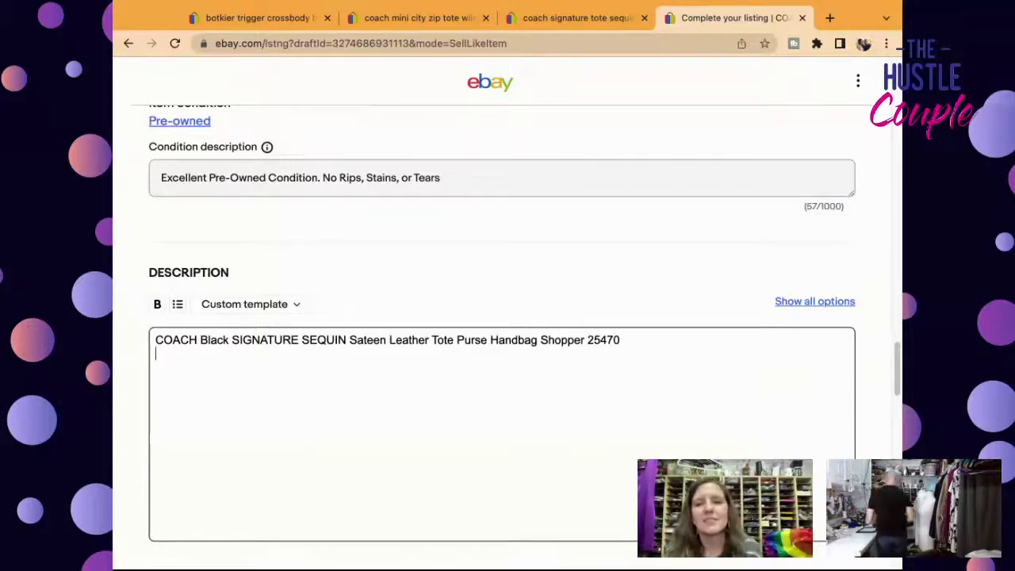
Upload the tote's photos to the listing.
scroll(898, 378, up, 6)
scroll(898, 379, up, 15)
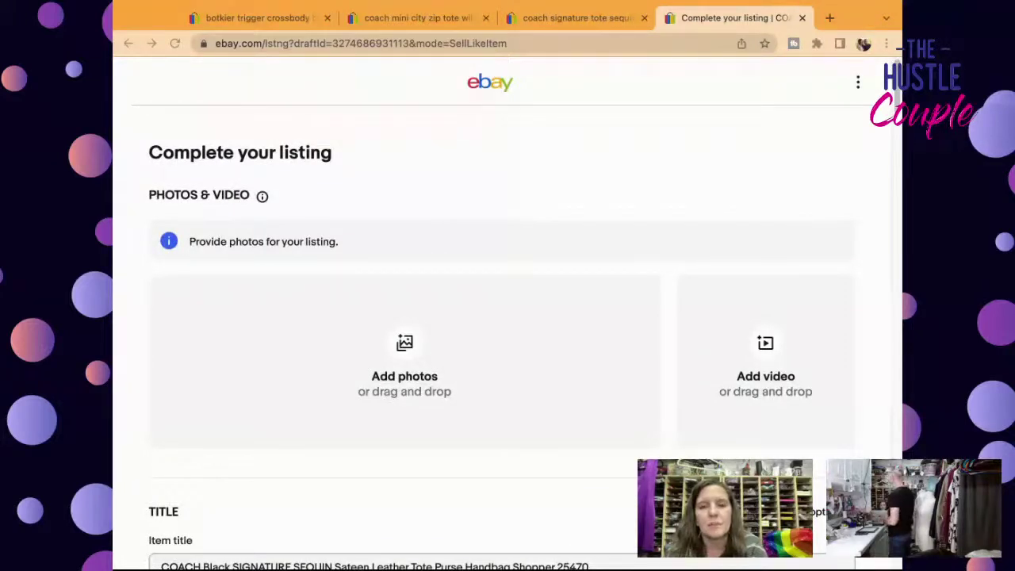
key(Return)
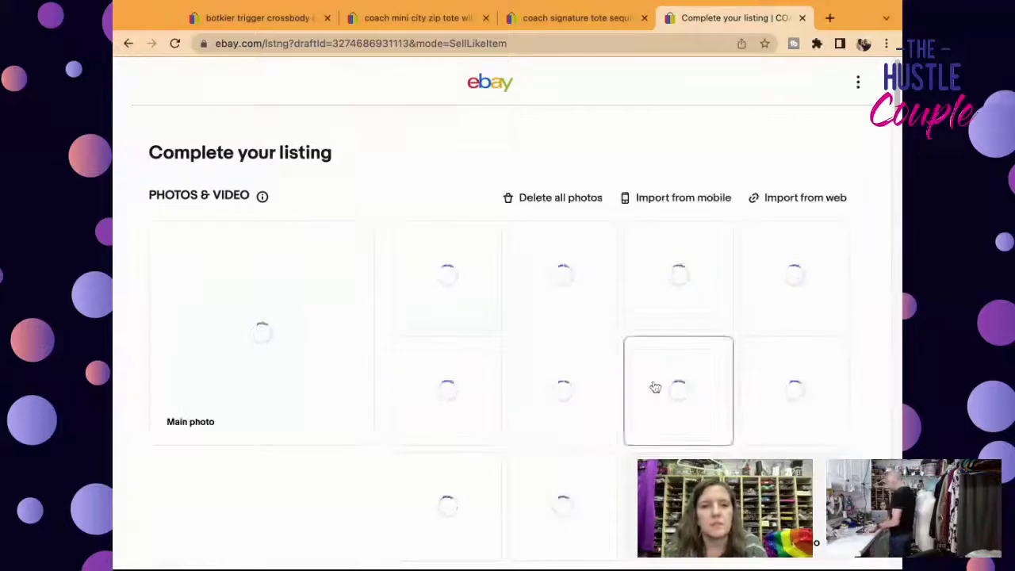
Set the bag's width to 13 in, height to 10 in and depth to 3 in among the item specifics.
scroll(899, 93, down, 15)
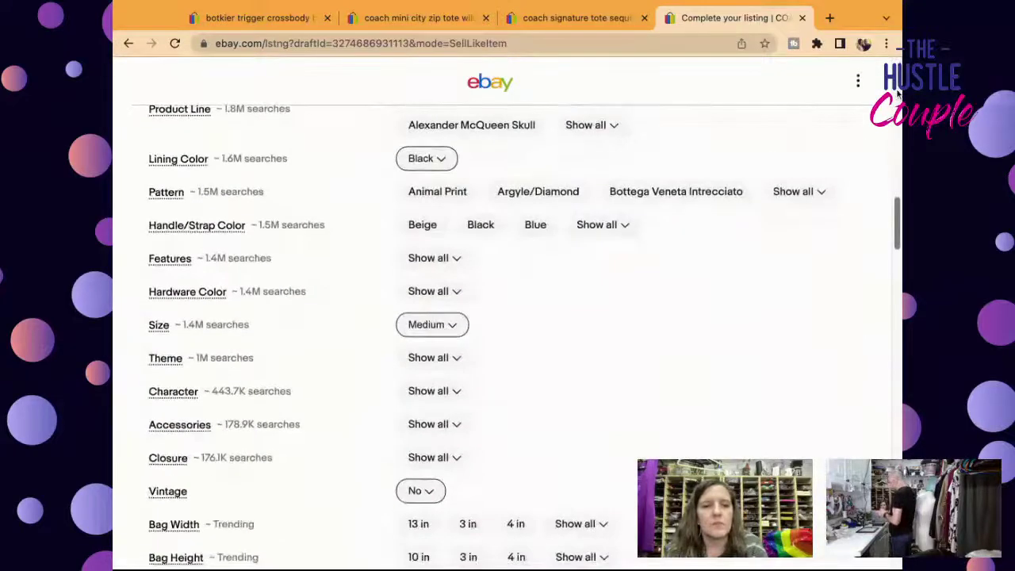
scroll(898, 93, down, 2)
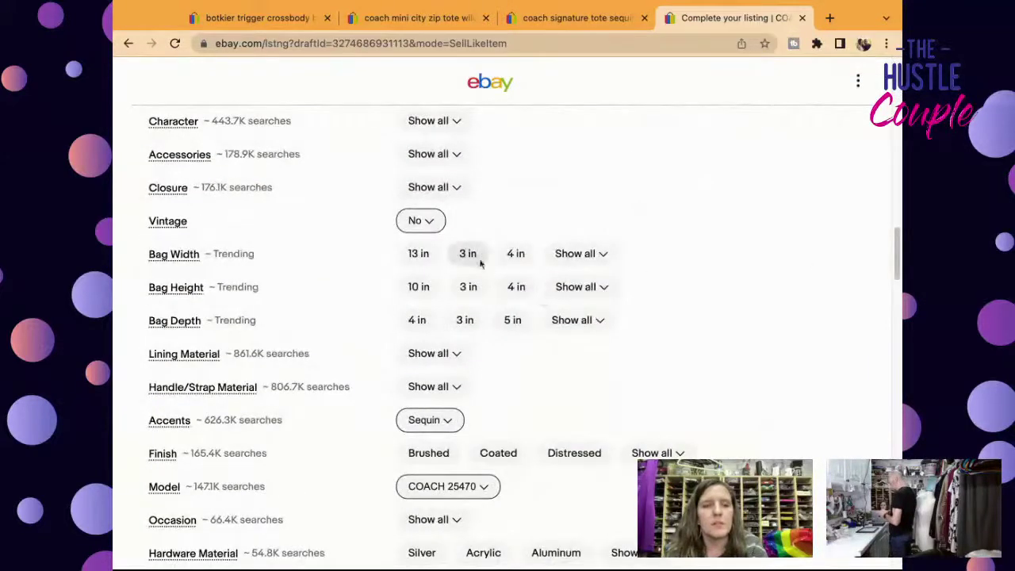
click(558, 262)
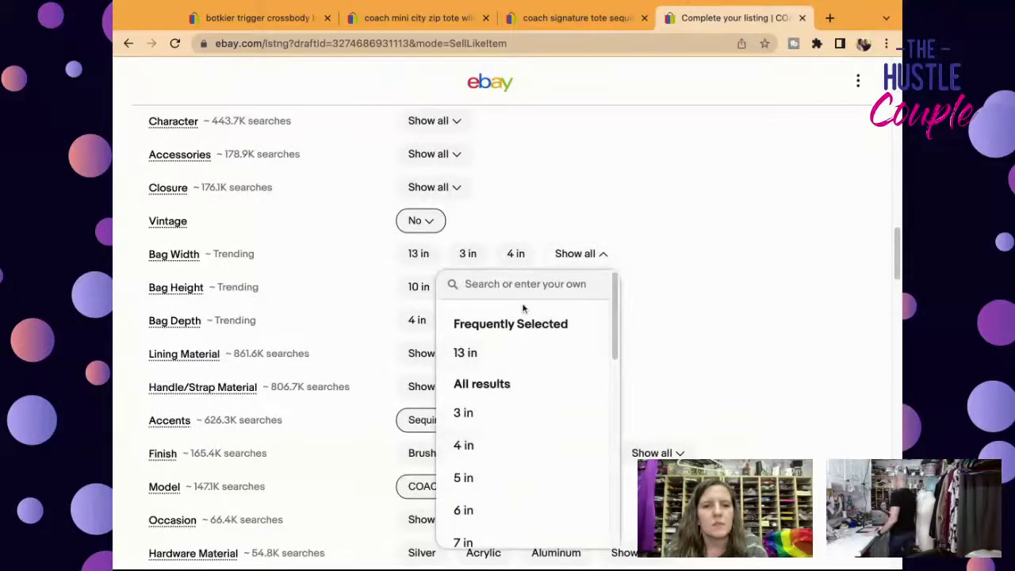
click(516, 363)
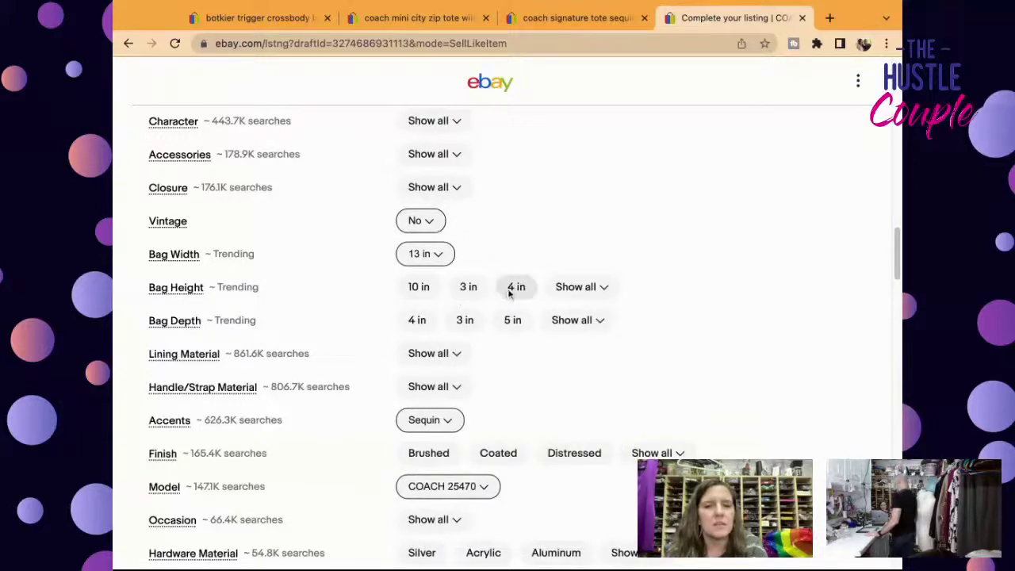
click(466, 321)
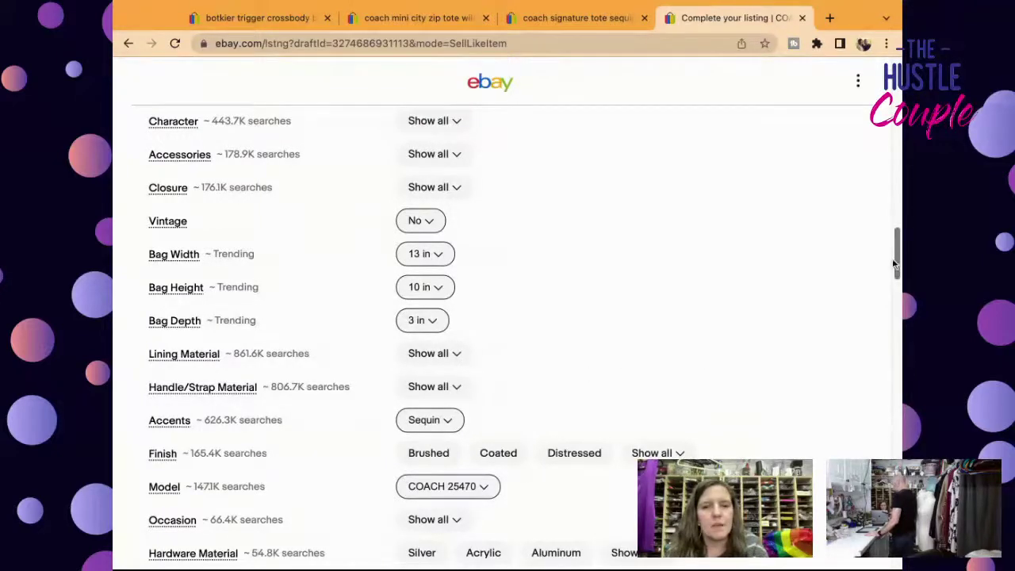
Below the title in the description, add "Bag measures approximately 13" x 10" x 3.5"", "Excellent Pre-Owned Condition" and "No Rips, Stains, or Tears" on separate lines.
scroll(896, 260, down, 10)
scroll(896, 259, down, 6)
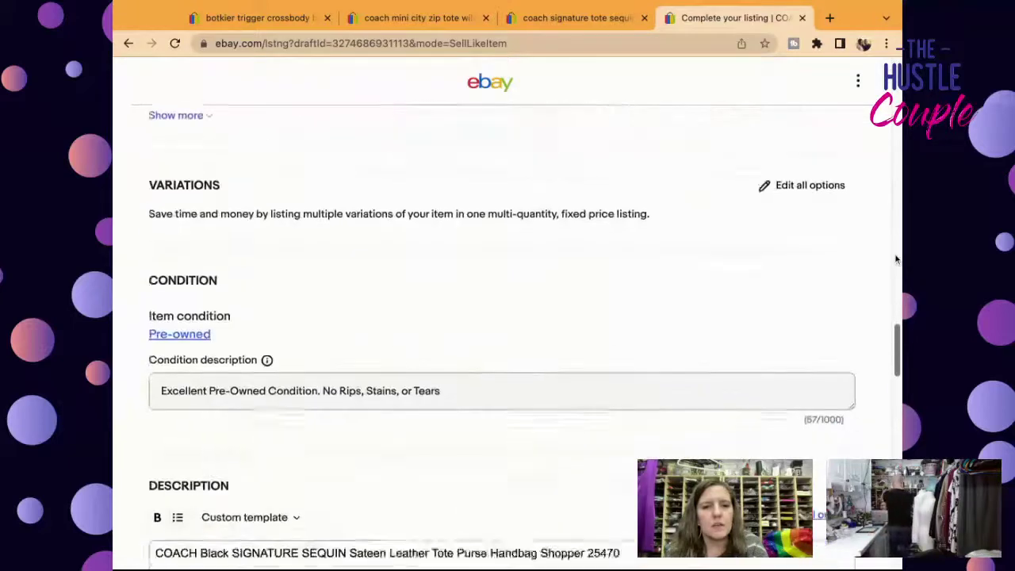
click(830, 406)
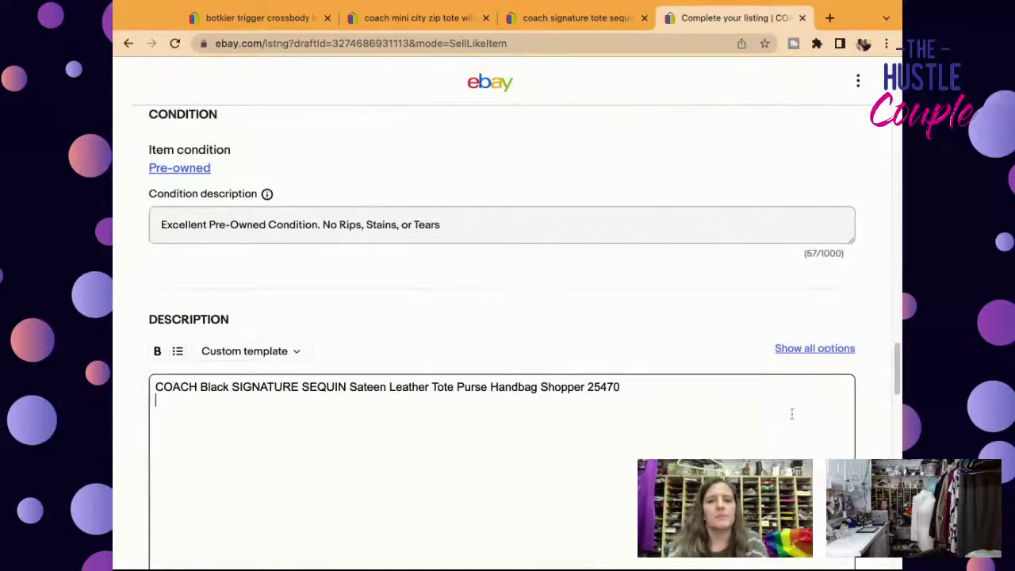
text(Bag )
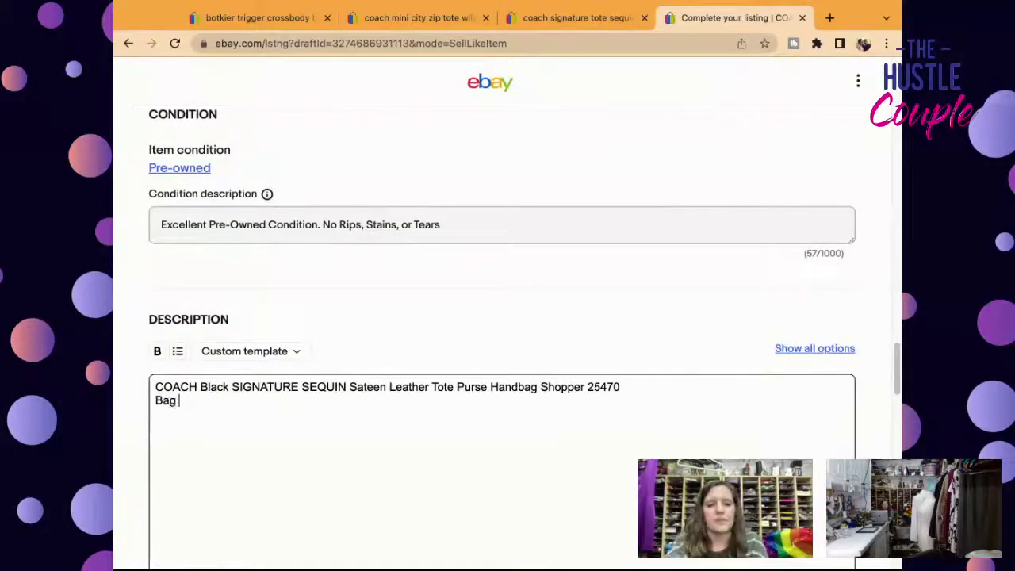
text(measures appro)
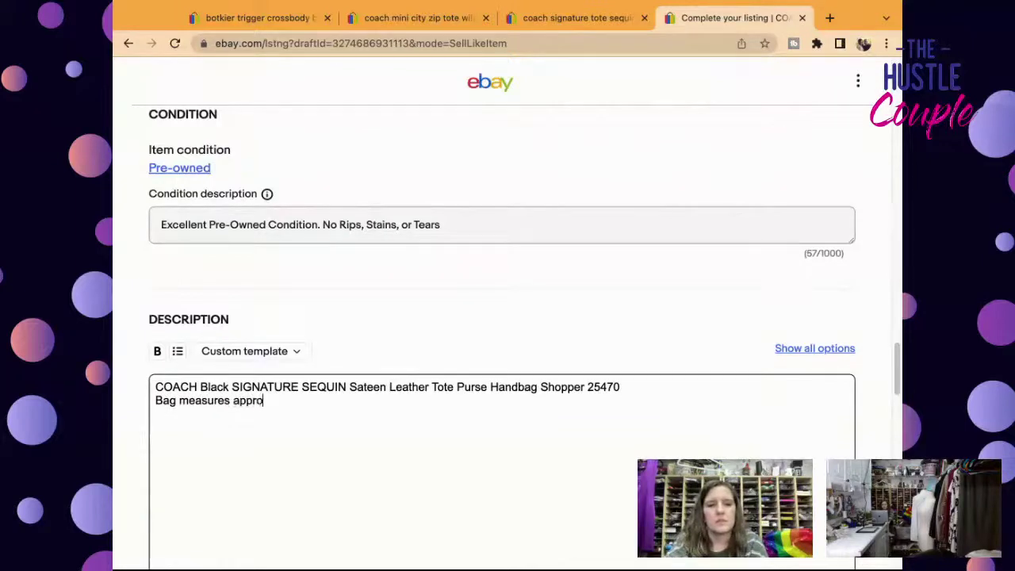
text(ximately 3)
key(BackSpace)
text(13" x 10")
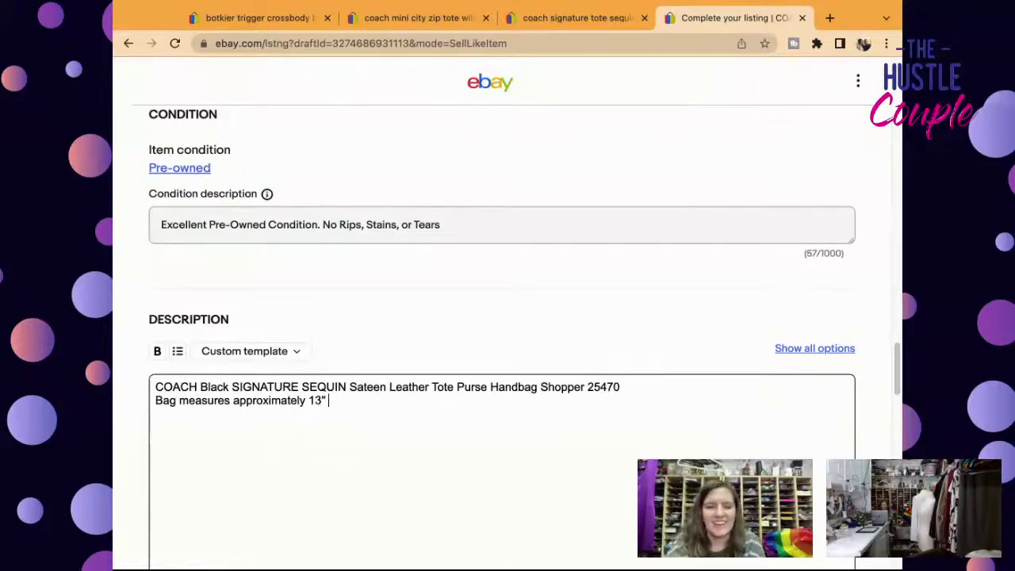
text( x)
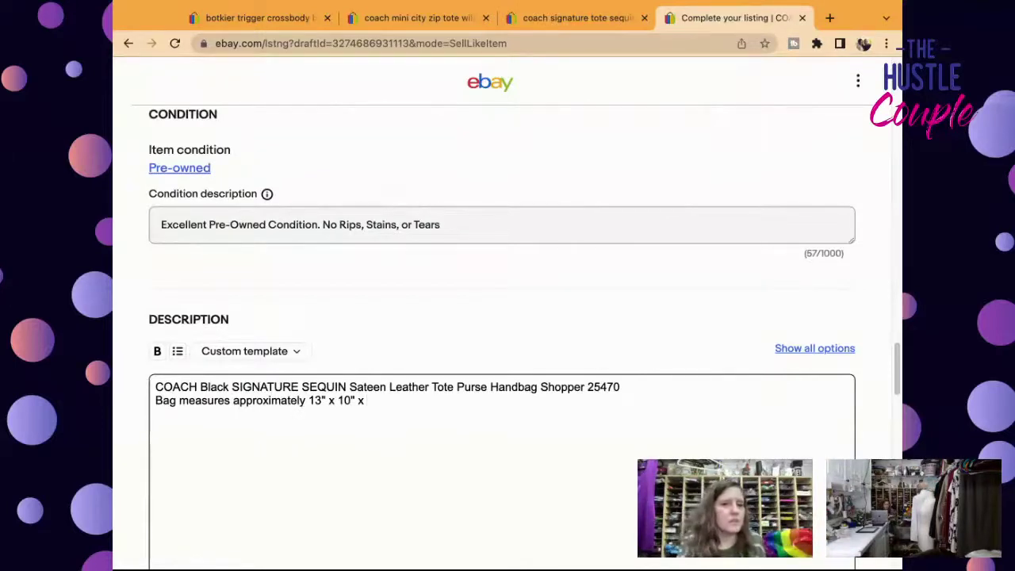
text(3.)
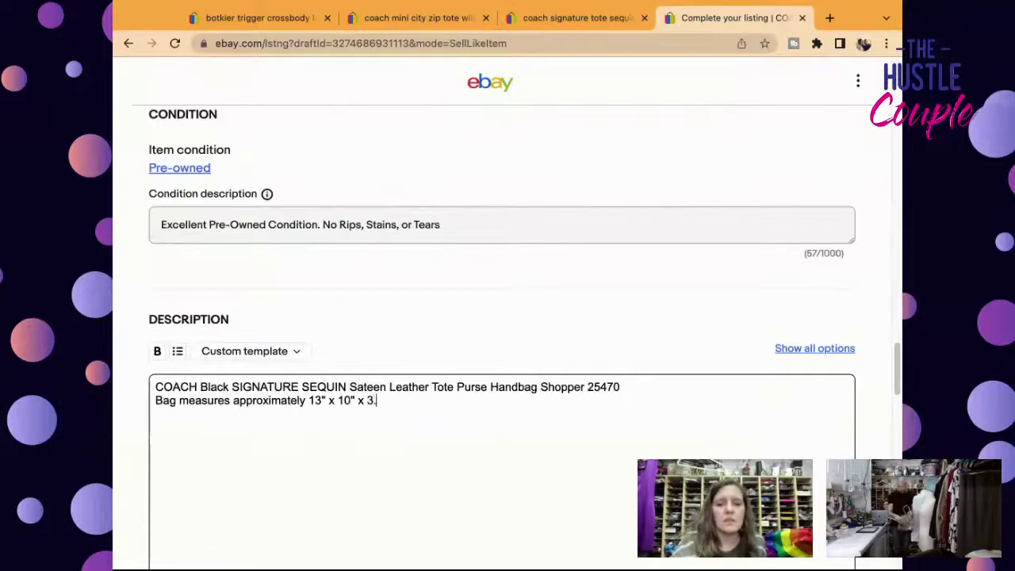
text(5")
key(Return)
text(e$)
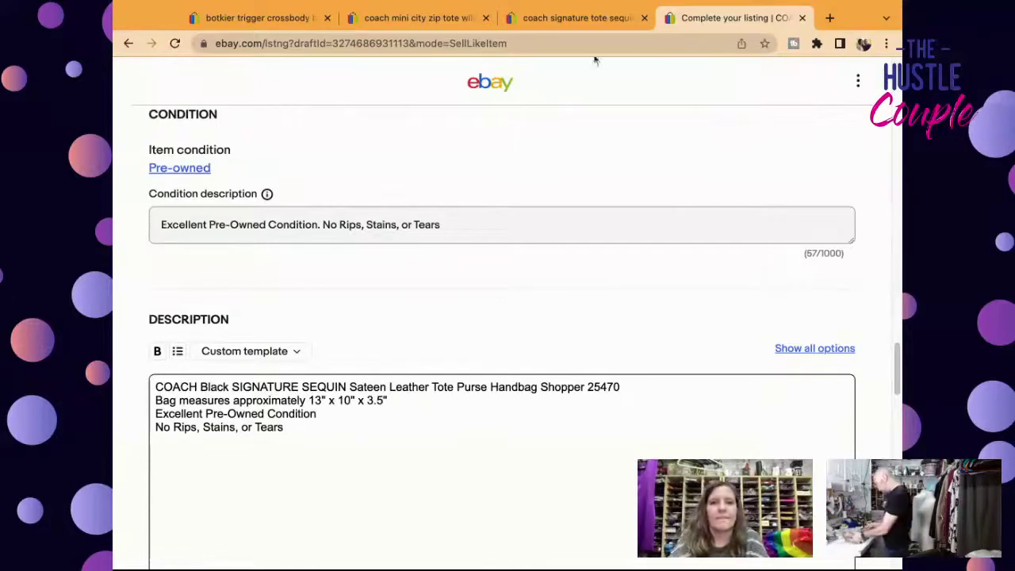
Check the comparable Coach tote's price in the search results and set the Buy It Now price to 49.95.
click(600, 16)
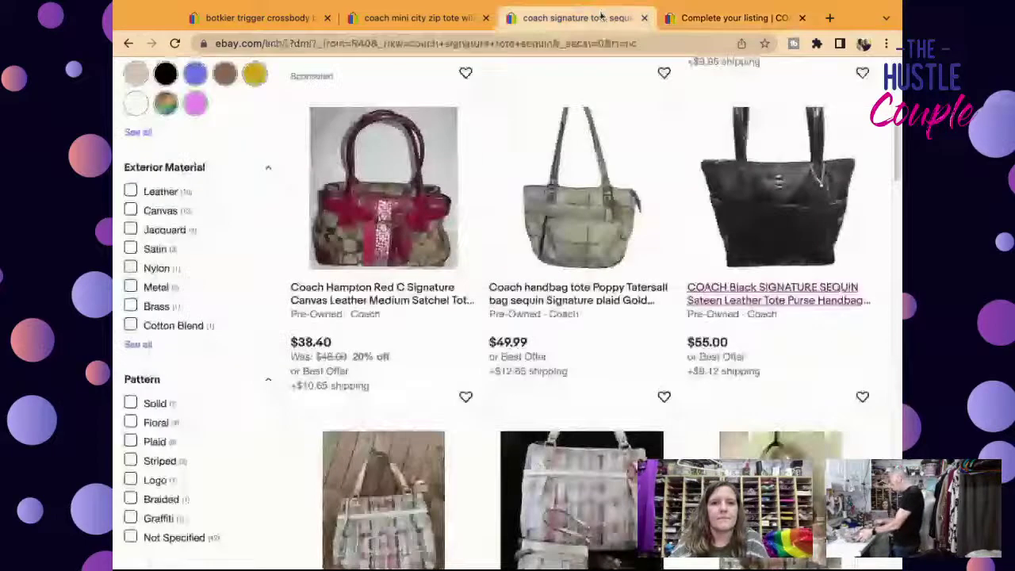
click(739, 17)
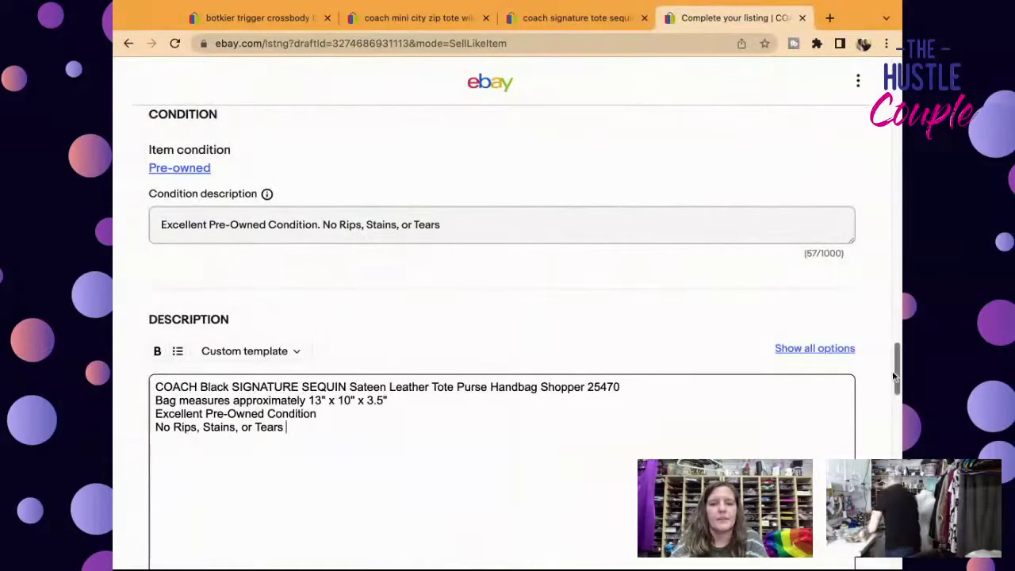
drag(895, 348, 894, 376)
click(200, 281)
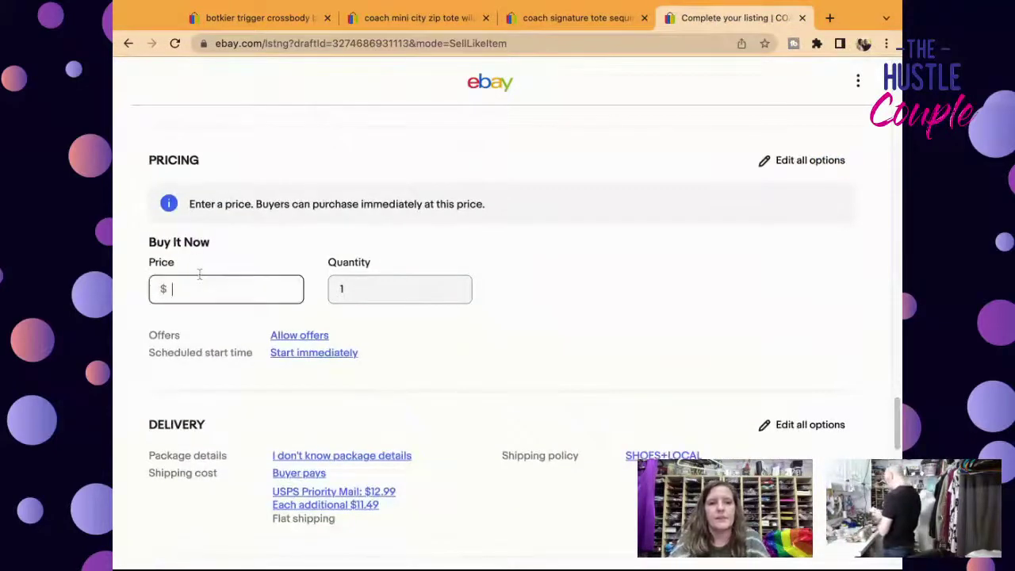
text(49.95)
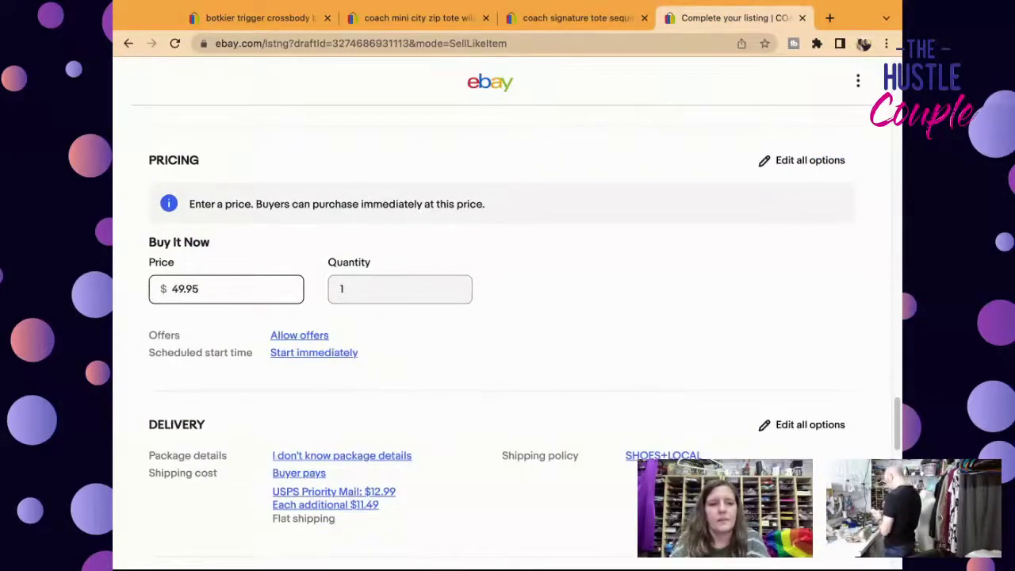
Make the full front view of the tote, handles included, the listing's main photo.
scroll(897, 434, down, 1)
scroll(895, 433, down, 15)
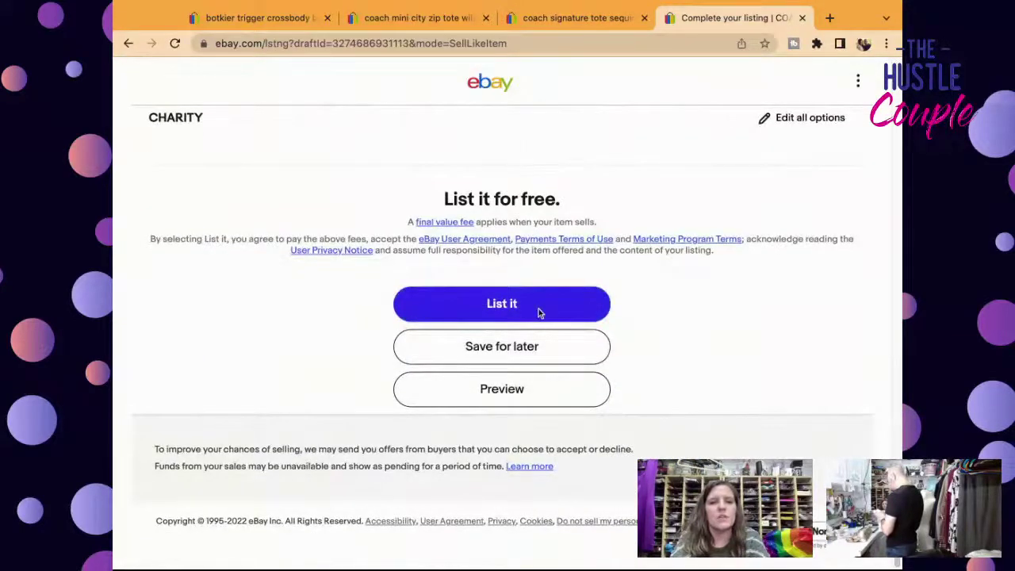
drag(897, 507, 897, 119)
scroll(897, 119, up, 5)
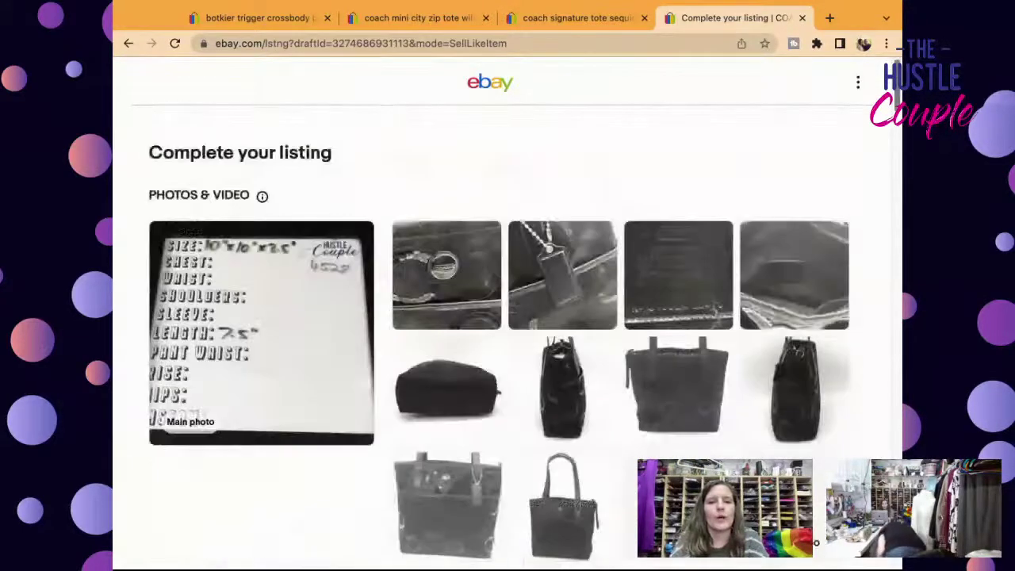
scroll(897, 119, down, 5)
scroll(897, 119, up, 2)
scroll(897, 119, up, 3)
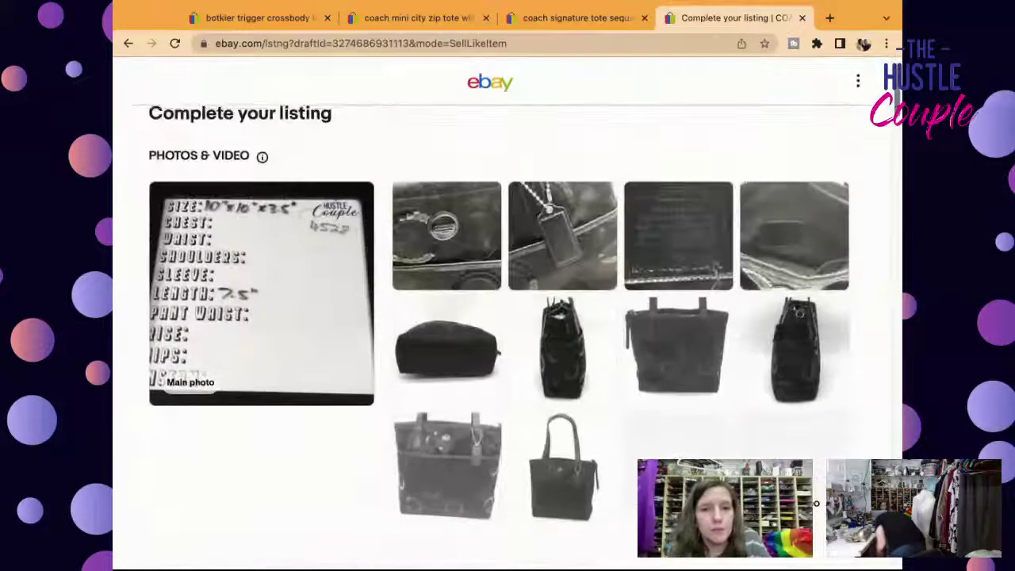
mouse_move(521, 421)
drag(520, 420, 286, 331)
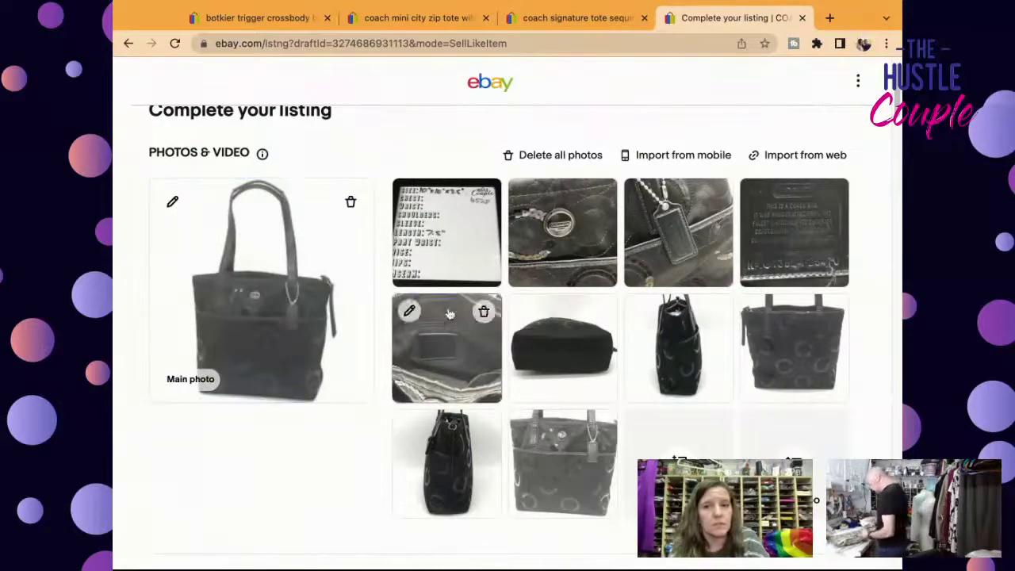
Reorder the photos with a side view first, followed by the full front, back and close front views, and the measurement card last.
drag(794, 345, 555, 341)
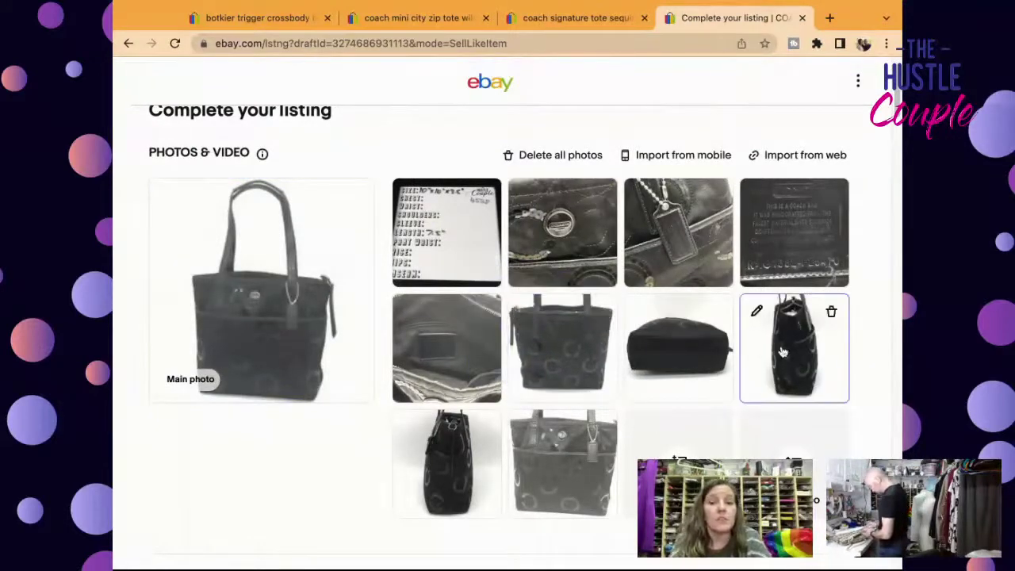
drag(793, 349, 262, 293)
drag(704, 352, 579, 254)
drag(714, 281, 742, 382)
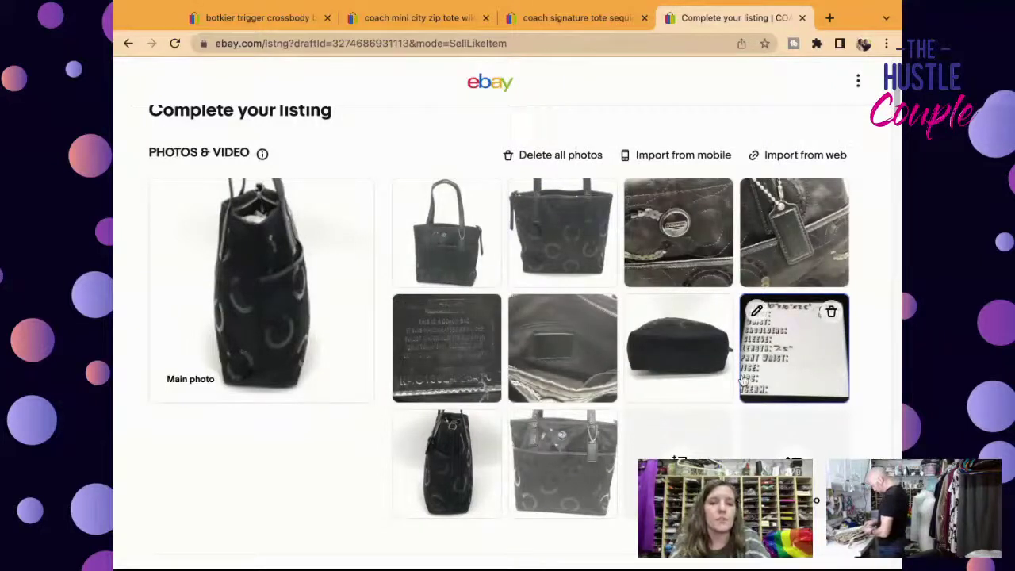
drag(559, 466, 389, 504)
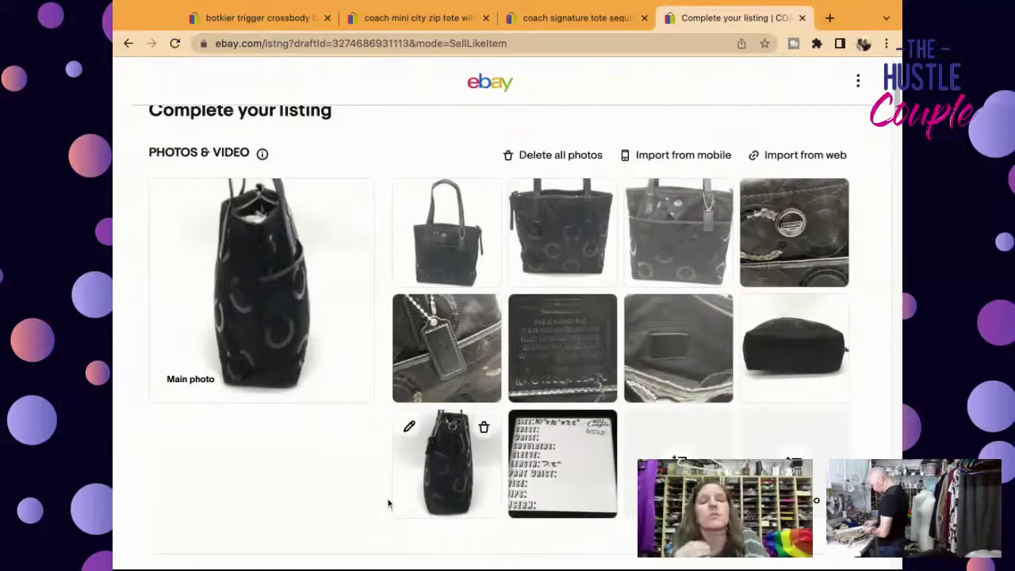
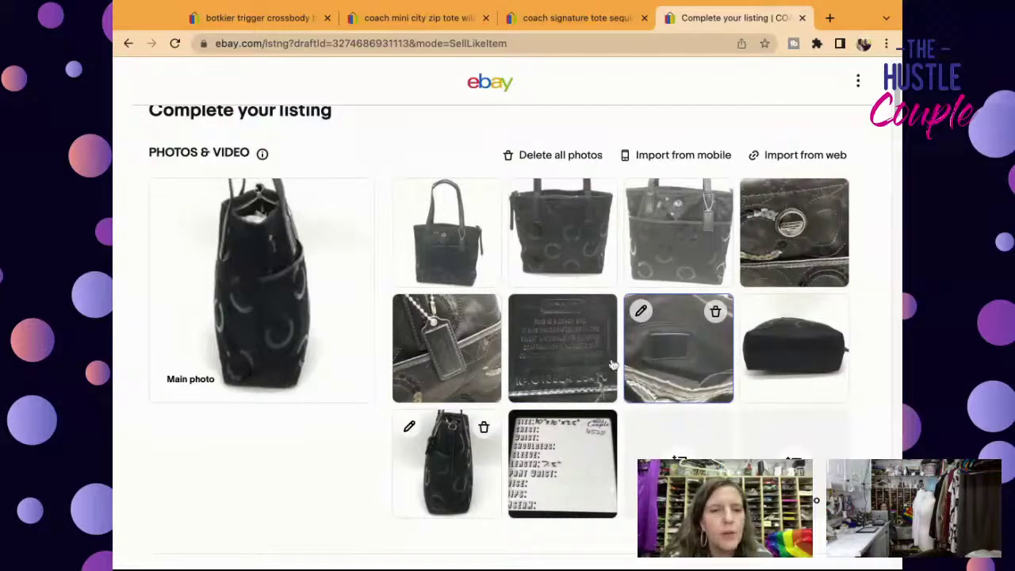
Make the full front view the main photo again, move the close front view to second place and the stamped leather label to fifth.
drag(447, 237, 262, 333)
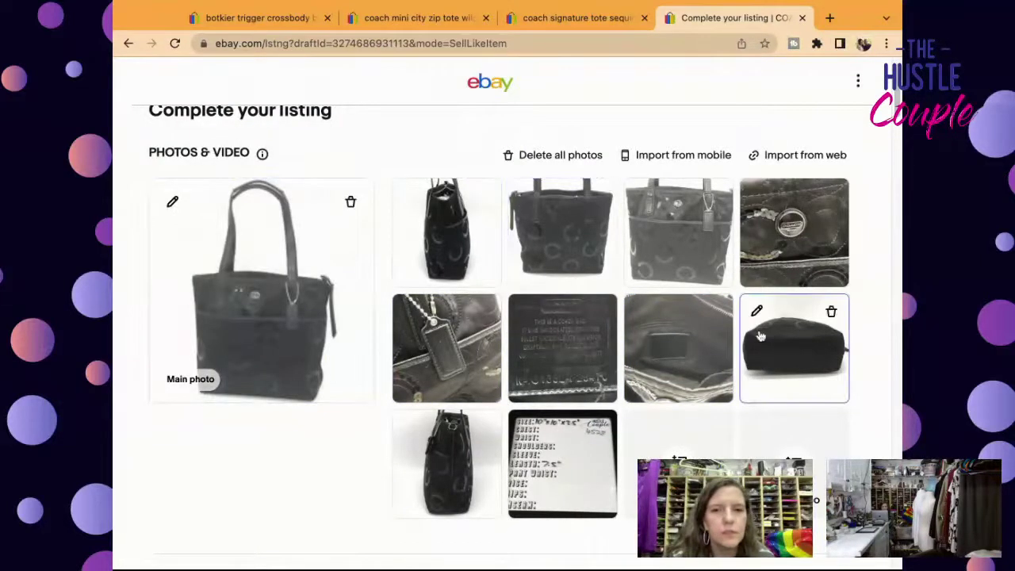
drag(679, 244, 448, 238)
drag(600, 338, 834, 182)
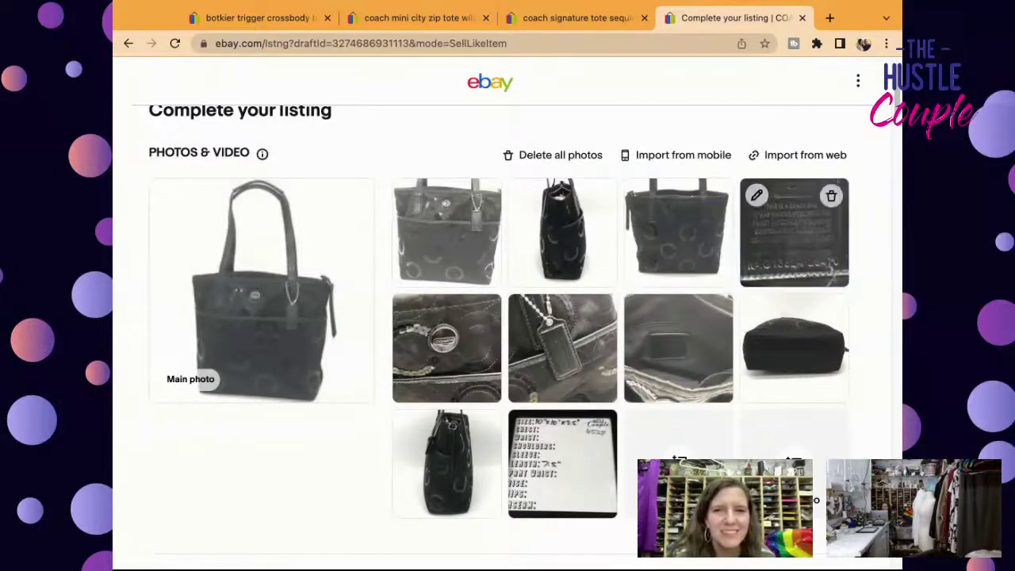
drag(897, 88, 897, 93)
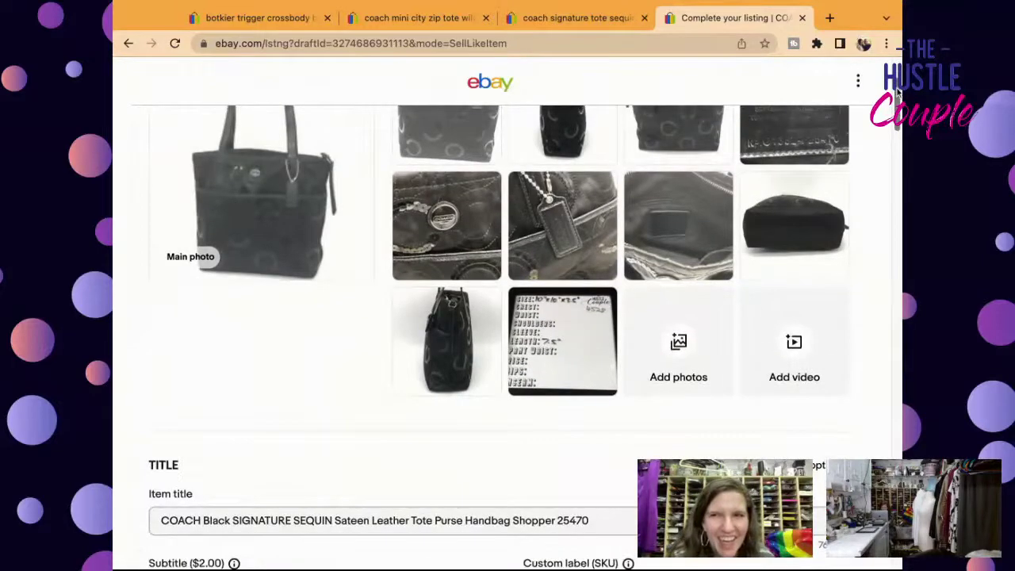
drag(897, 92, 897, 98)
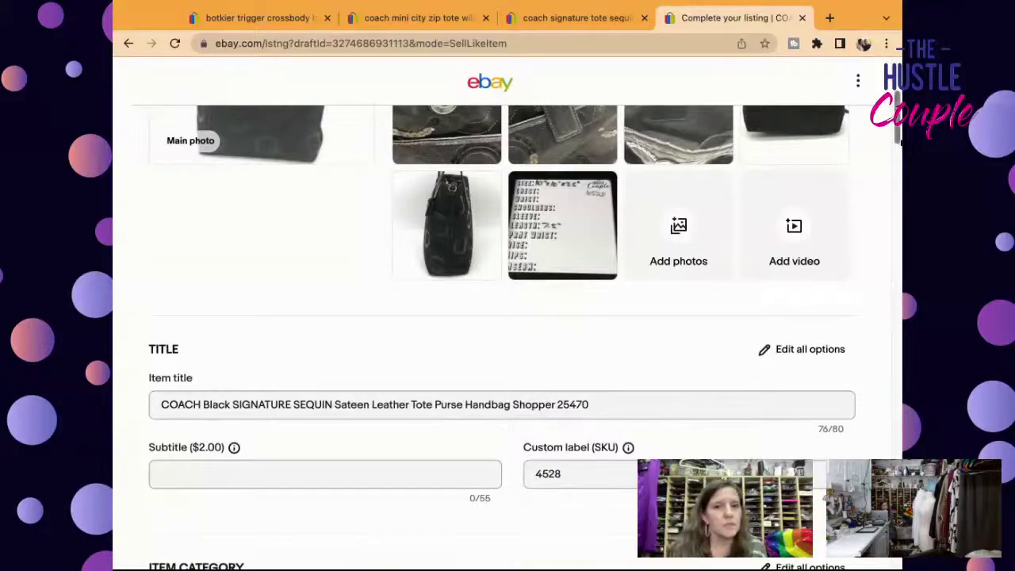
Set the Handle/Strap Color item specific to Black.
scroll(898, 143, down, 6)
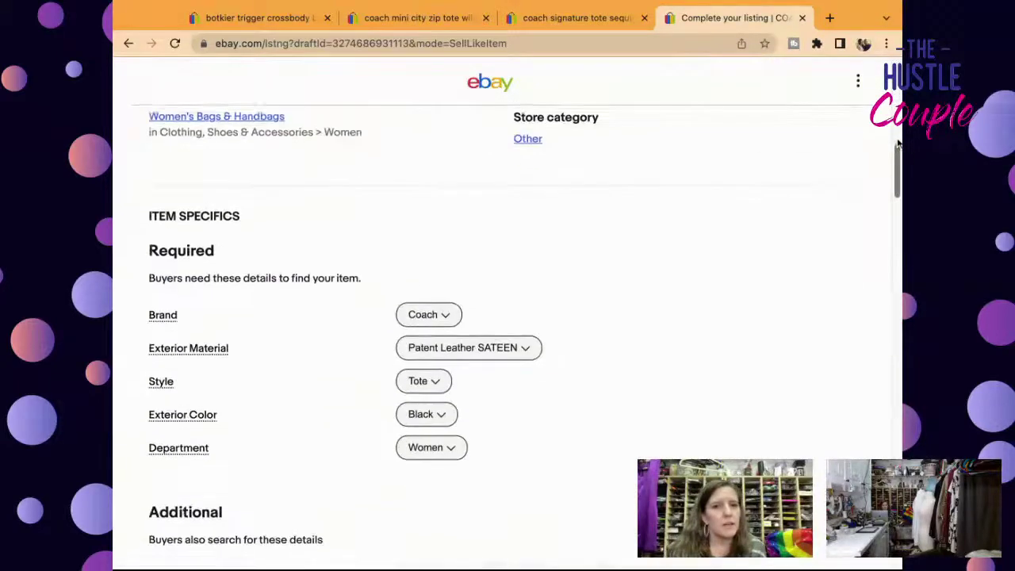
scroll(899, 143, down, 6)
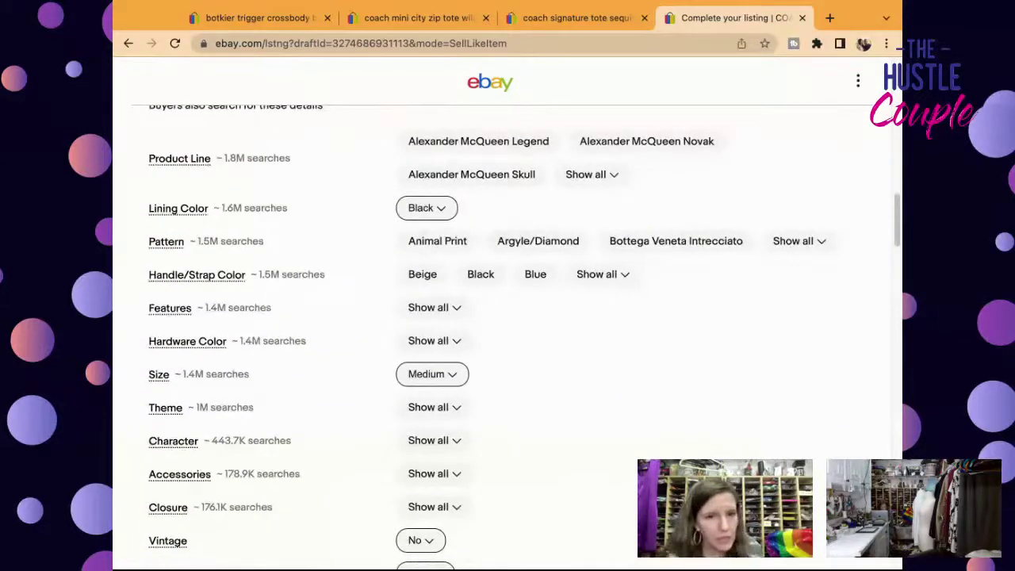
click(480, 274)
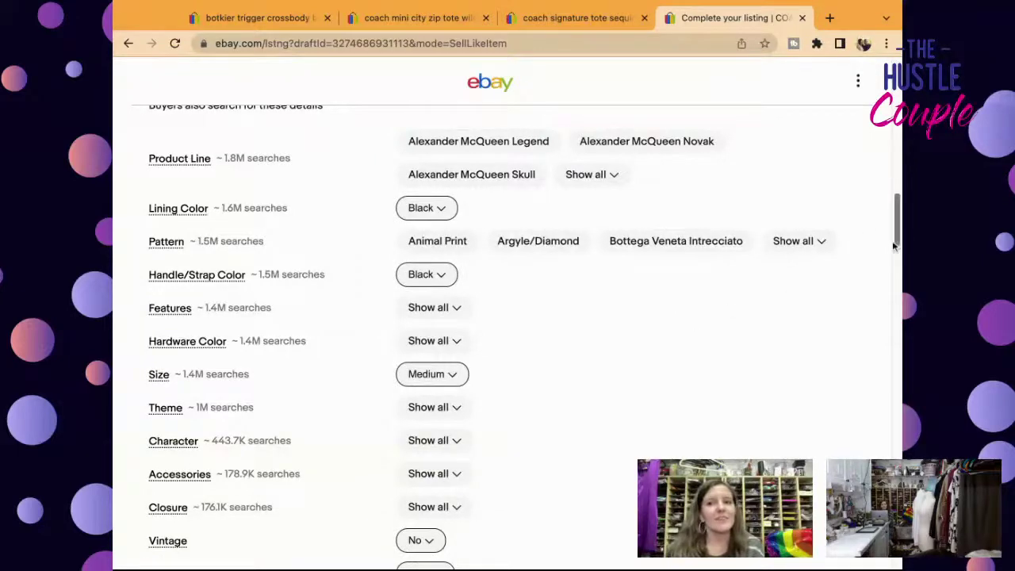
Review the rest of the Coach sequin tote draft, list it and close the listing confirmation.
drag(894, 243, 897, 248)
scroll(895, 247, down, 10)
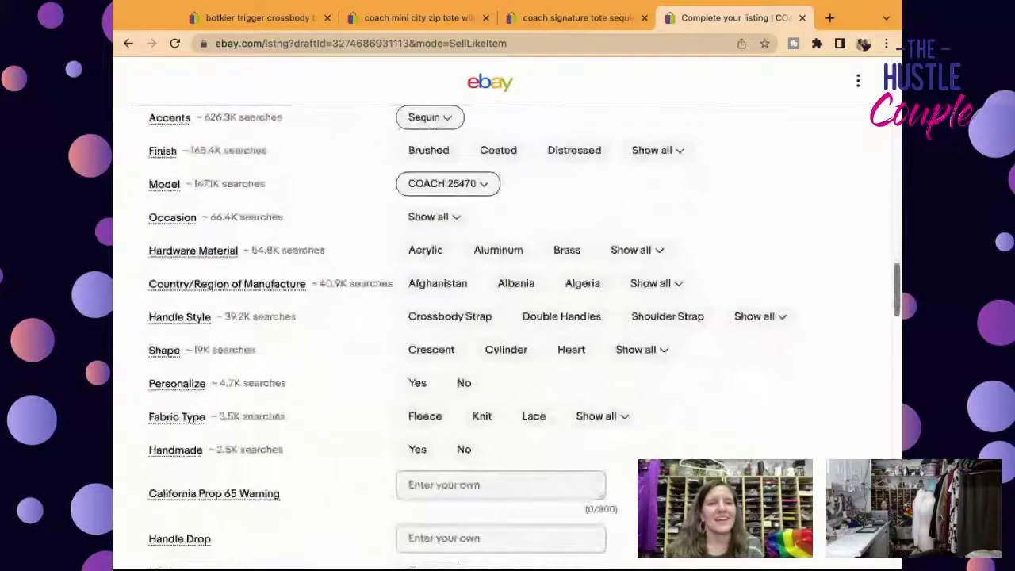
scroll(507, 333, down, 15)
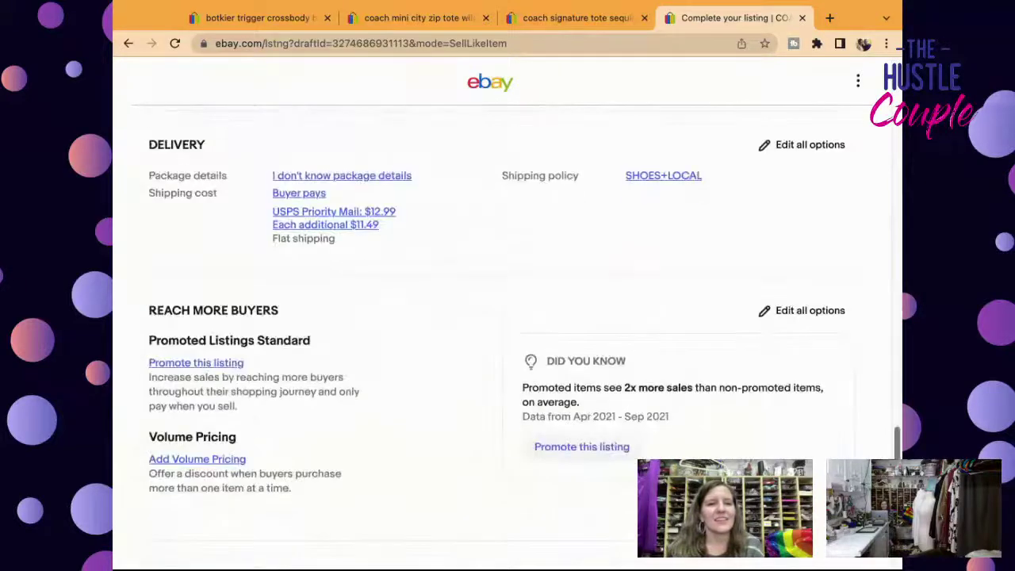
scroll(508, 333, up, 5)
scroll(508, 333, down, 7)
scroll(507, 333, up, 20)
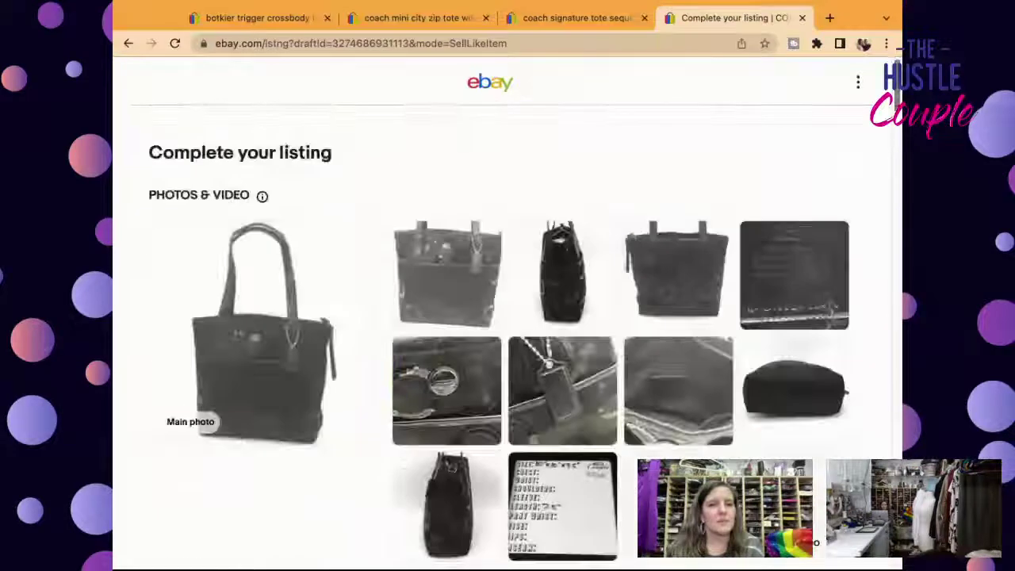
scroll(662, 389, down, 20)
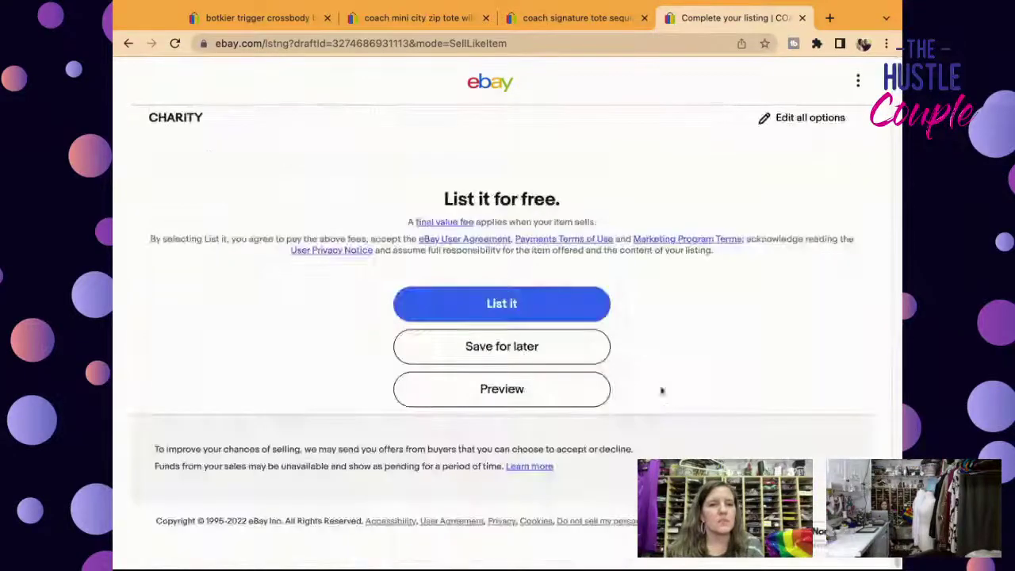
click(525, 300)
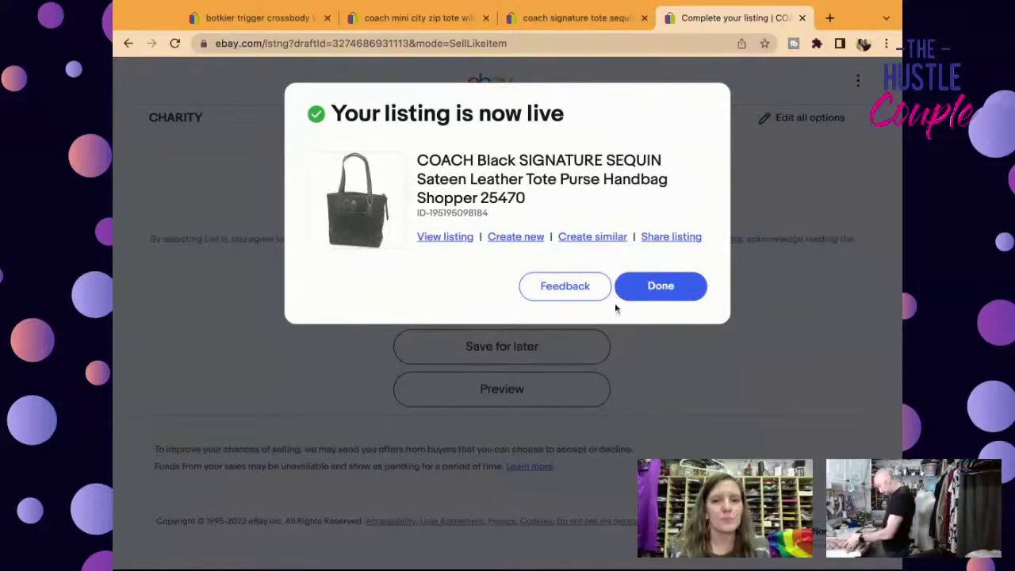
click(645, 290)
Search eBay for "coach 11557".
click(564, 100)
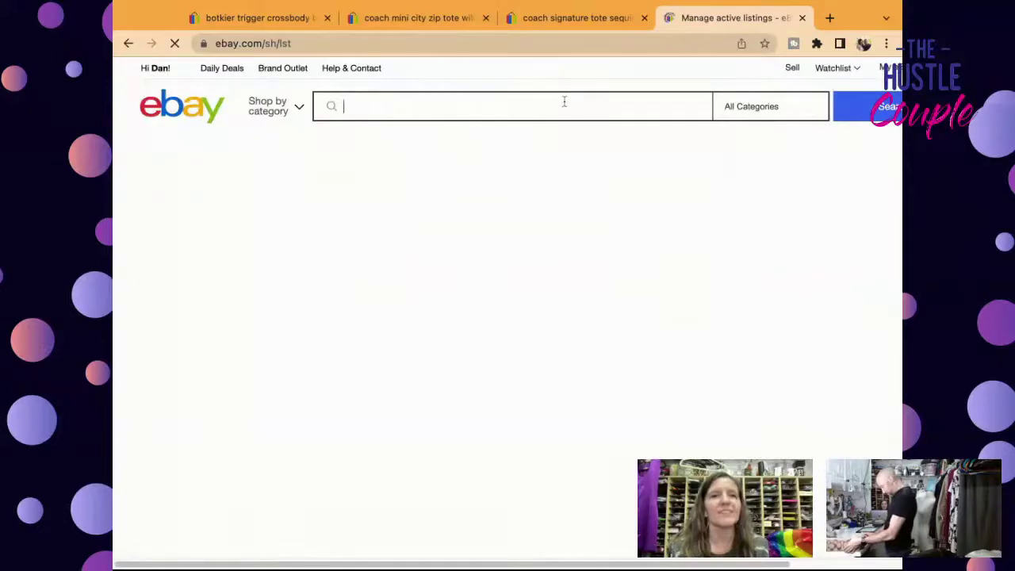
text(coach)
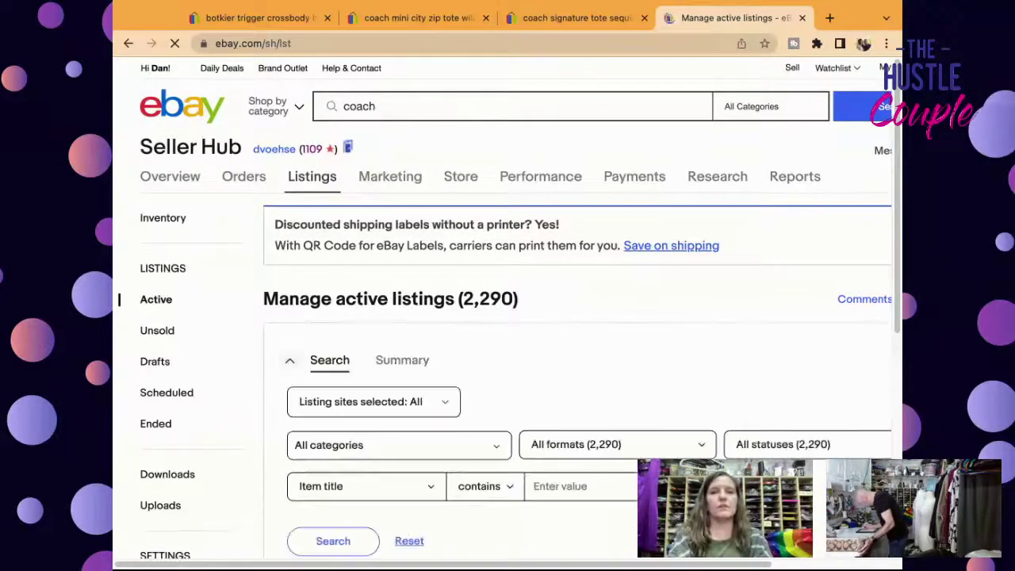
text( br)
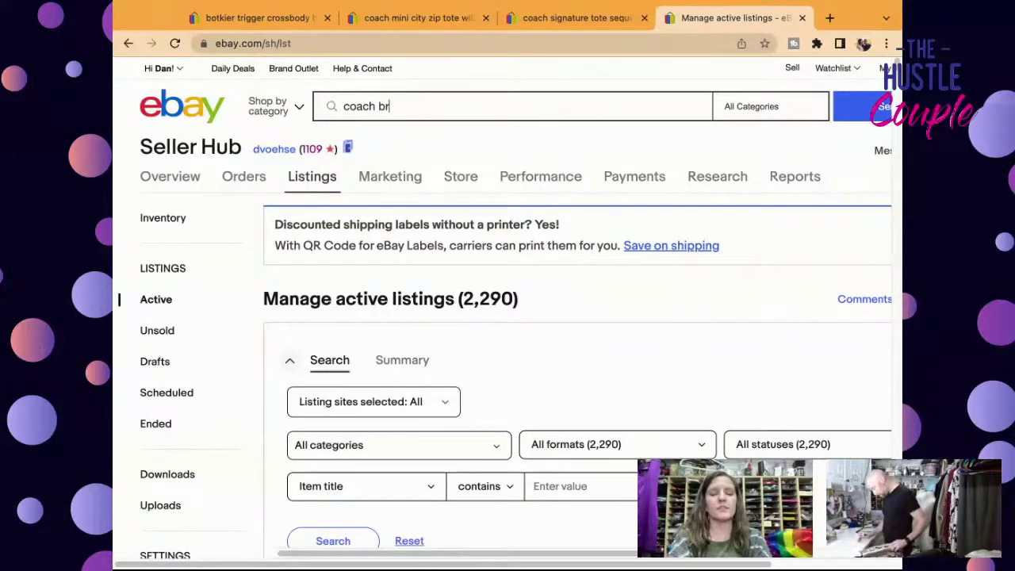
text(own)
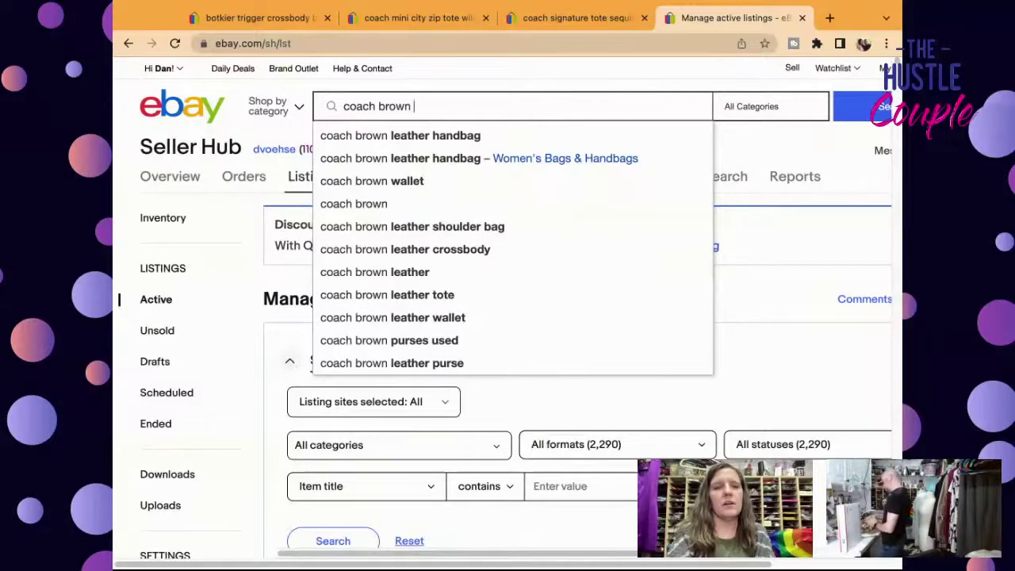
key(BackSpace)
key(BackSpace)
key(BackSpace)
key(BackSpace)
key(BackSpace)
key(BackSpace)
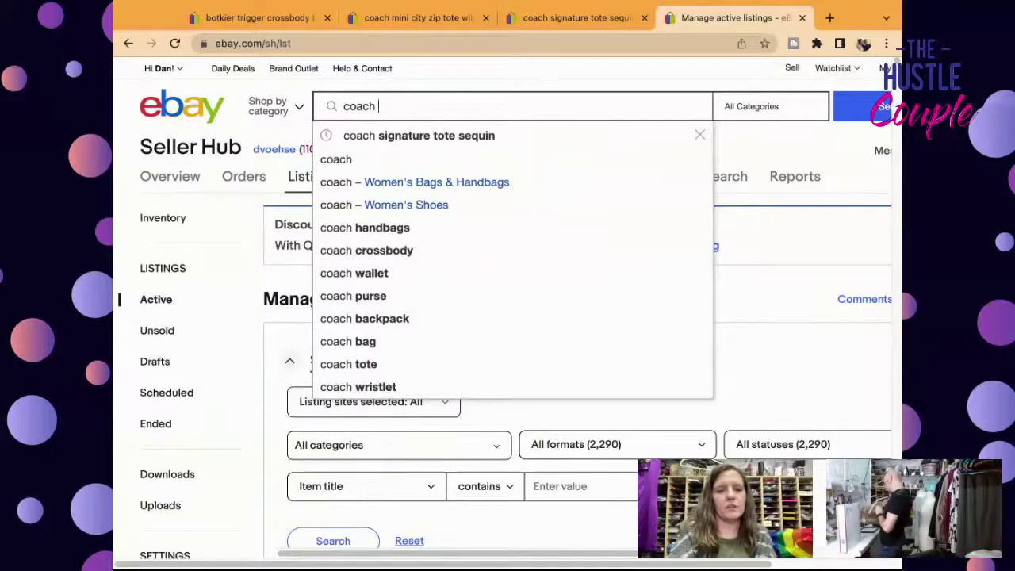
text(11557)
key(Return)
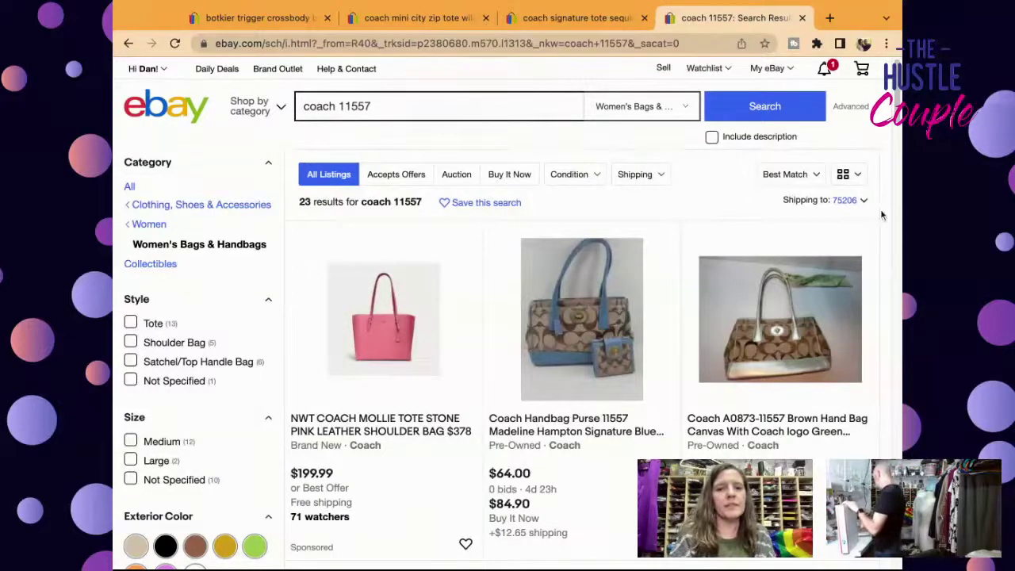
Look through the comparable Coach 11557 handbags and restrict the results to sold items.
scroll(889, 110, down, 4)
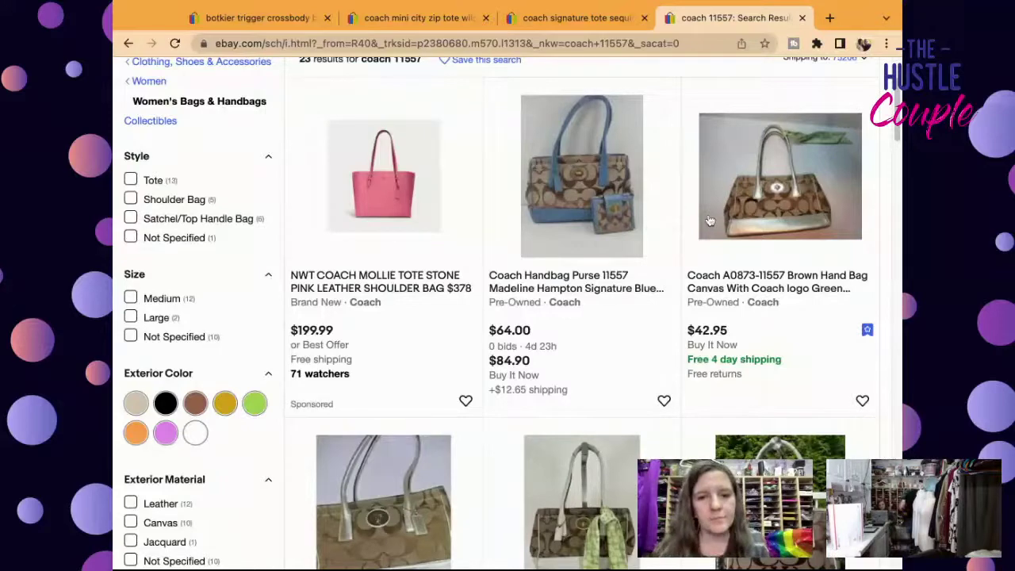
scroll(897, 162, down, 3)
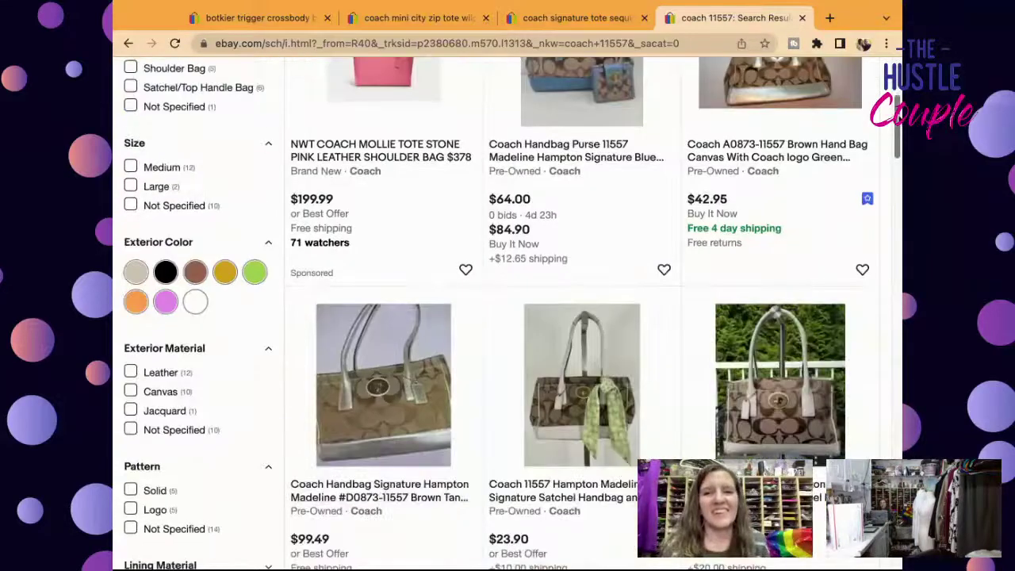
scroll(587, 317, down, 6)
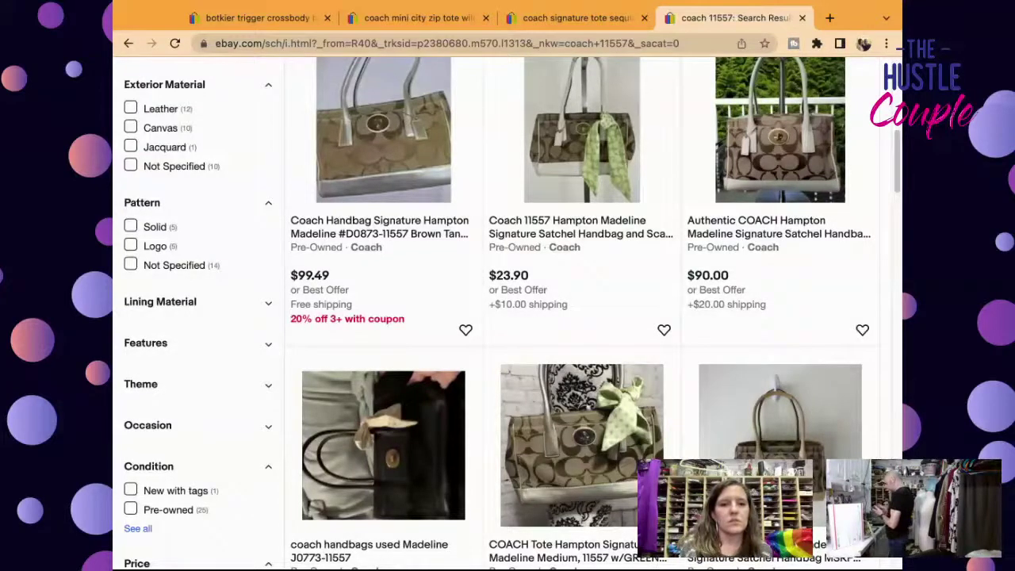
scroll(440, 341, down, 3)
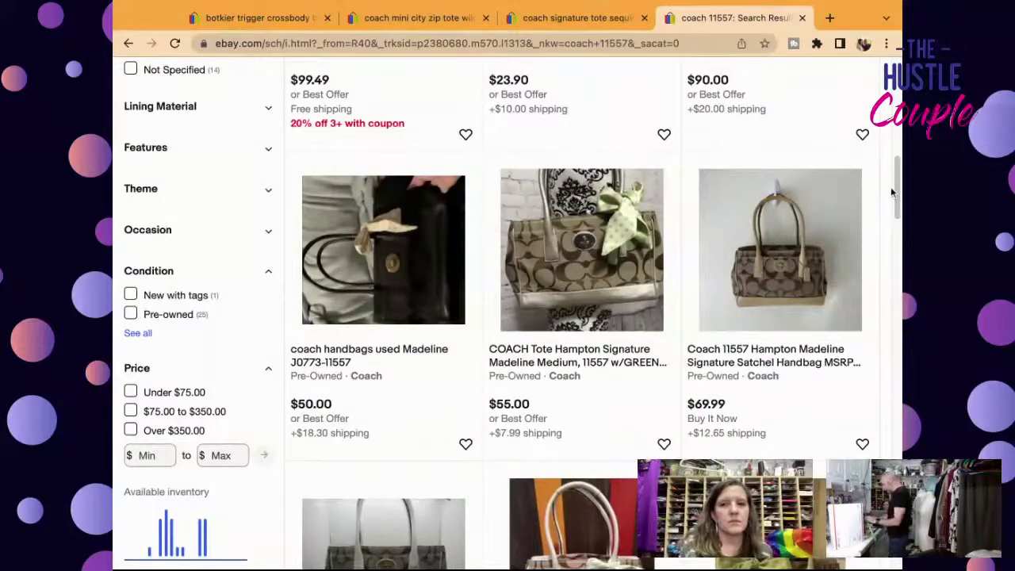
scroll(893, 189, down, 4)
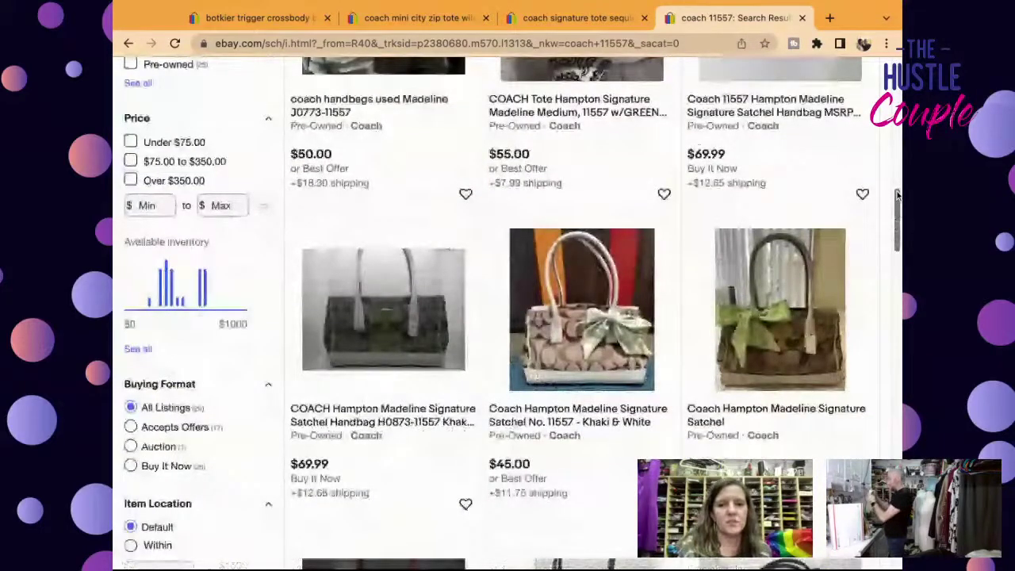
scroll(897, 195, down, 9)
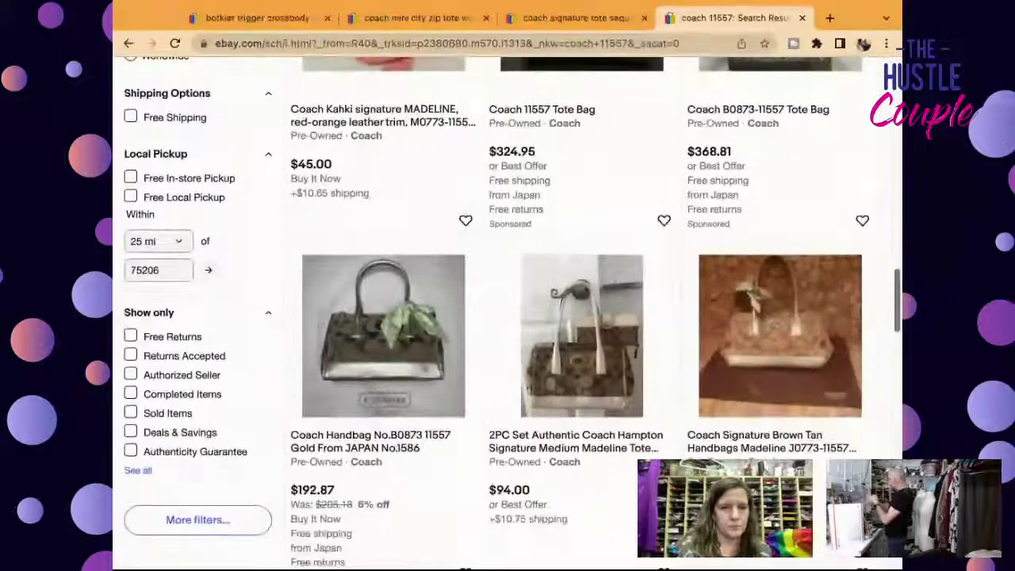
scroll(508, 317, down, 2)
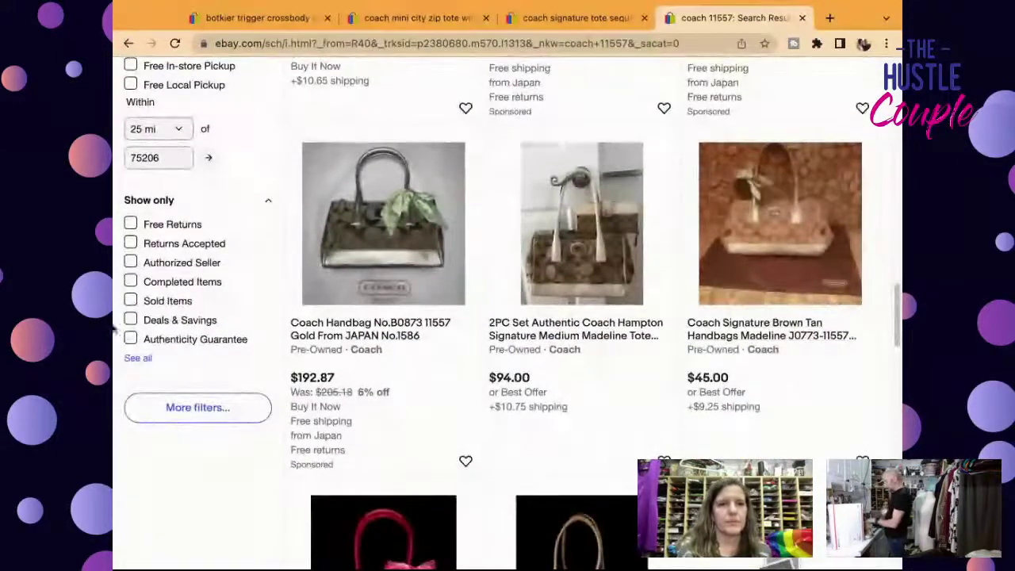
click(168, 302)
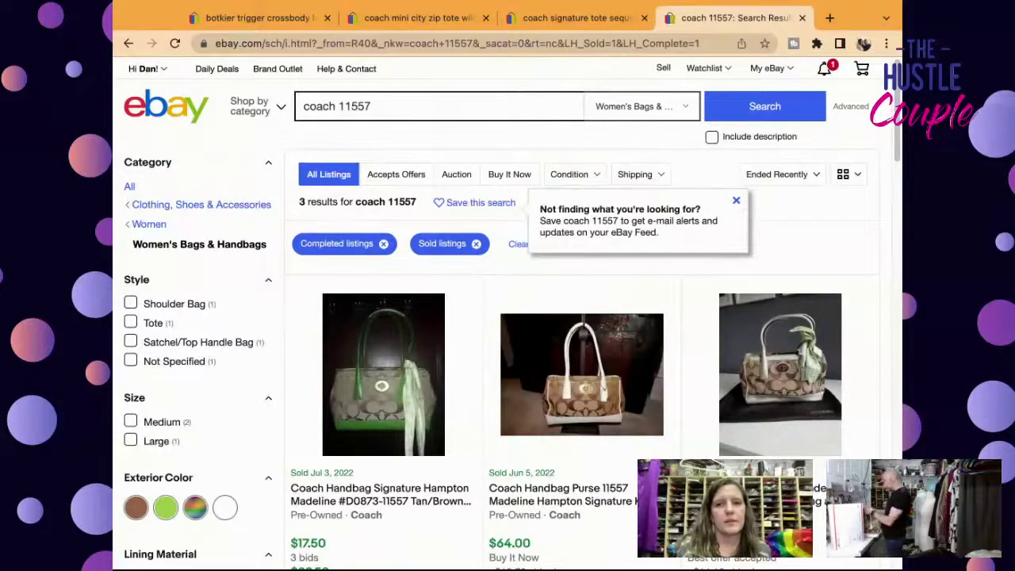
Open the sold Coach 11557 Madeline Hampton Signature Khaki White bag and start a similar listing from it.
scroll(618, 185, down, 3)
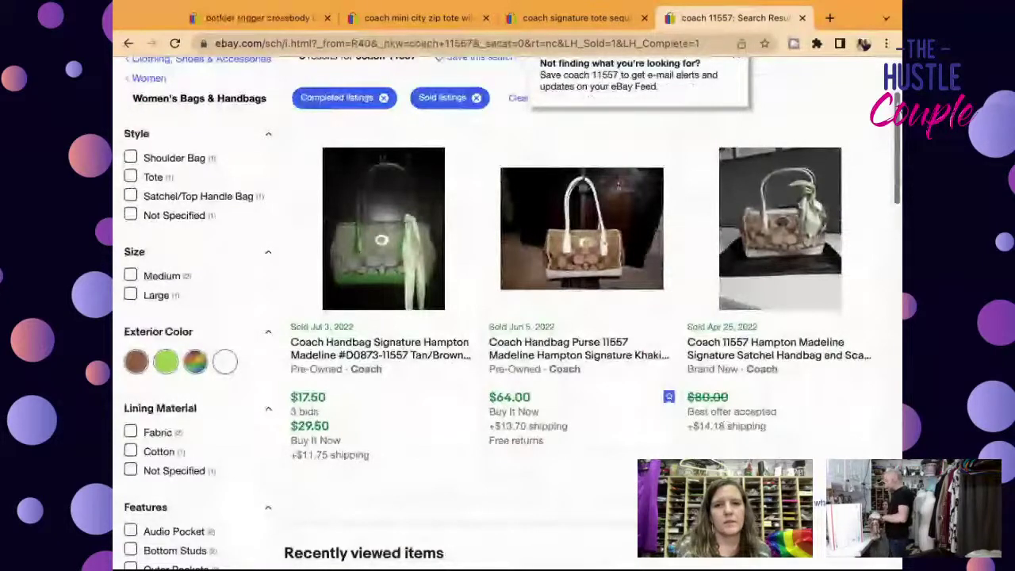
scroll(618, 185, down, 3)
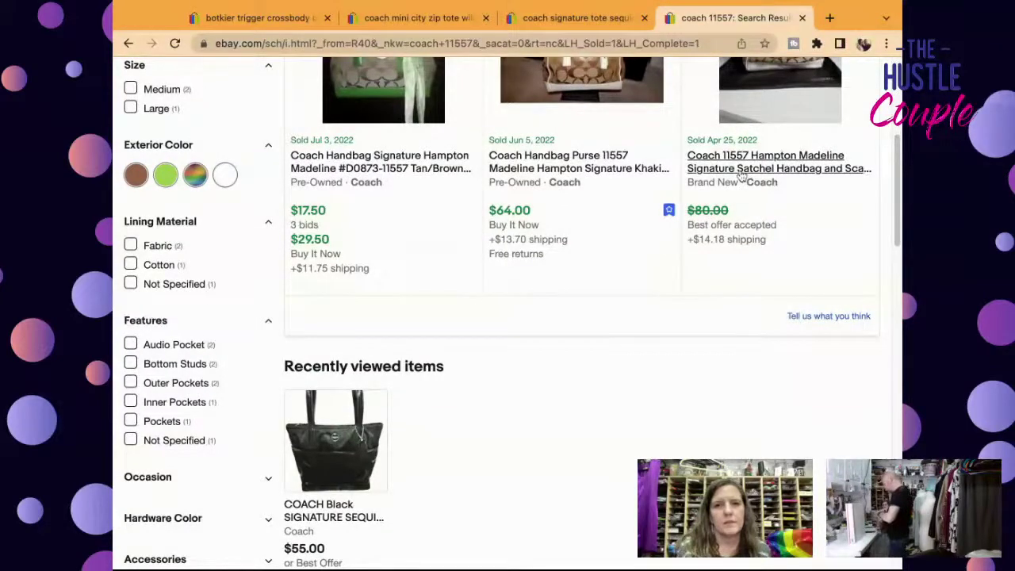
click(585, 168)
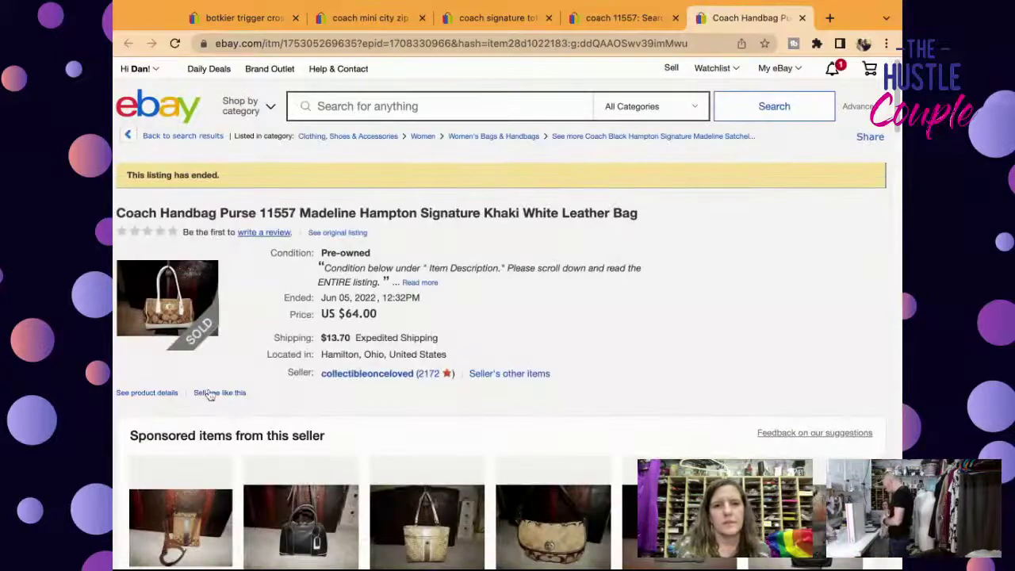
click(210, 393)
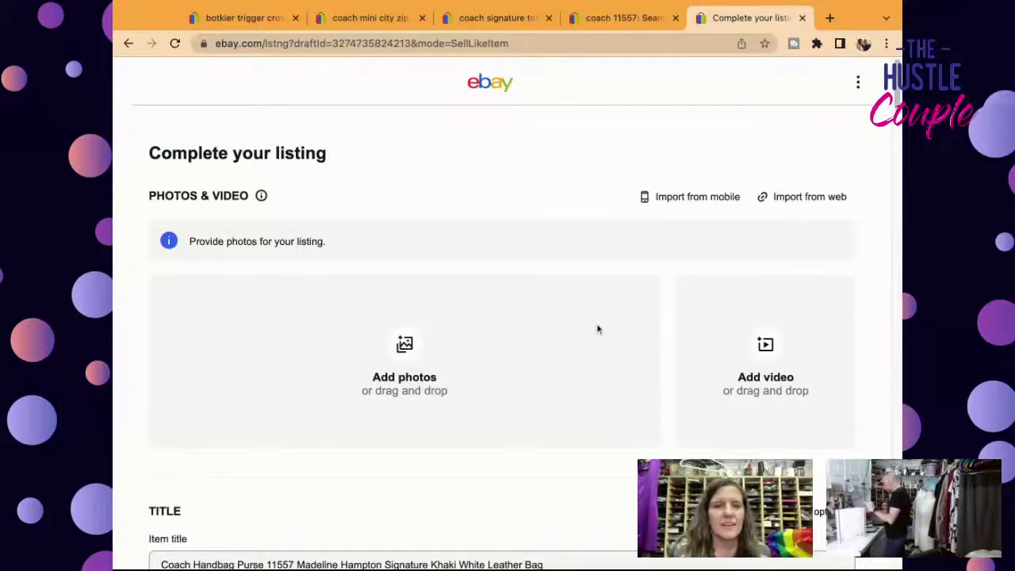
Replace "White" with "Gold" in the item title.
scroll(598, 329, down, 5)
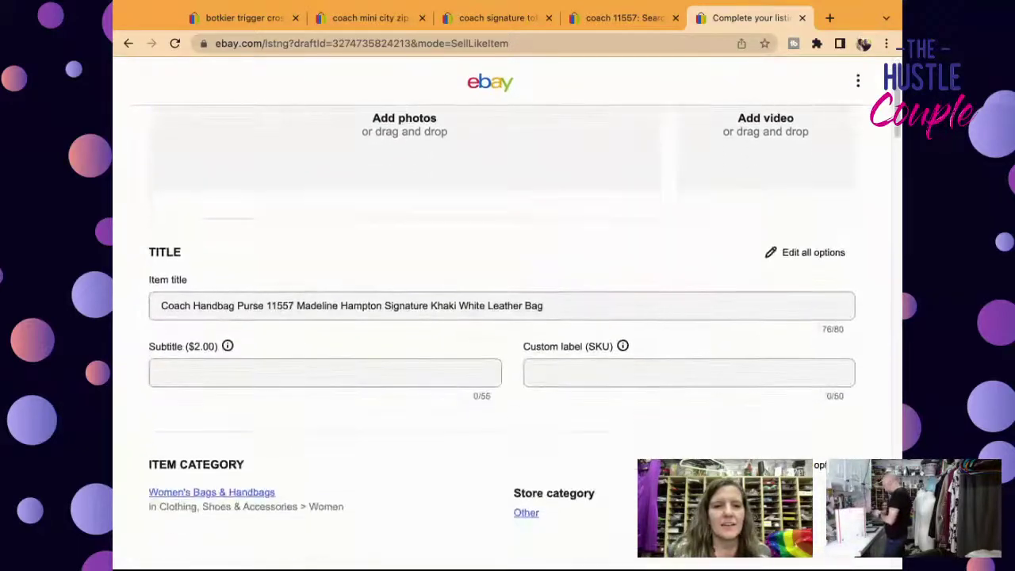
click(488, 310)
key(BackSpace)
key(BackSpace)
key(BackSpace)
key(BackSpace)
key(BackSpace)
text(GOld)
key(BackSpace)
key(BackSpace)
key(BackSpace)
text(old)
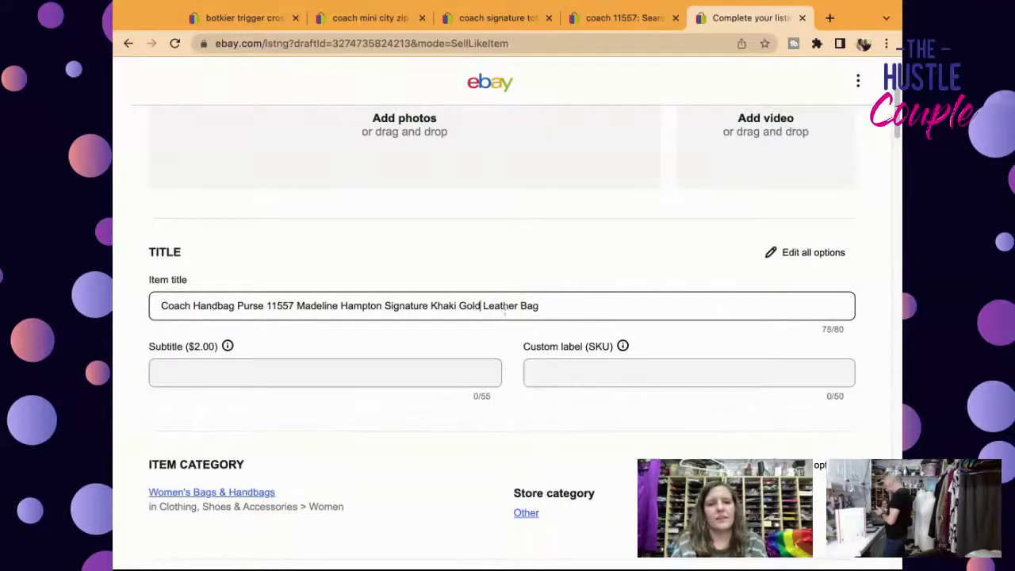
click(604, 315)
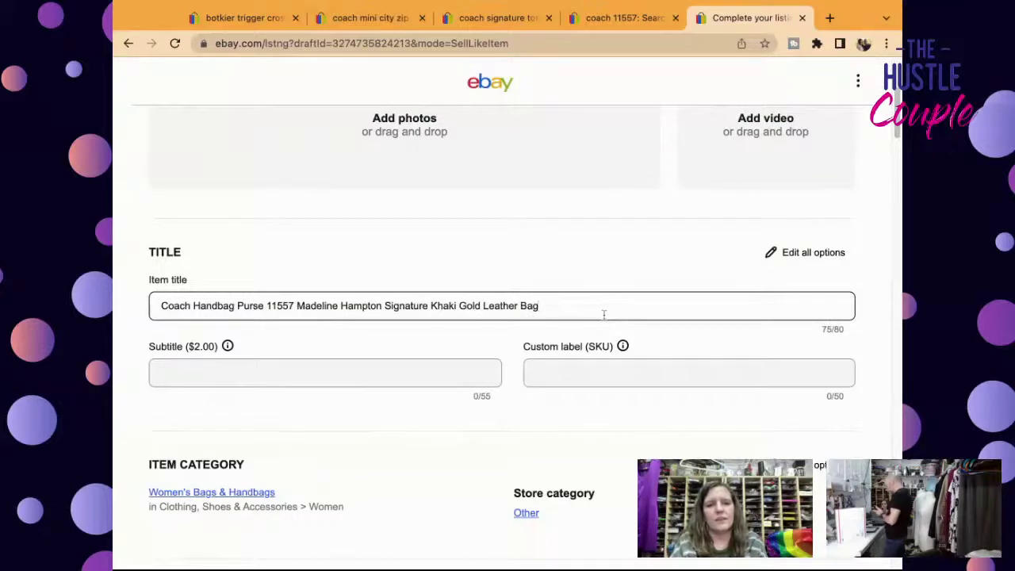
text(w/Ti)
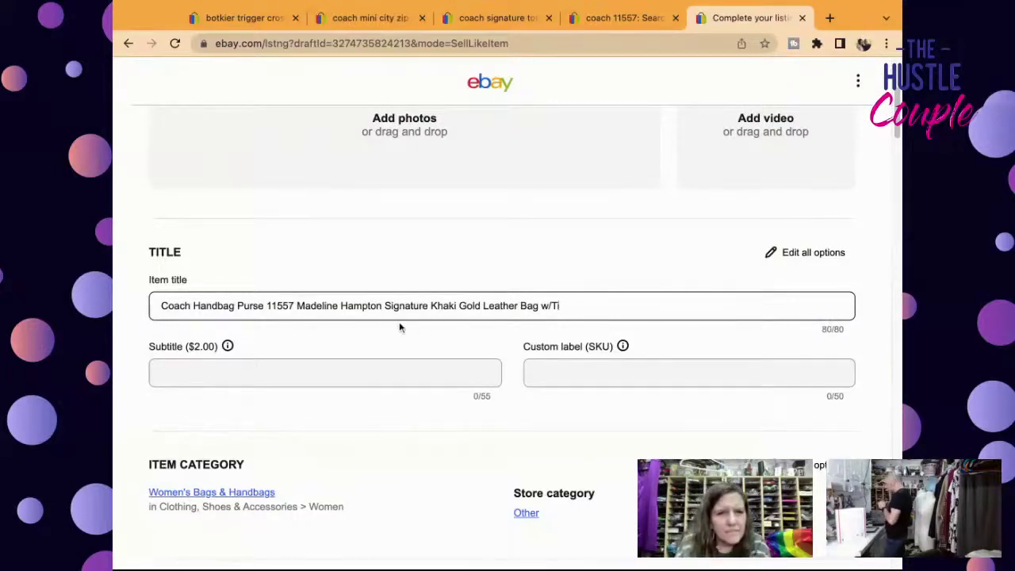
key(BackSpace)
key(BackSpace)
key(BackSpace)
key(BackSpace)
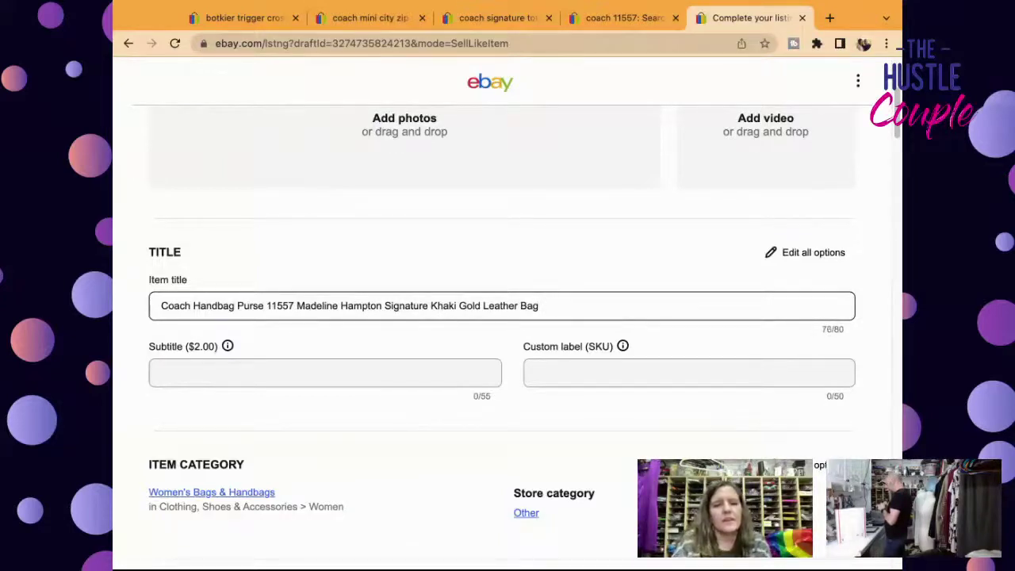
text(& Ti)
key(BackSpace)
key(BackSpace)
key(BackSpace)
key(BackSpace)
Add "Tie" at the end of the item title and set the custom label (SKU) to 4529.
text(Tie)
click(581, 380)
text(4529)
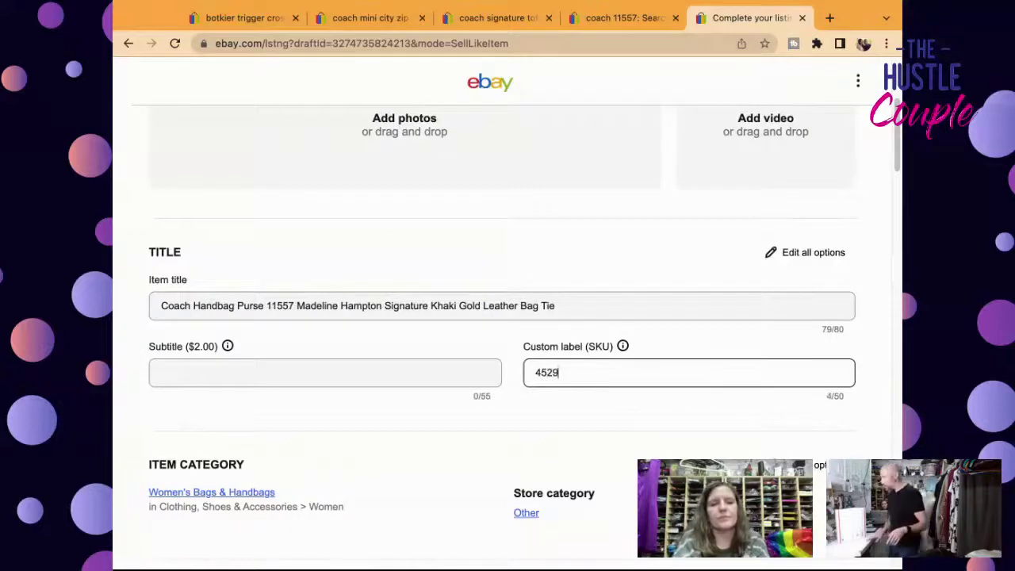
Make the front view of the handbag with the green tie the main photo instead of the measurement card.
scroll(897, 139, up, 1)
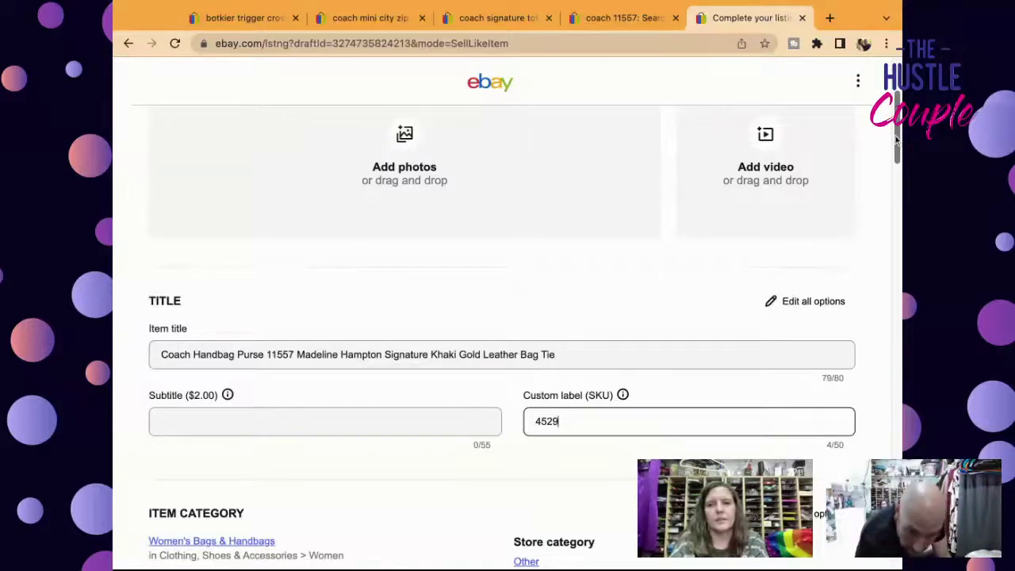
scroll(896, 139, up, 3)
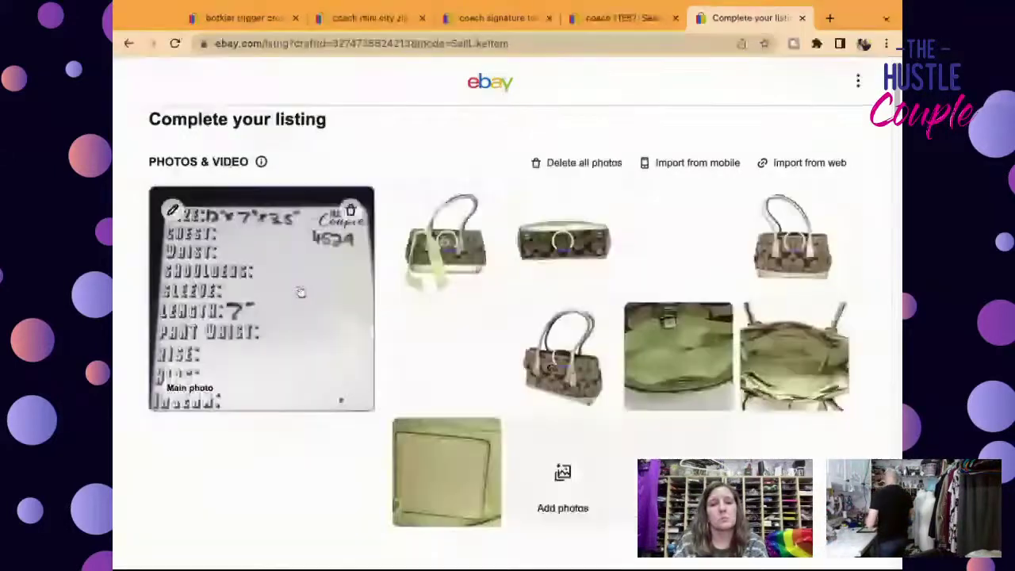
drag(427, 280, 432, 270)
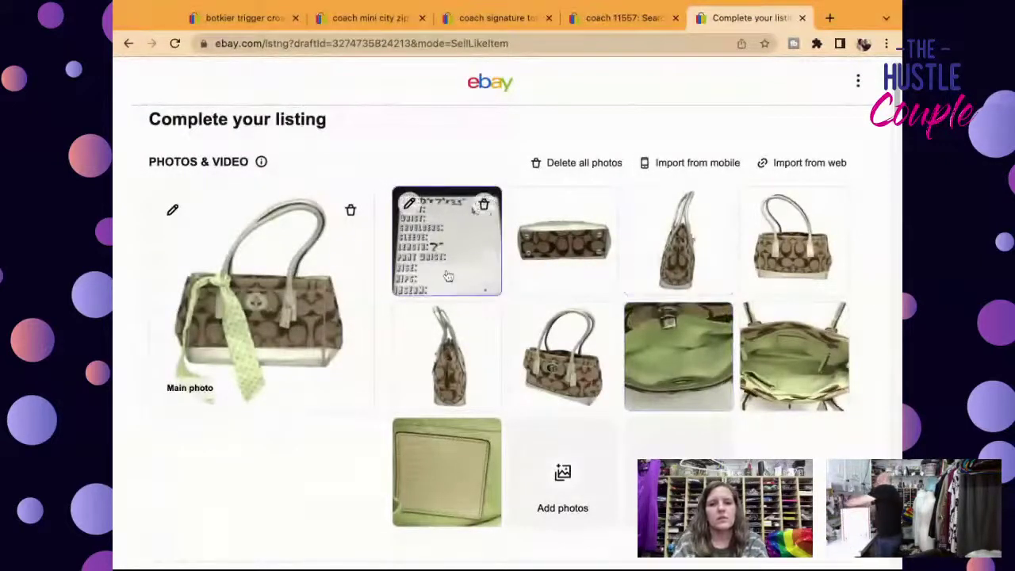
Reorder the listing photos so the angled front view and back view follow the main photo and the measurement card comes last.
drag(446, 275, 445, 242)
drag(478, 355, 467, 349)
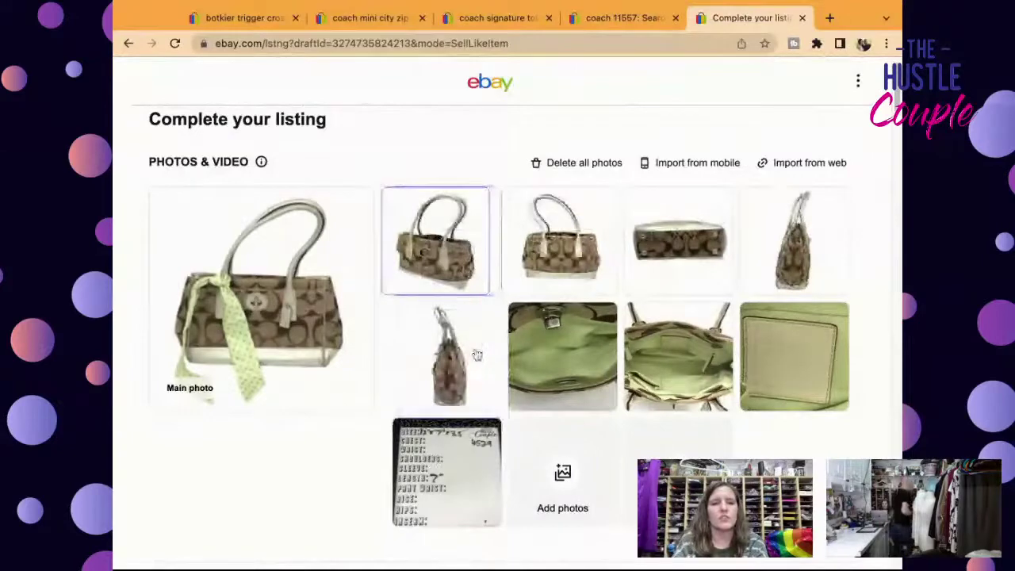
scroll(896, 96, down, 2)
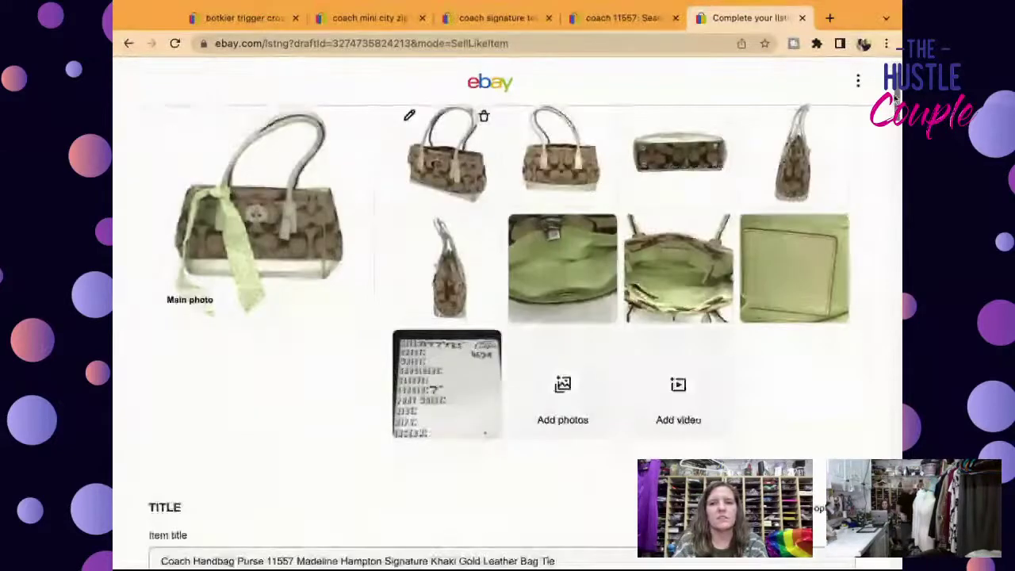
scroll(888, 119, up, 2)
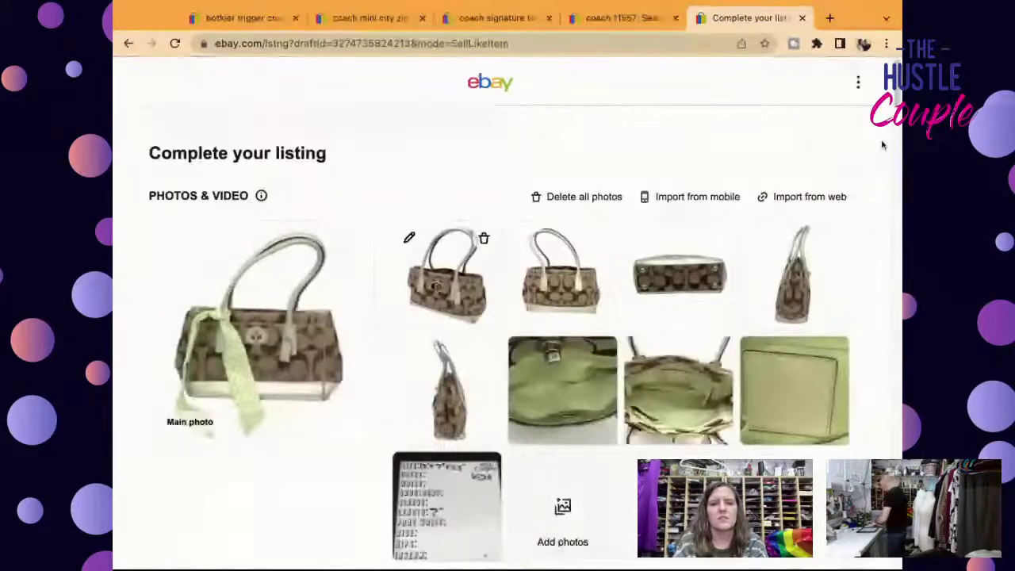
Copy the full item title of the listing.
scroll(882, 141, down, 6)
click(665, 238)
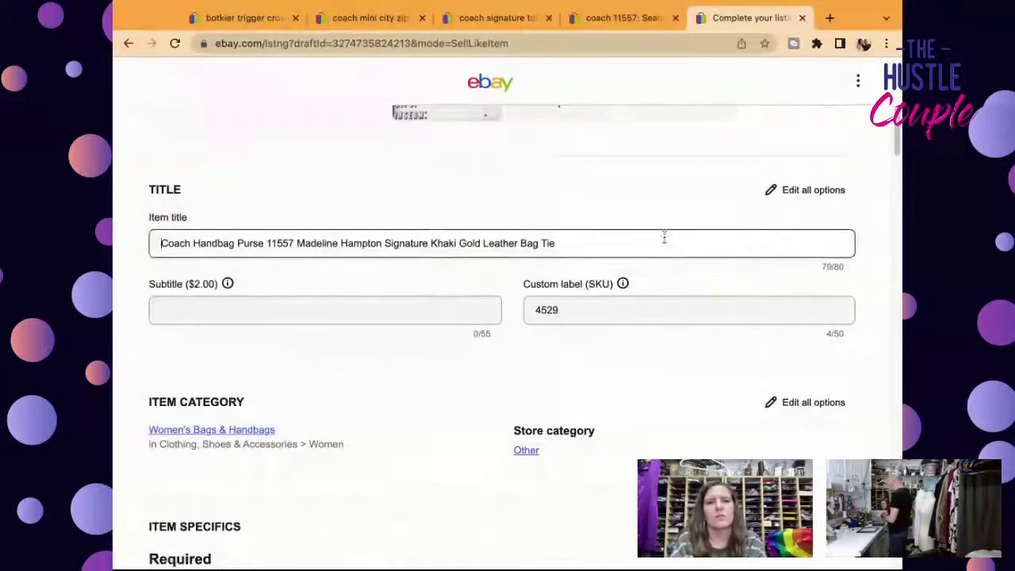
key(super+a)
key(ctrl+c)
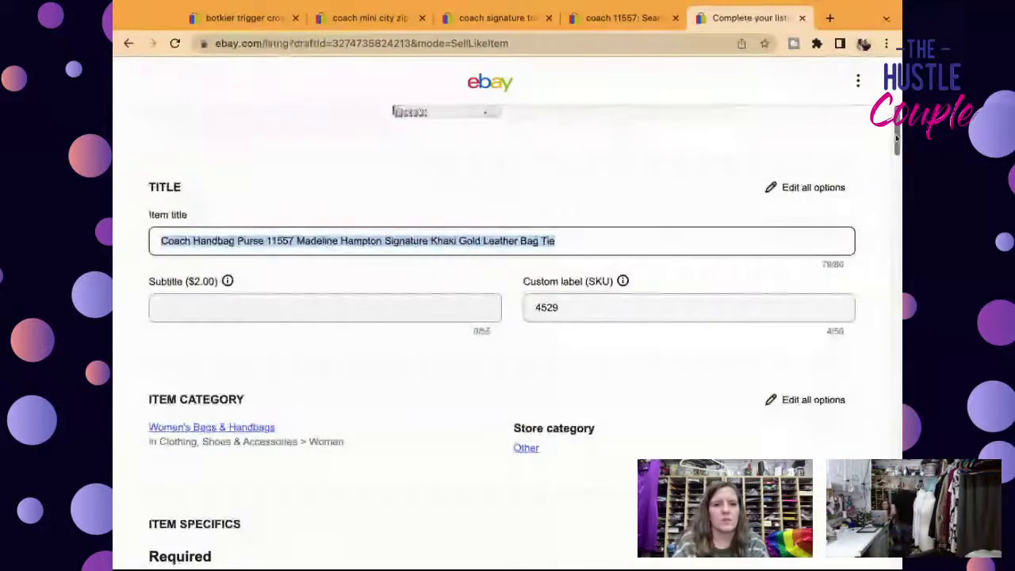
Review the item specifics against the handbag's measurements and set Bag Height to 7 in.
scroll(897, 138, down, 10)
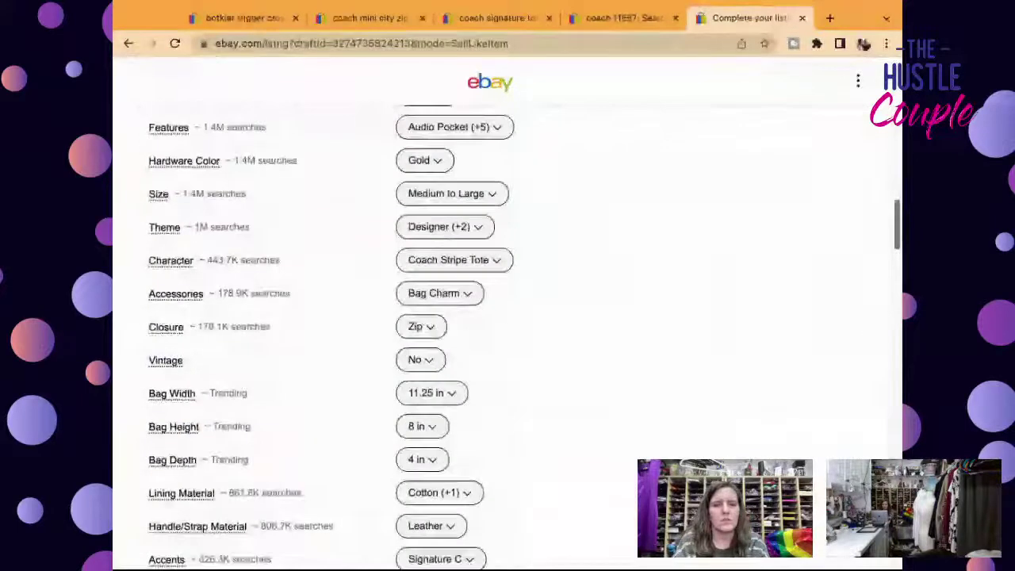
scroll(508, 333, down, 1)
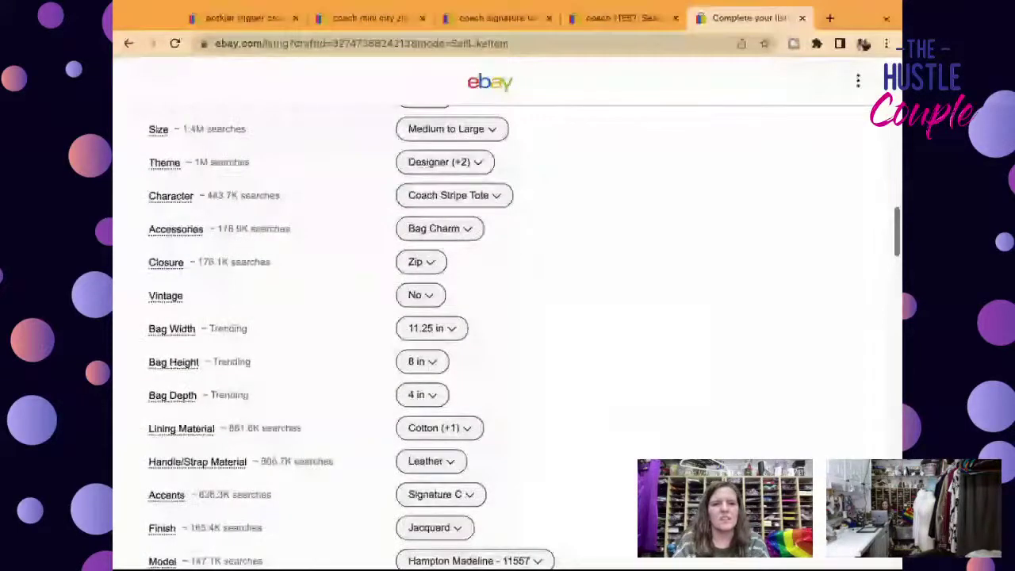
scroll(507, 333, down, 3)
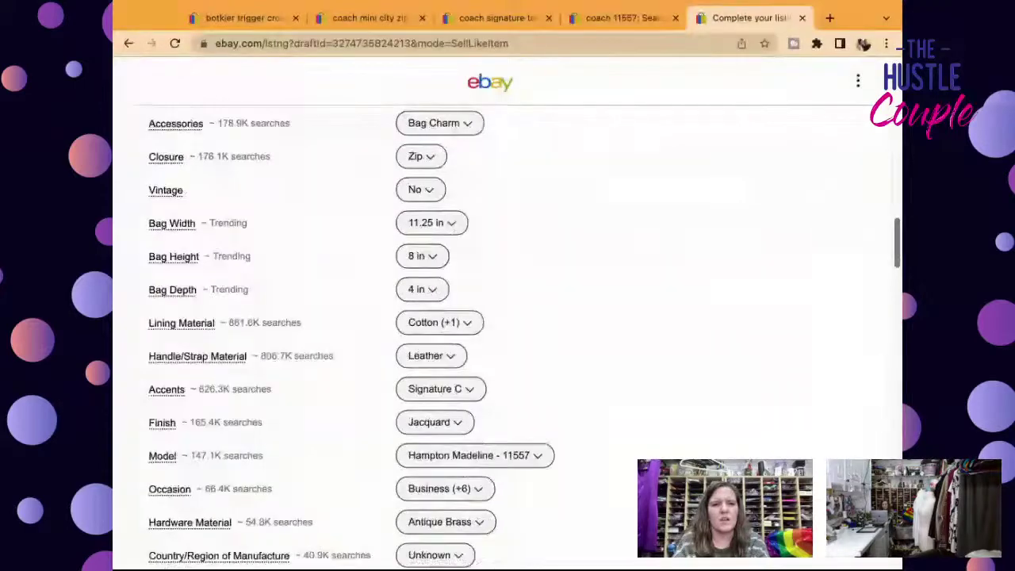
scroll(507, 333, down, 1)
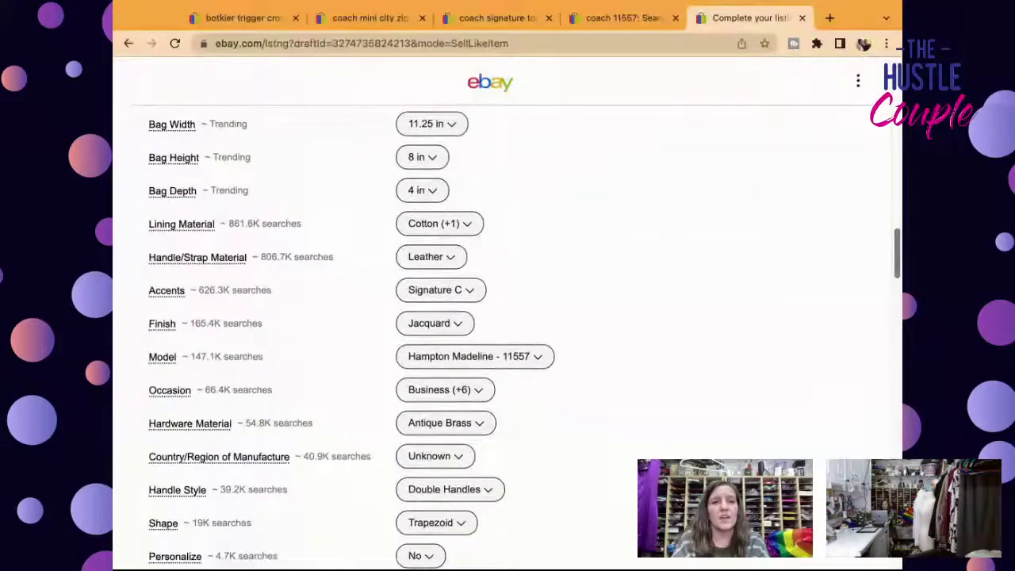
scroll(460, 333, up, 3)
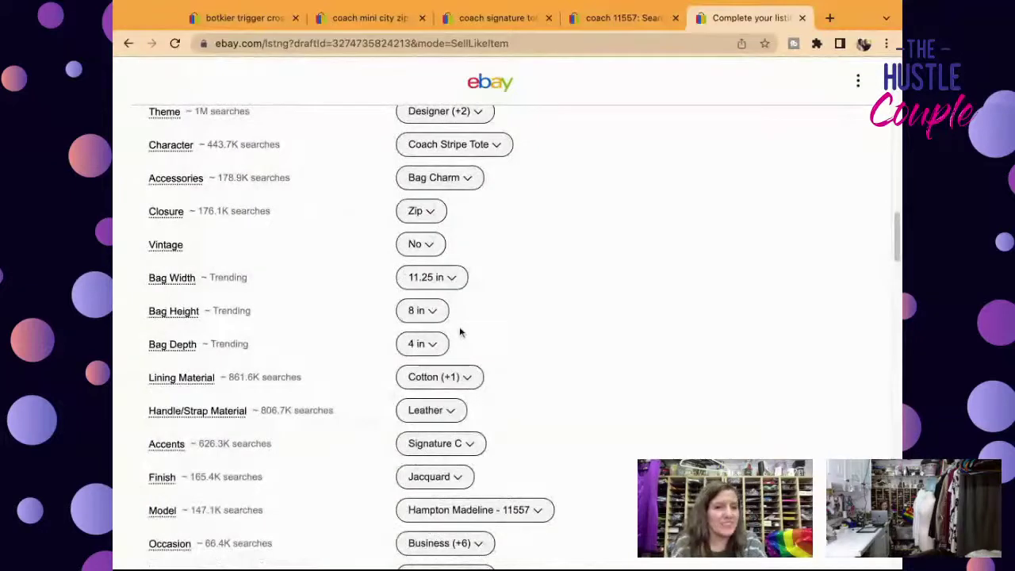
click(422, 310)
scroll(356, 452, down, 2)
click(404, 494)
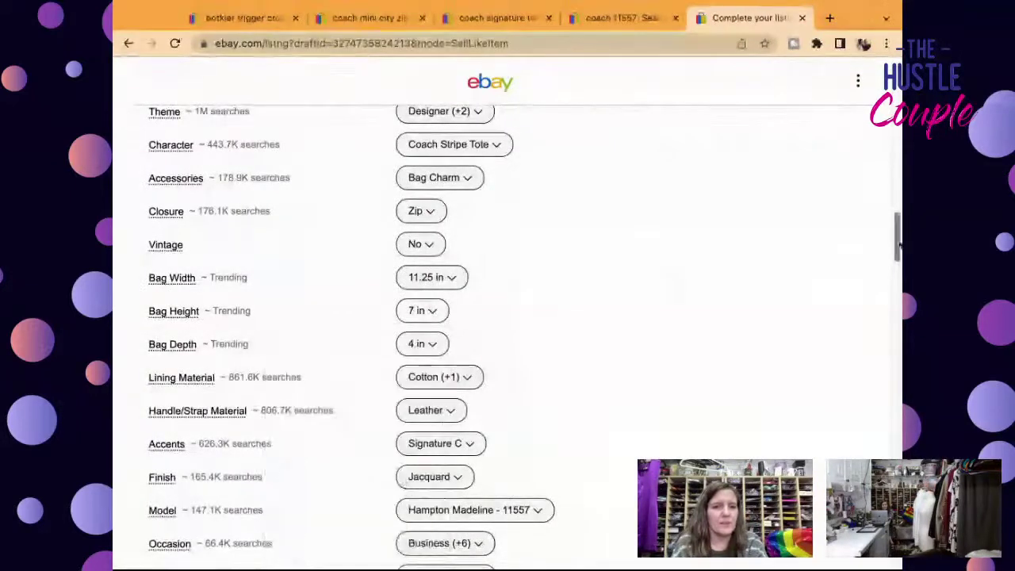
Set the item condition to Pre-owned with the condition description "Excellent Pre-Owned Condition. No Rips, Stains, or Tears".
scroll(639, 398, down, 15)
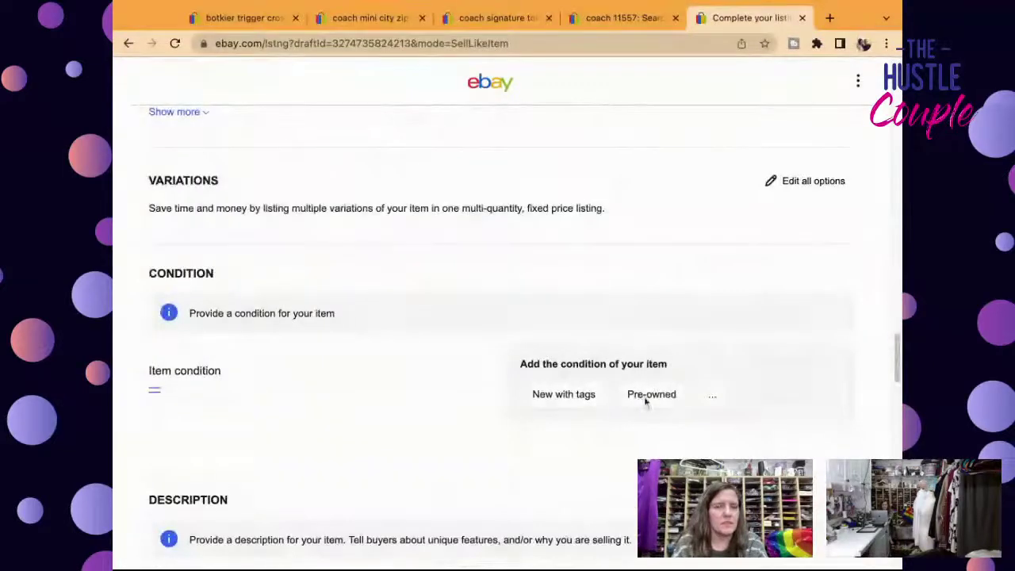
click(648, 394)
click(471, 378)
text(Sxcellent Pre-Owned Condition. No Rips, Stains, or Tears)
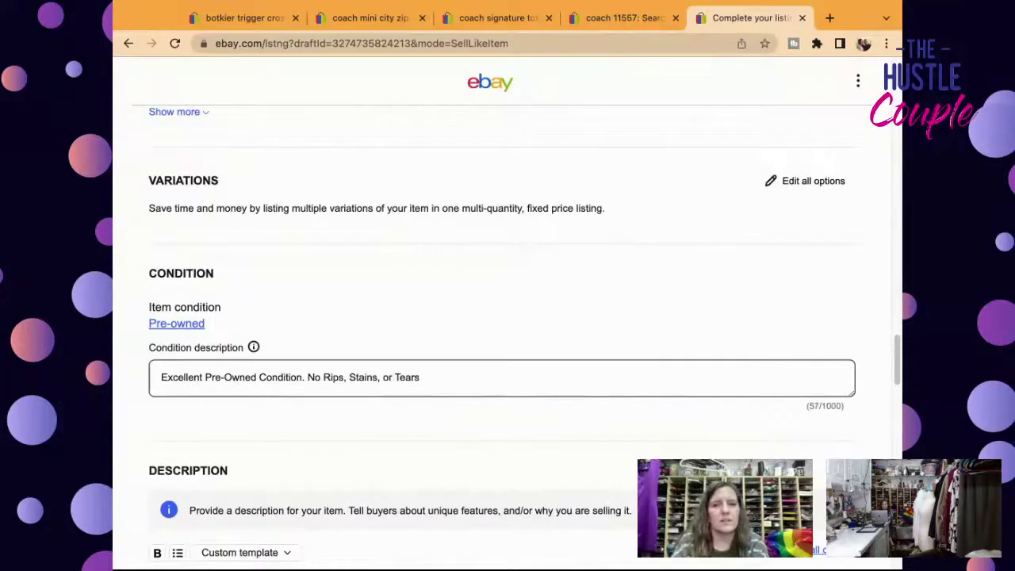
Start the item description with the copied title, followed by the line "Excellent Pre-Owned Condition".
drag(898, 347, 898, 349)
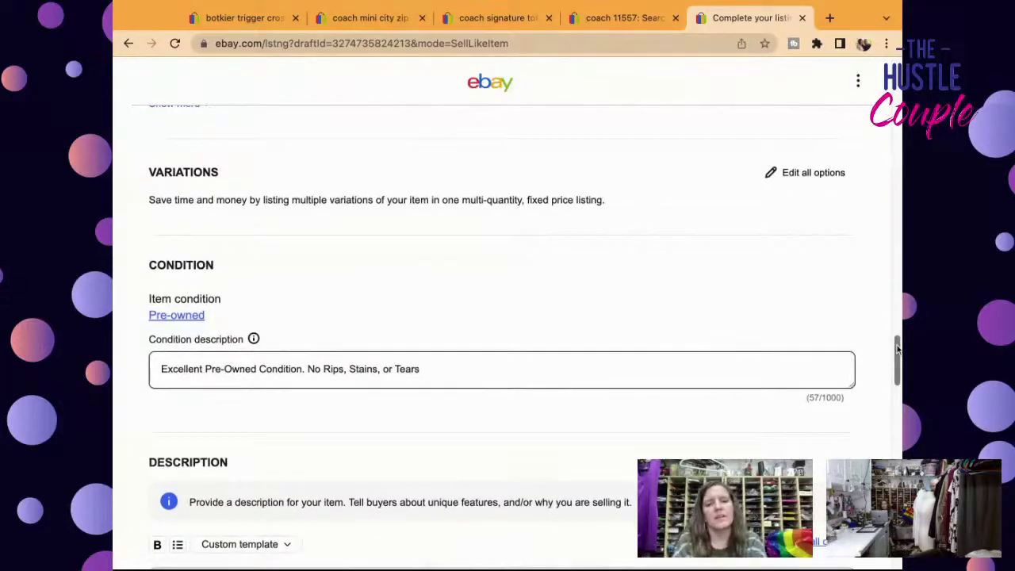
scroll(786, 358, down, 5)
click(719, 294)
key(ctrl+v)
key(Return)
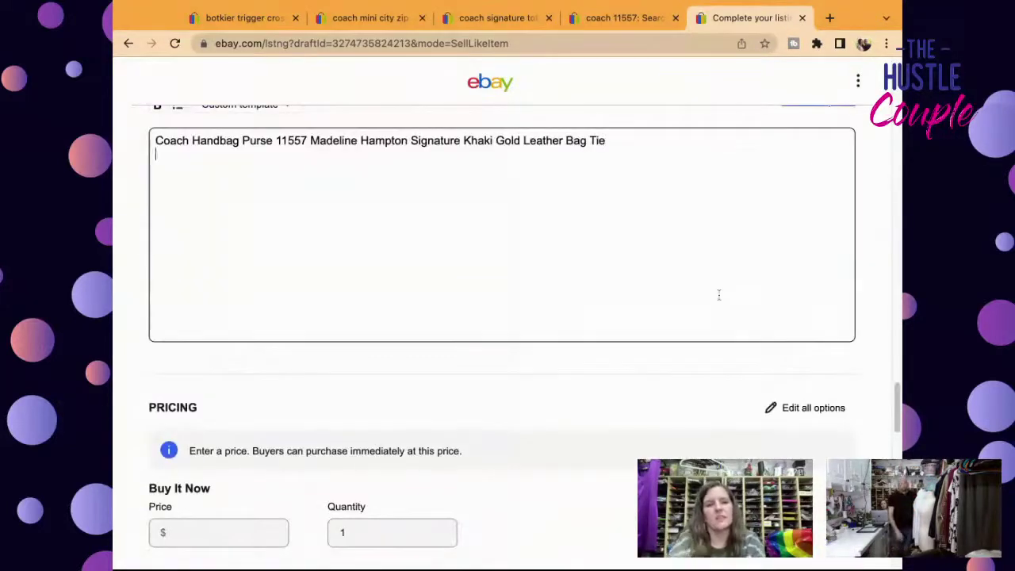
text(Excellent Pre-Owned Condition)
key(Return)
Add the description lines "No Rips, Stains, or Tears" and "Please See Detailed Measurements in the Photos.".
text(b)
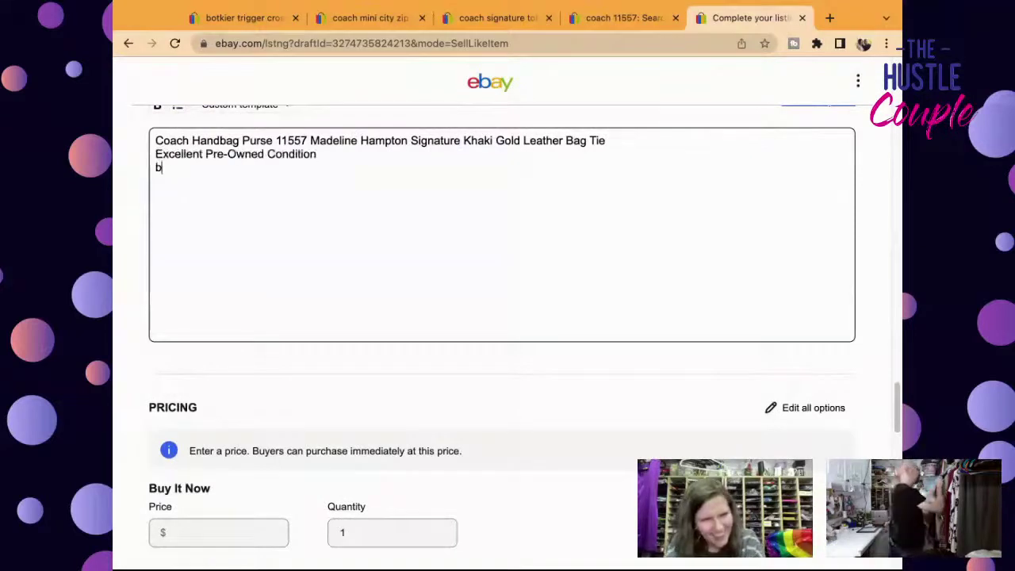
key(BackSpace)
text(No Rips, Stains, or Tears)
key(Return)
text(m)
key(BackSpace)
text(ments in the Photos.)
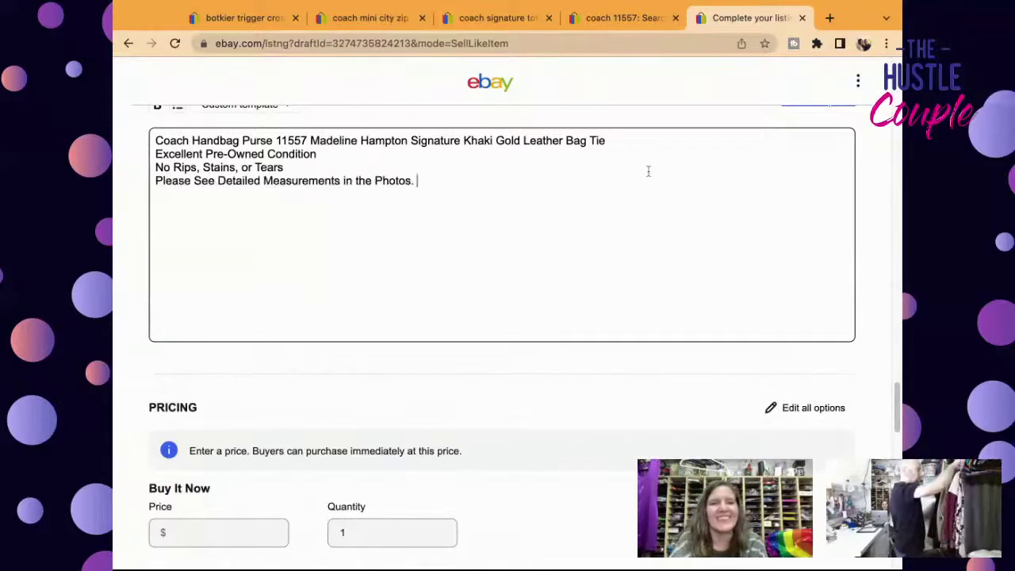
Insert the lines "Includes branded green scarf" and "Metallic Gold Details" directly below the title line in the description.
click(637, 156)
text(a)
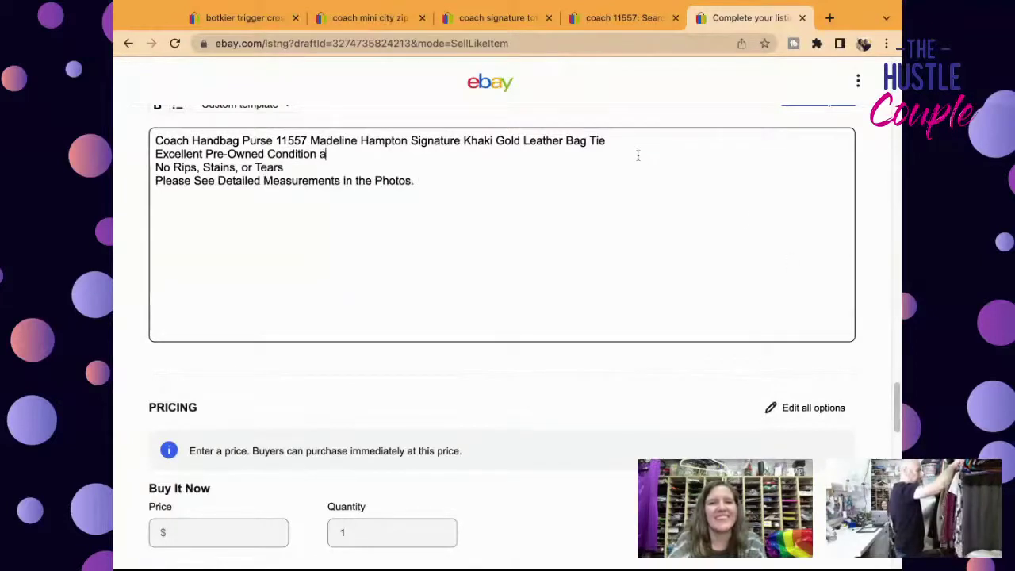
key(BackSpace)
click(622, 140)
key(Return)
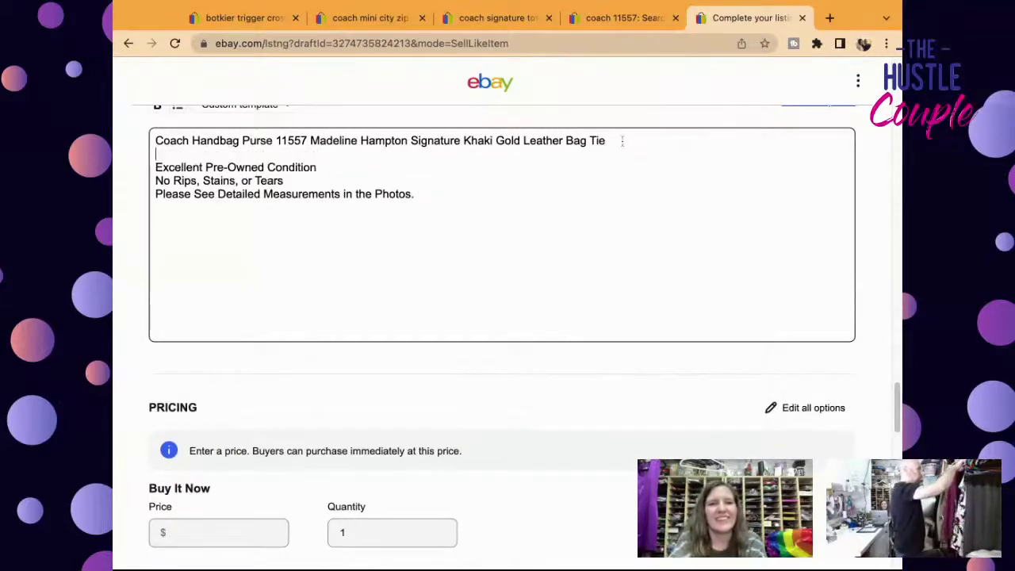
text(Includes branded green scarf)
key(Return)
text(Metallic G)
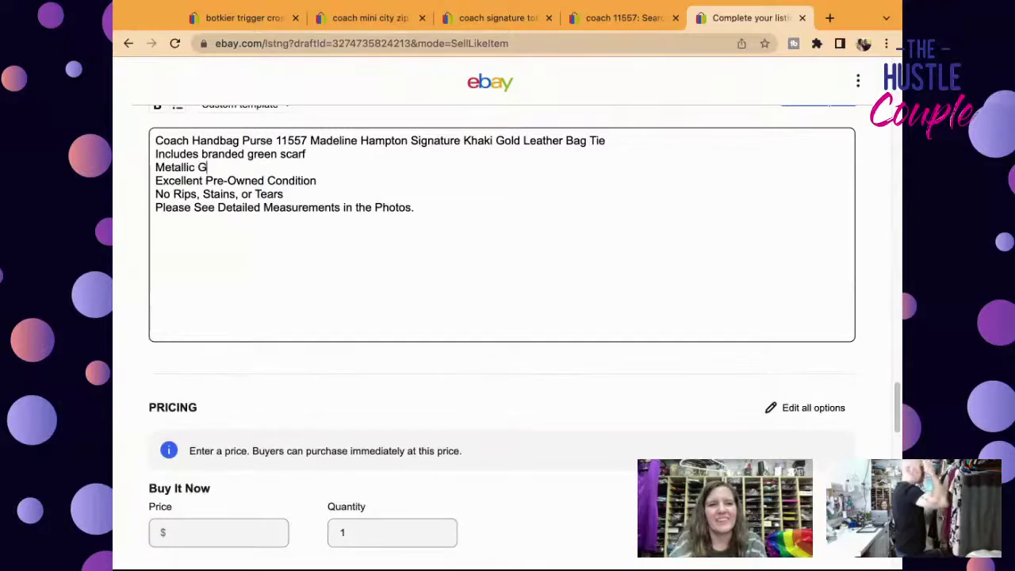
text(old Details)
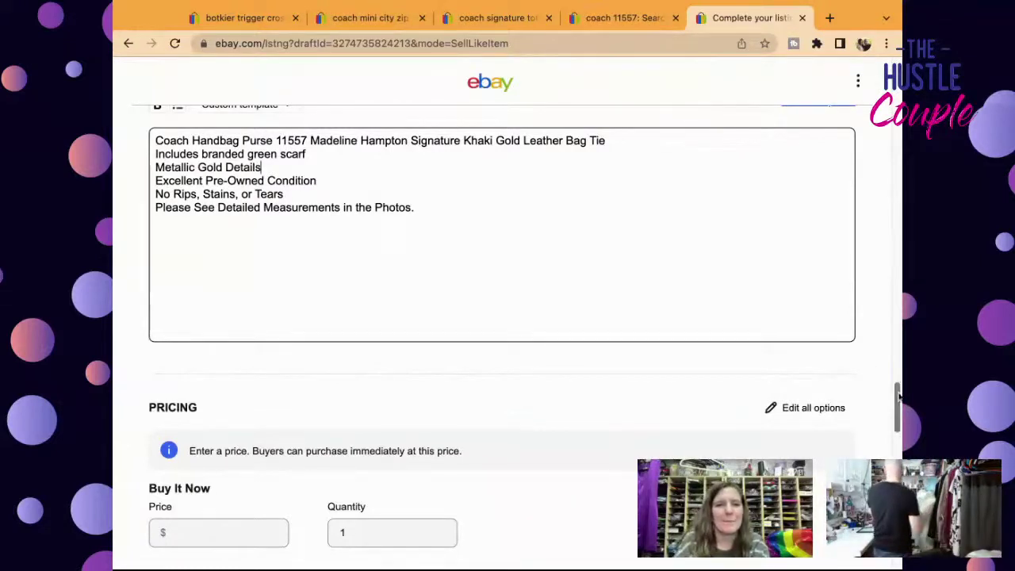
Set the Buy It Now price to $59.95.
scroll(884, 300, down, 3)
click(182, 337)
text(59.95)
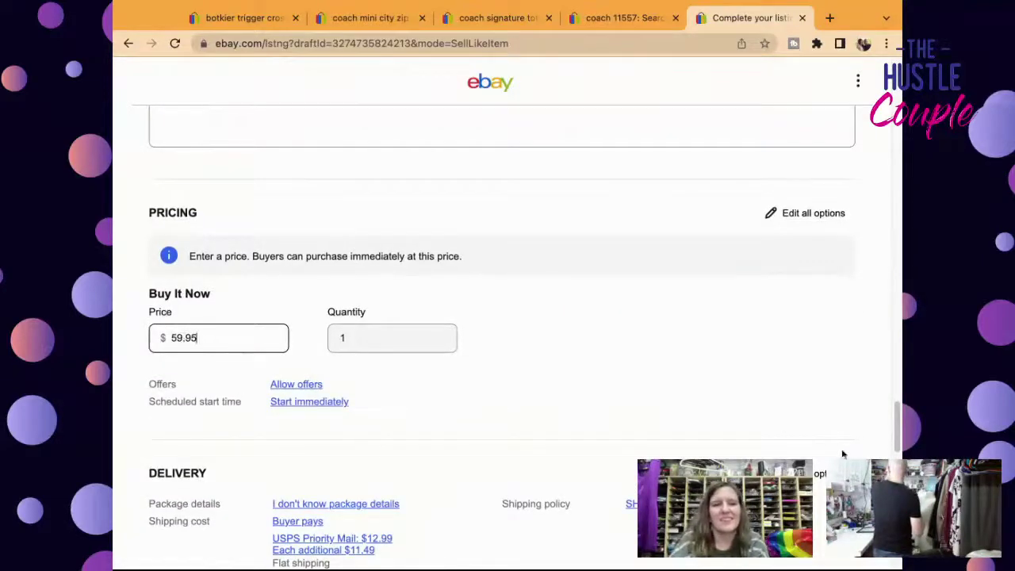
Check through the draft, publish the Coach 11557 listing and close the confirmation.
drag(897, 416, 897, 76)
scroll(510, 317, down, 20)
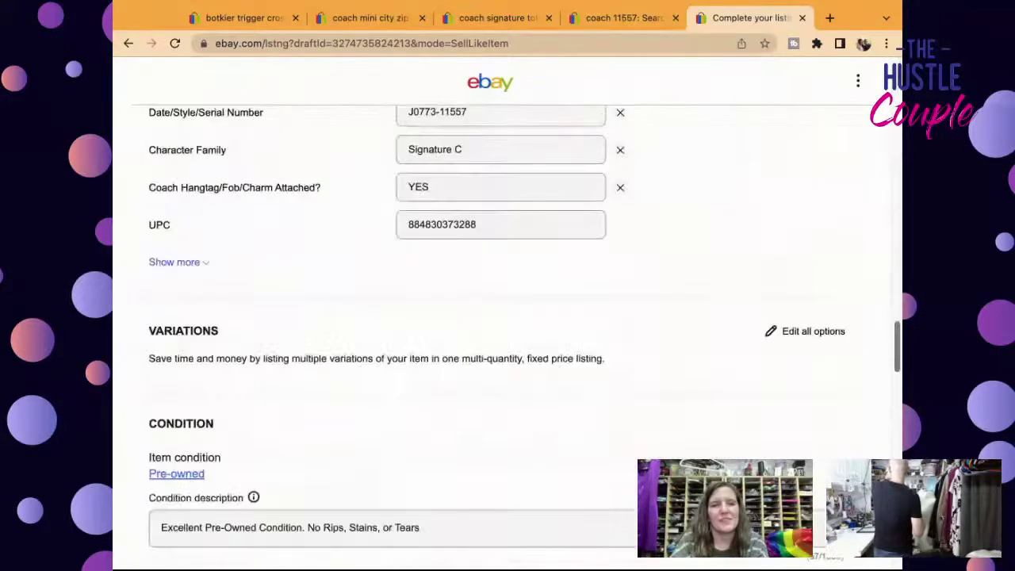
click(510, 315)
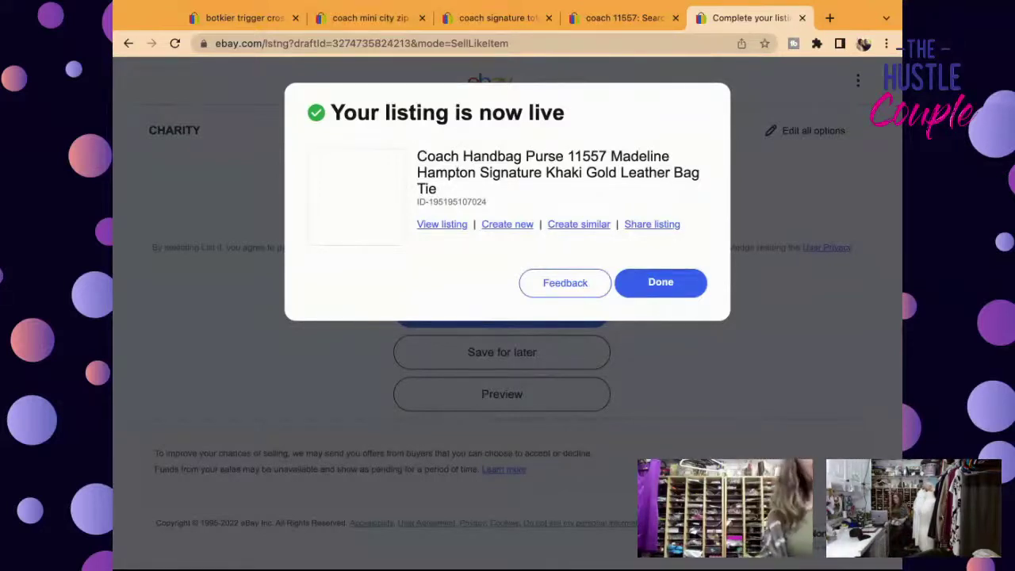
click(639, 292)
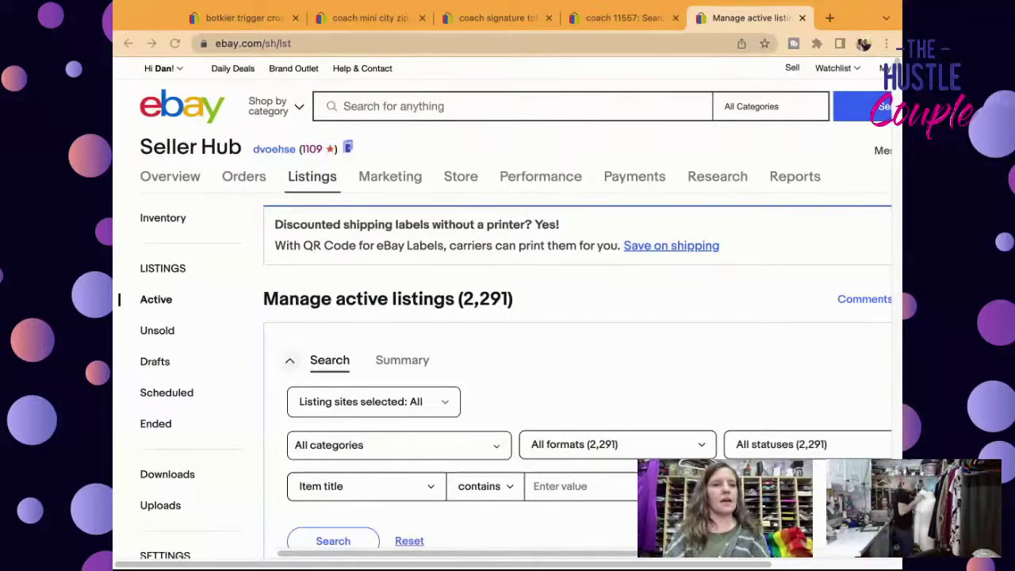
Search eBay for "lesport sak striped daniella crossbody".
click(481, 99)
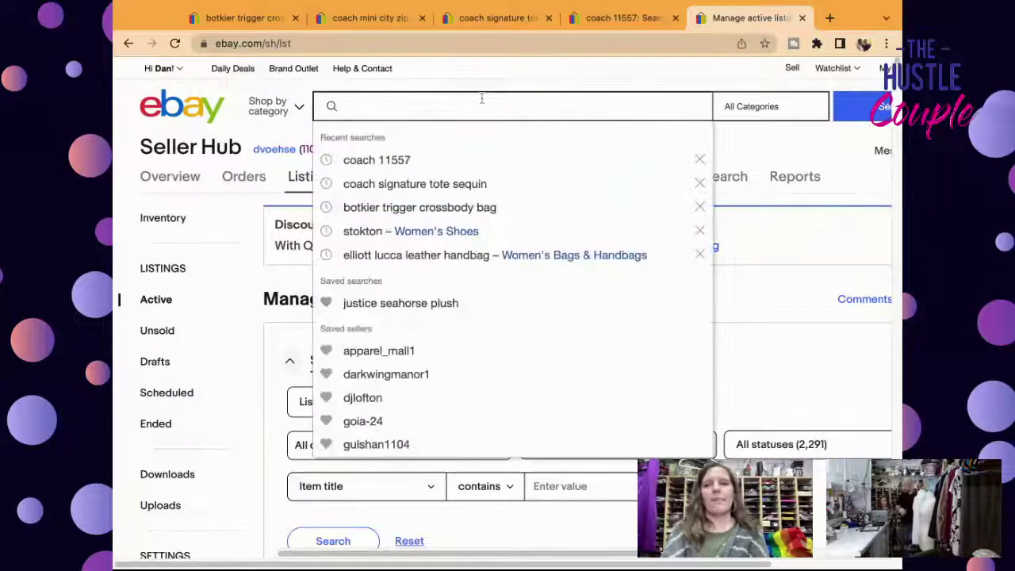
text(lespor)
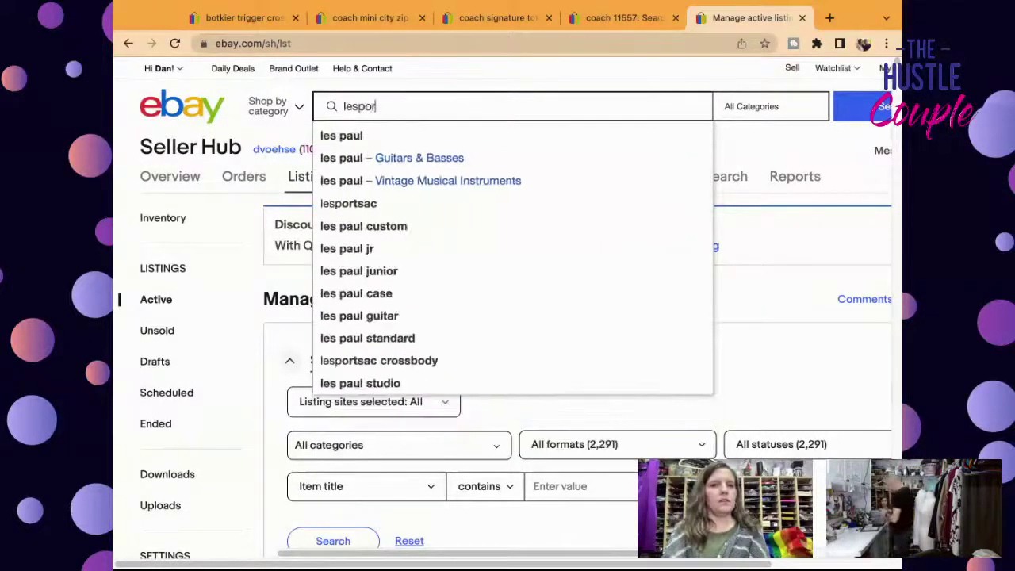
text(t sake)
key(BackSpace)
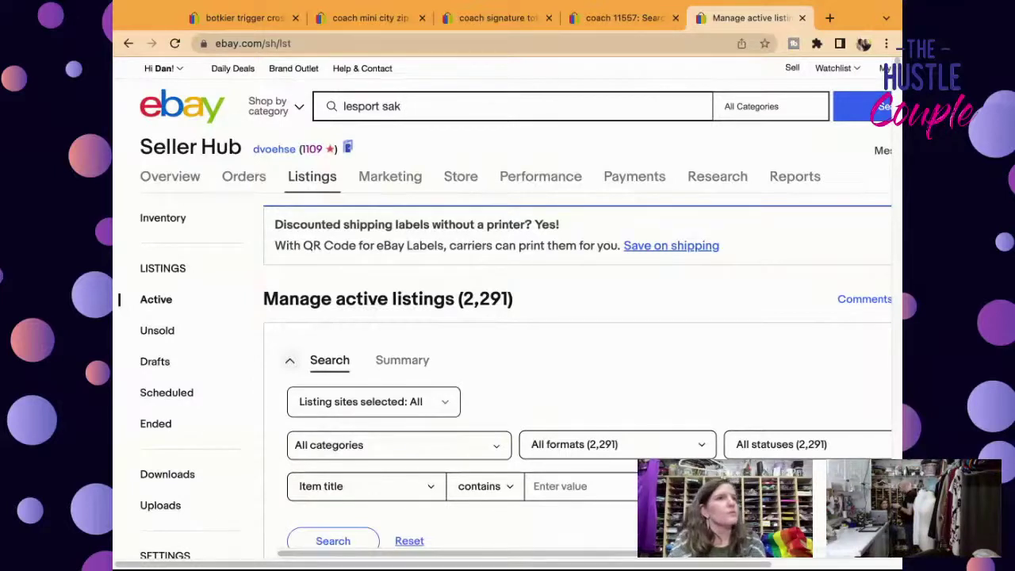
text(striped )
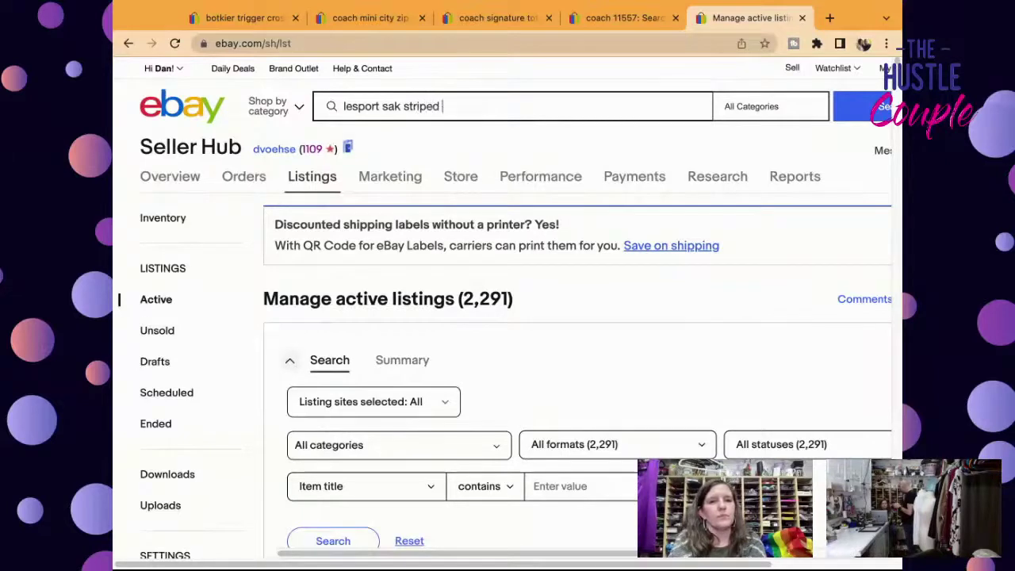
text(daniella cro)
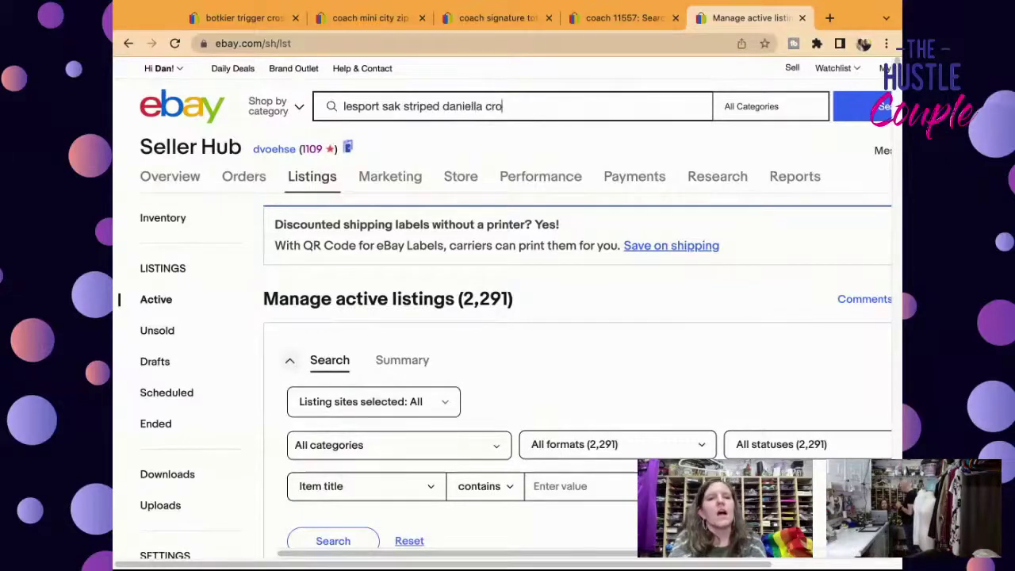
text(ssbody)
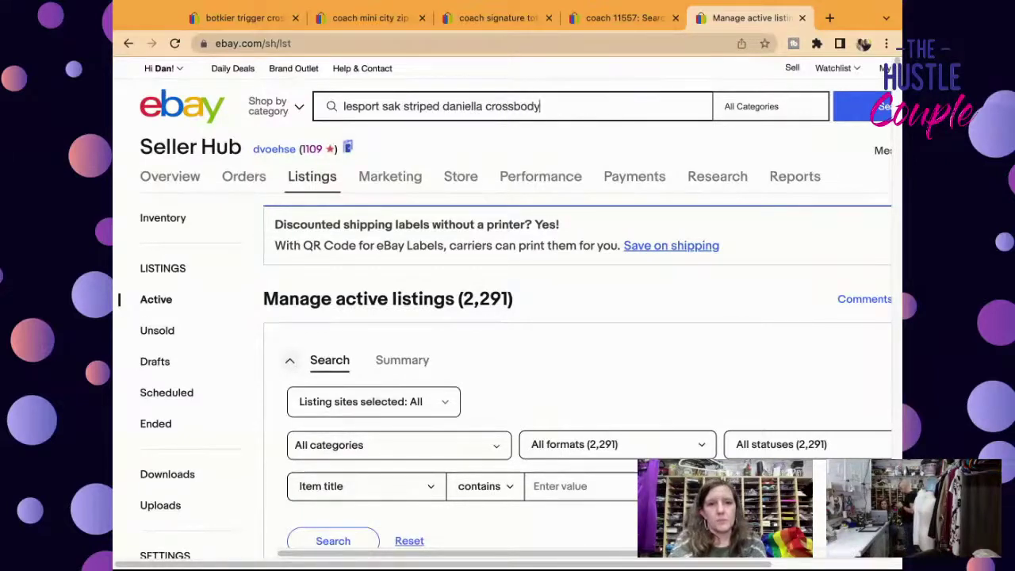
key(Return)
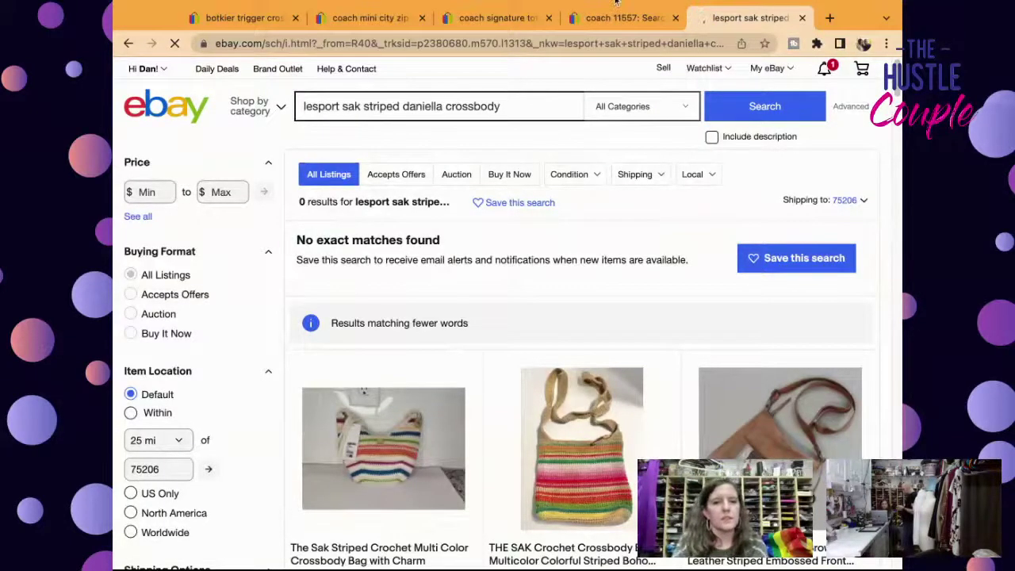
Examine the search results for a striped LeSportsac crossbody bag comparable to the next item.
scroll(579, 317, down, 5)
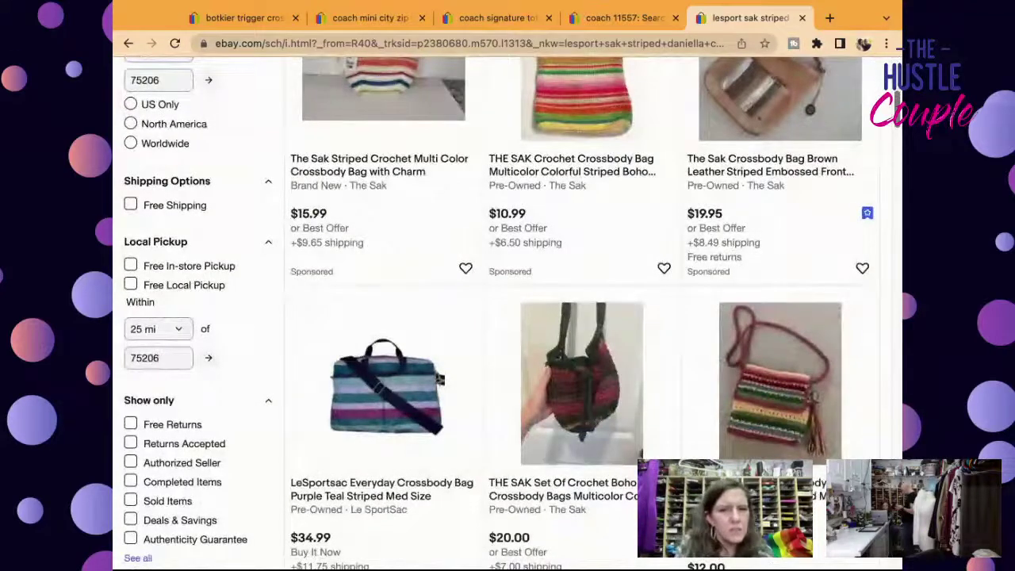
scroll(579, 317, down, 3)
scroll(579, 317, down, 4)
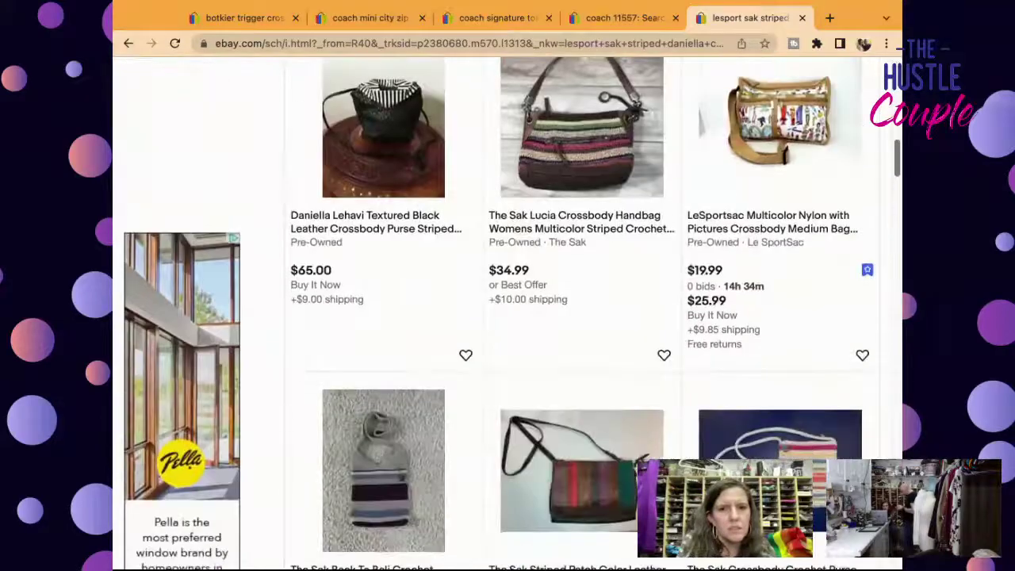
scroll(508, 318, down, 6)
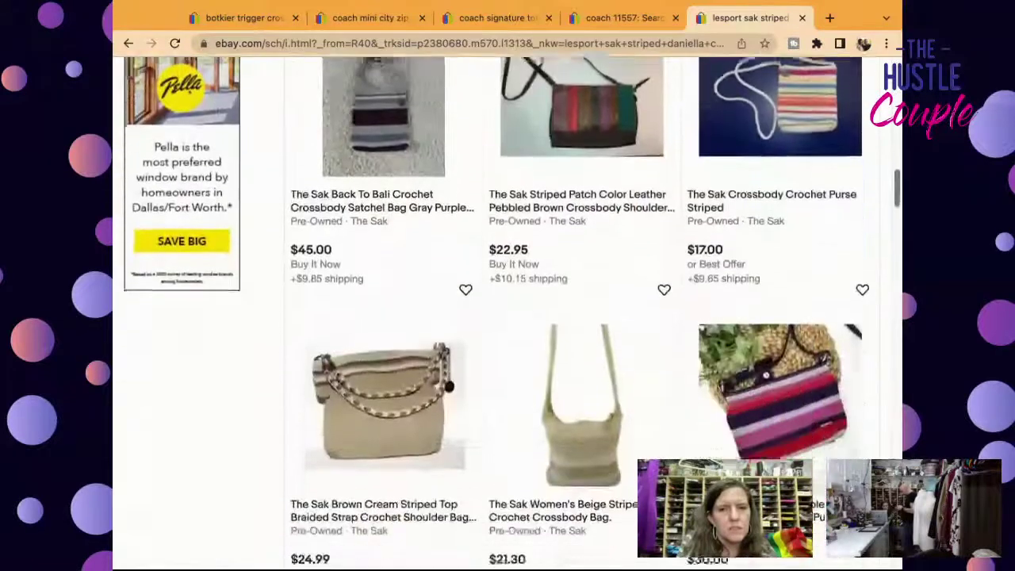
scroll(507, 317, down, 6)
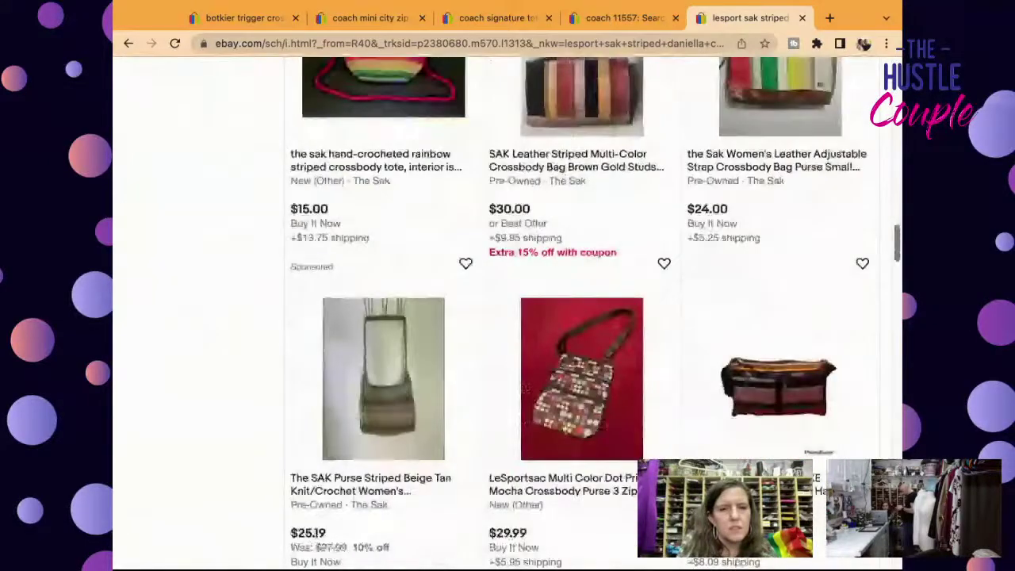
scroll(594, 453, down, 15)
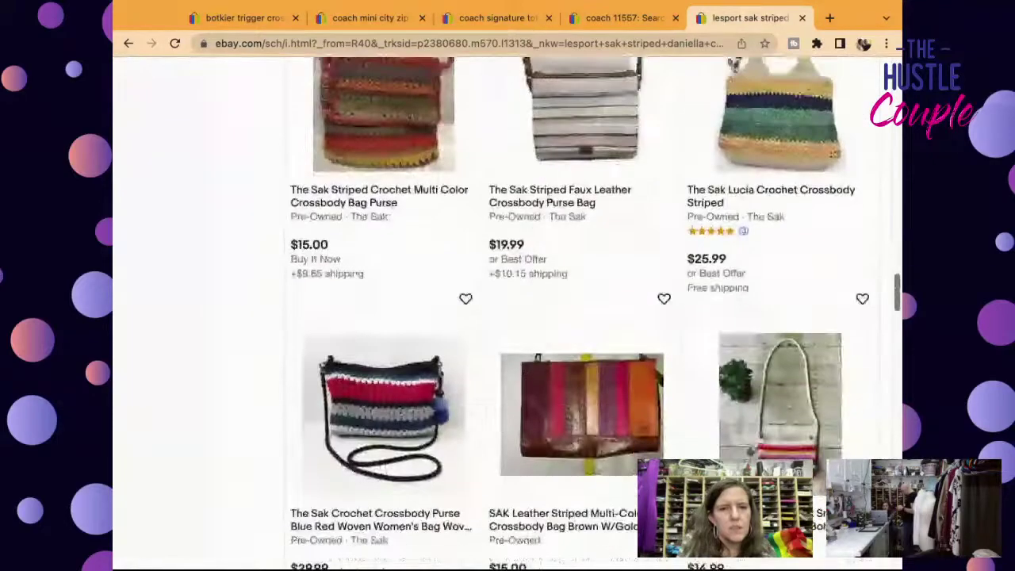
scroll(508, 317, down, 5)
scroll(508, 317, up, 1)
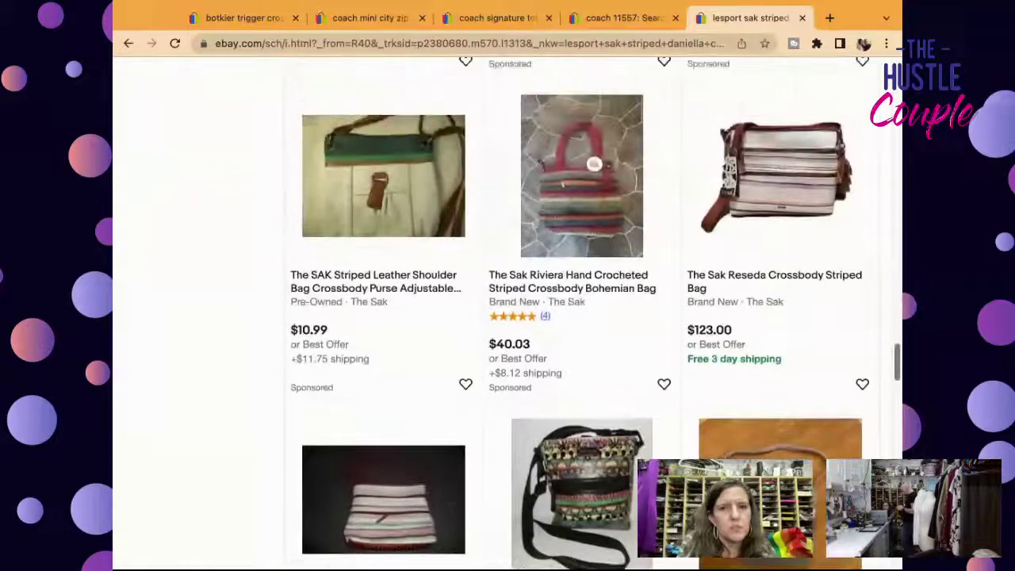
Limit the results for "lesport sak striped daniella crossbody" to sold items and look through the sold listings.
scroll(507, 317, down, 1)
scroll(507, 317, down, 20)
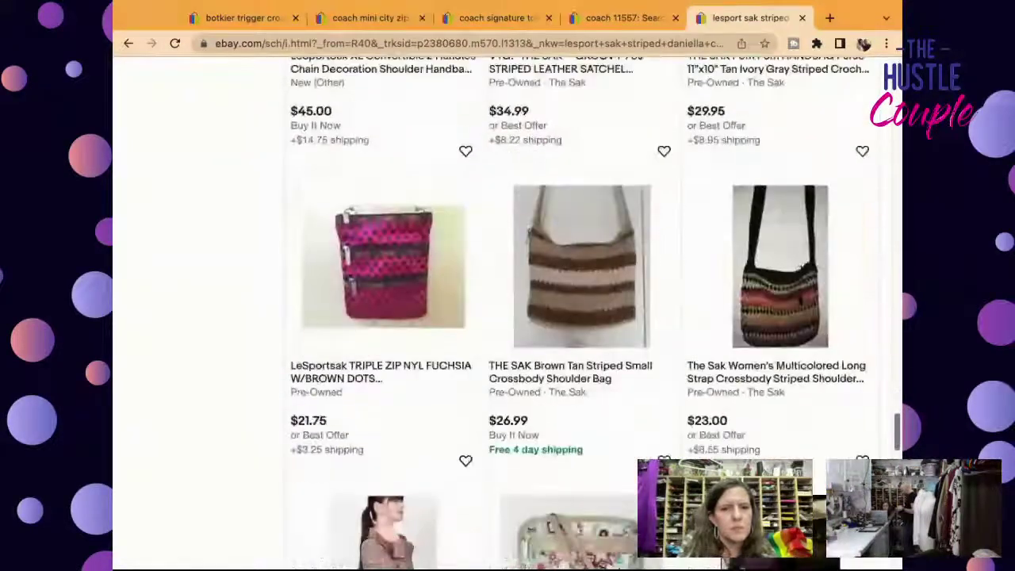
scroll(690, 194, up, 15)
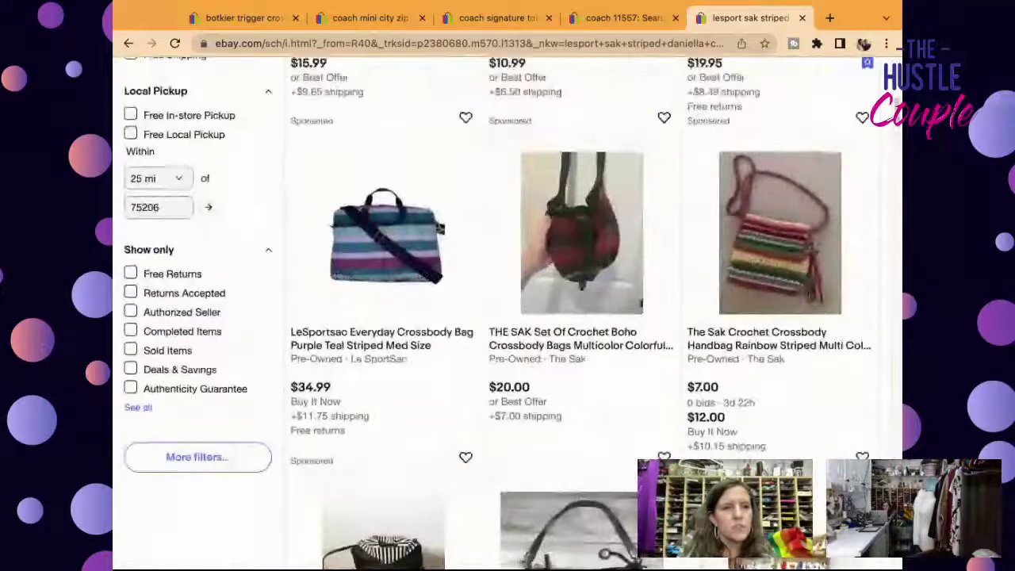
click(188, 354)
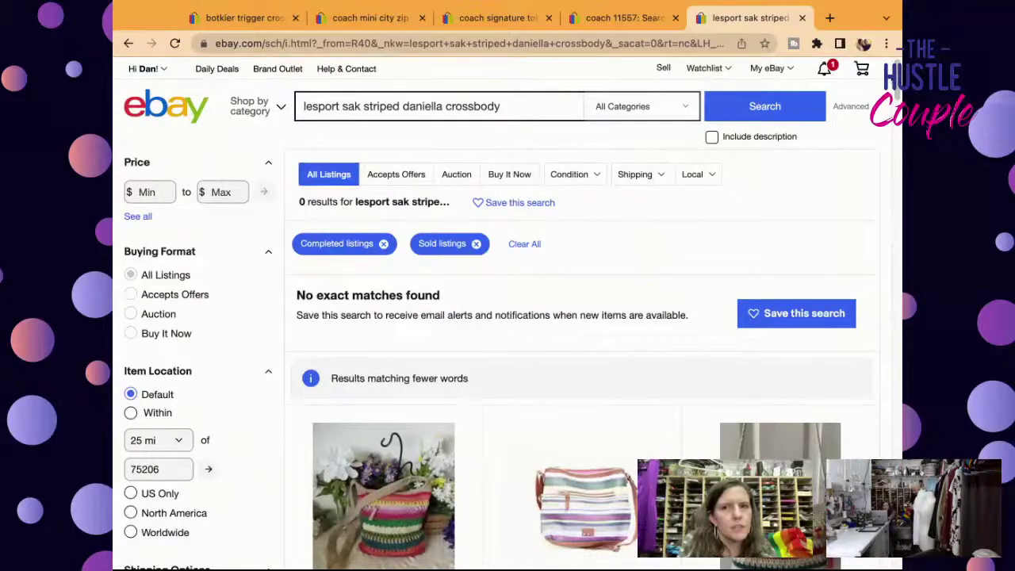
scroll(579, 317, down, 10)
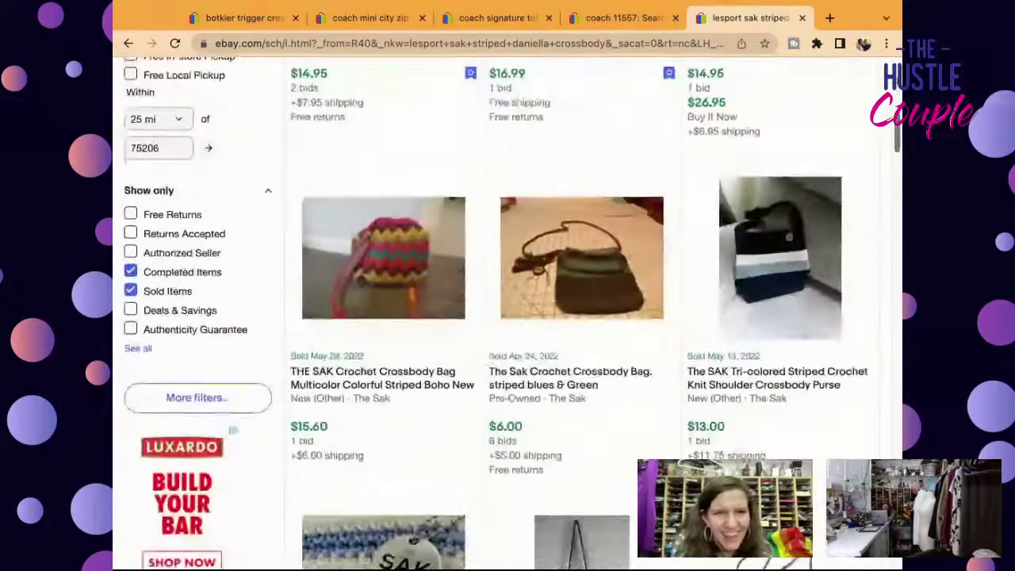
scroll(507, 317, down, 5)
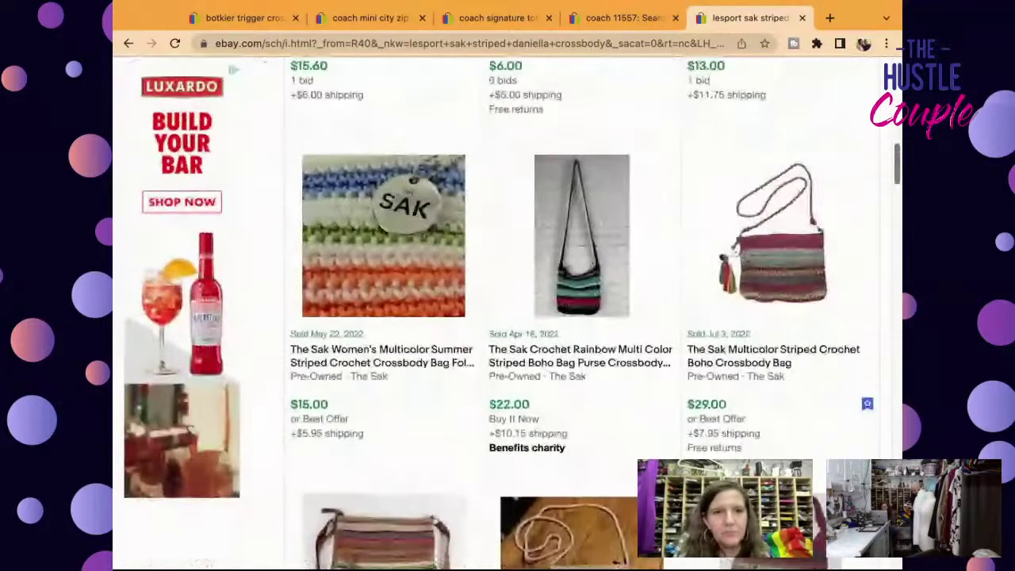
scroll(508, 317, down, 10)
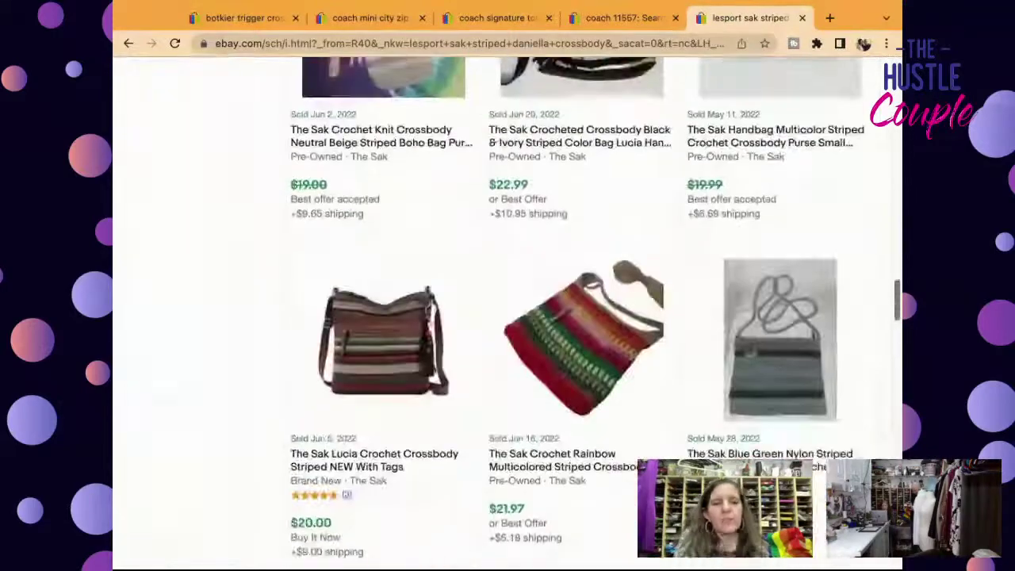
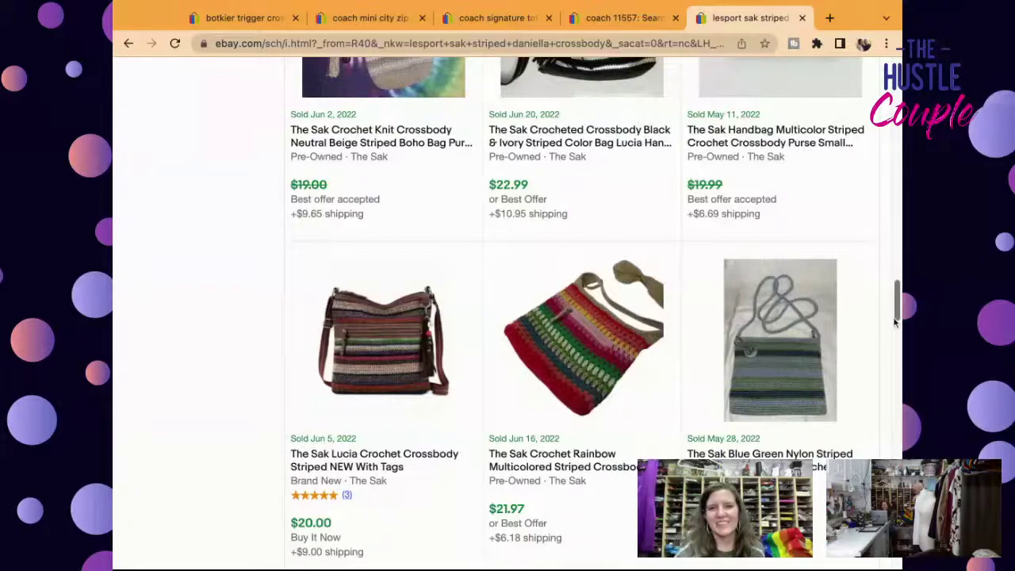
Search the sold listings for "lesport sak striped classic mini hobo".
scroll(587, 317, up, 20)
drag(402, 106, 555, 125)
text(classic)
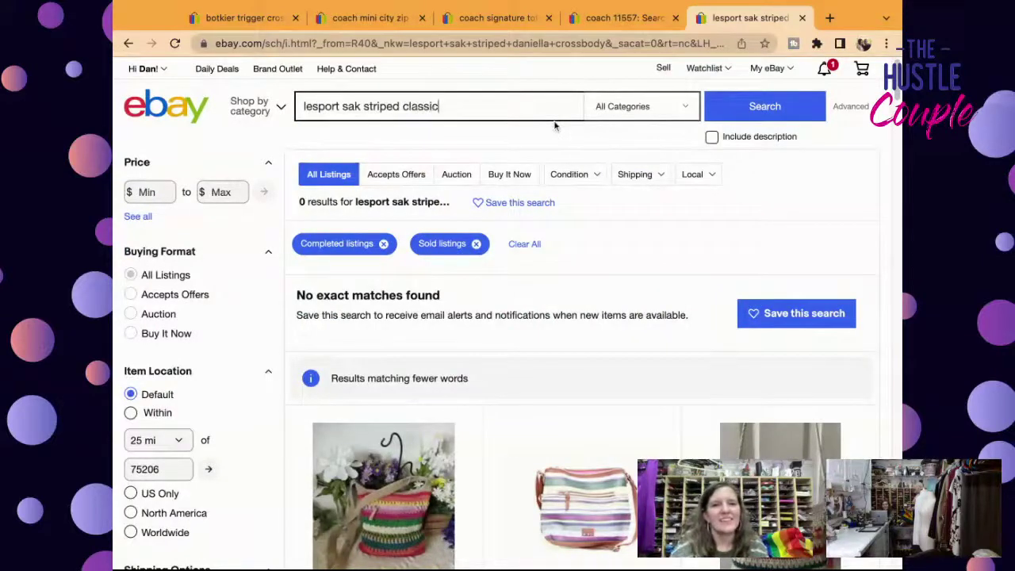
text( mini bobo)
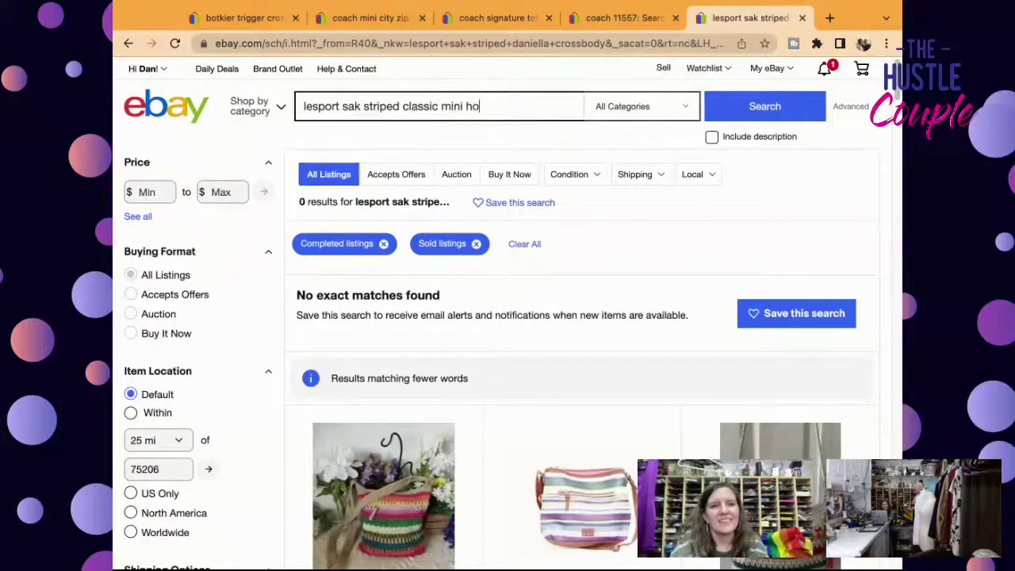
key(Return)
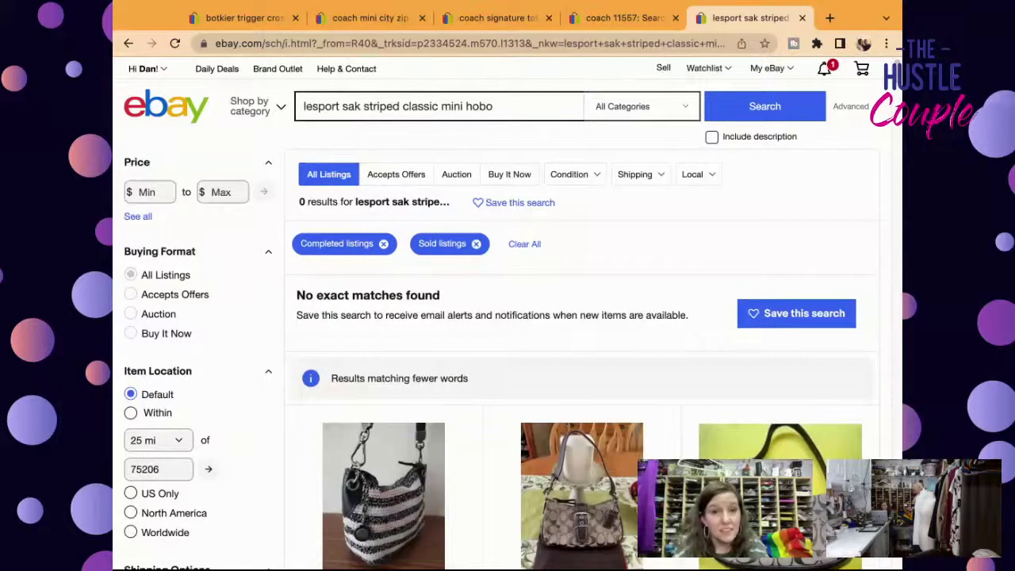
Correct the brand spelling from "sak" to "sac" and search for "lesport sac striped classic mini hobo".
scroll(362, 97, down, 5)
scroll(361, 97, up, 5)
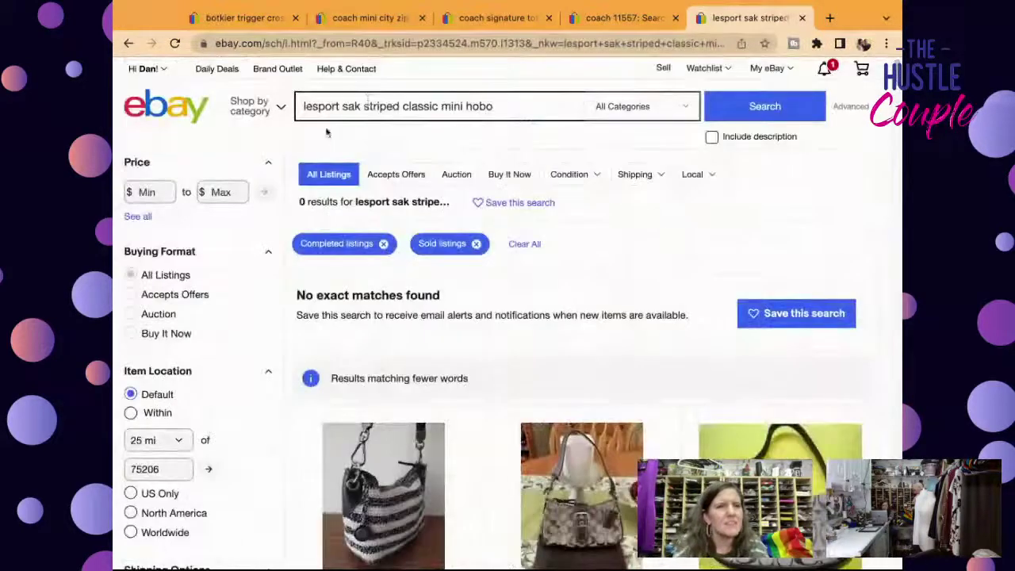
click(361, 97)
key(BackSpace)
text(c)
key(Return)
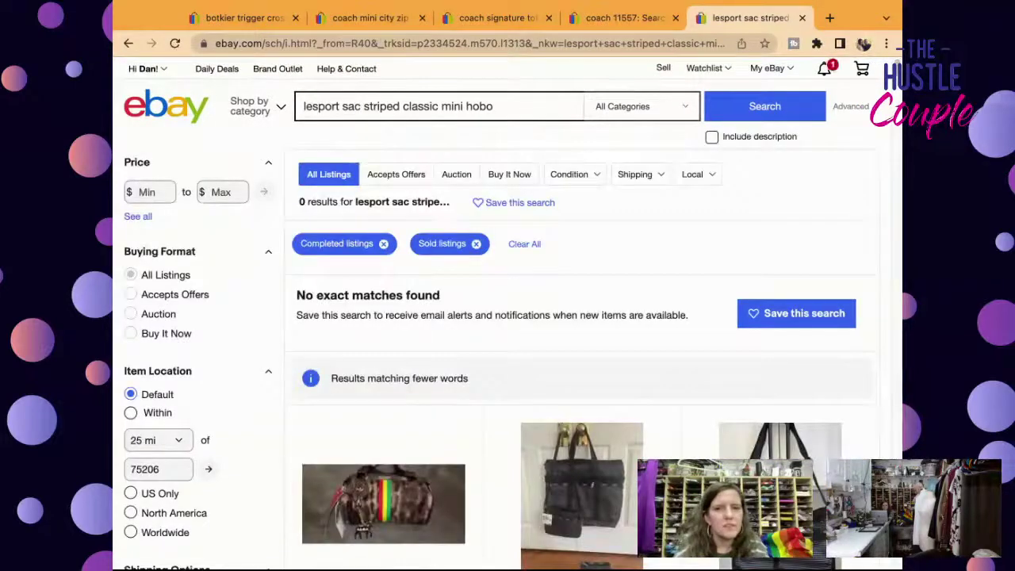
Examine the sold LeSportsac listings for a comparable striped bag and its selling price.
scroll(579, 317, down, 5)
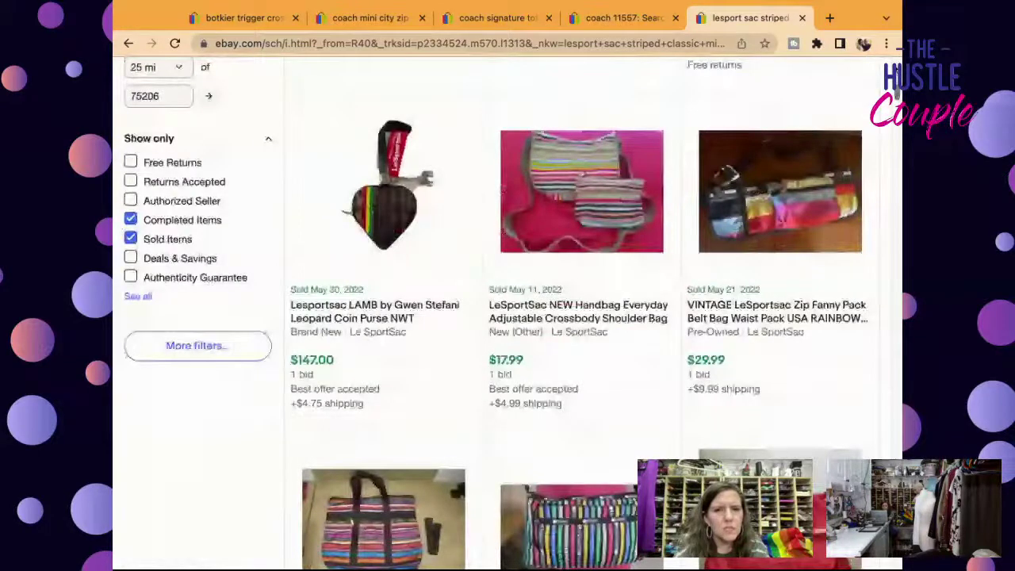
scroll(579, 317, down, 6)
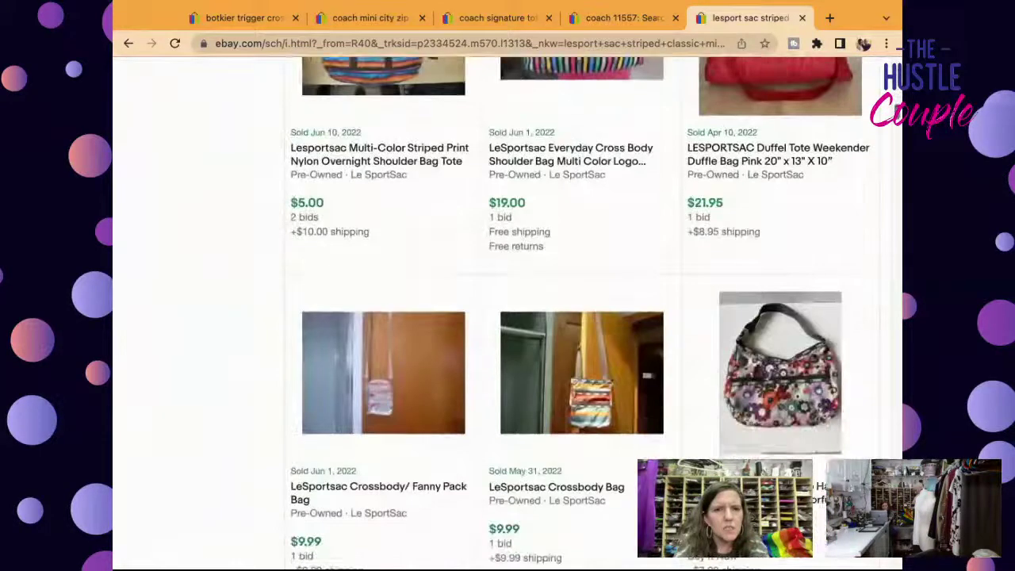
scroll(578, 317, down, 5)
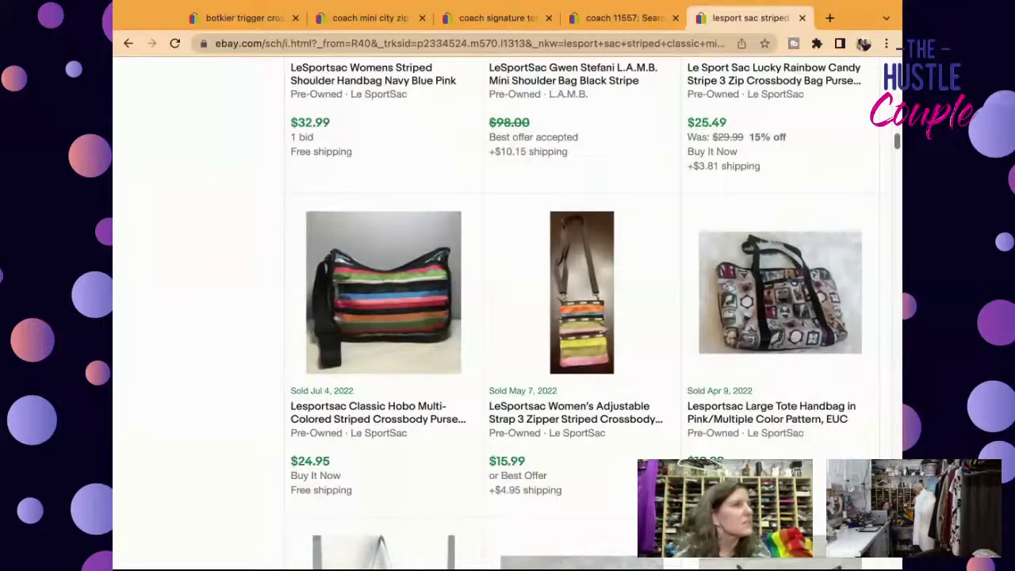
scroll(579, 317, down, 3)
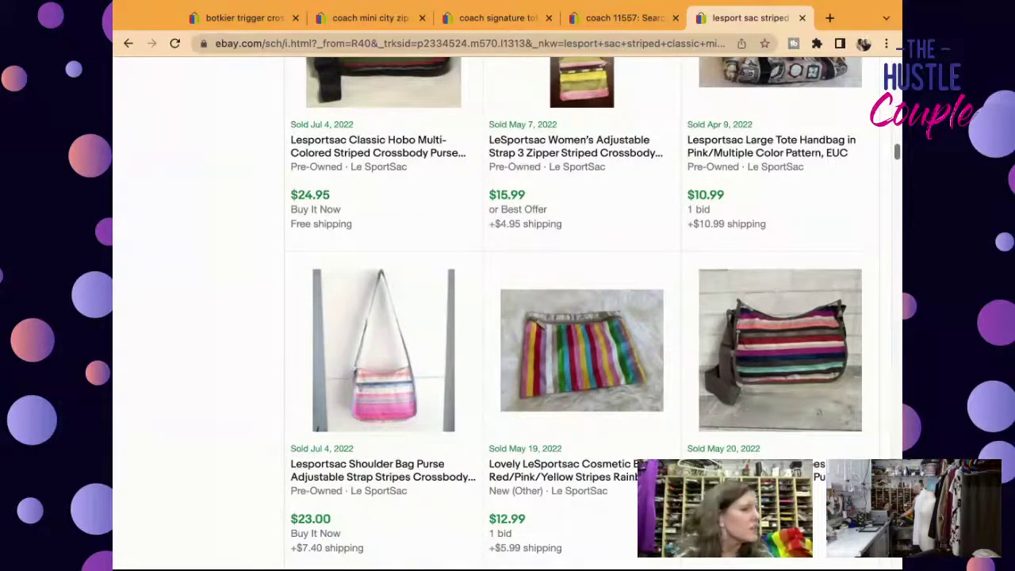
scroll(582, 317, down, 10)
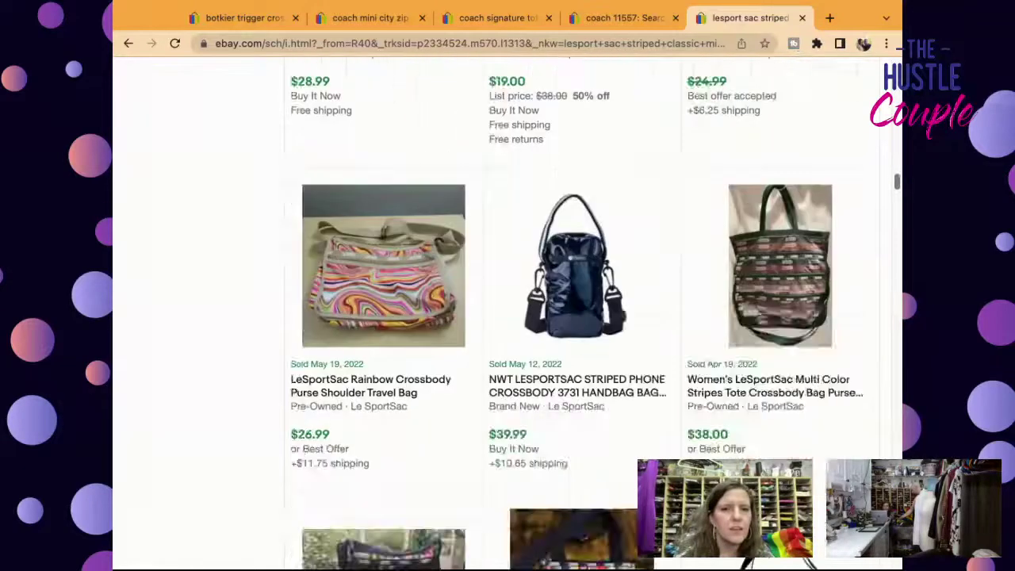
scroll(582, 317, down, 10)
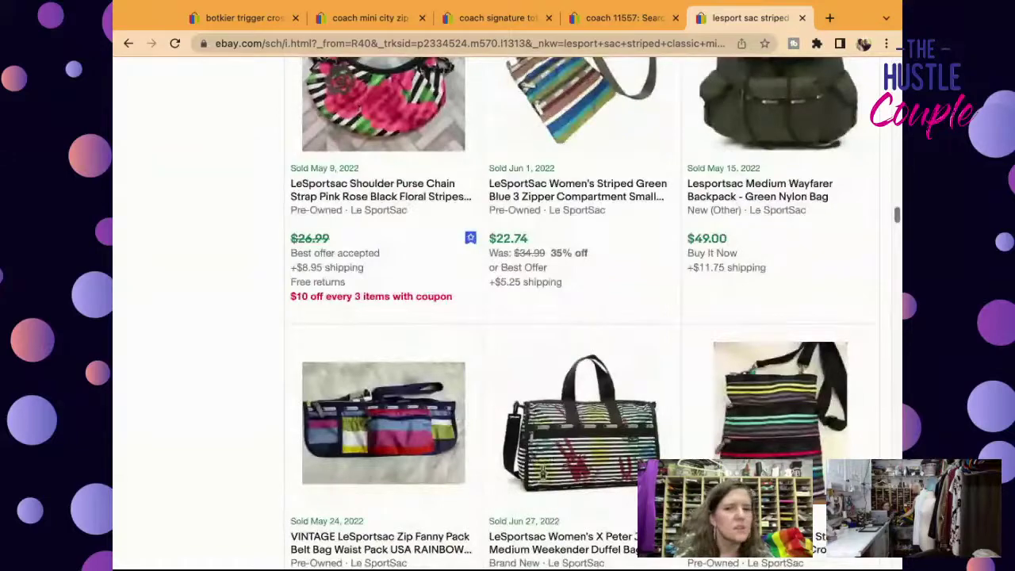
scroll(583, 317, down, 8)
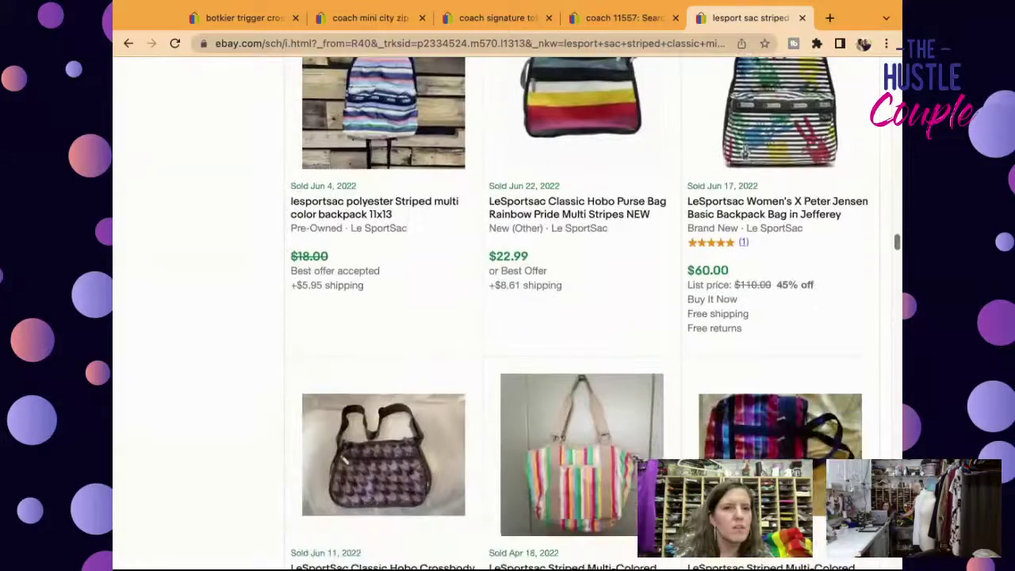
scroll(583, 317, down, 3)
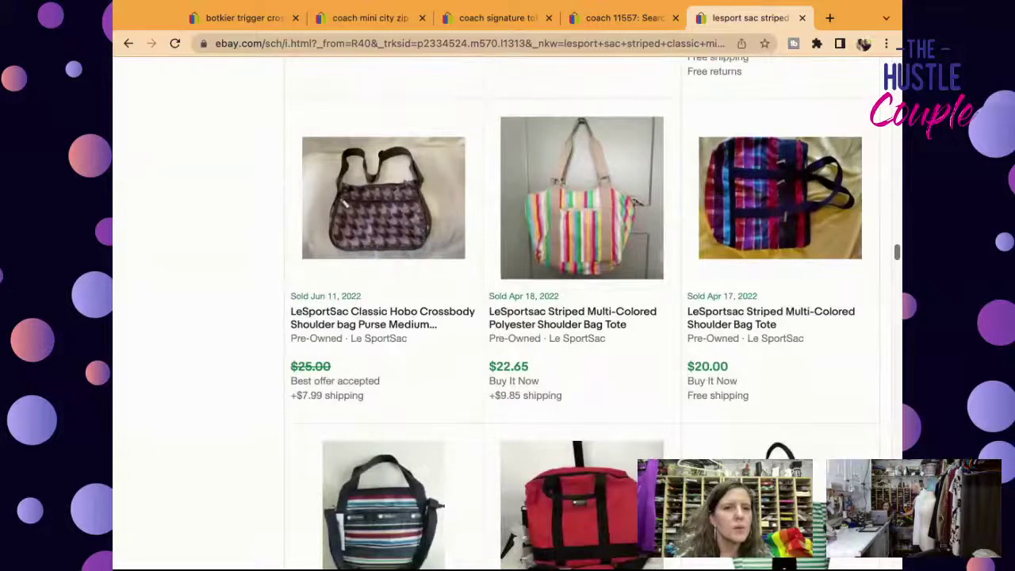
scroll(583, 317, down, 2)
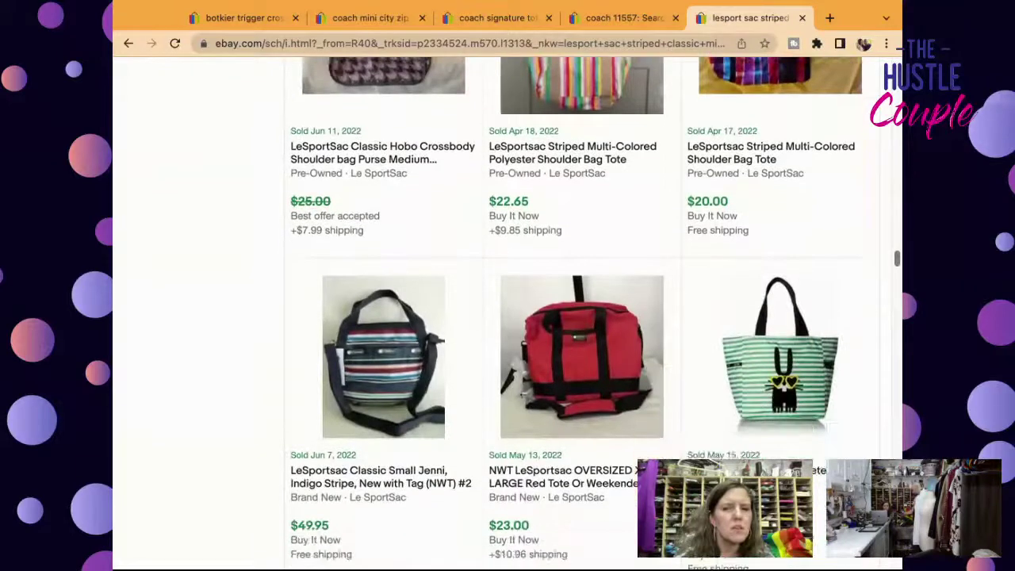
scroll(583, 317, down, 3)
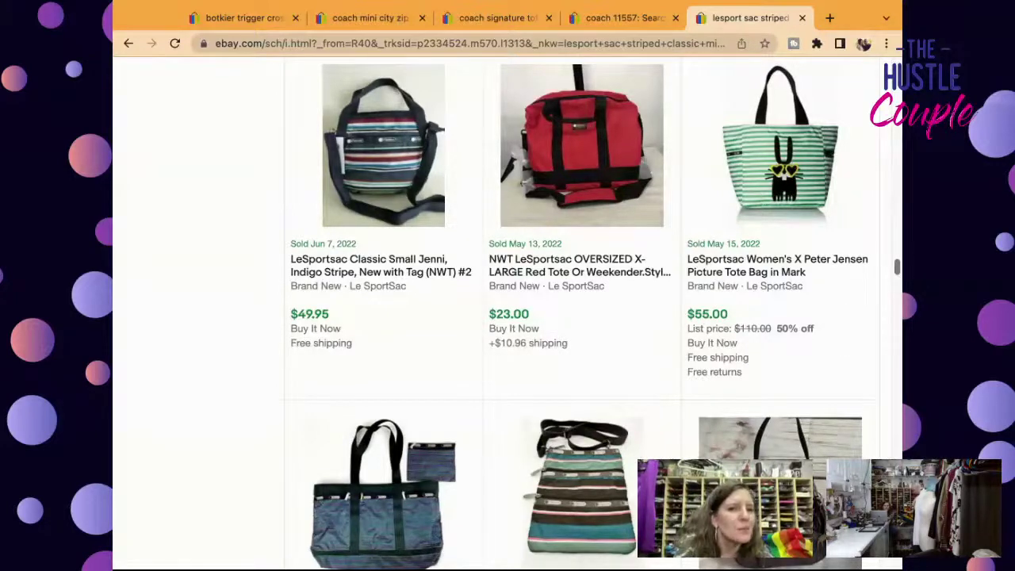
Open the sold LeSportsac Classic Small Jenni, Indigo Stripe listing and start a new listing based on it.
click(403, 272)
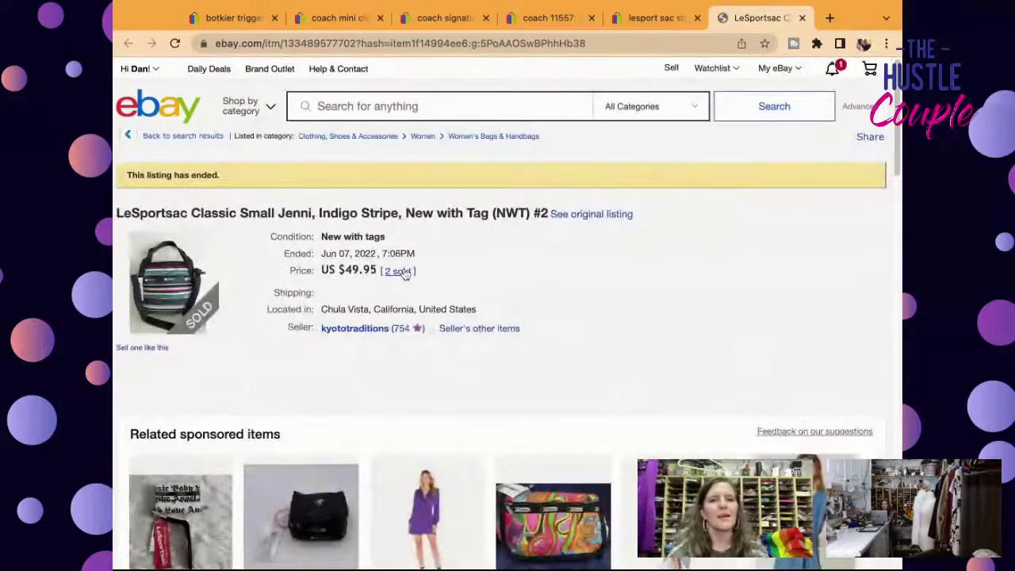
click(150, 347)
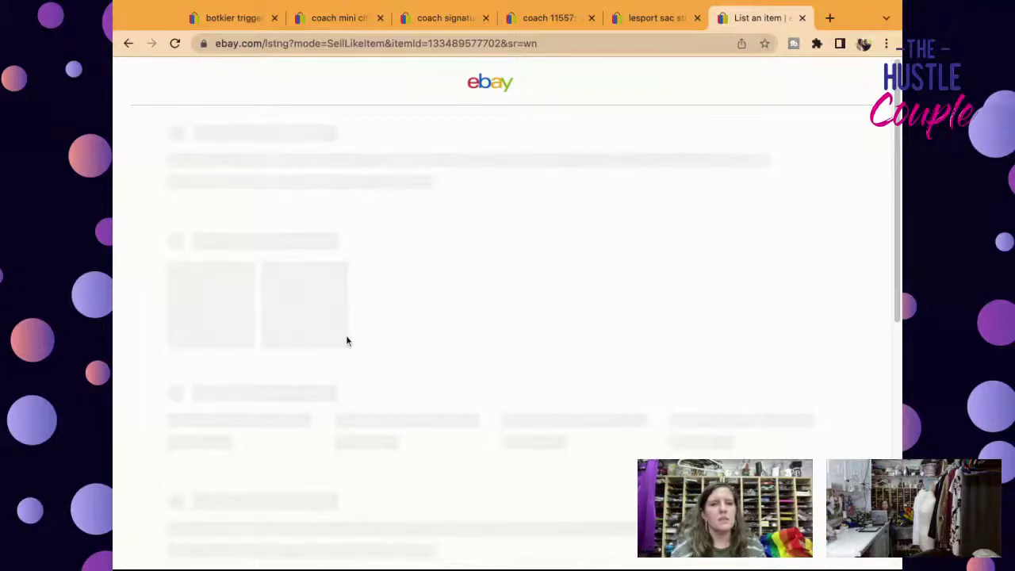
Replace the item title's ending after "Indigo Stripe," with "mini hobo purse handbag travel" and set the custom label (SKU) to 4530.
scroll(235, 316, down, 5)
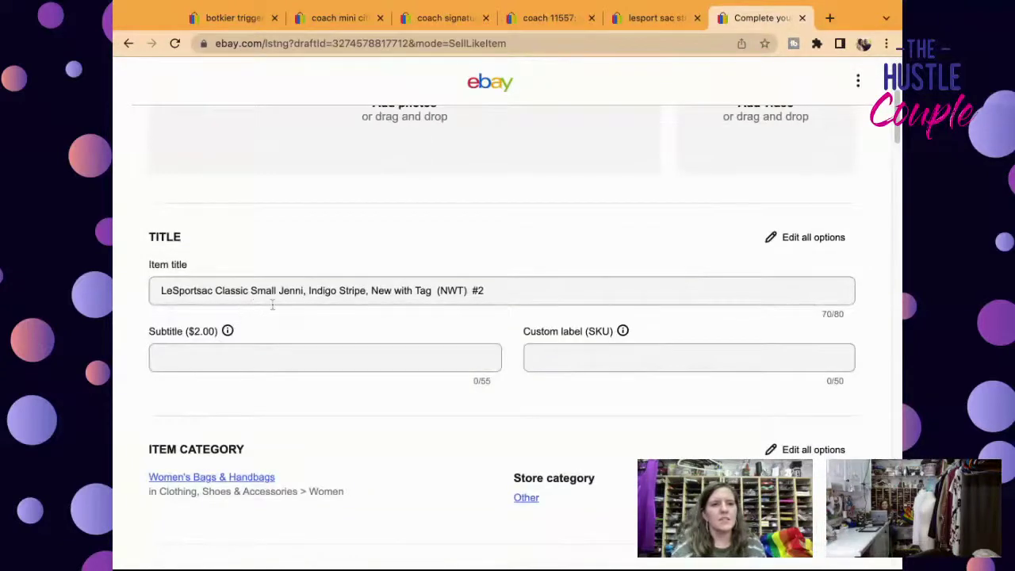
click(372, 290)
key(shift+End)
text(mini hob)
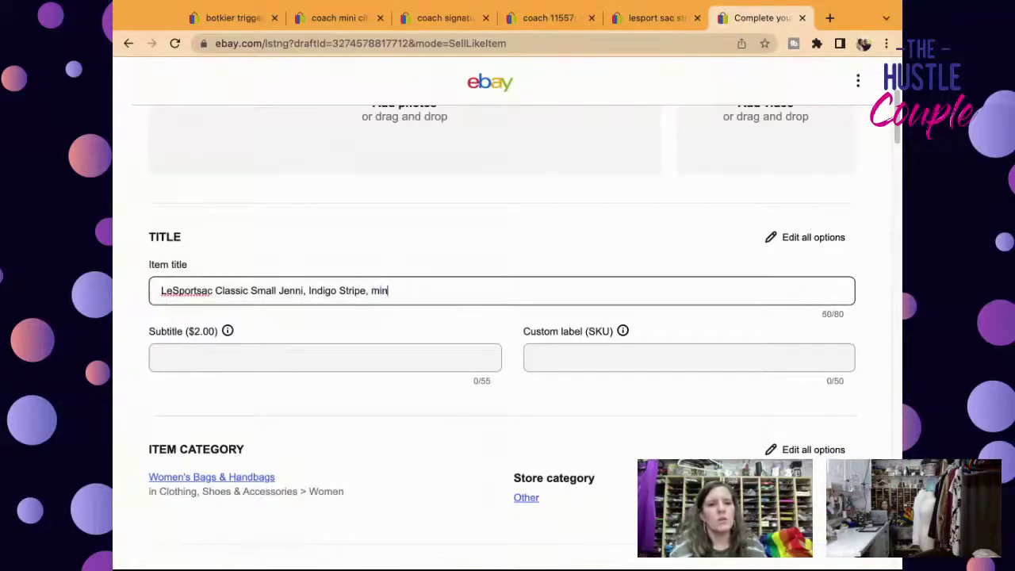
text(o )
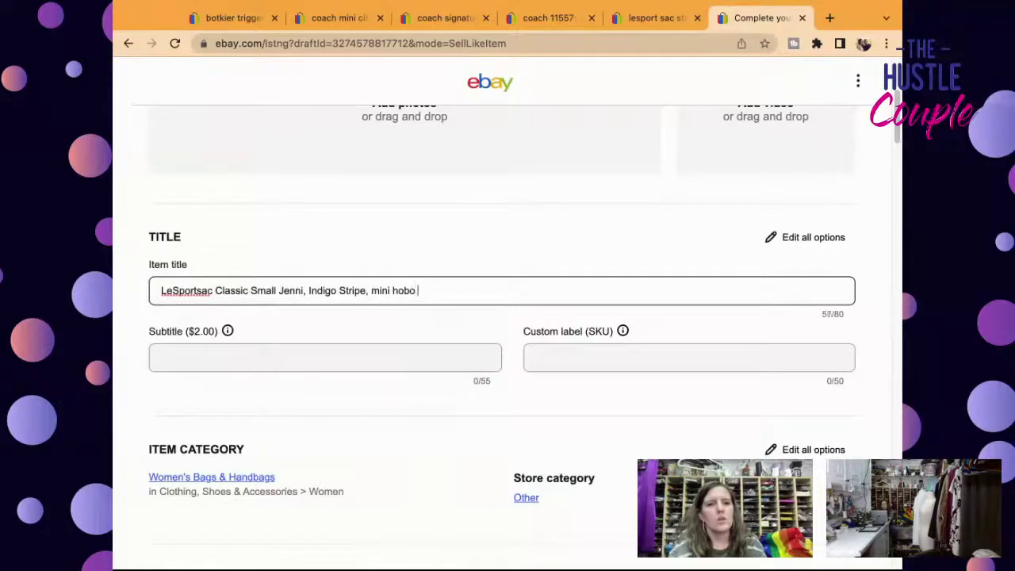
text(purse handbag travel)
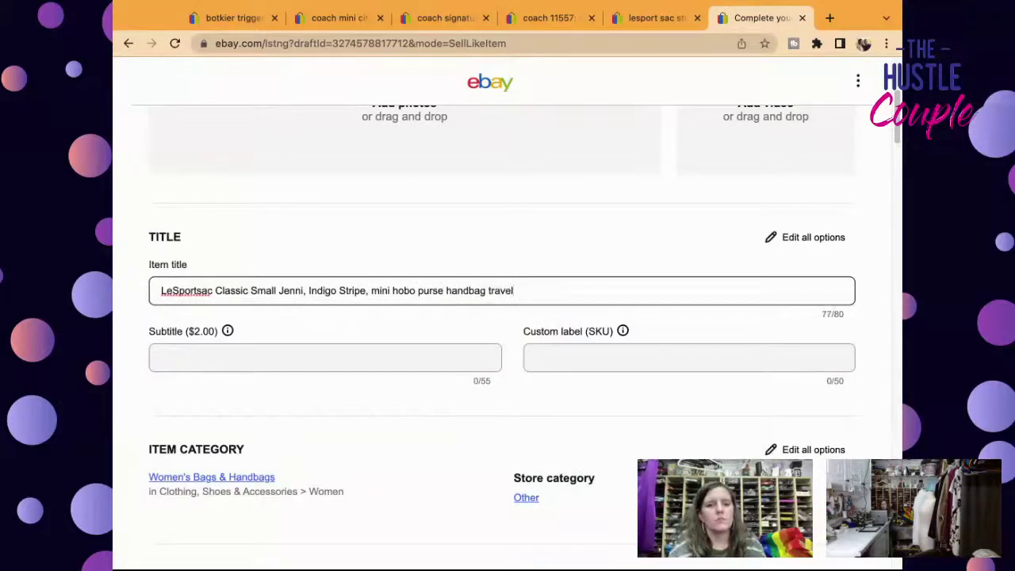
click(560, 358)
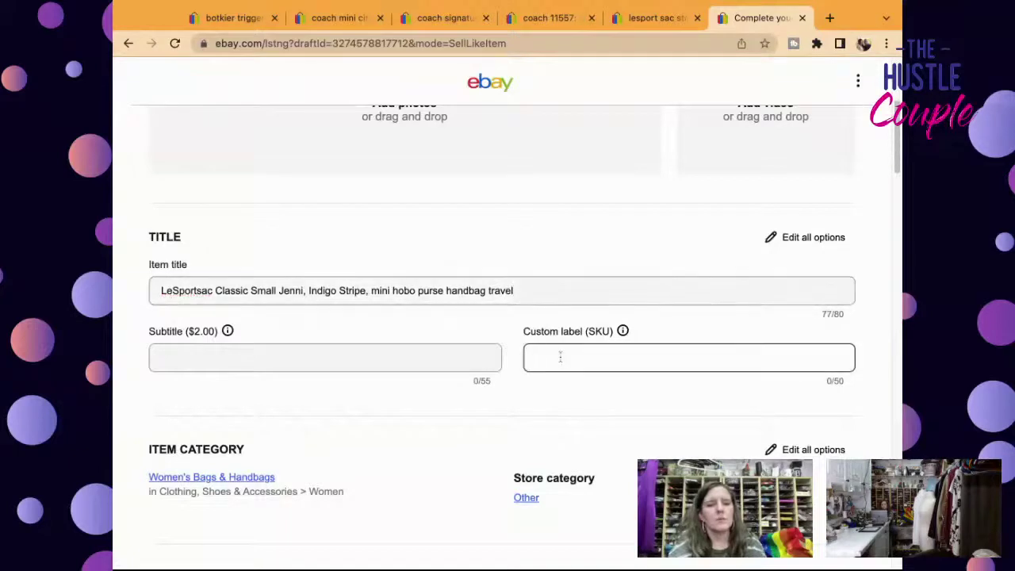
text(4530)
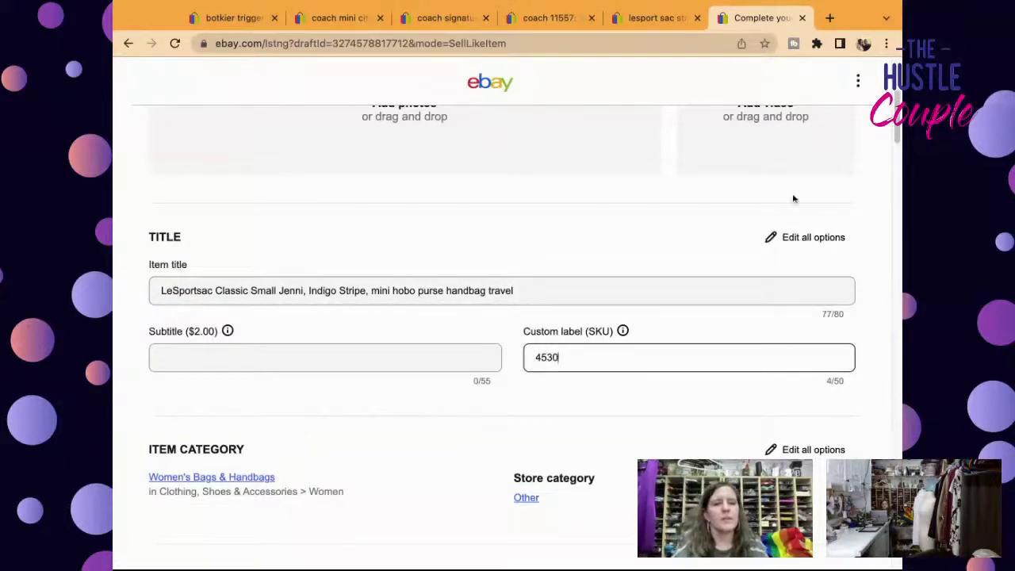
Select the entire item title and switch to another application.
triple_click(654, 295)
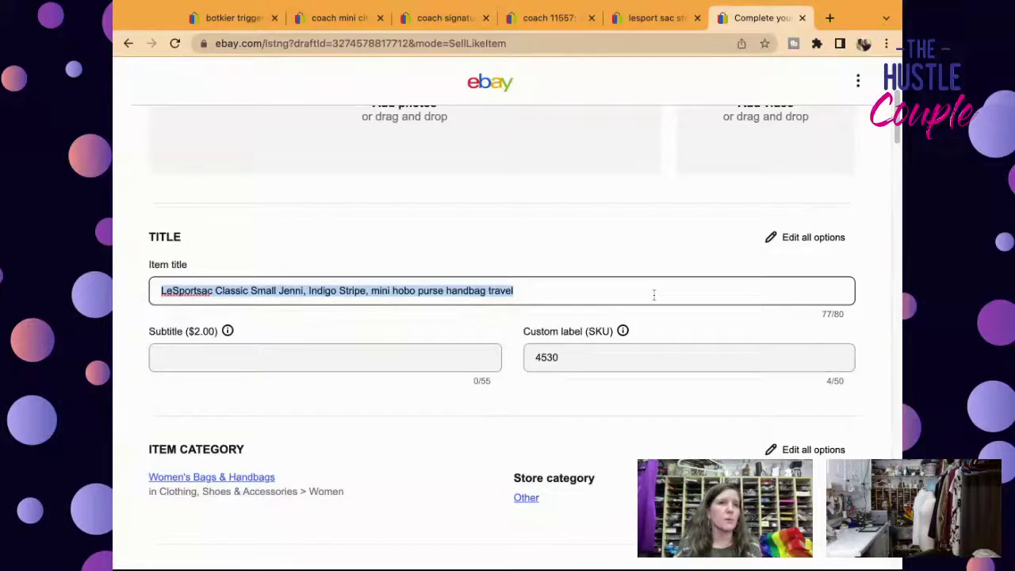
key(super+Tab)
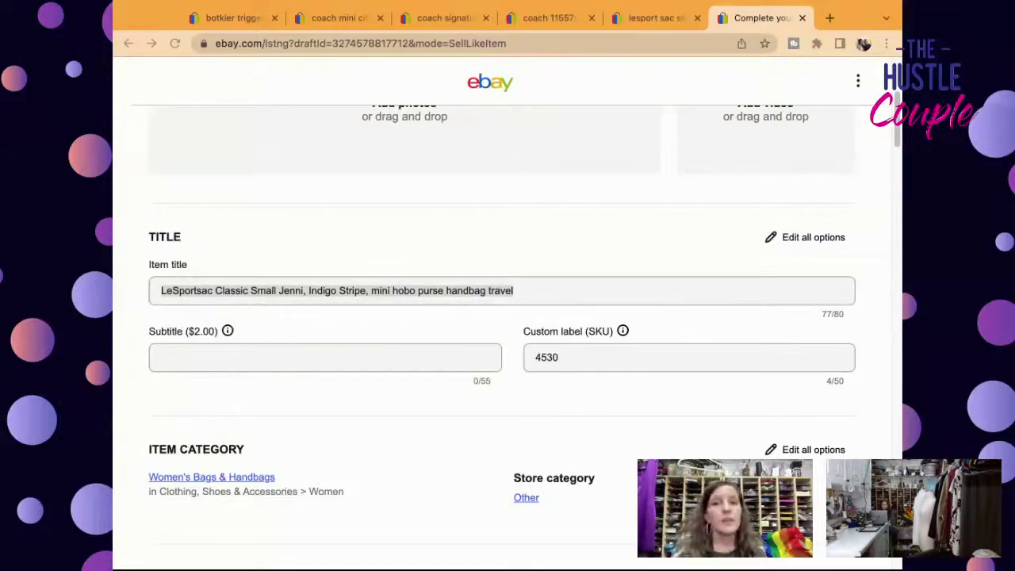
scroll(502, 338, down, 1)
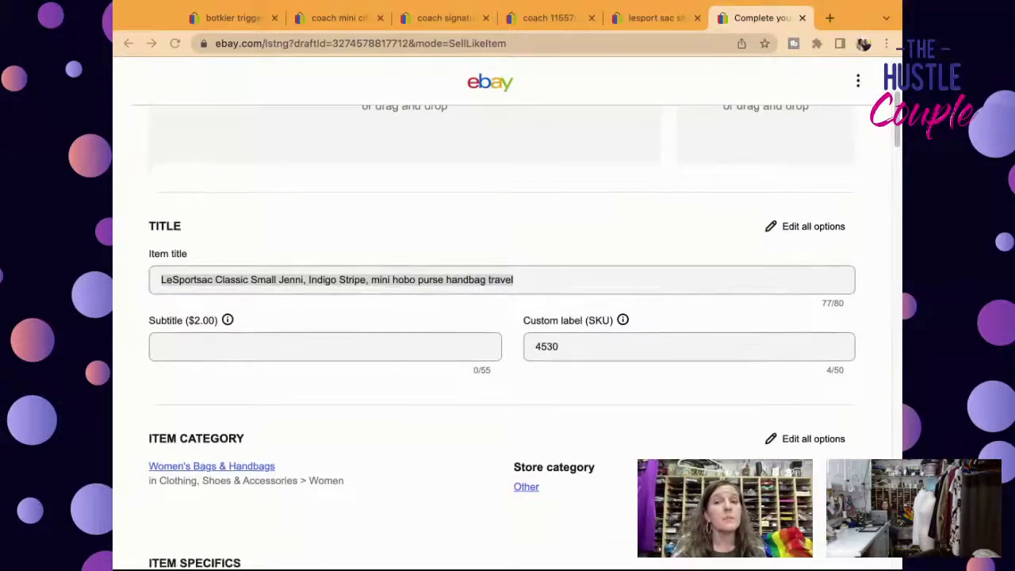
scroll(502, 337, down, 1)
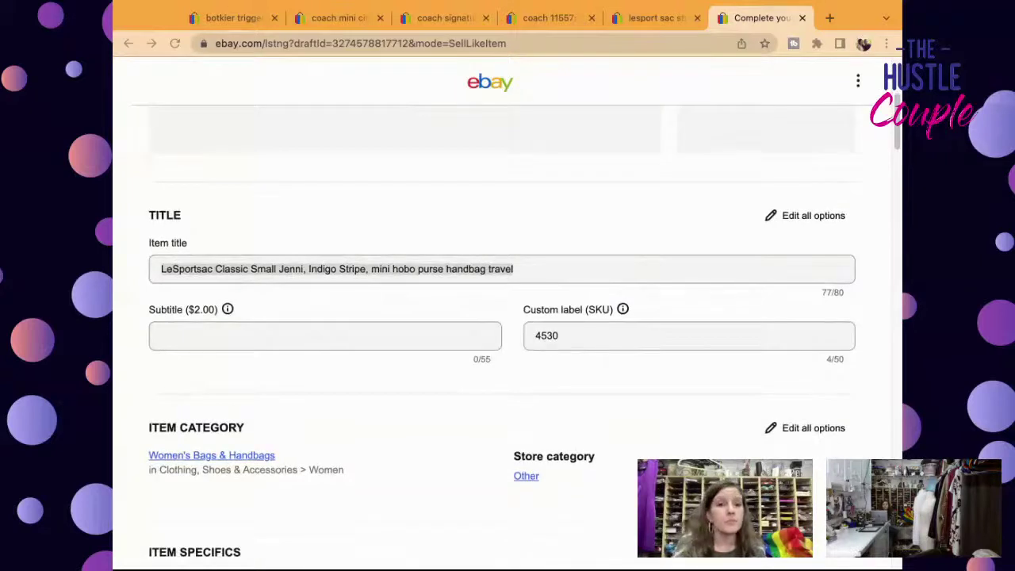
scroll(502, 355, down, 1)
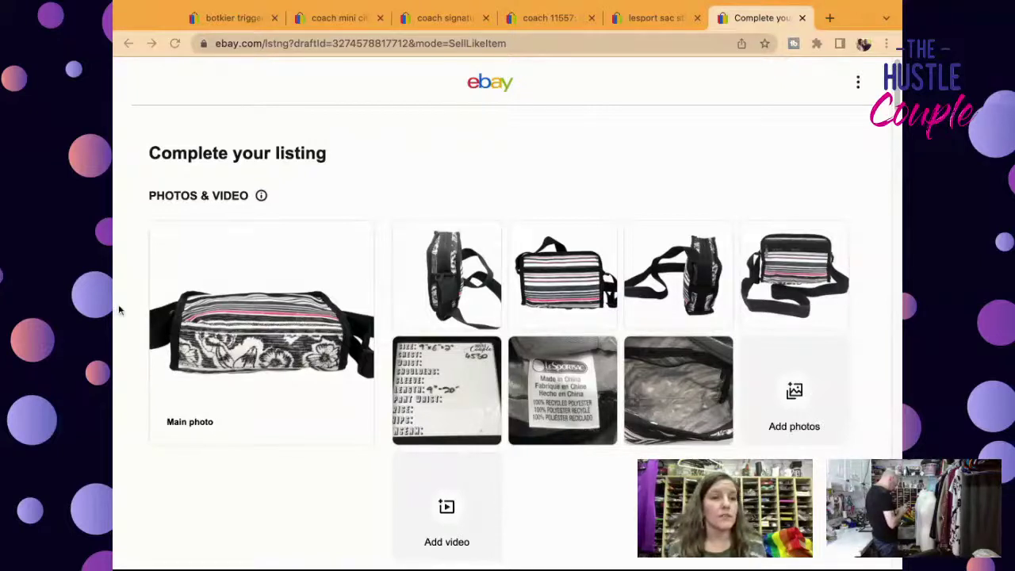
Reorder the photos so the striped bag with its strap looped in front is the main photo, the other striped view second, and the measurement card last.
mouse_move(535, 349)
drag(811, 314, 262, 325)
drag(661, 310, 492, 275)
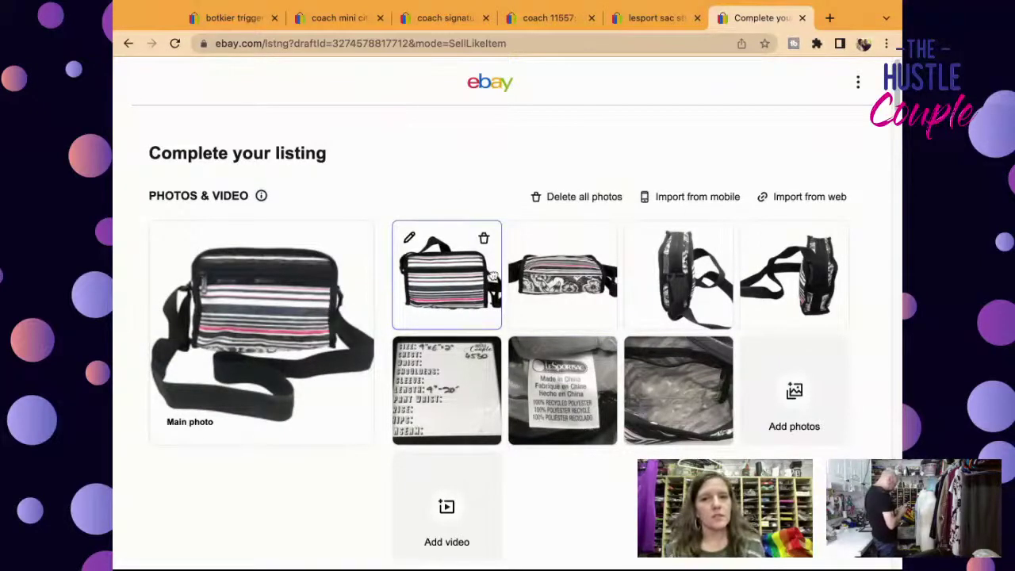
drag(420, 413, 701, 422)
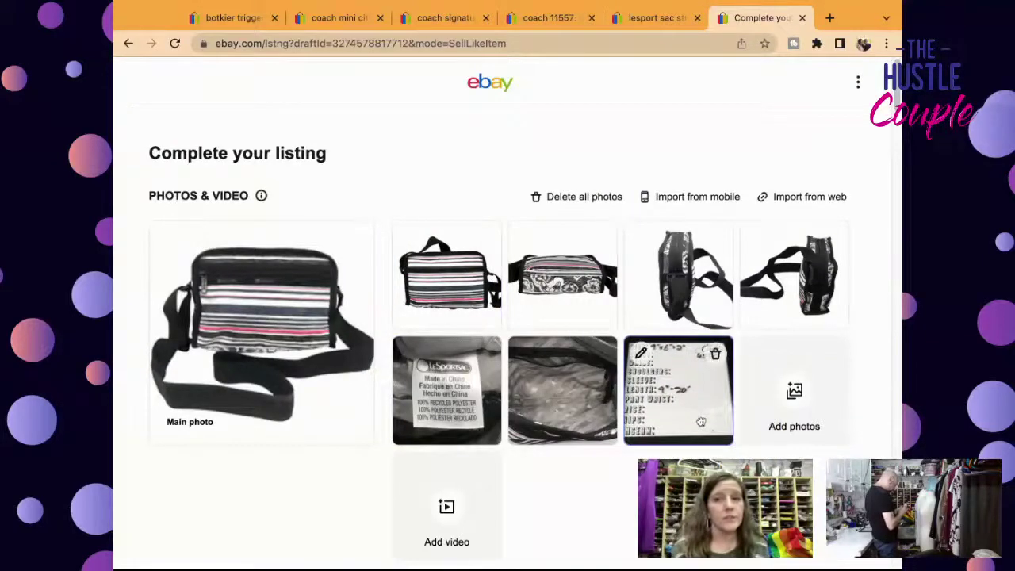
Capitalize the last words of the item title so it ends in "Mini Hobo Purse Handbag Travel".
scroll(701, 422, down, 4)
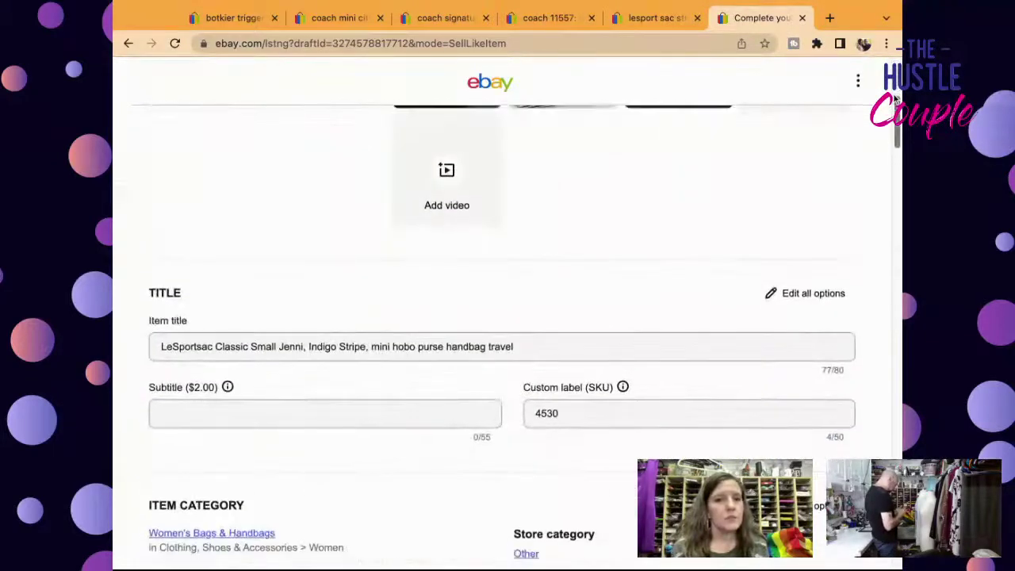
triple_click(373, 348)
click(372, 349)
key(BackSpace)
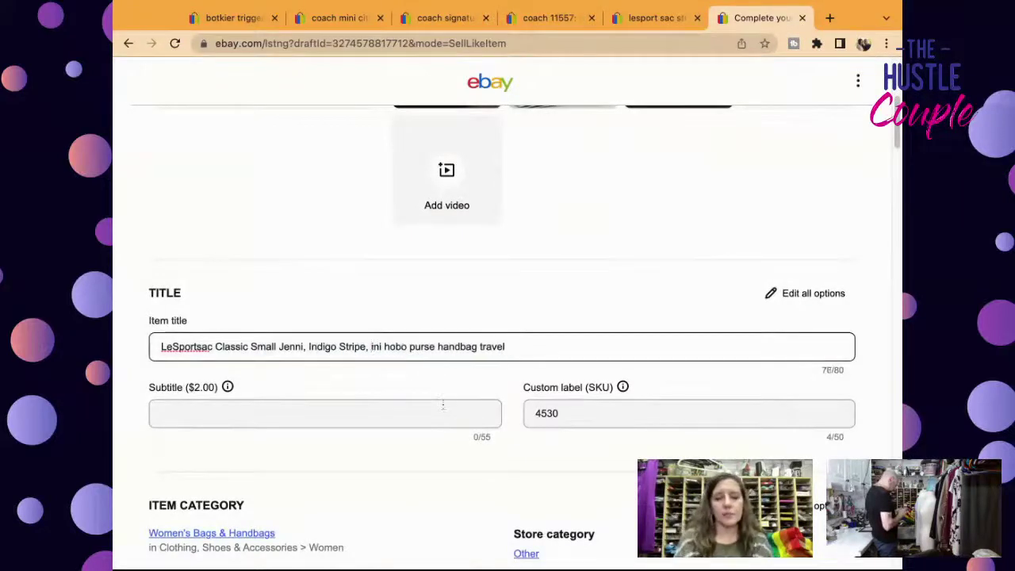
text(M)
key(Delete)
text(H)
click(420, 347)
key(Delete)
text(P)
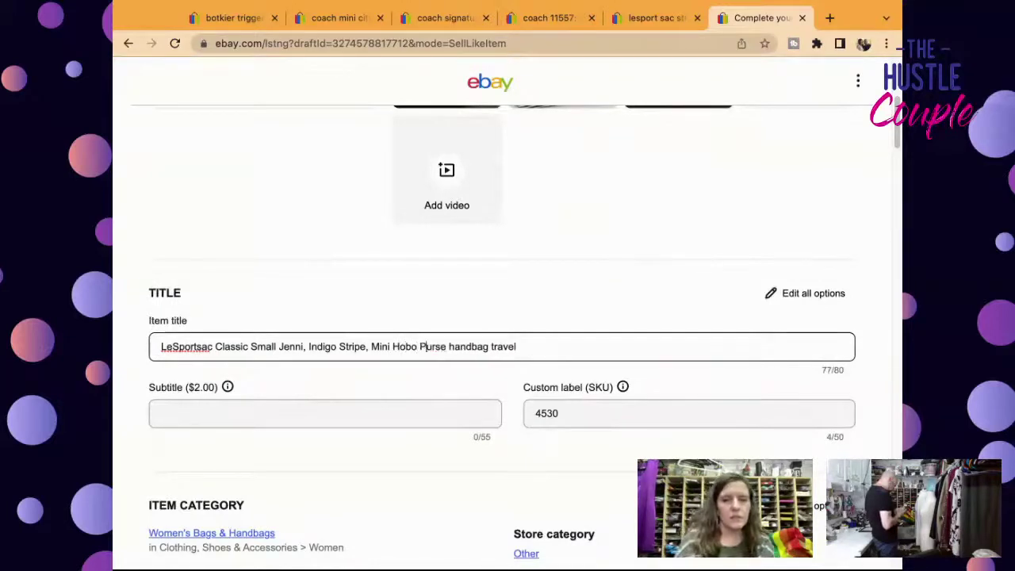
click(448, 347)
key(Delete)
text(H)
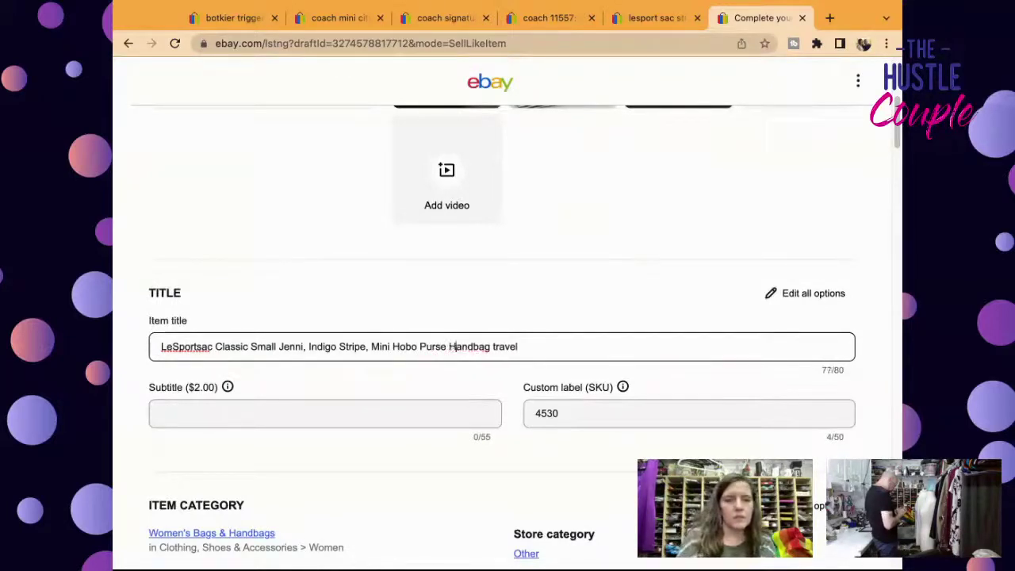
click(493, 347)
key(Delete)
text(T)
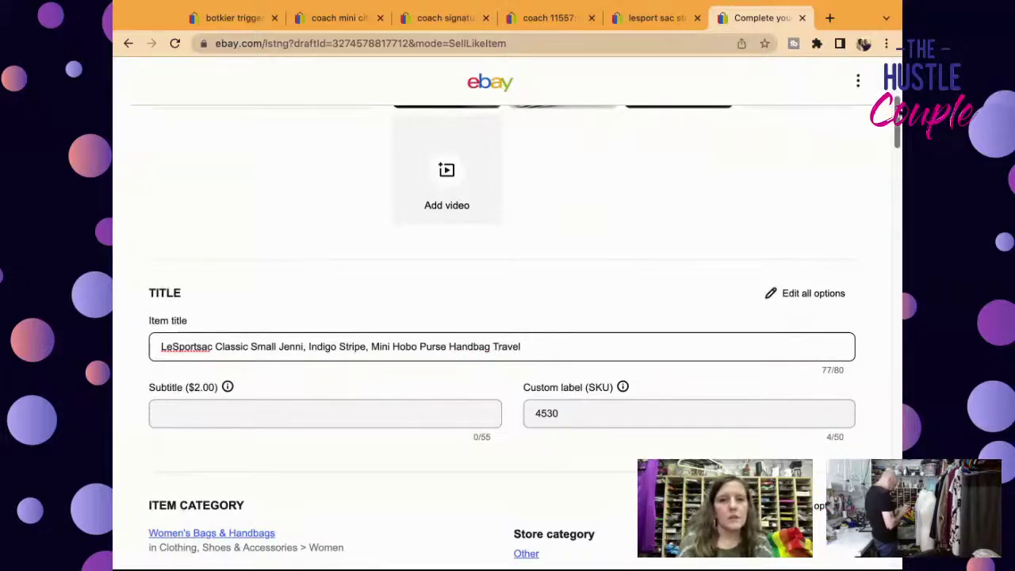
In the item specifics, set both the handle/strap color and the lining color to Multicolor, and Vintage to No.
scroll(737, 331, down, 5)
scroll(508, 333, down, 4)
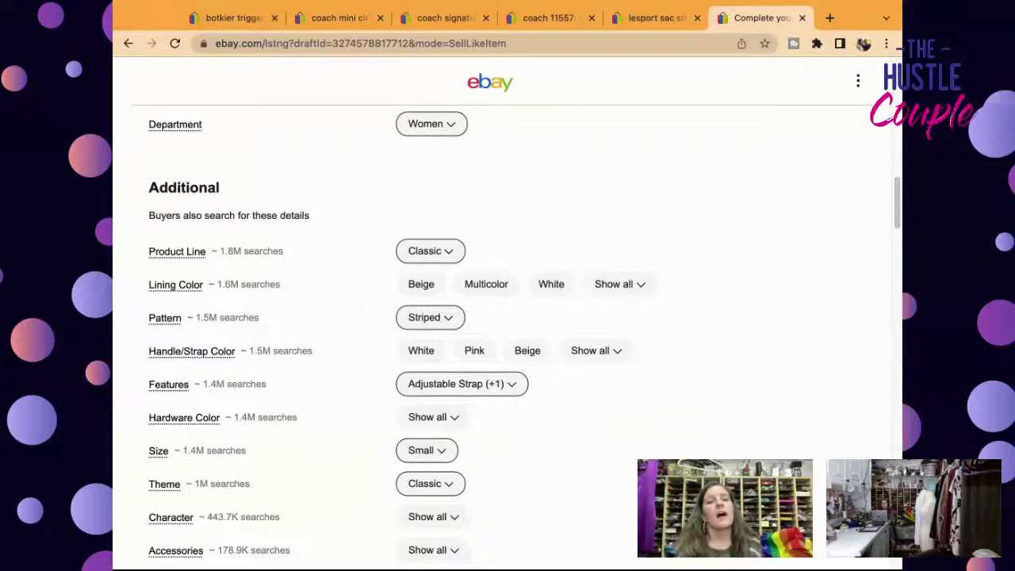
click(601, 355)
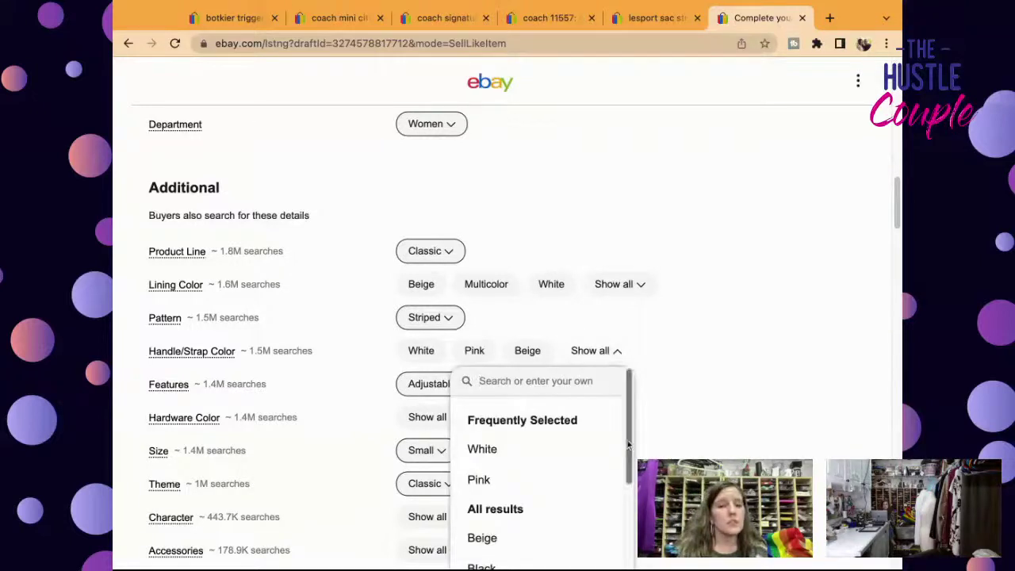
scroll(628, 445, down, 3)
scroll(627, 440, down, 3)
click(490, 414)
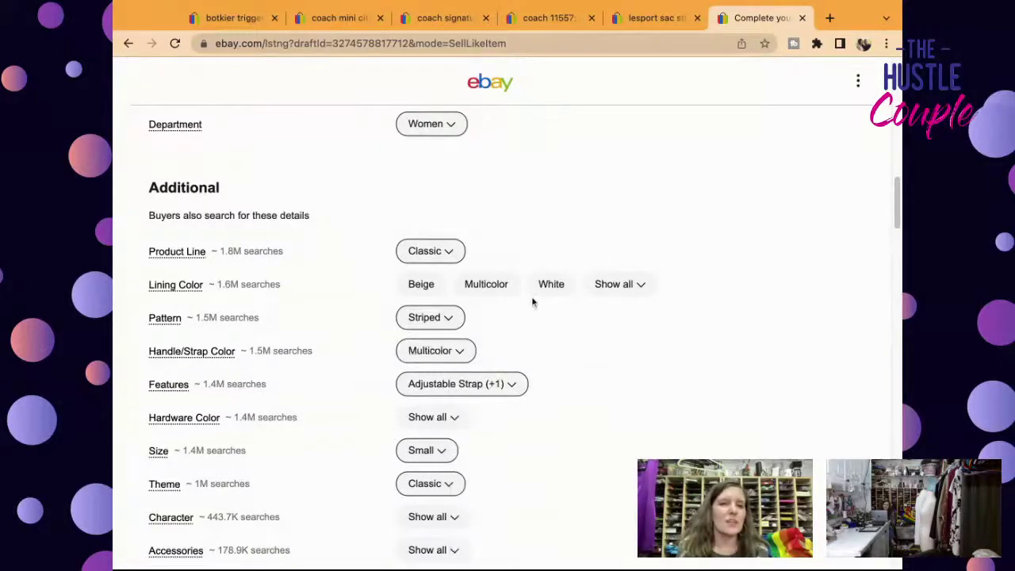
click(483, 285)
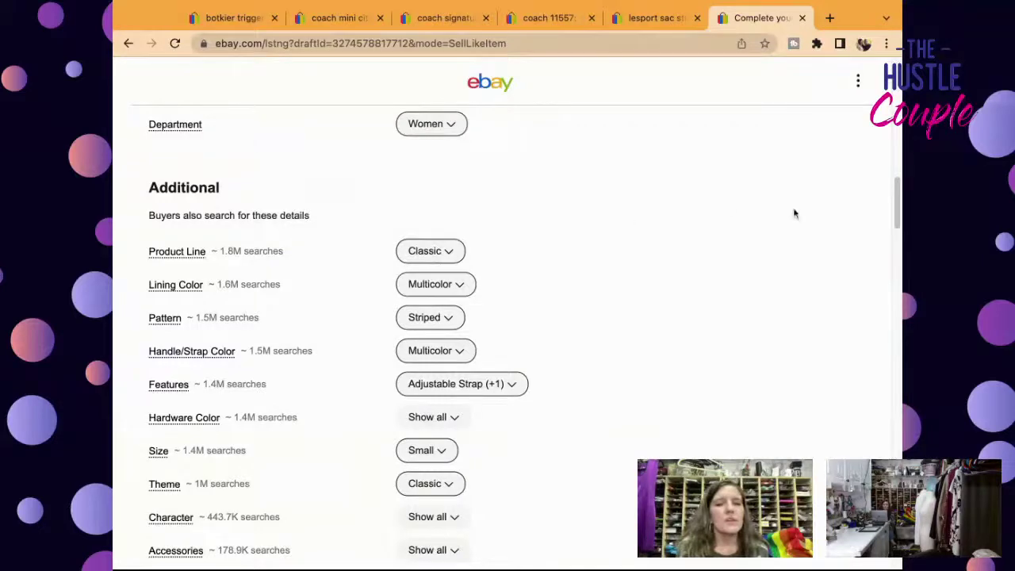
drag(899, 202, 897, 237)
click(459, 286)
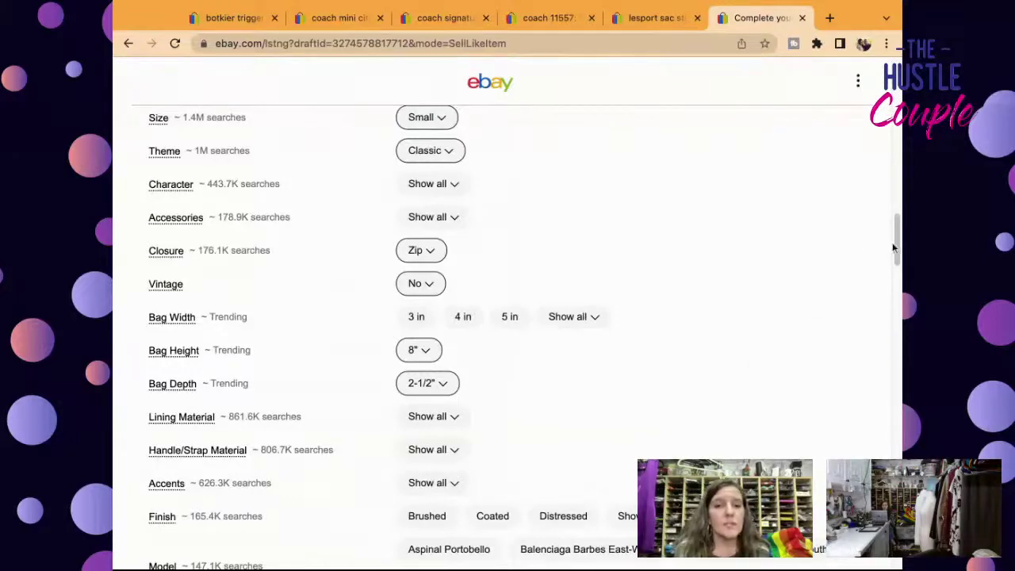
Set the condition to Pre-owned with the description "Excellent Pre-Owned Condition. No Rips, Stains, or Tears. Please See Detailed Measurements in the Photos.".
scroll(893, 249, down, 6)
scroll(896, 251, down, 3)
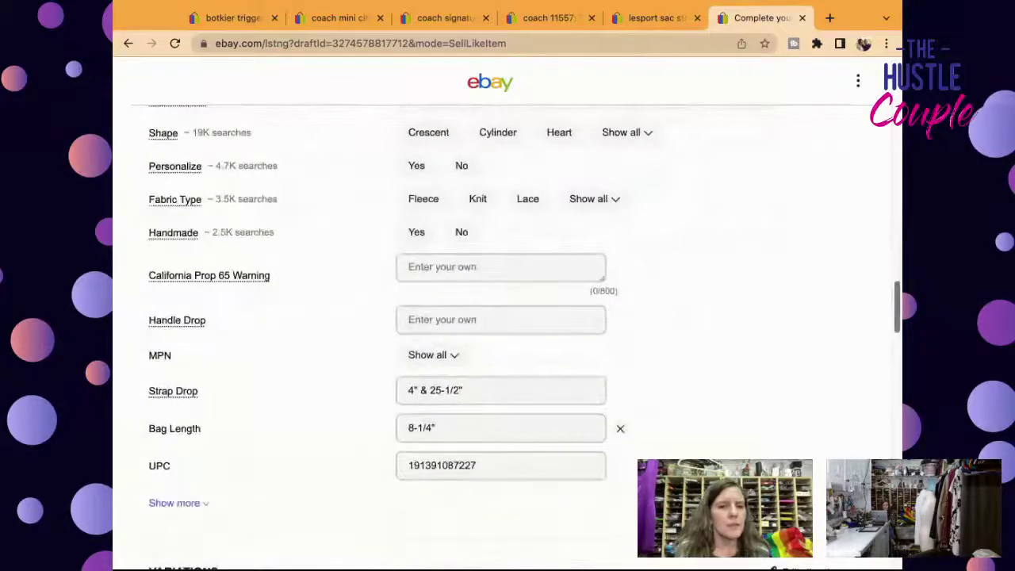
scroll(885, 506, down, 5)
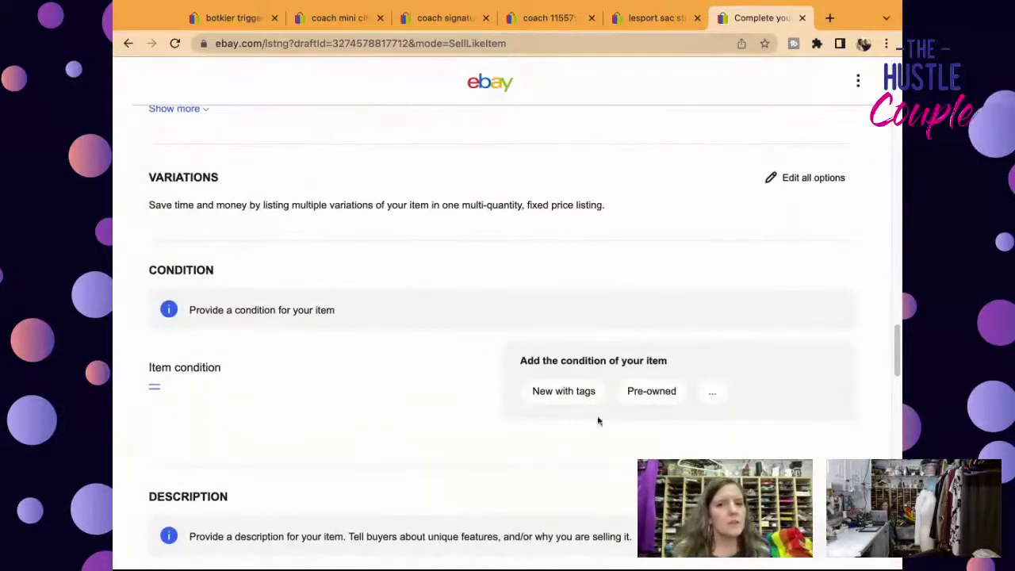
click(634, 399)
click(616, 381)
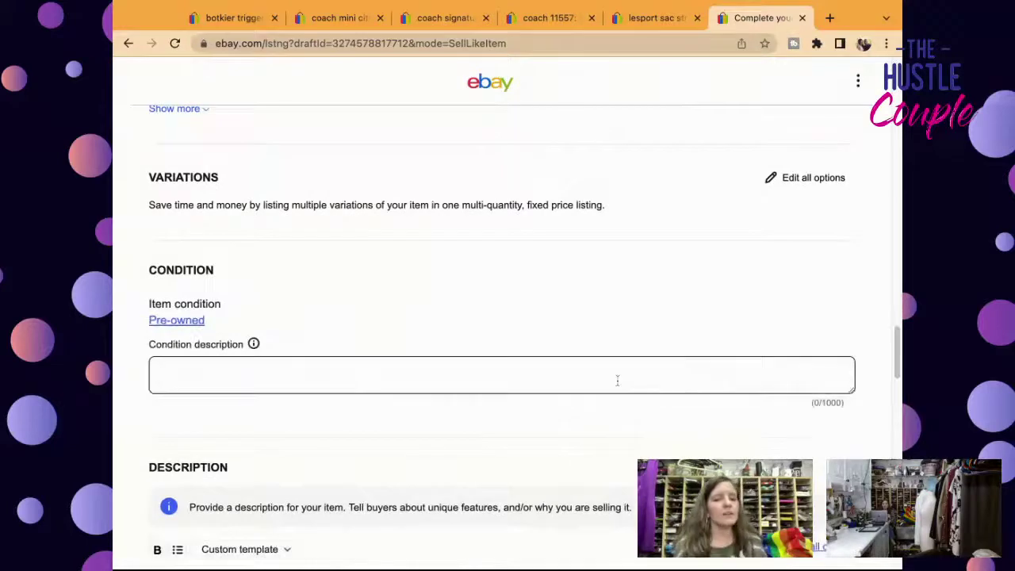
text(excellent Pre-Owned Condition )
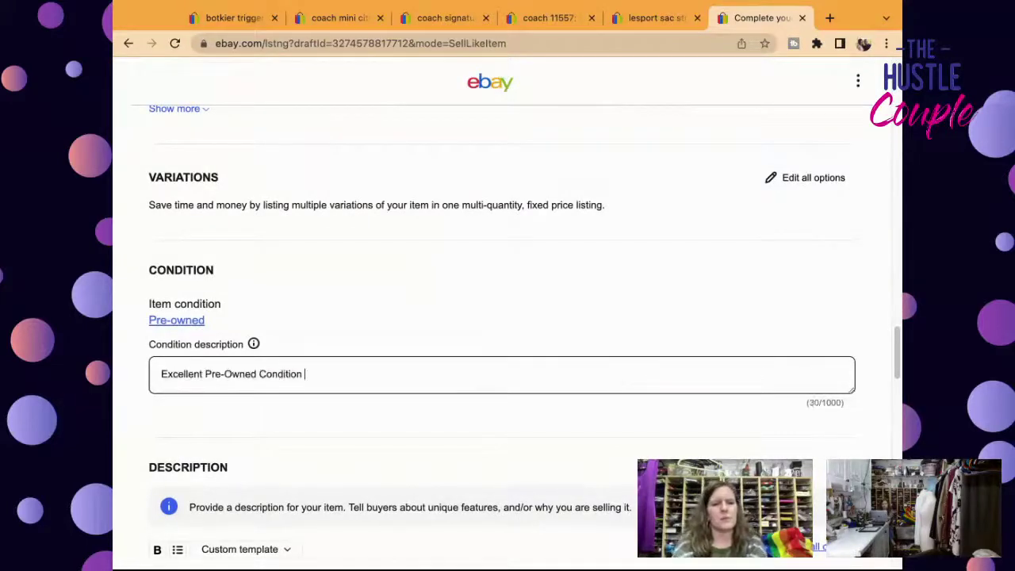
text(No Rips, Stains, or Tears. Please See Detailed Measurements in the Photos.)
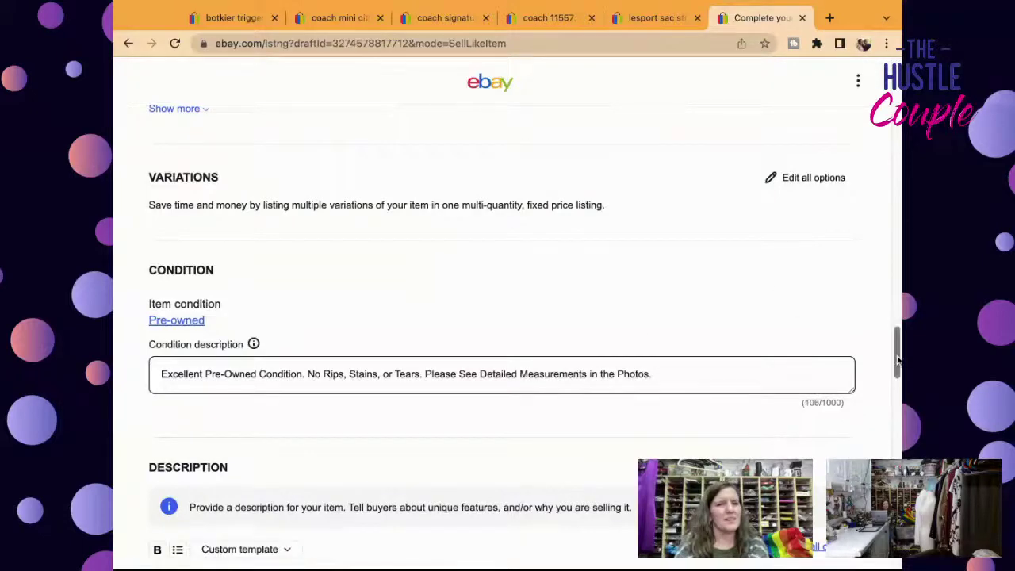
Copy the item title into the listing description and add the lines "Excellent Pre-Owned Condition" and "No Rips, Stains, or Tears" below it.
scroll(899, 360, down, 5)
scroll(507, 317, up, 15)
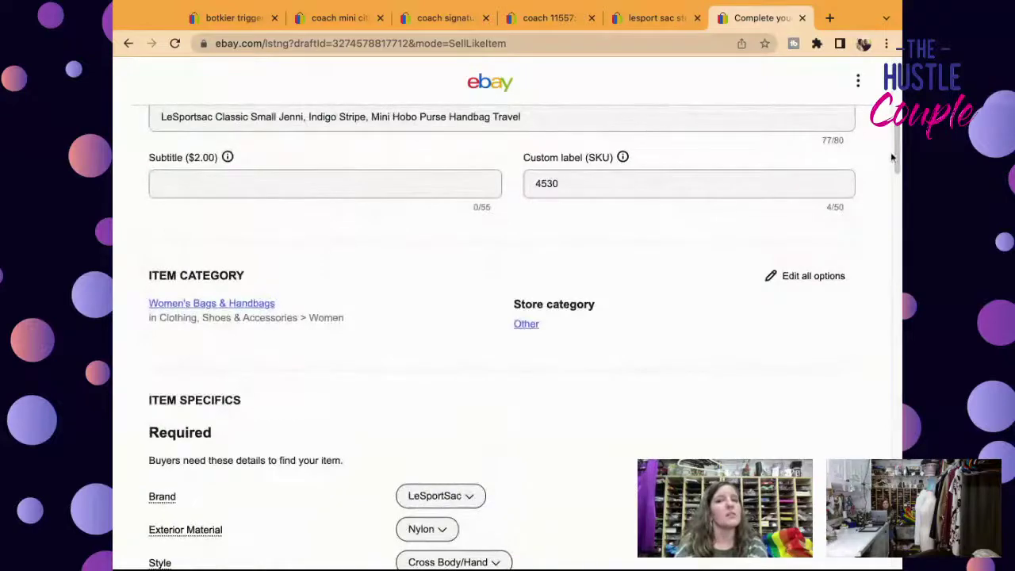
scroll(890, 158, up, 4)
click(666, 410)
key(ctrl+a)
key(ctrl+c)
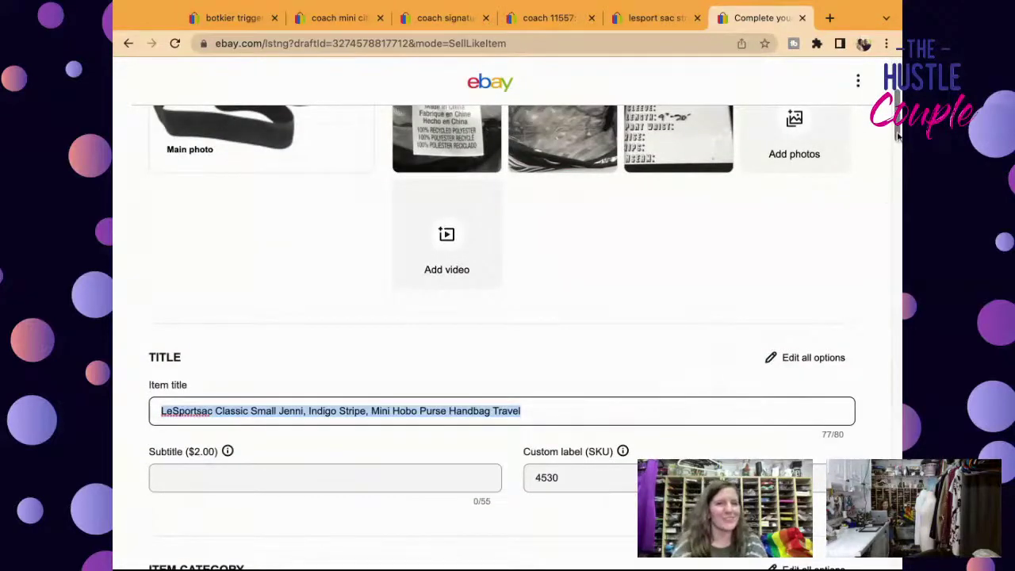
scroll(898, 137, down, 20)
click(800, 413)
key(ctrl+v)
key(Return)
text(el Excellent Pre-Owned Condition)
key(Return)
text(No Rips, Stains, or Tears)
key(Return)
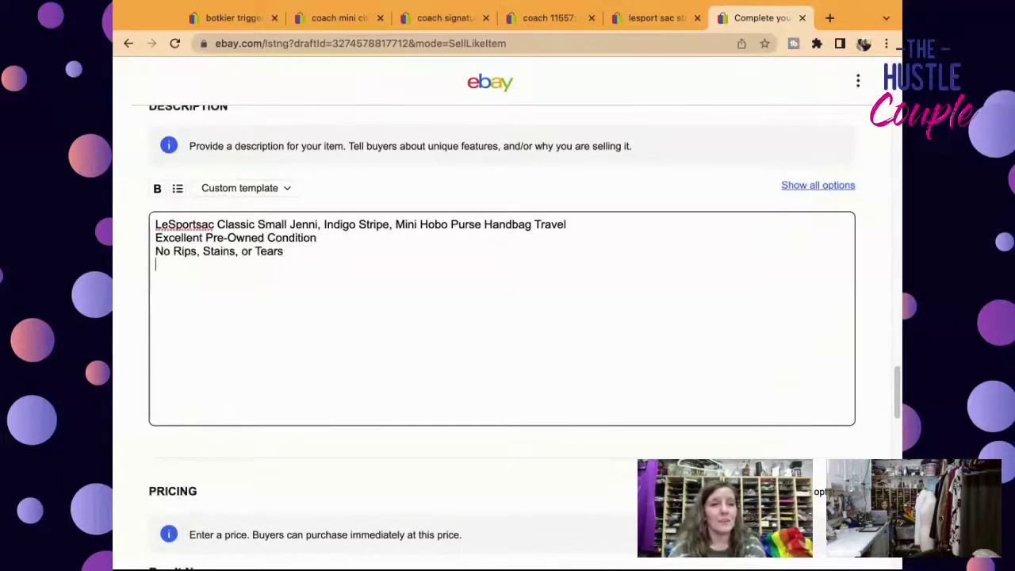
Set the Buy It Now price of the bag to $29.95.
scroll(894, 401, down, 5)
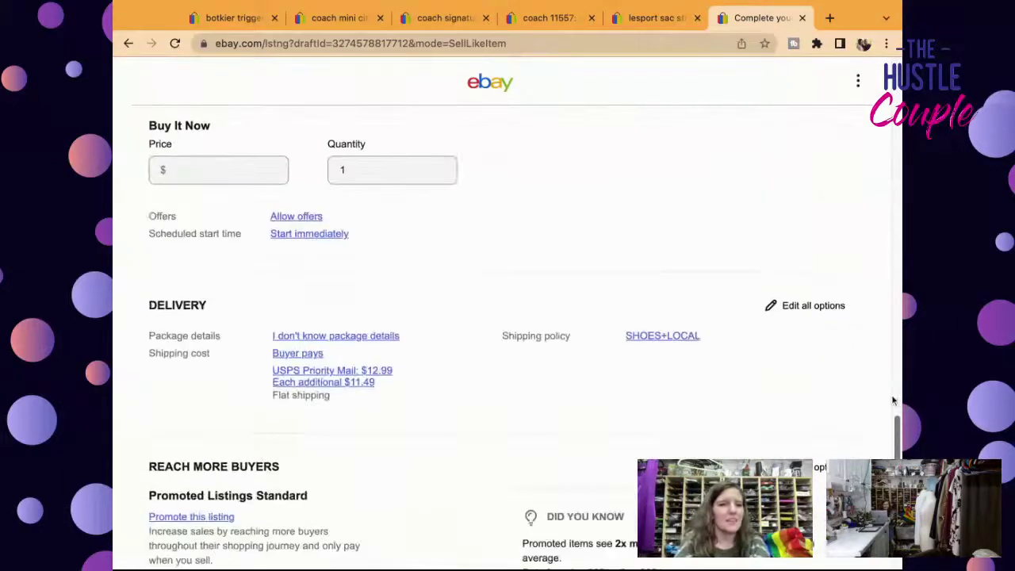
click(218, 174)
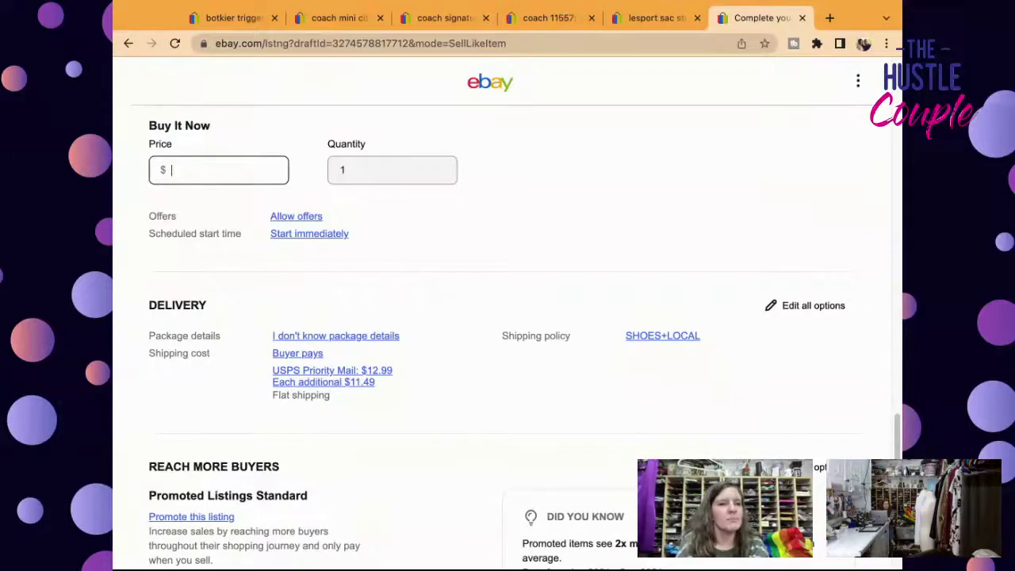
text(29.95)
Change the shipping policy for the listing to PRIORITY, with flat expedited service at $8.99.
scroll(236, 211, down, 1)
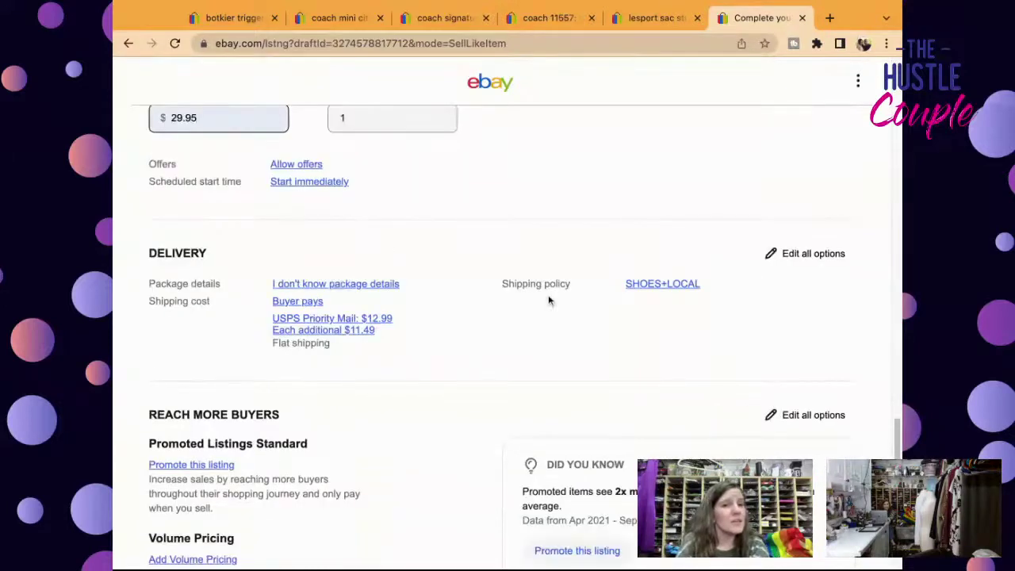
click(652, 285)
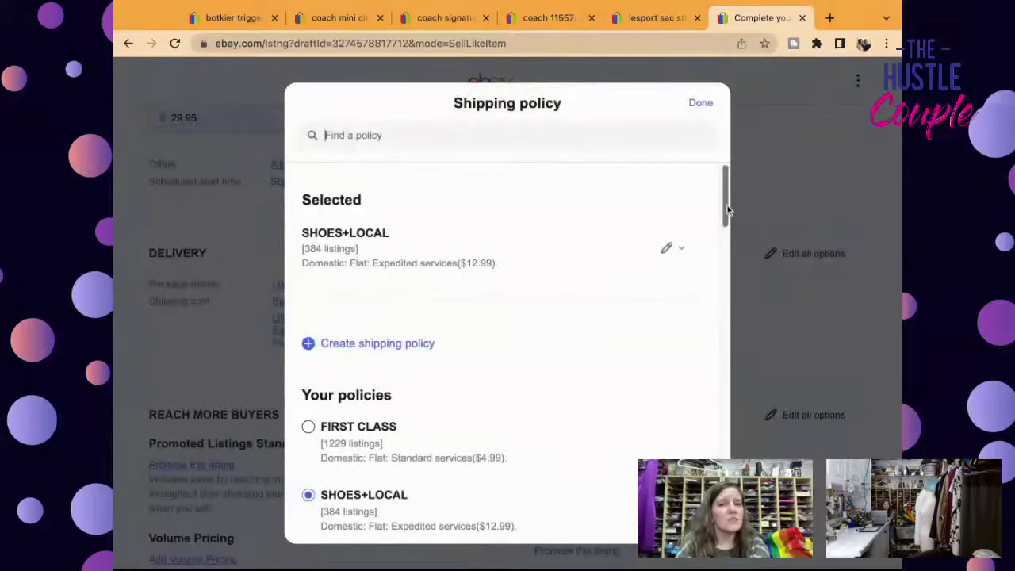
scroll(727, 210, down, 3)
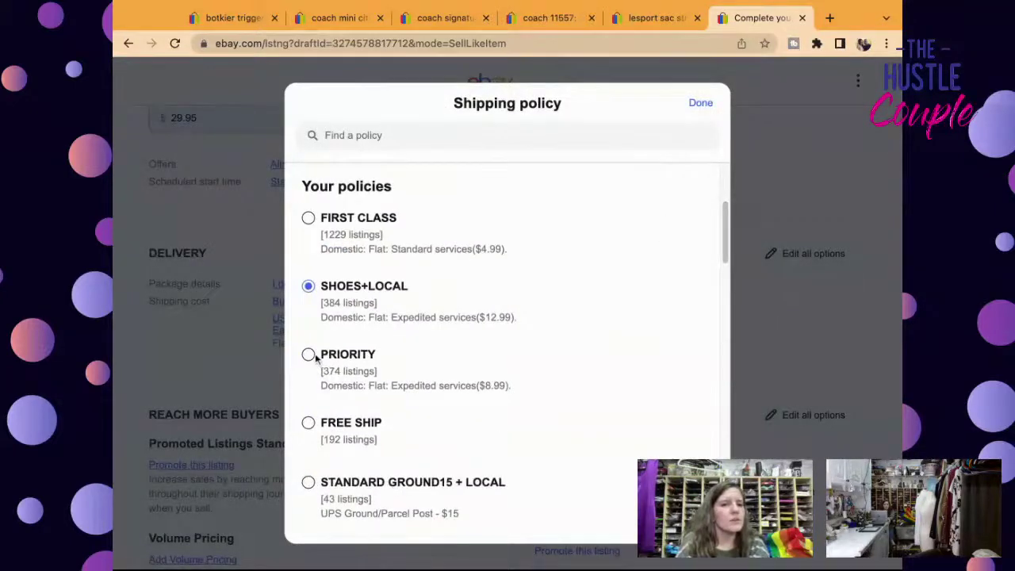
click(309, 354)
scroll(897, 437, down, 10)
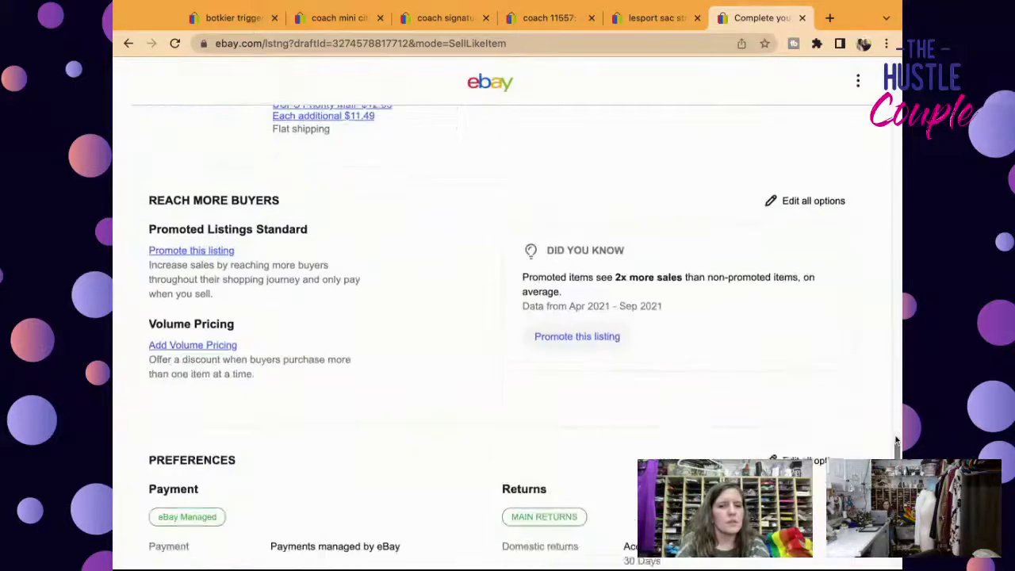
Examine the measurement card among the listing photos for the bag's size and strap length.
scroll(896, 440, up, 15)
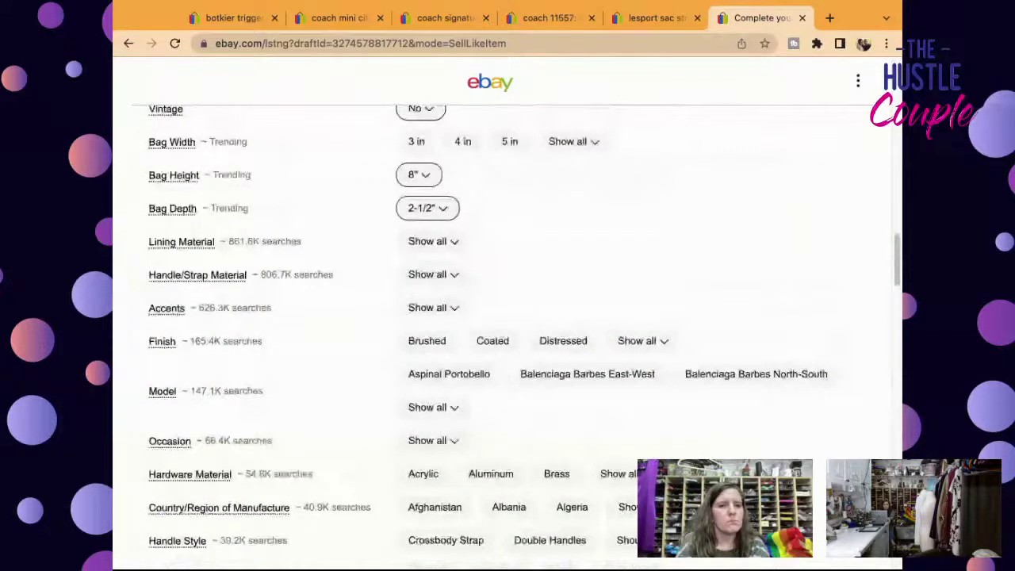
scroll(508, 333, up, 3)
scroll(507, 317, up, 15)
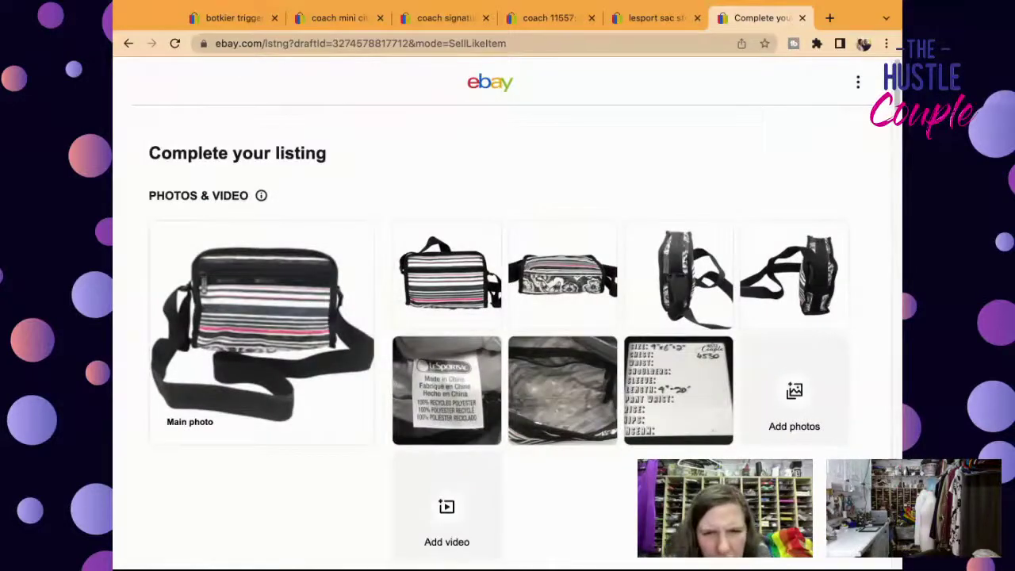
scroll(507, 318, down, 2)
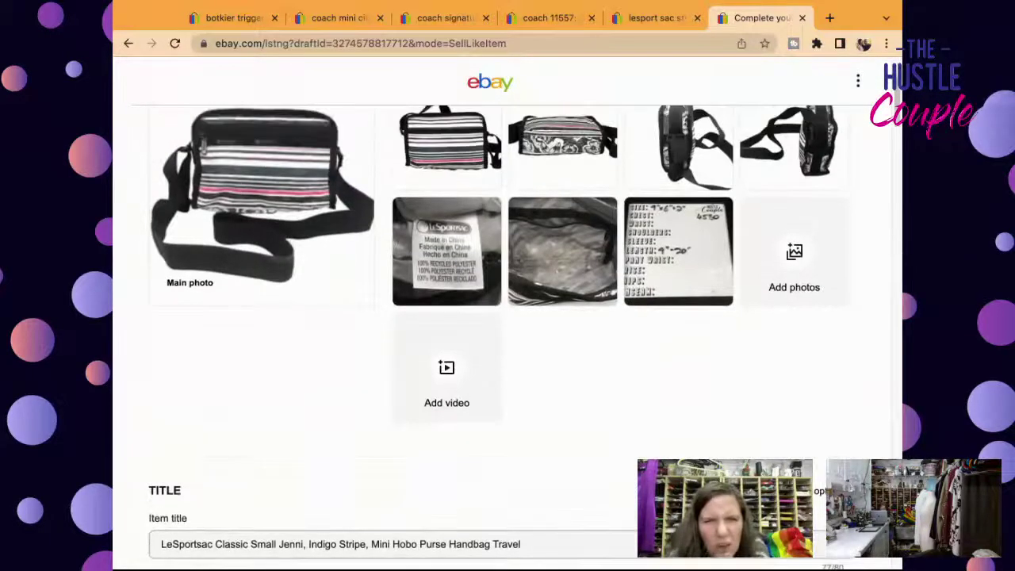
scroll(502, 337, up, 1)
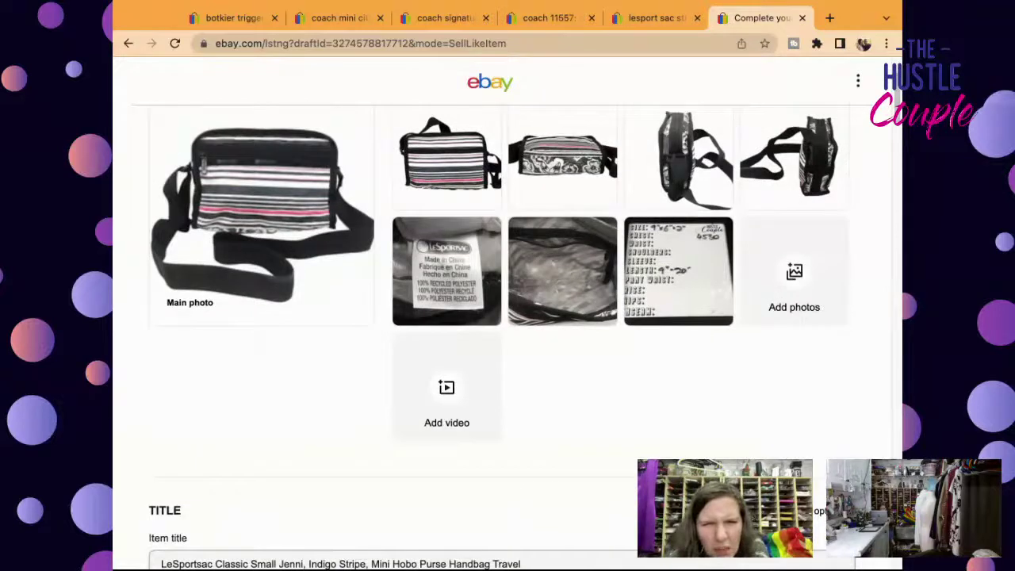
scroll(508, 317, down, 1)
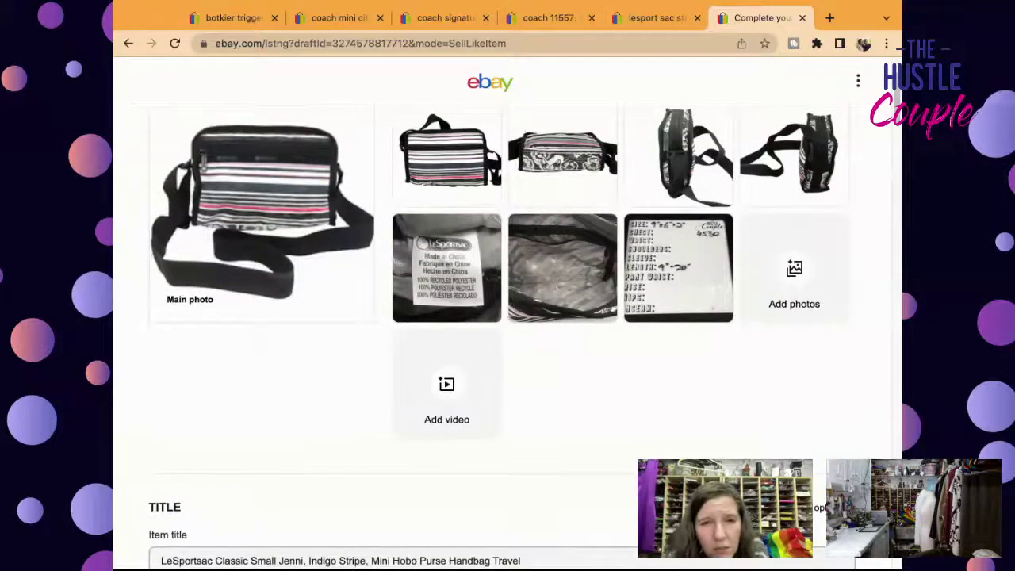
scroll(507, 317, up, 1)
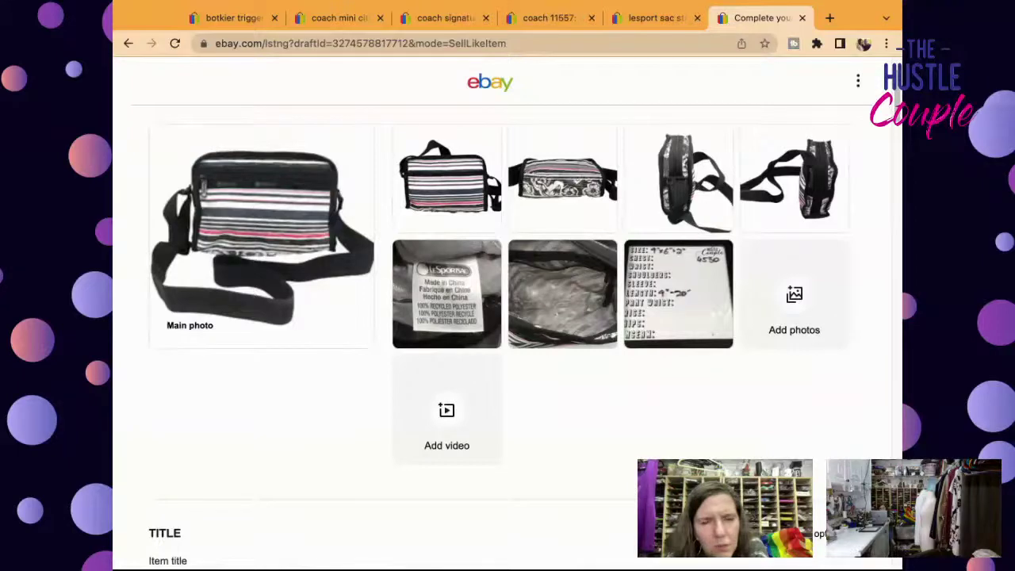
scroll(508, 333, up, 1)
Set the bag's width to 9 in and its height to 6 in in the item specifics.
scroll(507, 333, down, 10)
scroll(507, 333, down, 10)
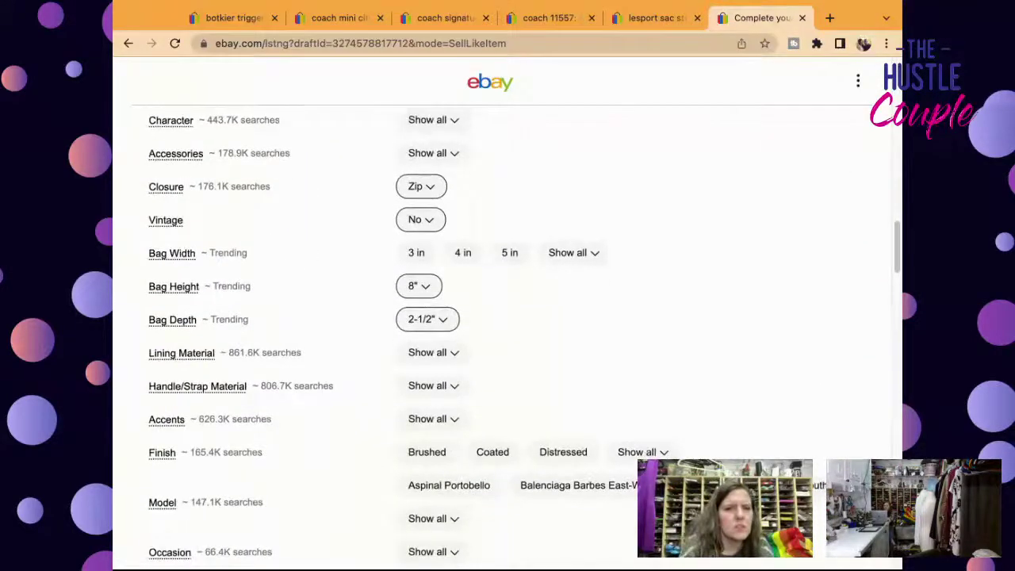
scroll(507, 333, down, 1)
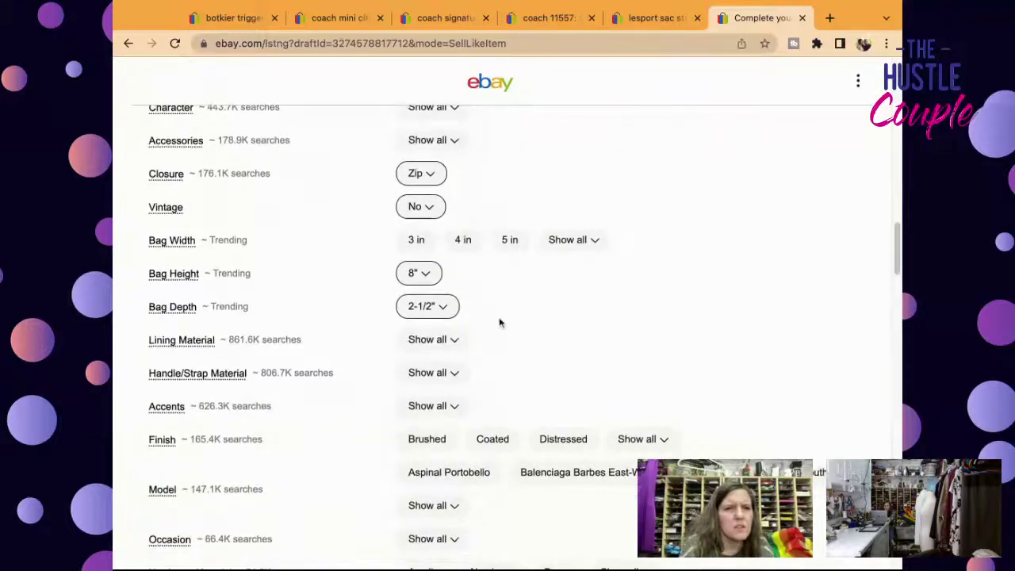
click(587, 242)
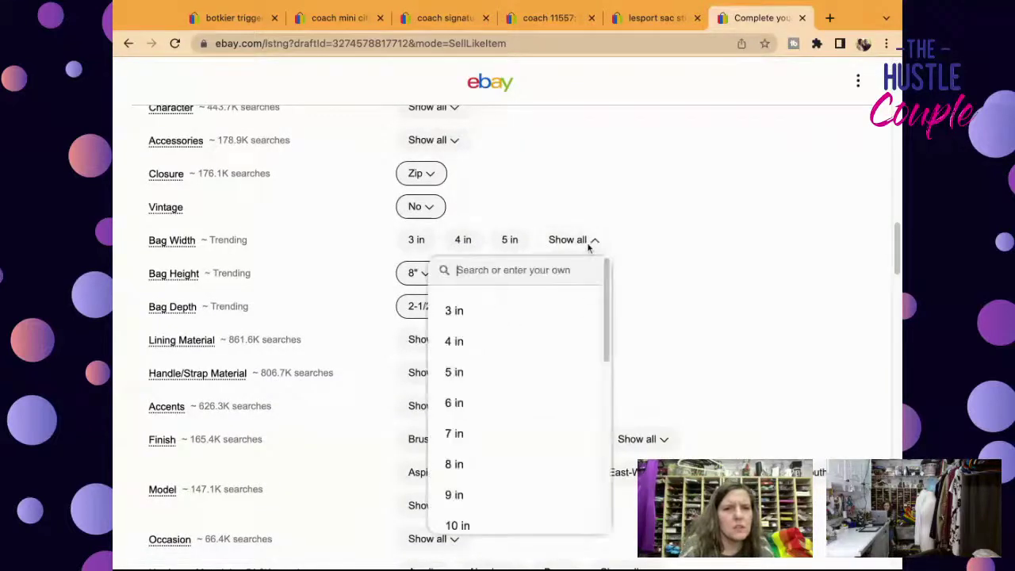
click(510, 494)
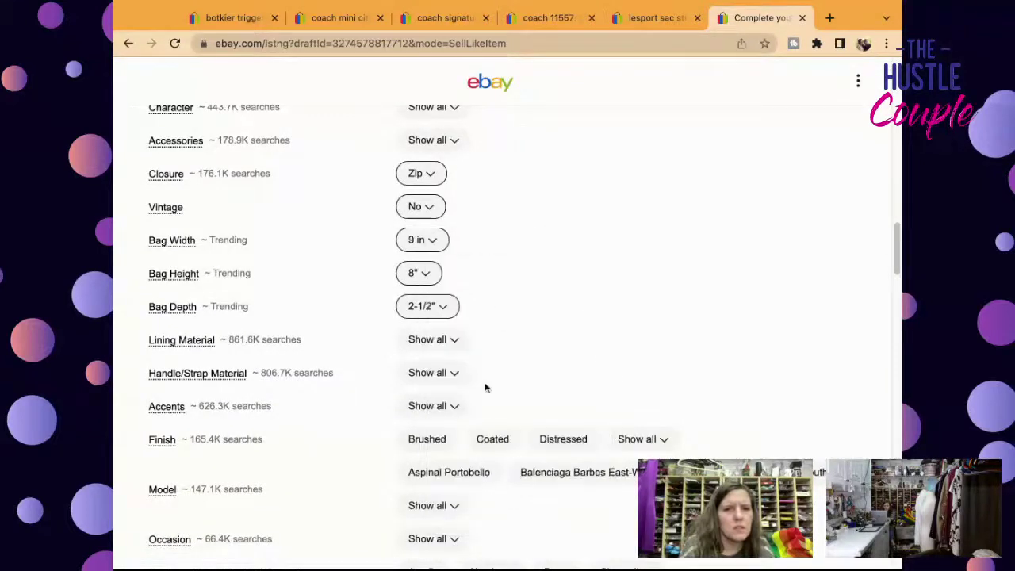
click(429, 278)
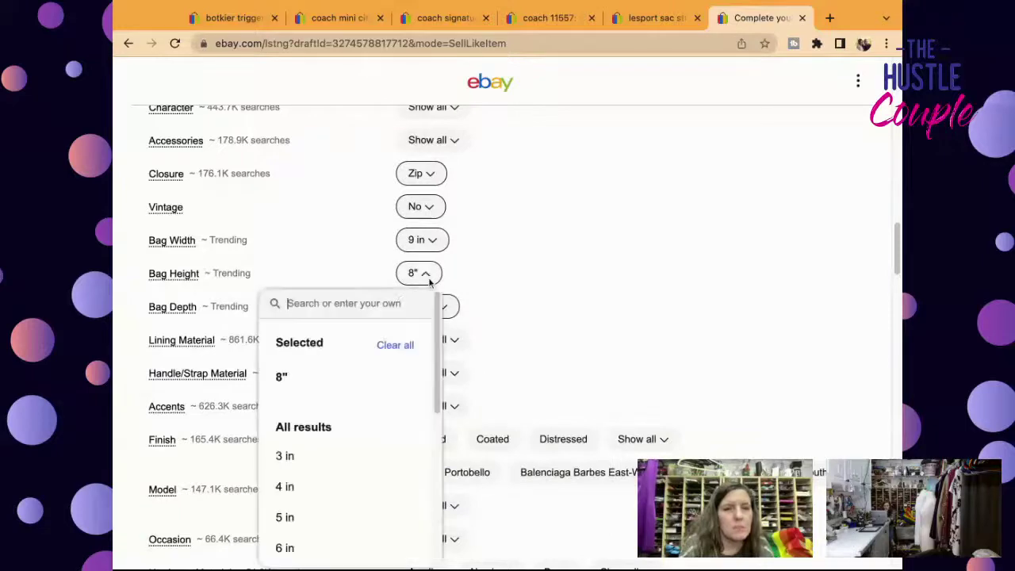
click(353, 548)
click(449, 316)
click(572, 322)
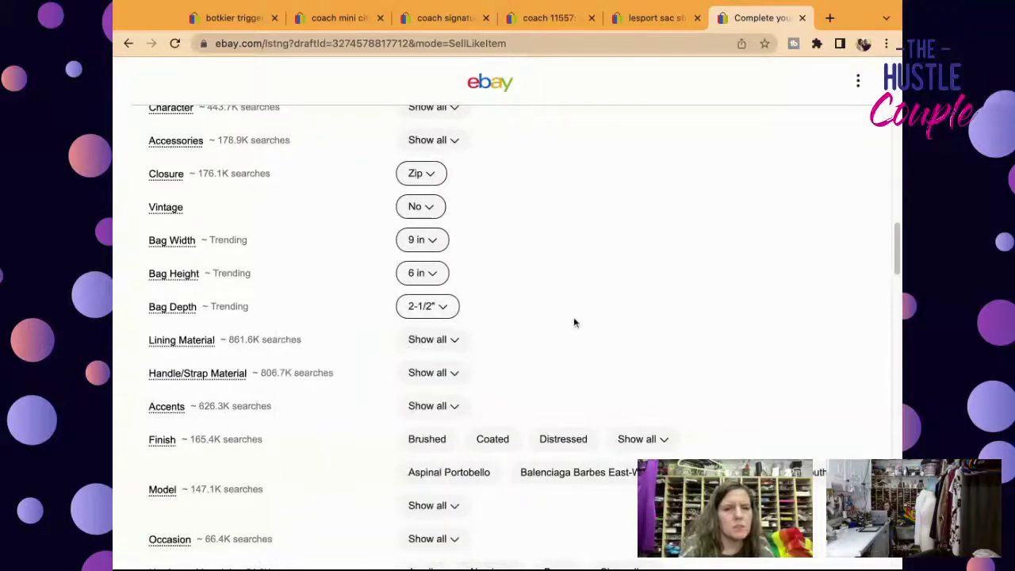
Set the Bag Length to 9" and clear the UPC in the item specifics.
drag(896, 232, 896, 262)
scroll(896, 262, down, 4)
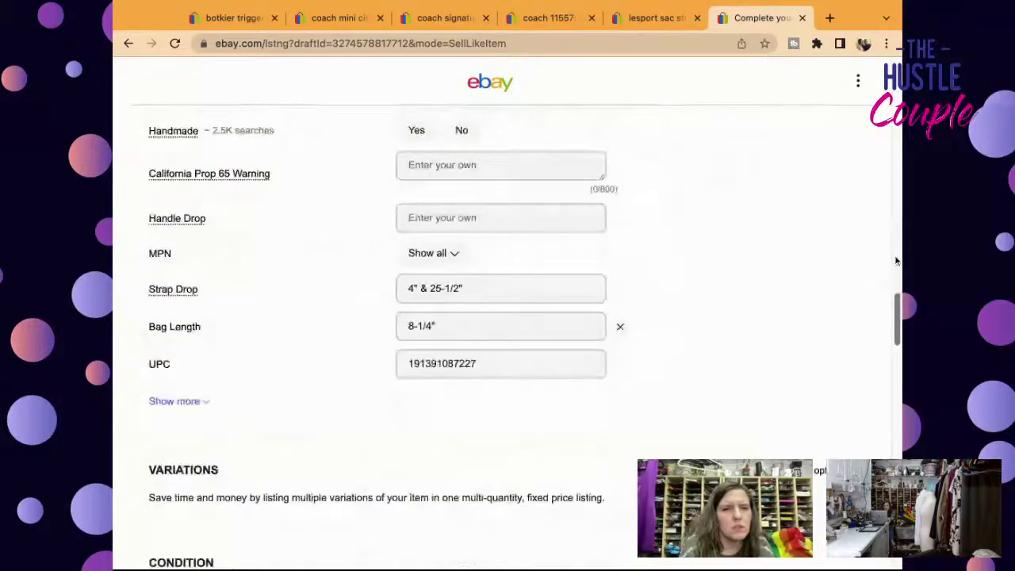
scroll(896, 262, down, 2)
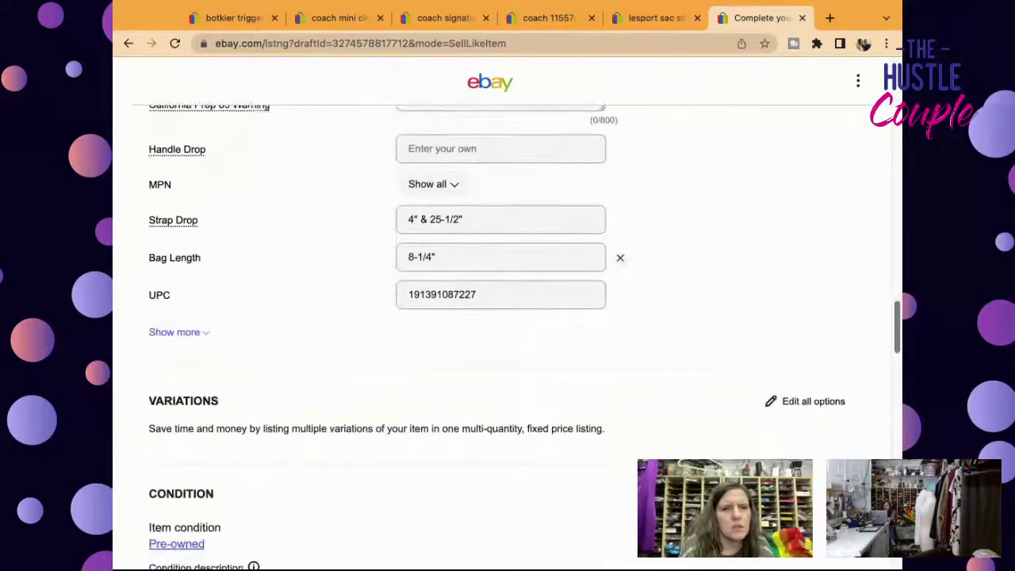
click(450, 259)
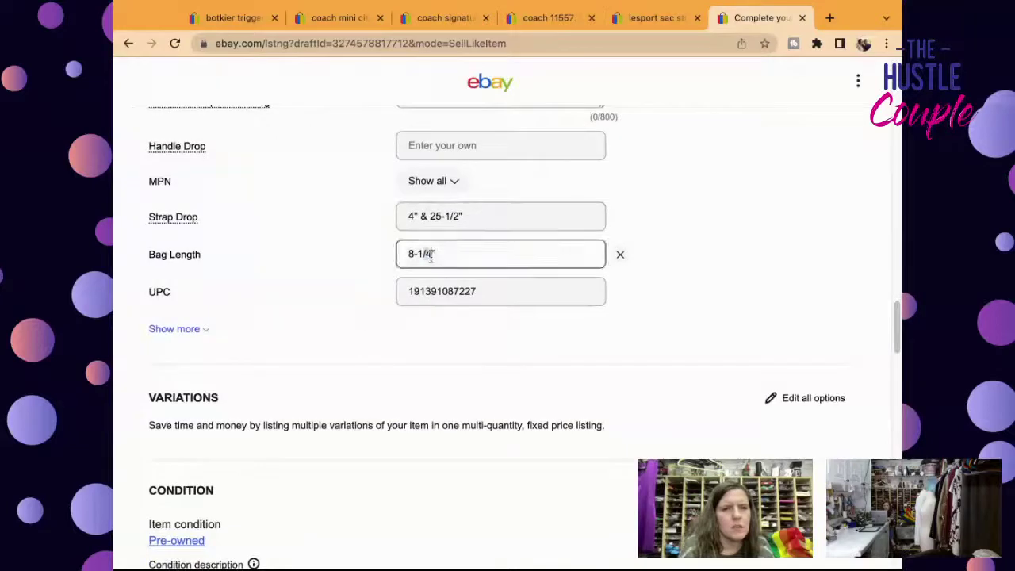
drag(449, 260, 321, 235)
text(9)
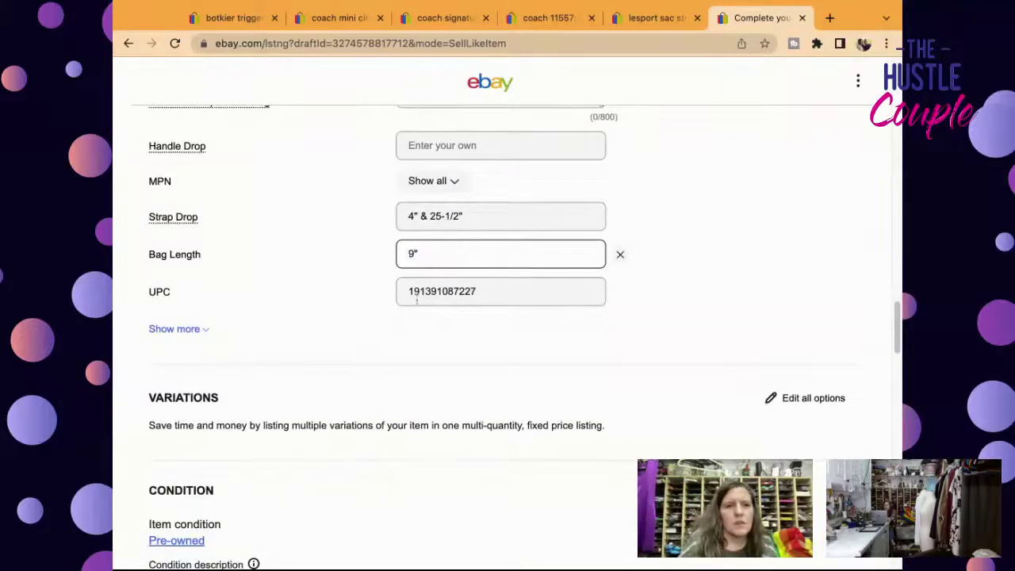
double_click(418, 293)
key(BackSpace)
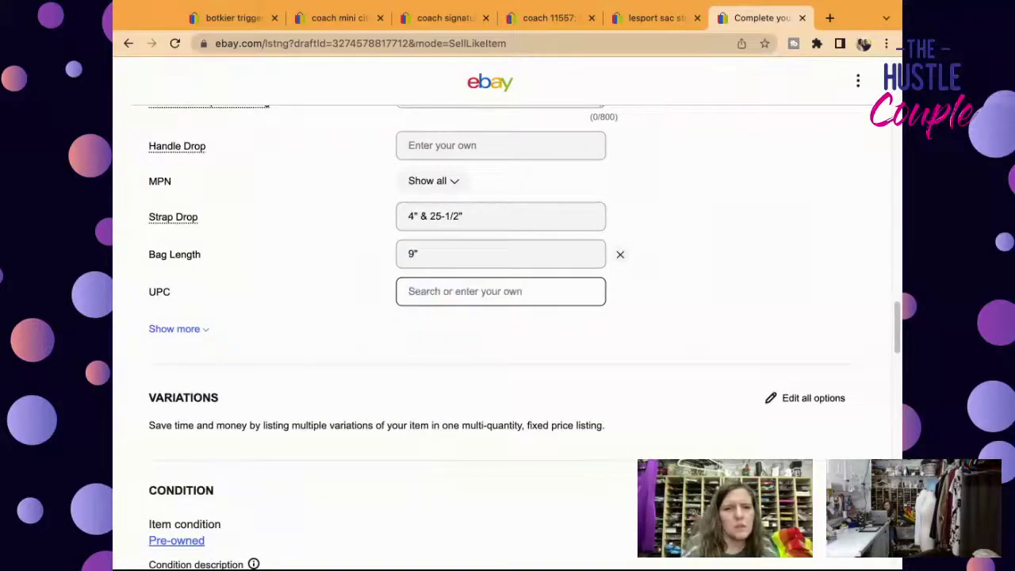
Publish the LeSportsac bag listing and close the confirmation to return to the active listings.
scroll(900, 319, down, 5)
scroll(900, 320, down, 7)
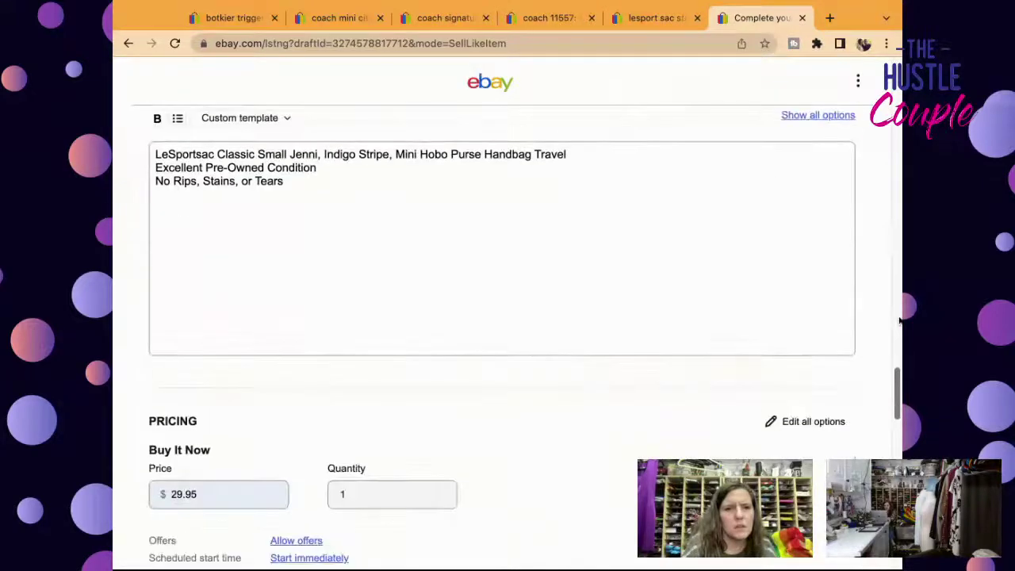
scroll(508, 318, down, 10)
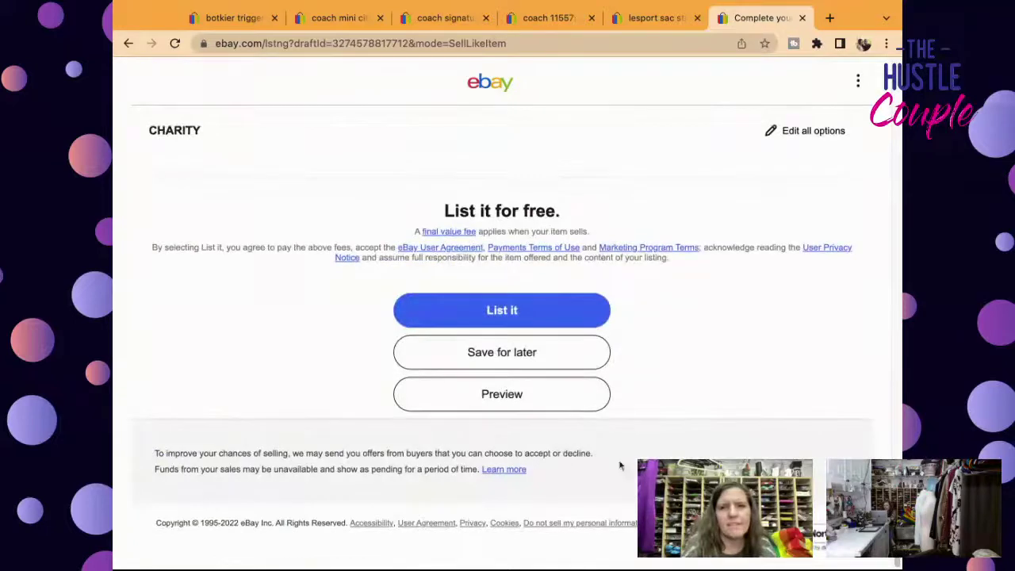
click(539, 314)
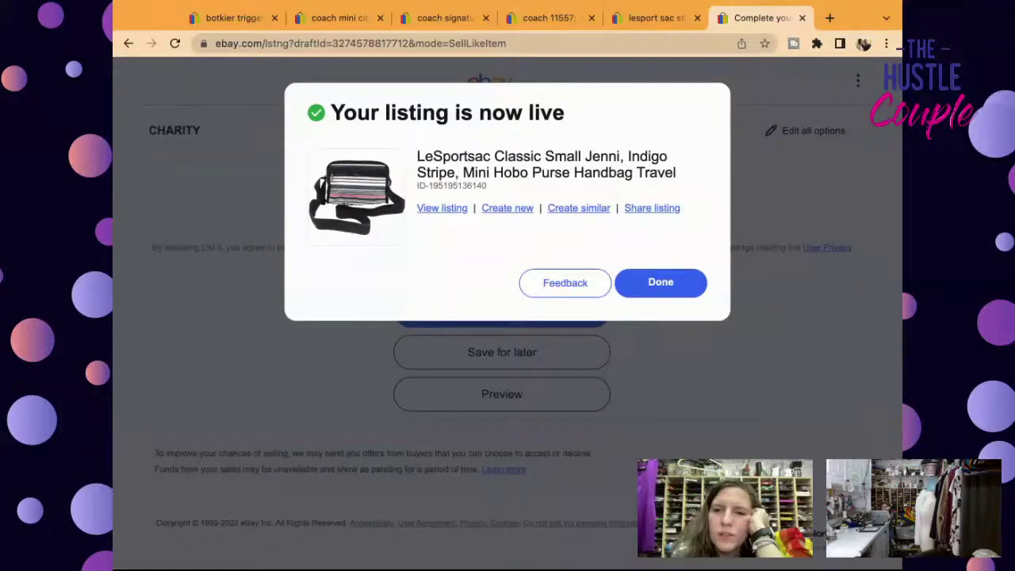
click(651, 294)
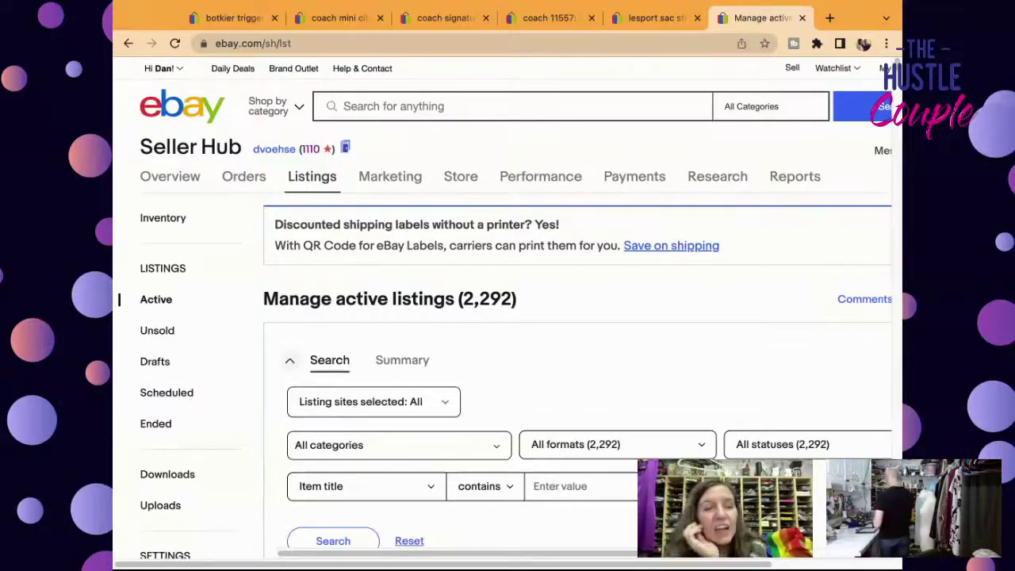
Search eBay for "roots beanie tassel".
click(657, 106)
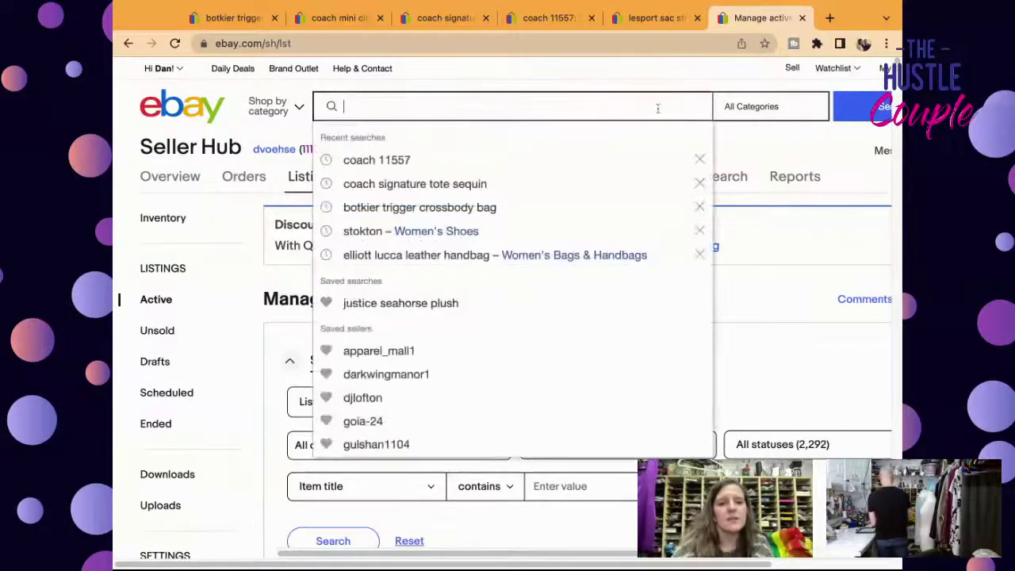
text(roots hat)
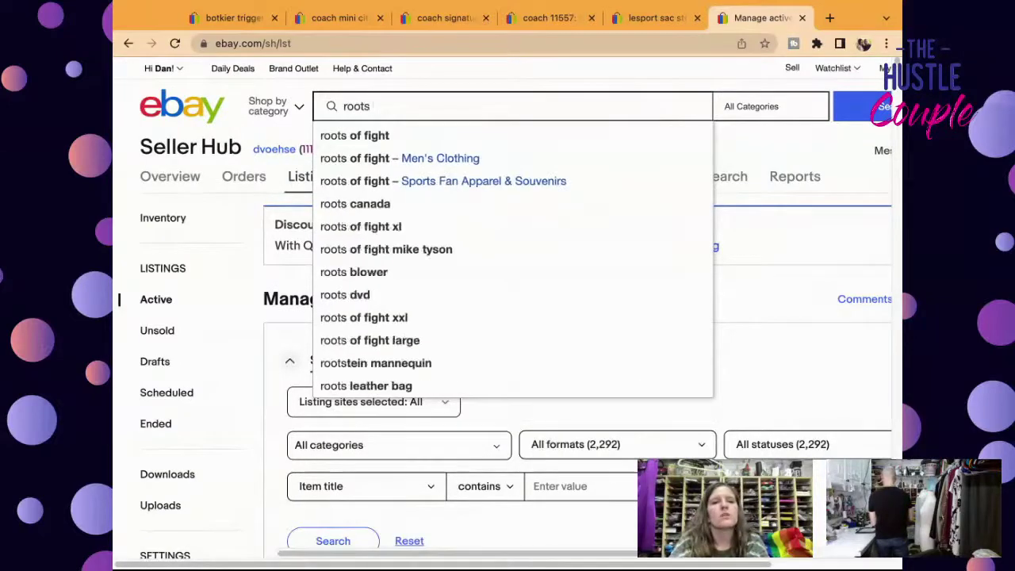
key(BackSpace)
key(BackSpace)
key(BackSpace)
text(b)
key(BackSpace)
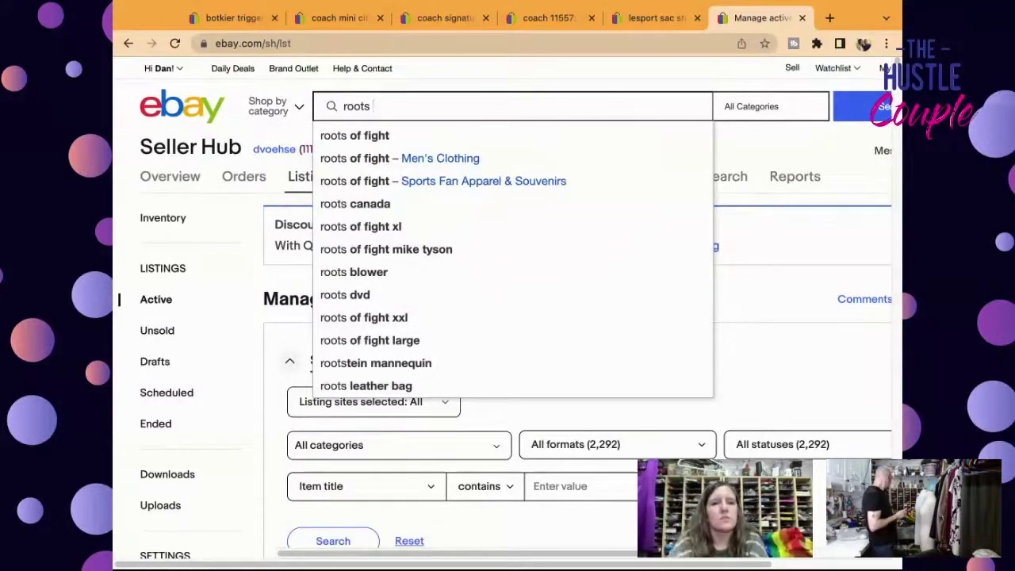
text(beanie)
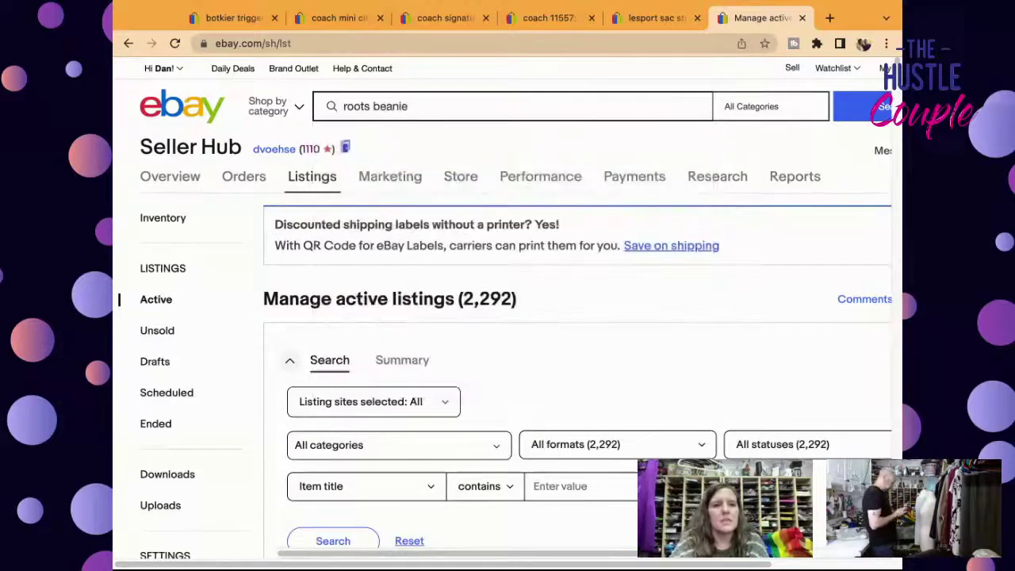
text( tassel)
key(Return)
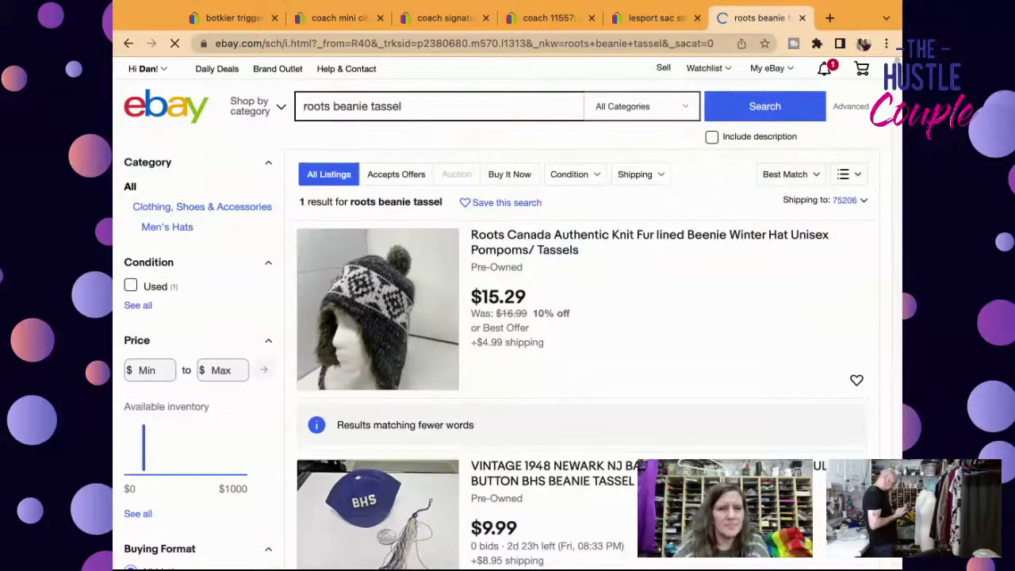
Limit the beanie search results to sold items.
scroll(578, 357, down, 10)
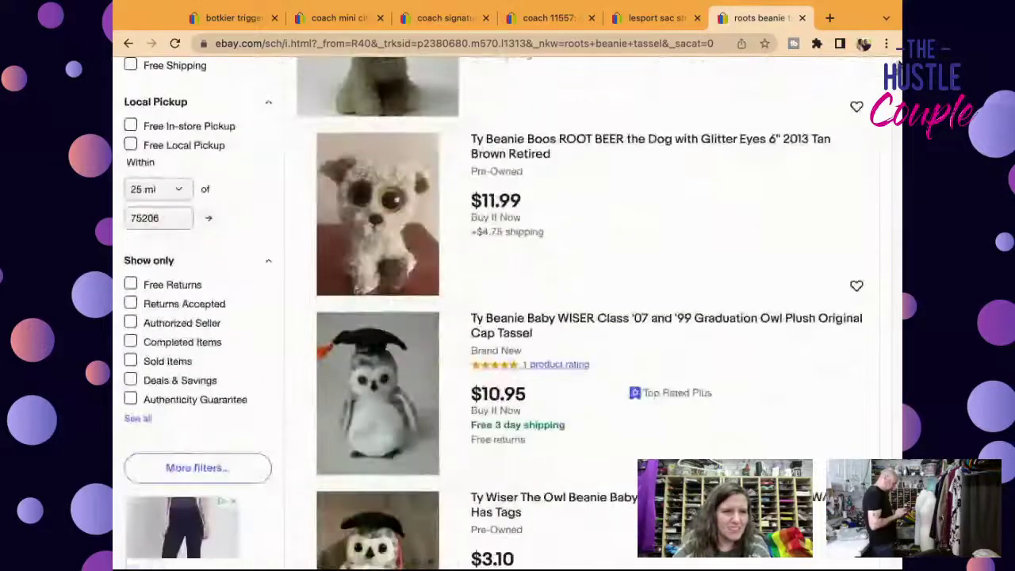
scroll(155, 466, up, 1)
click(155, 467)
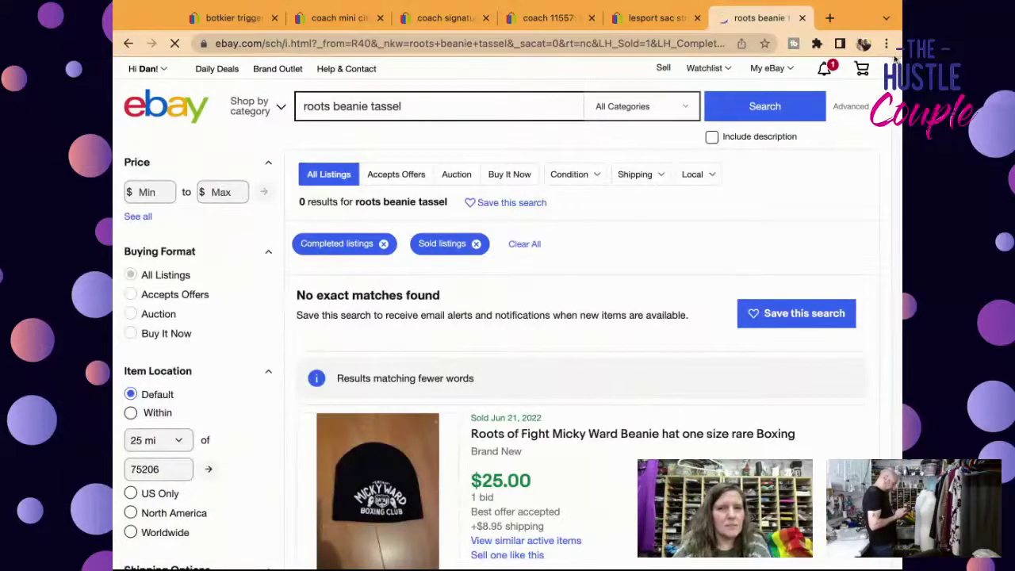
Look through the sold beanie results for a comparable Roots tassel hat and its selling price.
scroll(899, 64, down, 5)
scroll(899, 64, down, 14)
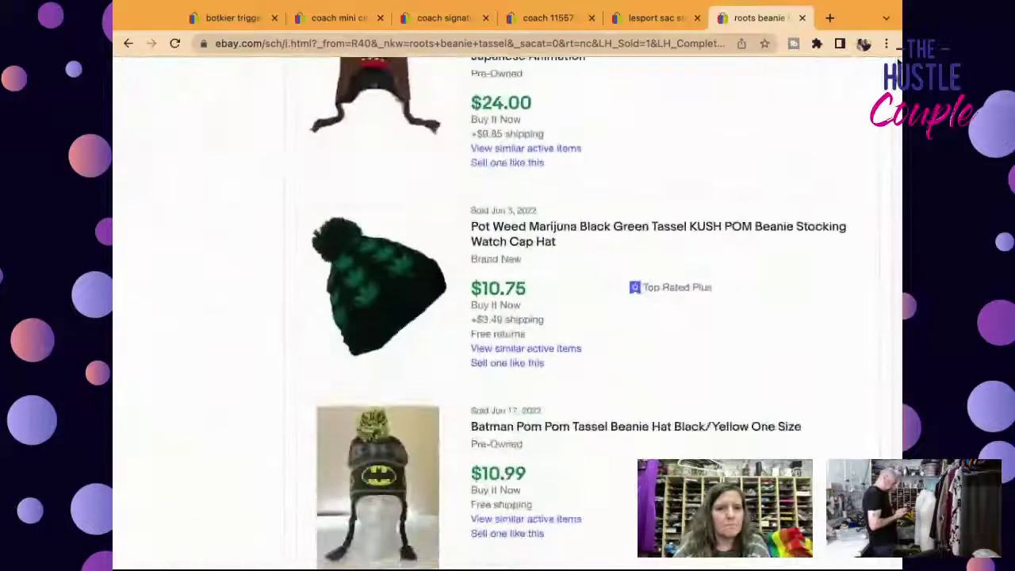
scroll(899, 63, up, 2)
scroll(507, 317, down, 12)
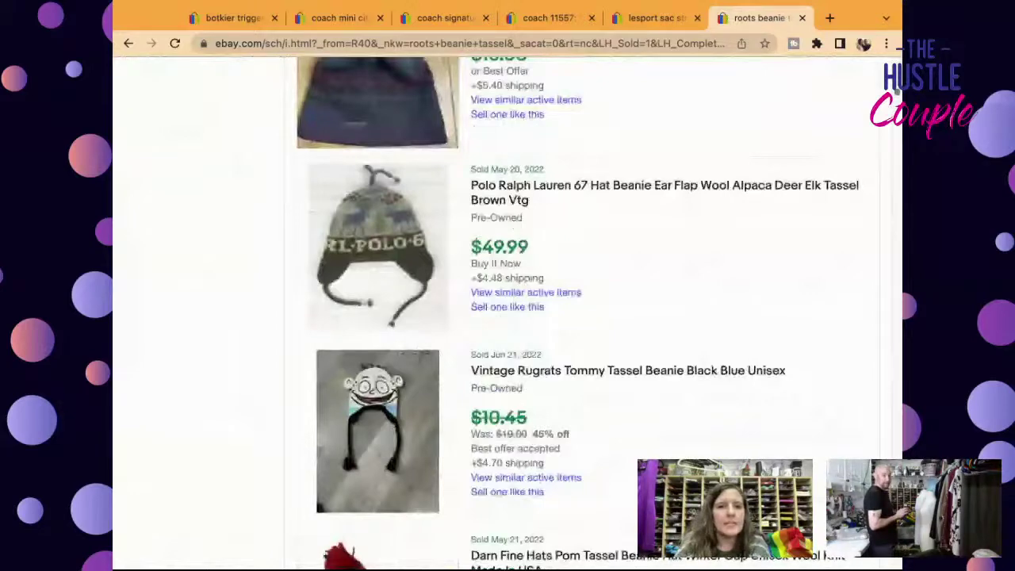
scroll(679, 551, down, 2)
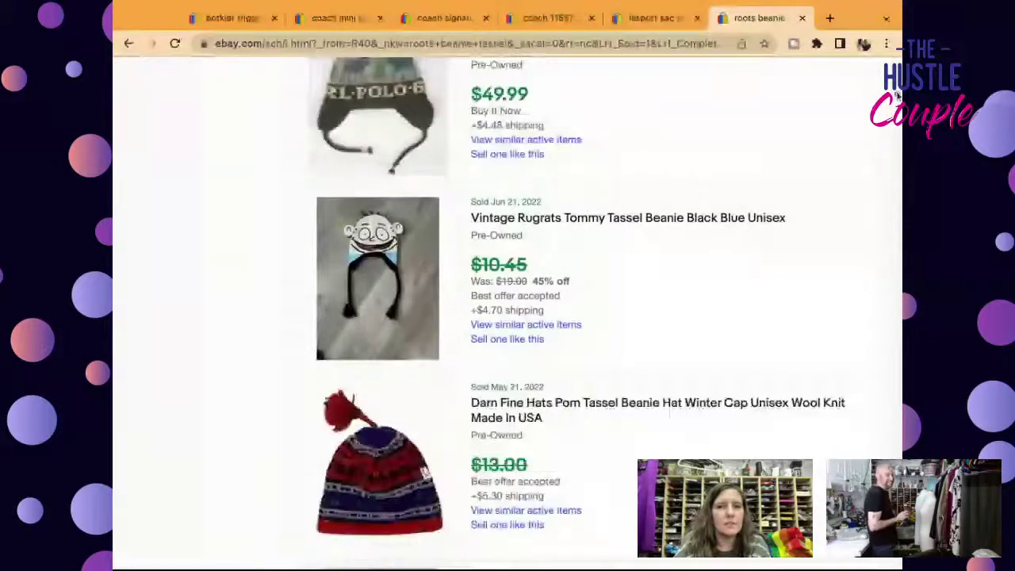
scroll(587, 317, up, 1)
scroll(587, 317, down, 1)
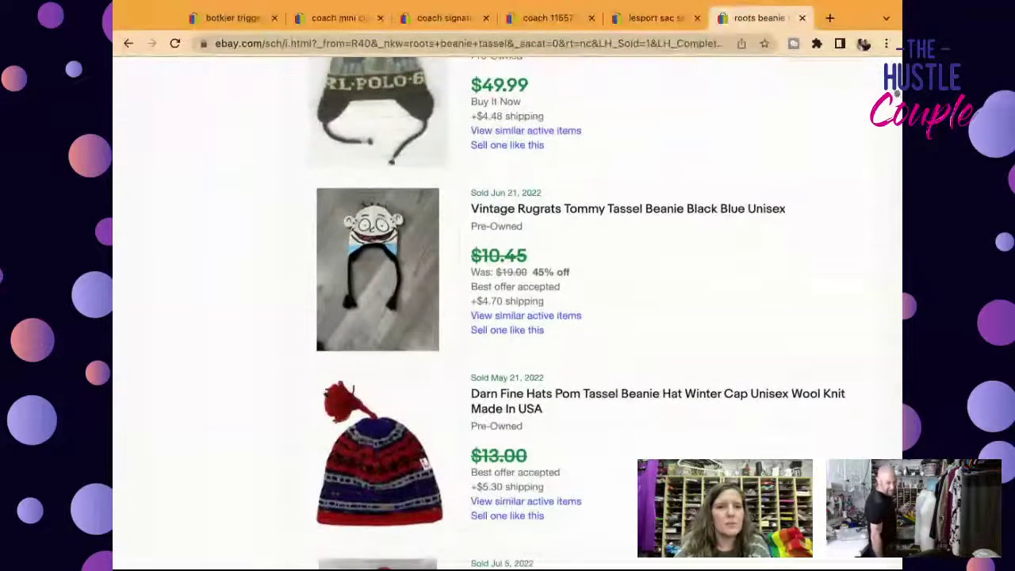
scroll(508, 317, down, 4)
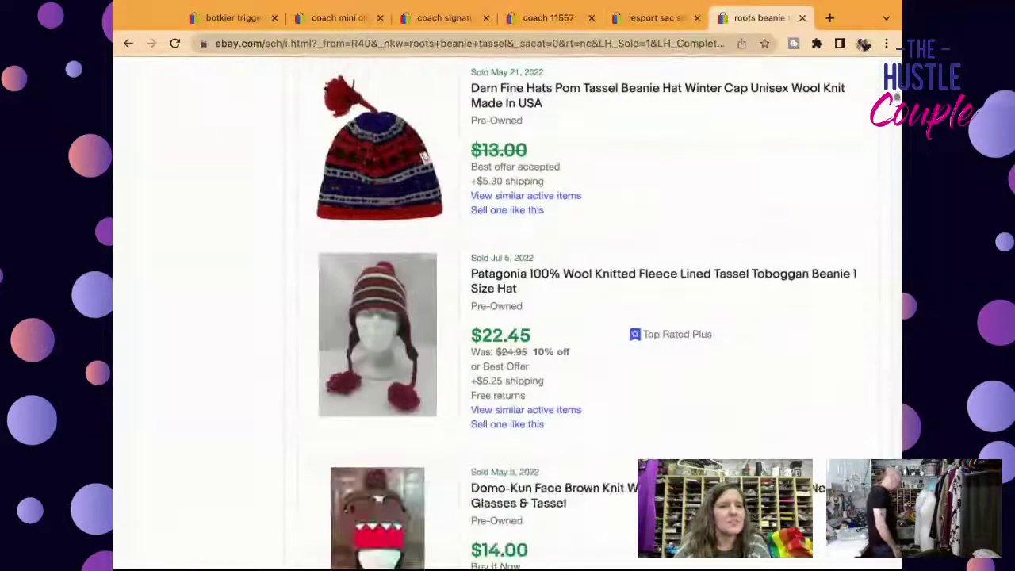
scroll(508, 317, down, 7)
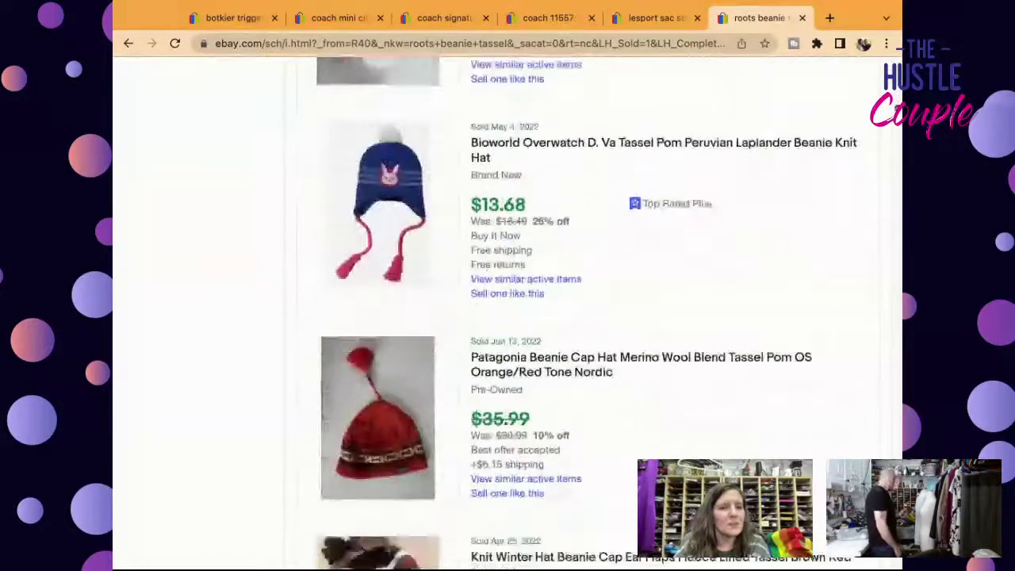
scroll(507, 317, down, 5)
scroll(508, 317, up, 20)
scroll(507, 318, down, 2)
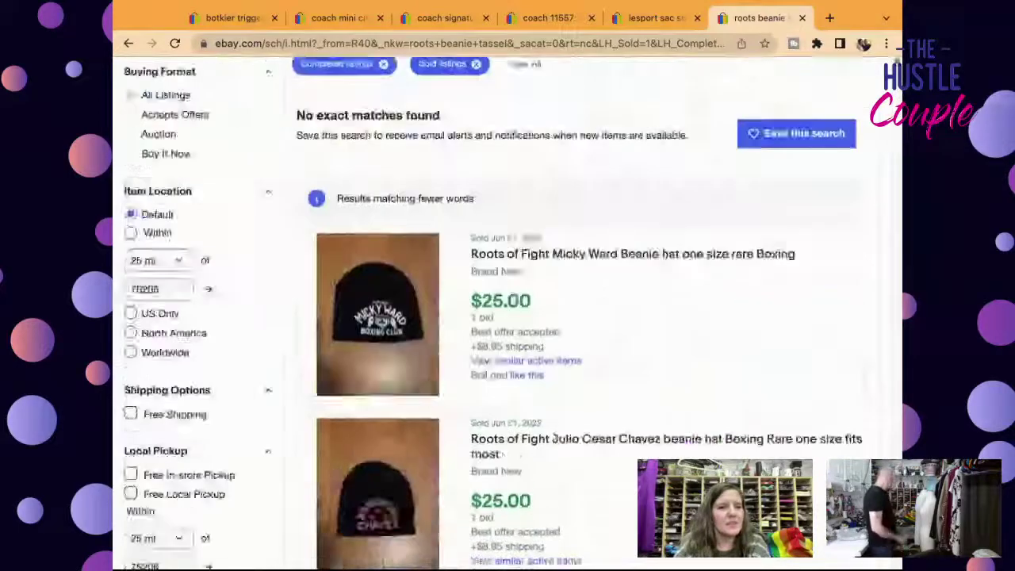
scroll(508, 317, down, 10)
scroll(508, 317, up, 7)
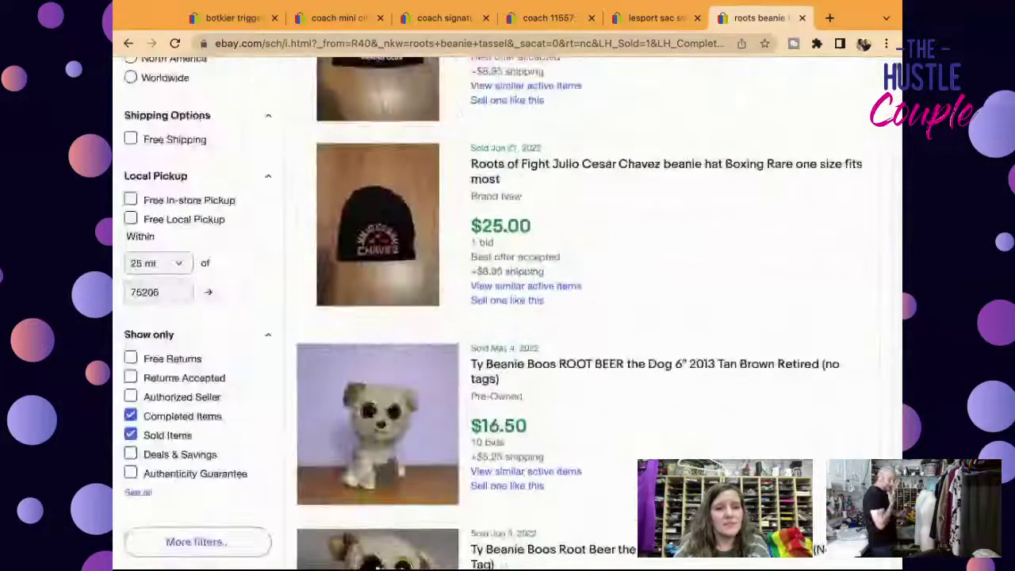
Remove the sold-items filter and start a similar listing from the Roots Canada fur-lined knit winter hat with pompoms and tassels.
scroll(199, 357, down, 1)
click(128, 344)
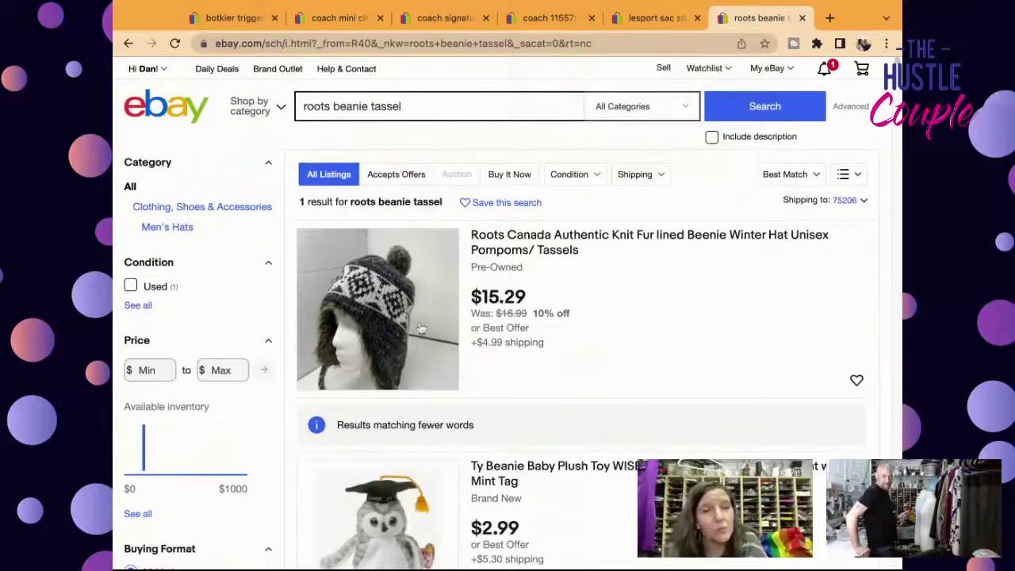
click(499, 249)
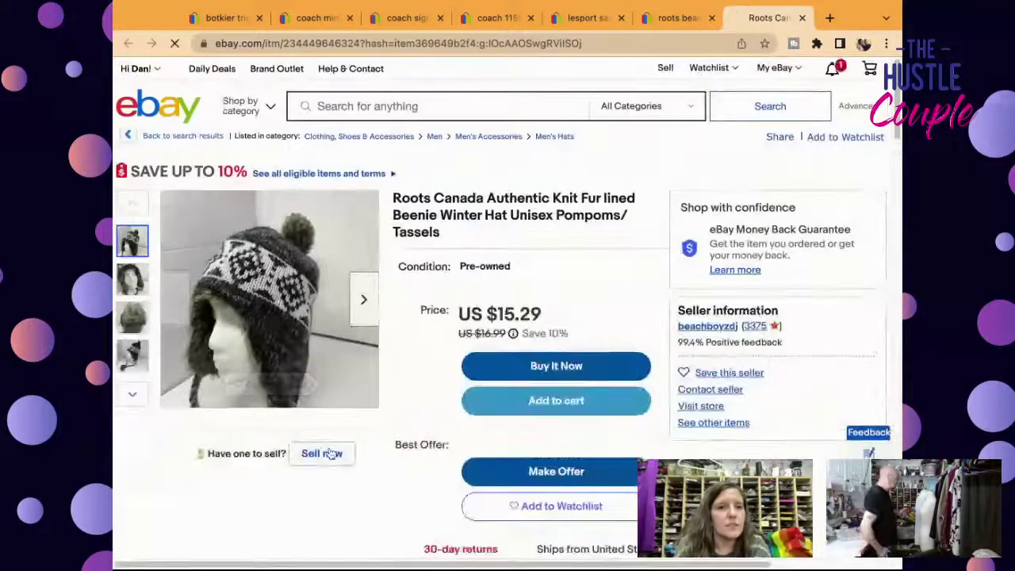
click(330, 453)
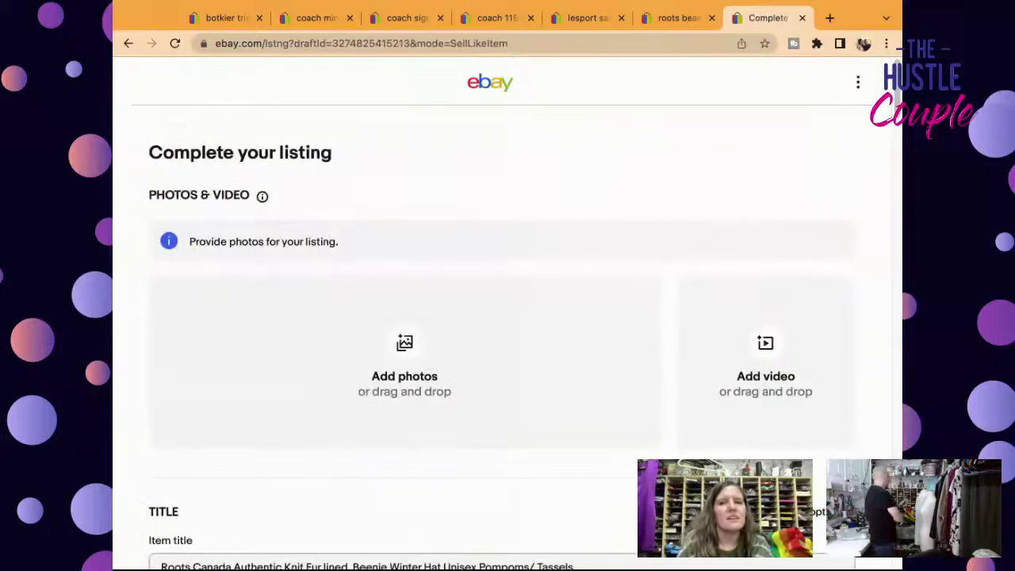
scroll(517, 289, down, 3)
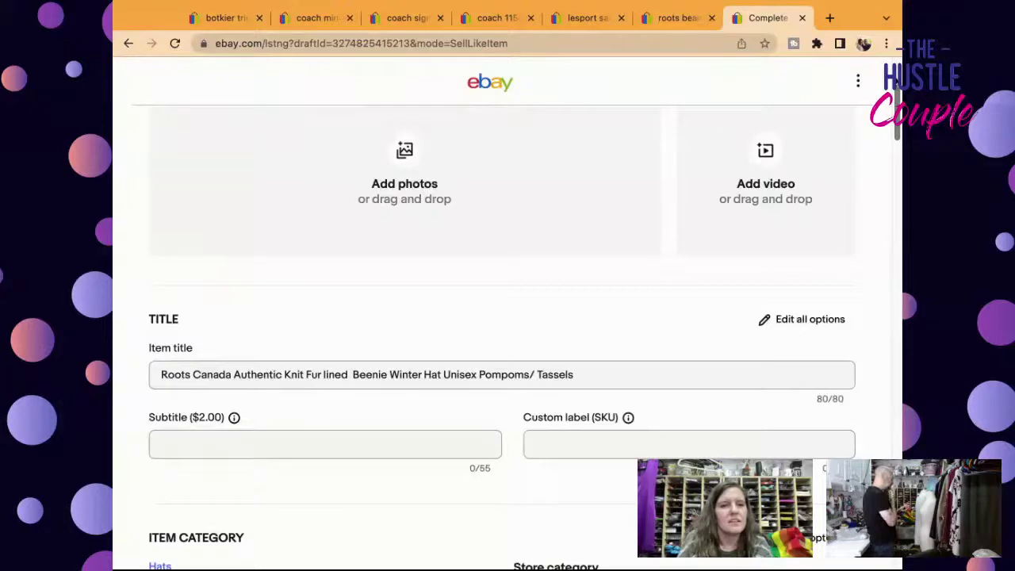
scroll(502, 329, down, 1)
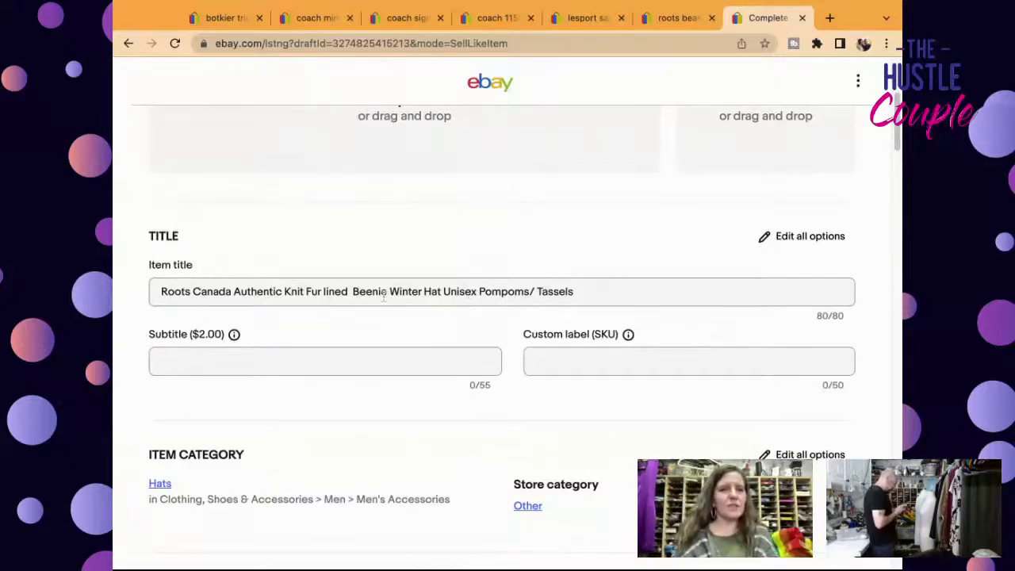
Edit the item title to read "Roots Canada Authentic Knit Fleece lined Beenie Winter Hat Unisex Pompom Tassels".
click(346, 292)
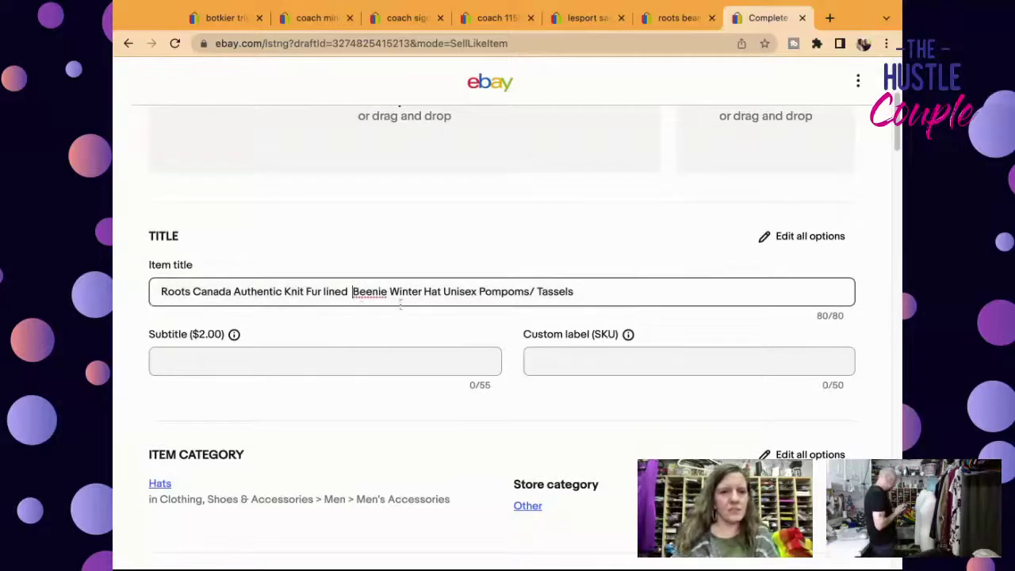
key(BackSpace)
click(304, 292)
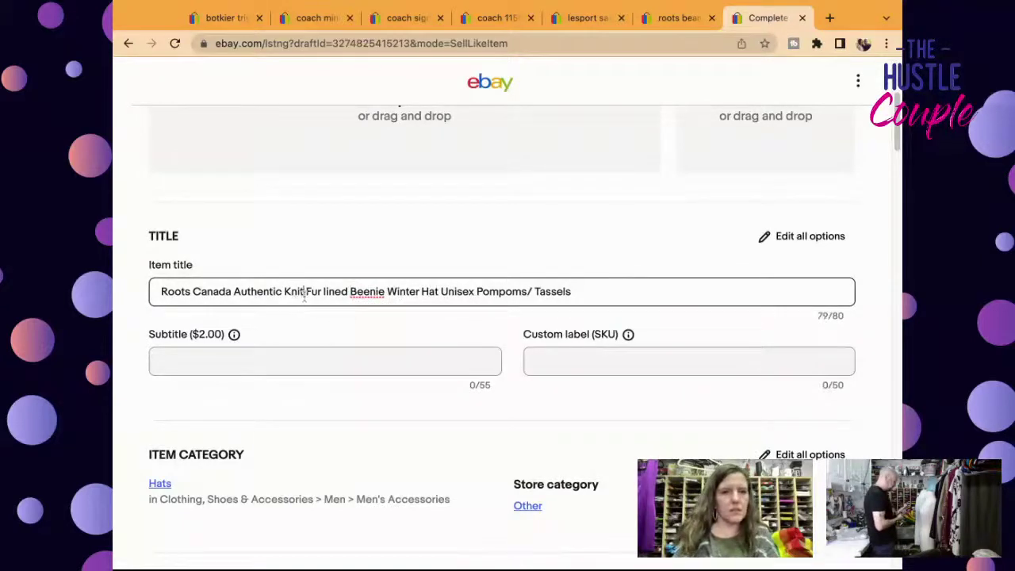
click(322, 291)
key(BackSpace)
key(BackSpace)
text(lee)
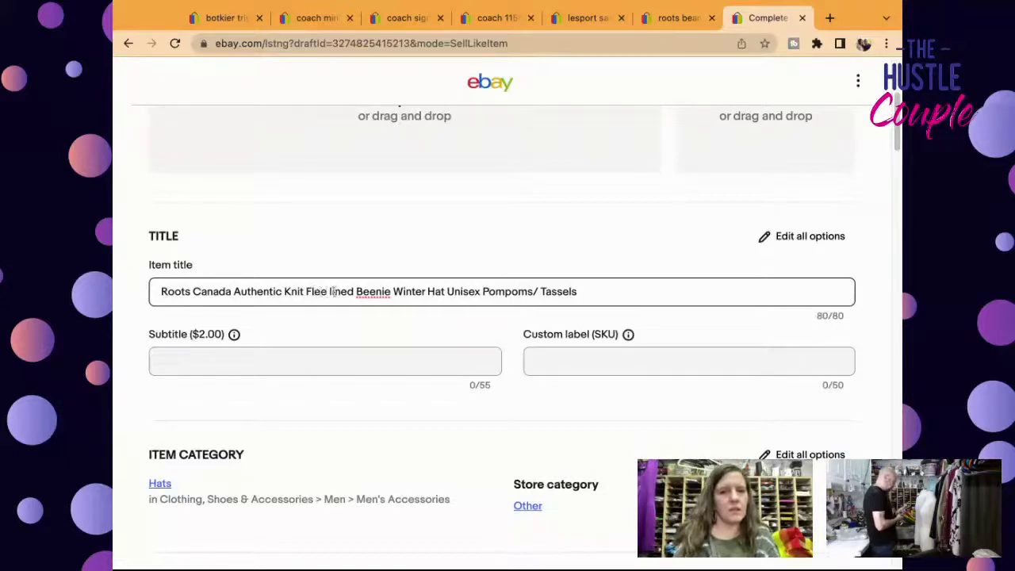
click(543, 292)
key(BackSpace)
key(BackSpace)
key(BackSpace)
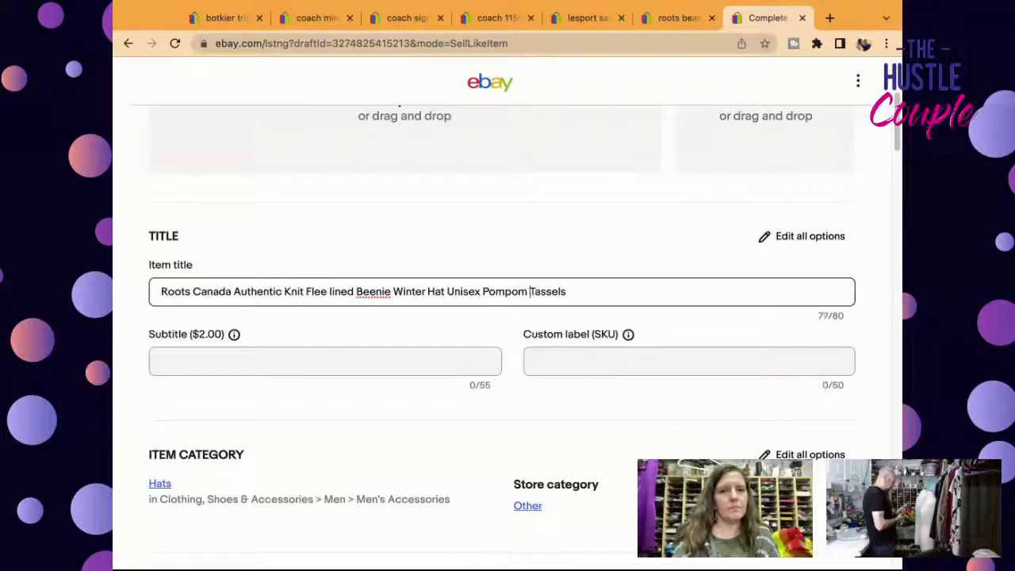
click(327, 291)
text(ce)
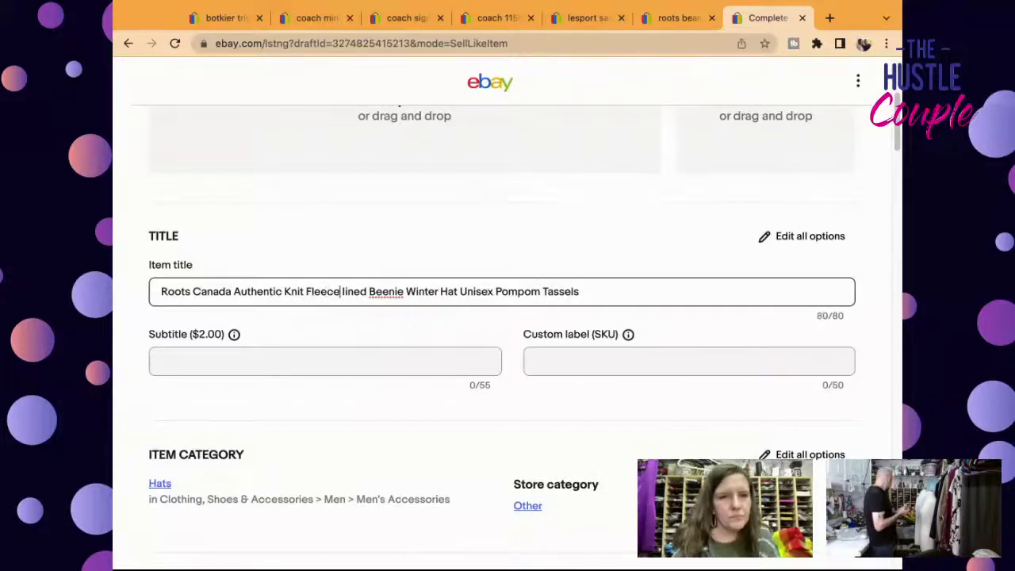
Enter 5567 as the custom label (SKU) and copy the full item title.
click(584, 363)
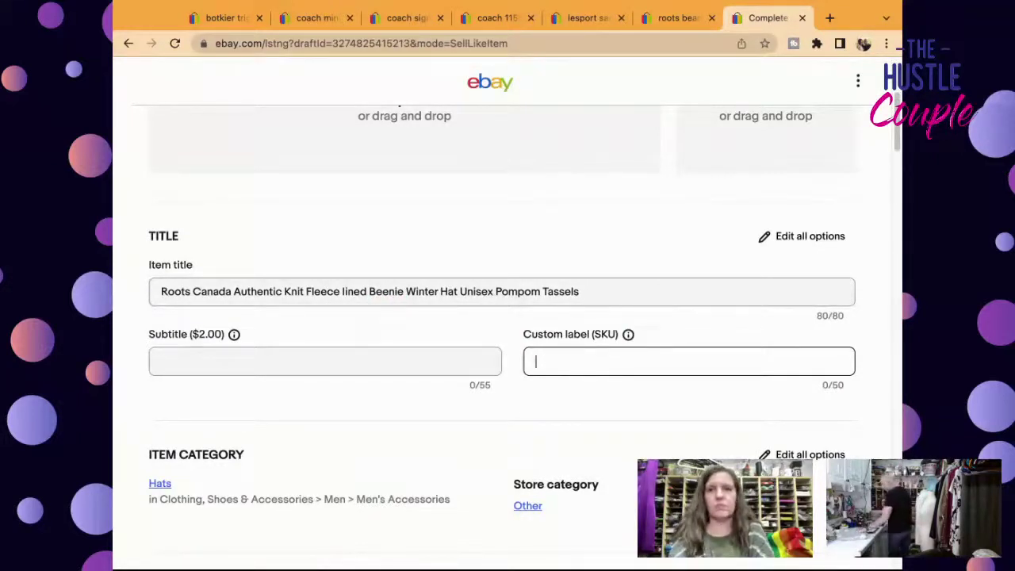
text(5567)
double_click(635, 299)
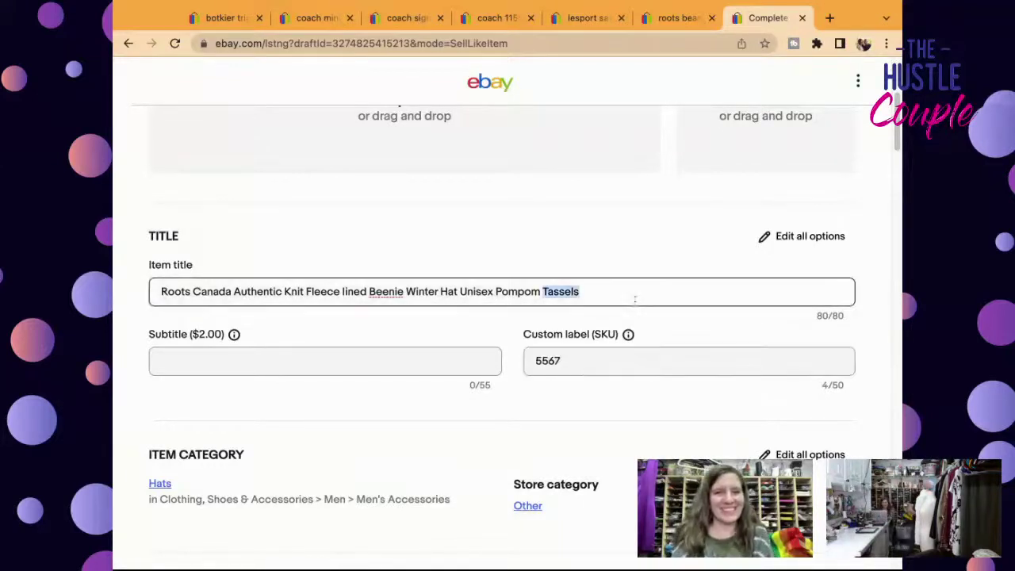
triple_click(634, 299)
key(ctrl+c)
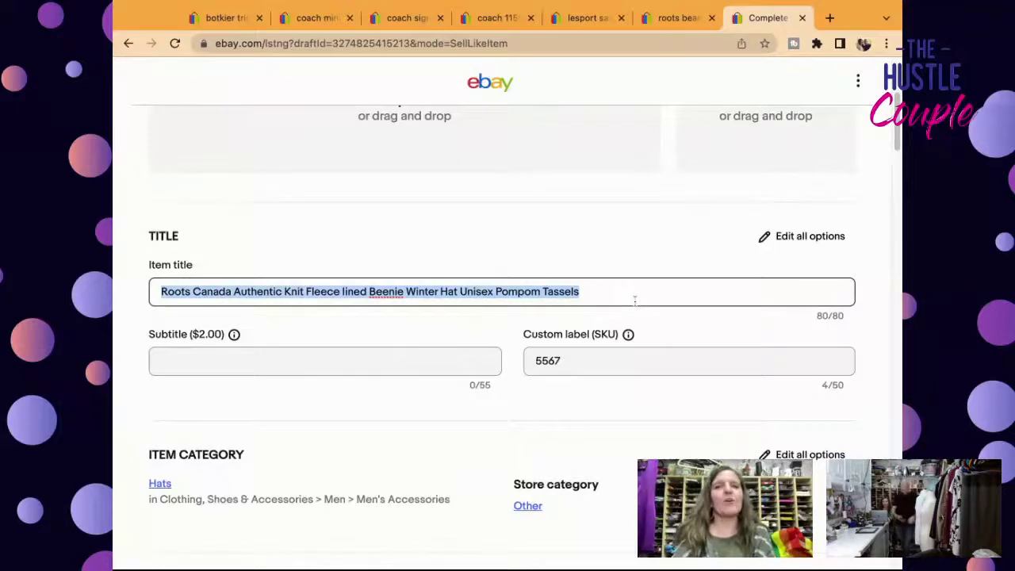
Set the item condition to Pre-owned with the condition description "Excellent Pre-Owned Condition. No Rips, Stains, or Tears".
scroll(634, 299, down, 7)
scroll(525, 340, down, 1)
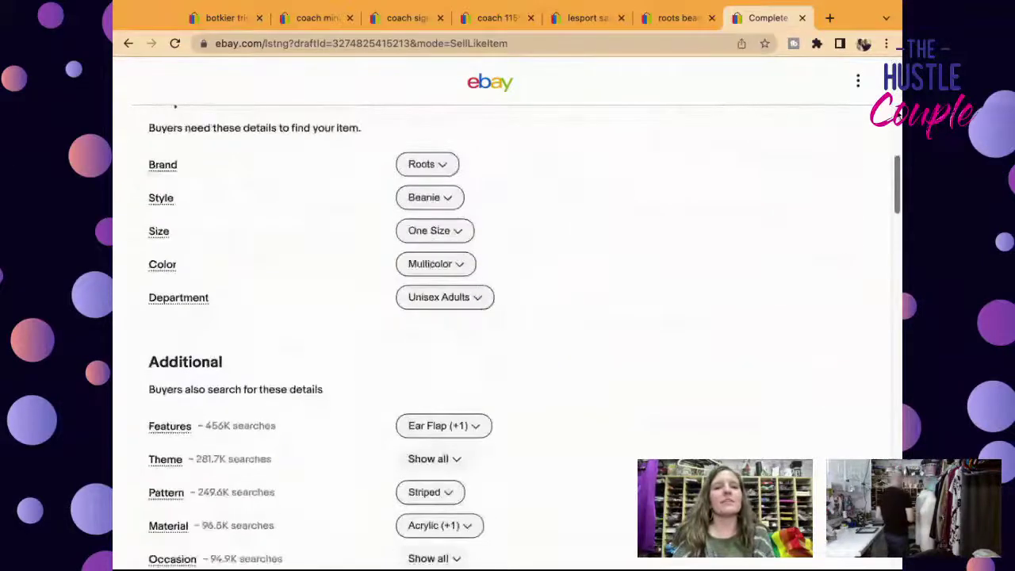
scroll(508, 333, down, 2)
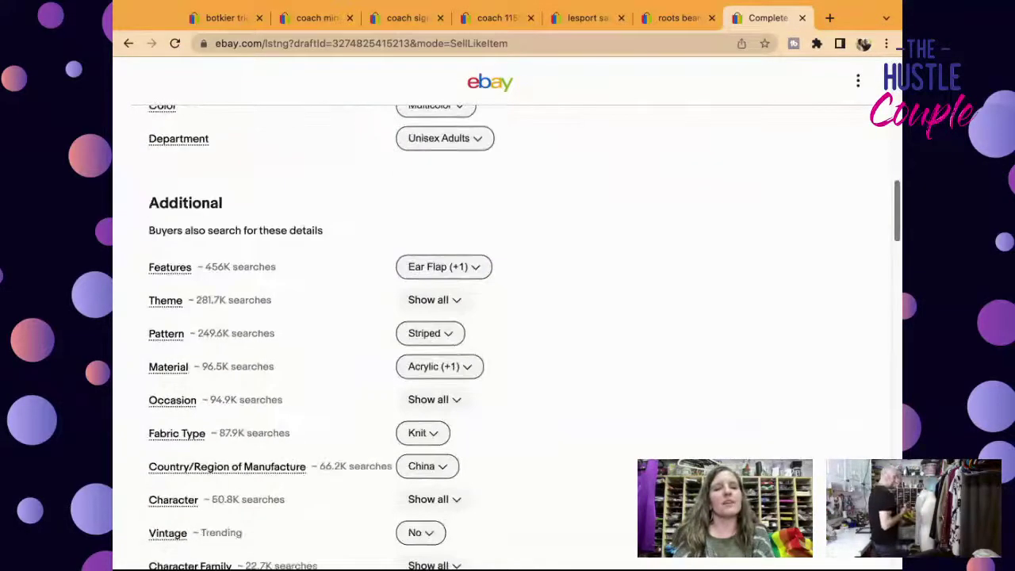
scroll(508, 333, down, 3)
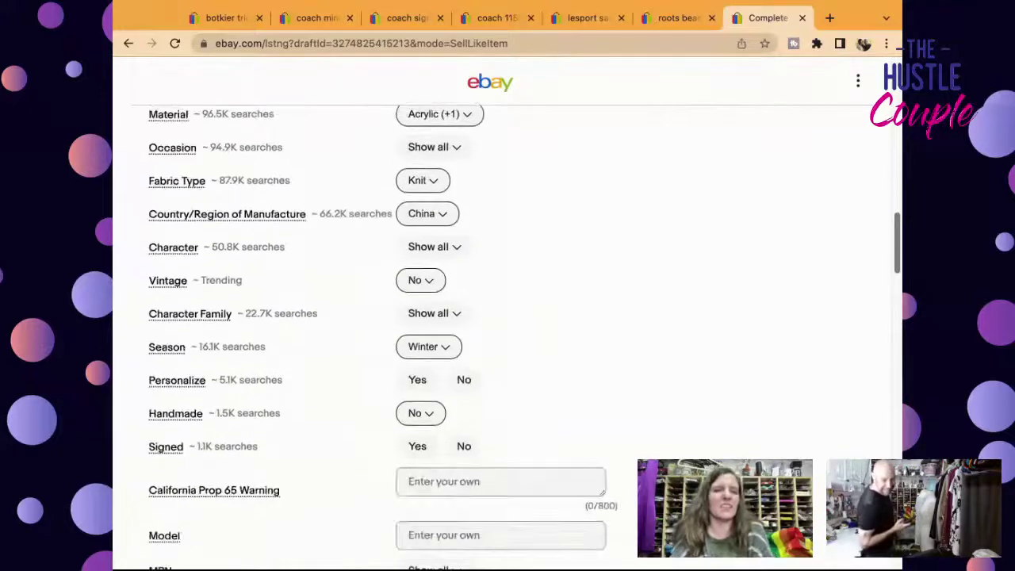
scroll(507, 333, down, 1)
scroll(507, 333, down, 1)
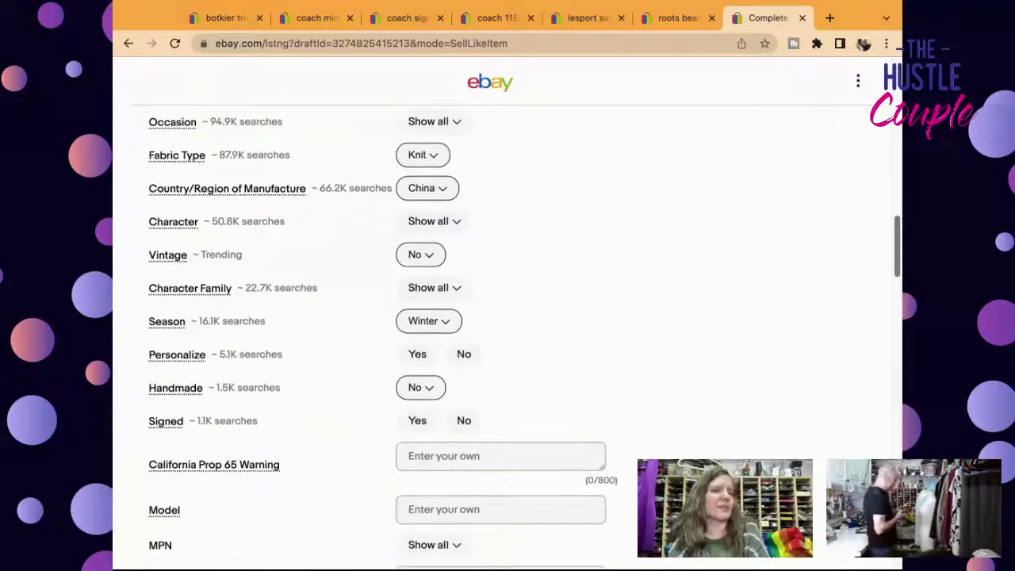
scroll(507, 333, down, 5)
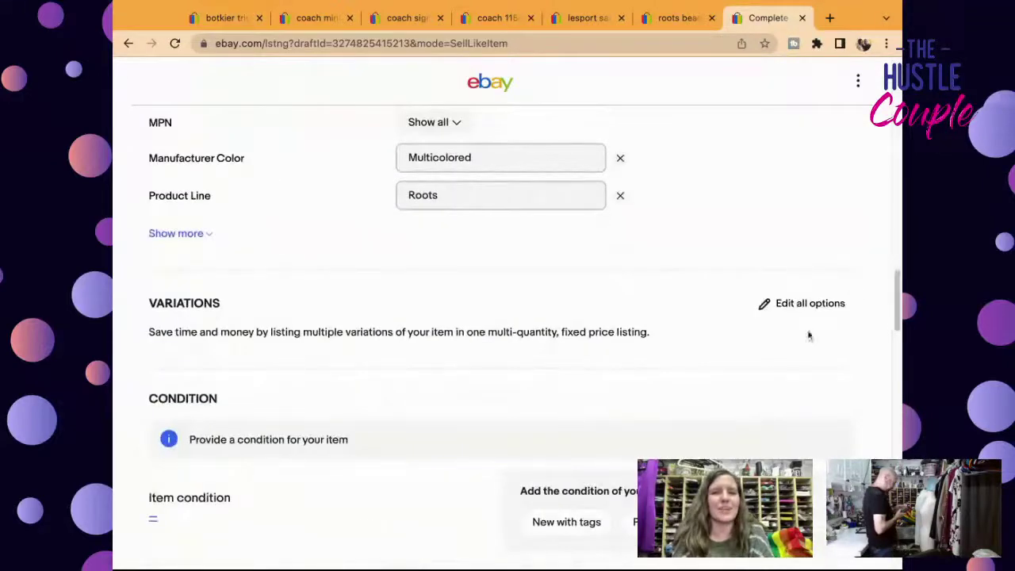
scroll(891, 286, down, 3)
click(658, 288)
click(446, 281)
text(Excellent Pre-Owned Condition. No Rips, Stains, or Tears)
Fill the description with the copied title, then "Excellent Pre-Owned Condition" and "No Rips, Stains, or Tears" on separate lines.
click(381, 487)
key(ctrl+v)
key(Return)
text(Excellent Pre-Owned Condition)
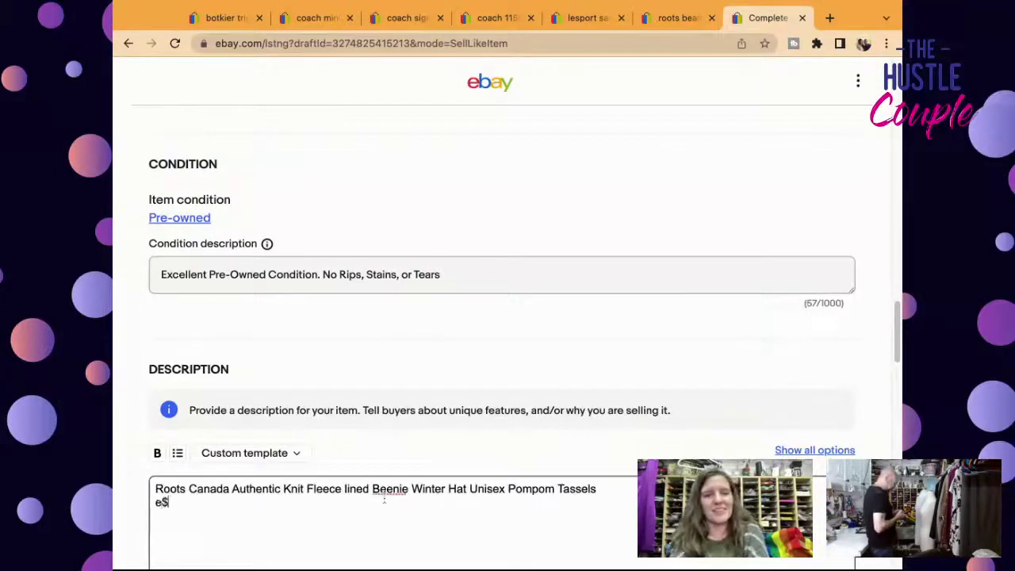
key(Return)
text(No Rips, Stains, or Tears)
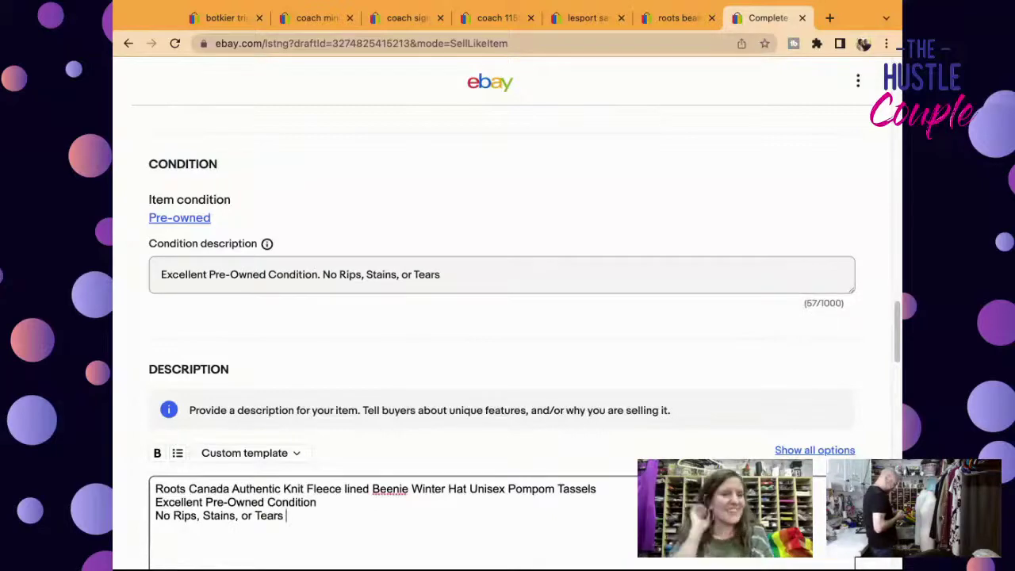
Add the grey Roots hat photos and reorder them, with the front view as main photo and hat views before the label close-ups.
drag(898, 325, 899, 79)
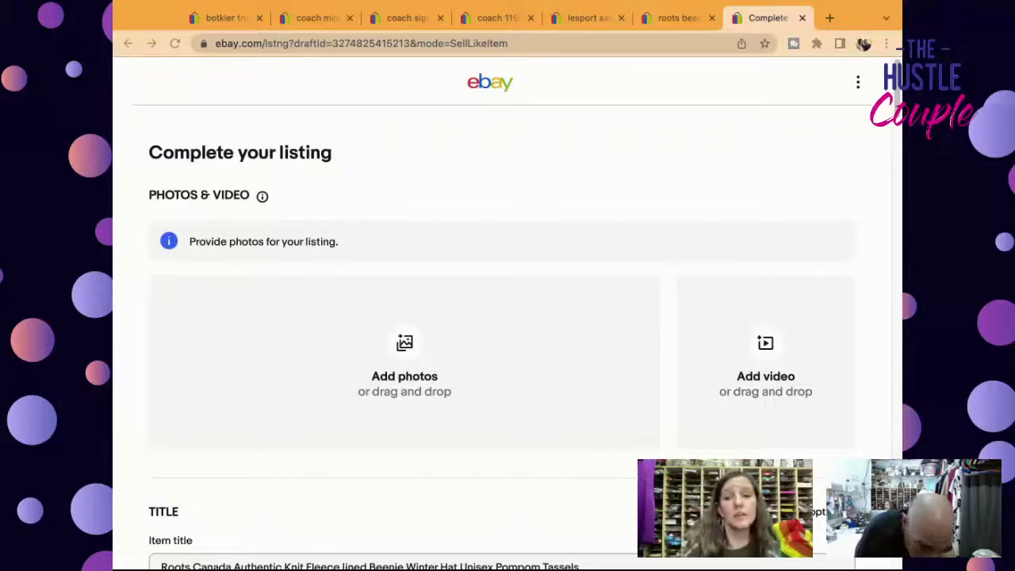
drag(897, 333, 502, 333)
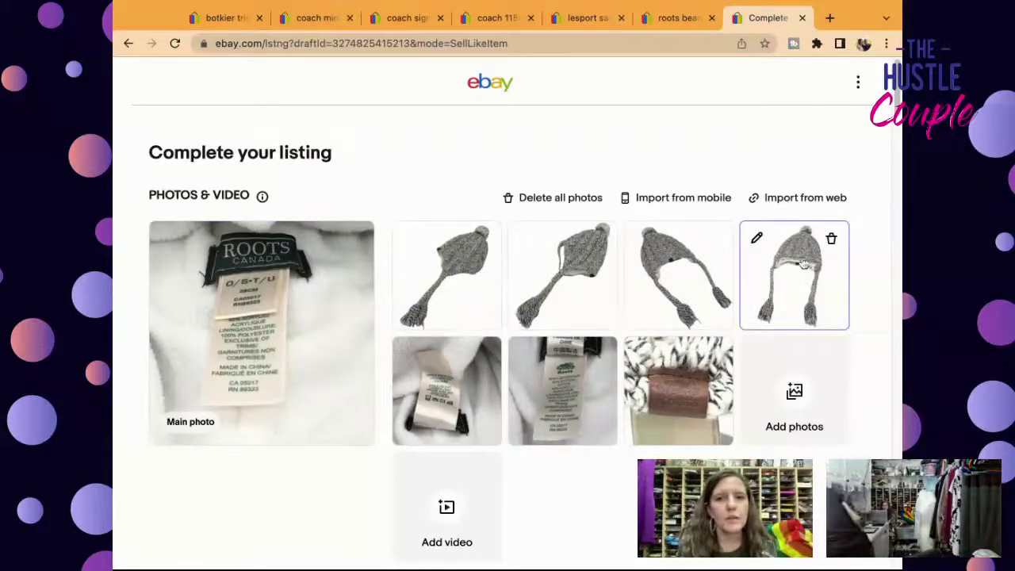
drag(803, 264, 309, 307)
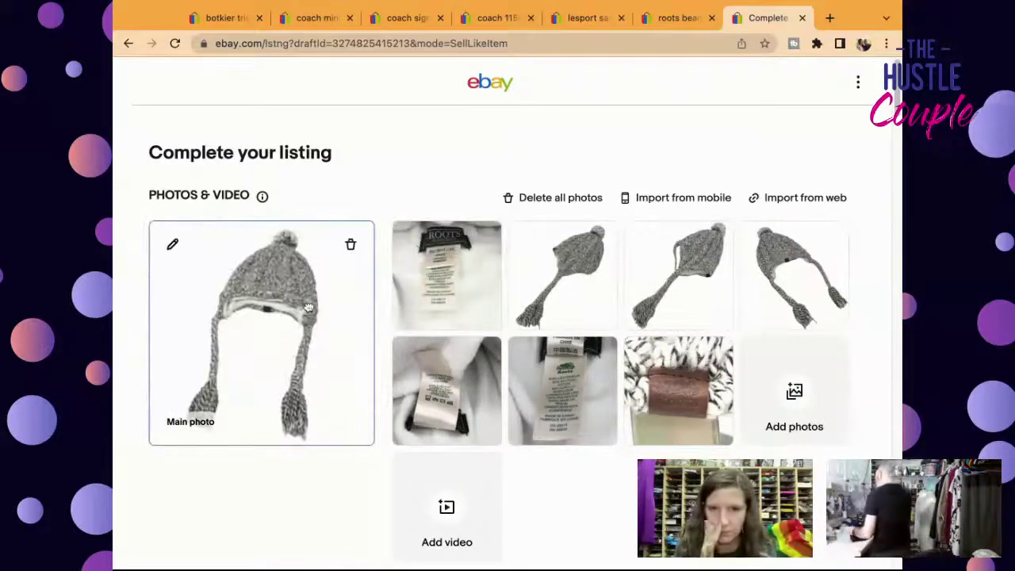
drag(780, 295, 672, 283)
drag(678, 391, 785, 282)
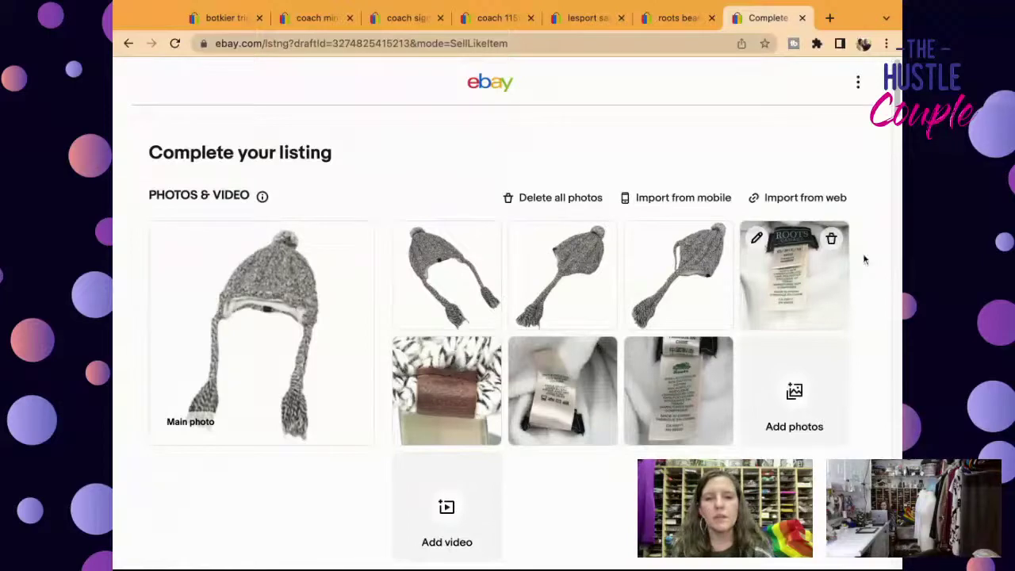
Review the listing details and set the Buy It Now price to $24.95.
scroll(845, 254, down, 2)
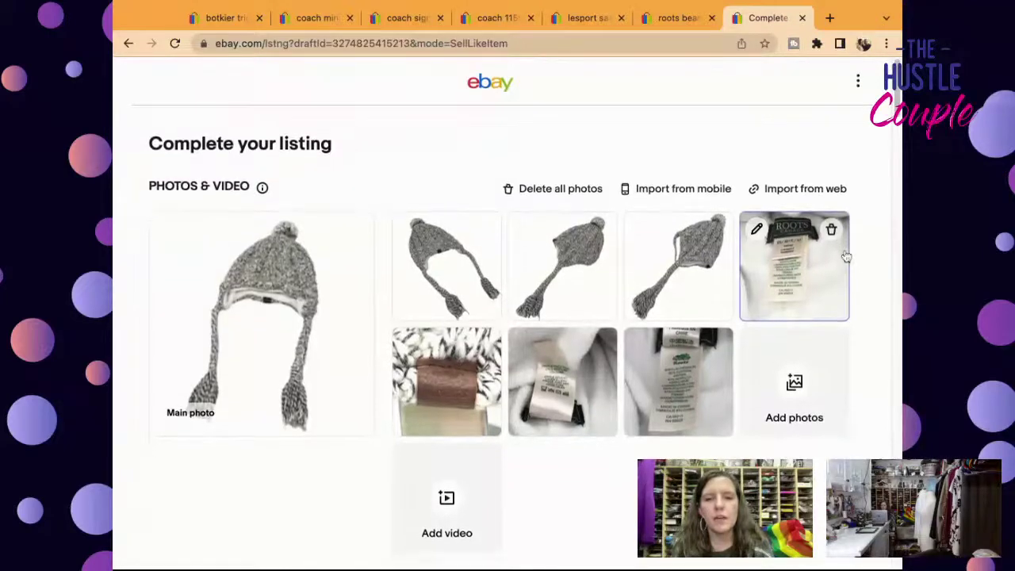
scroll(846, 255, down, 5)
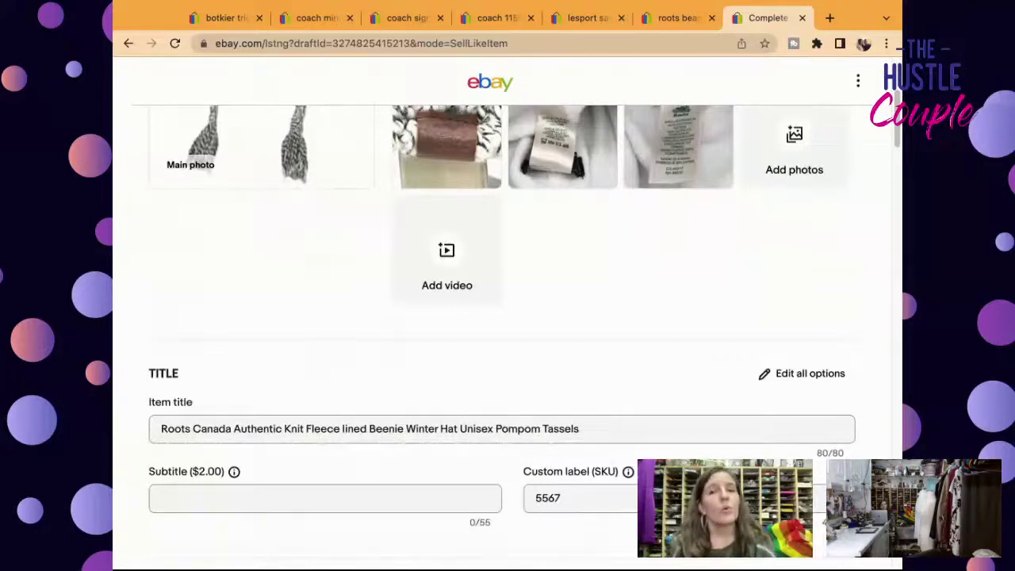
drag(898, 144, 898, 216)
scroll(507, 317, down, 1)
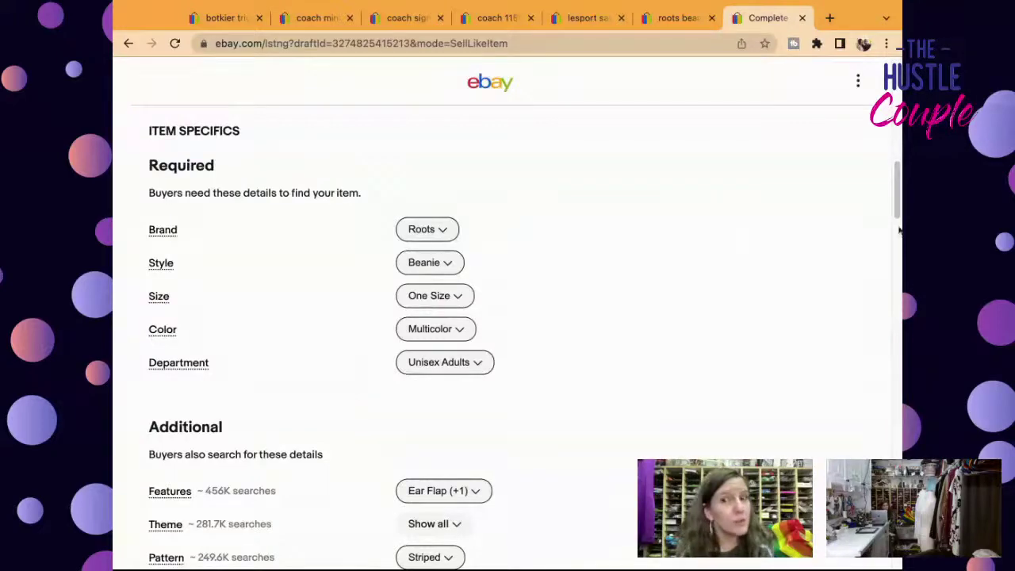
scroll(899, 209, down, 6)
scroll(898, 209, down, 12)
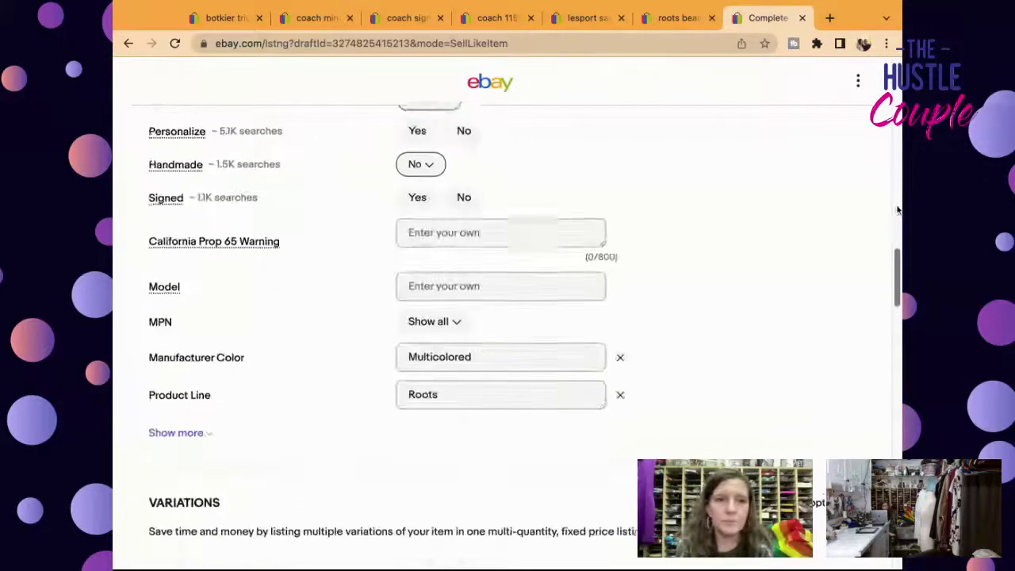
scroll(508, 317, down, 4)
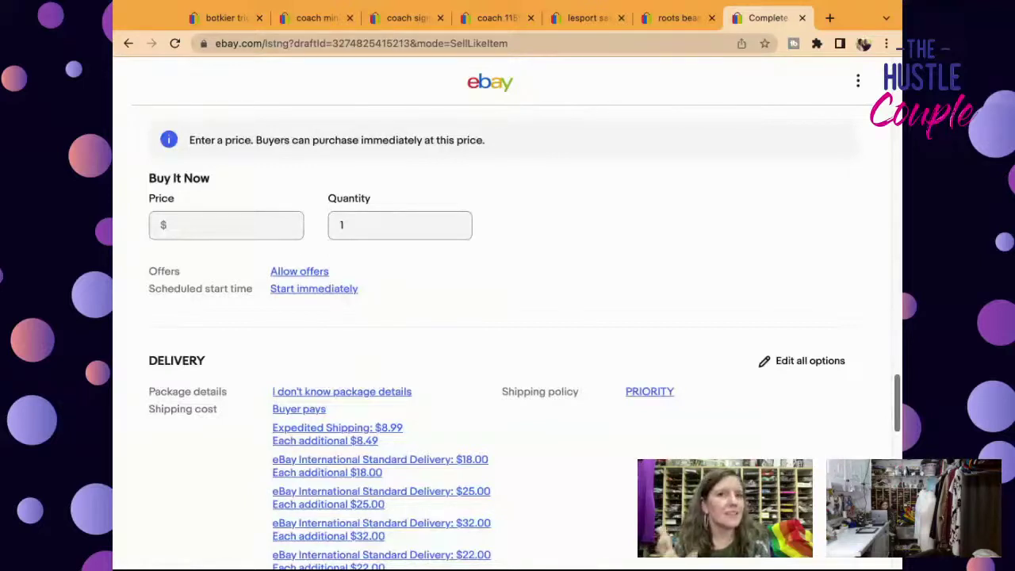
click(676, 19)
click(763, 18)
click(258, 222)
text(24.95)
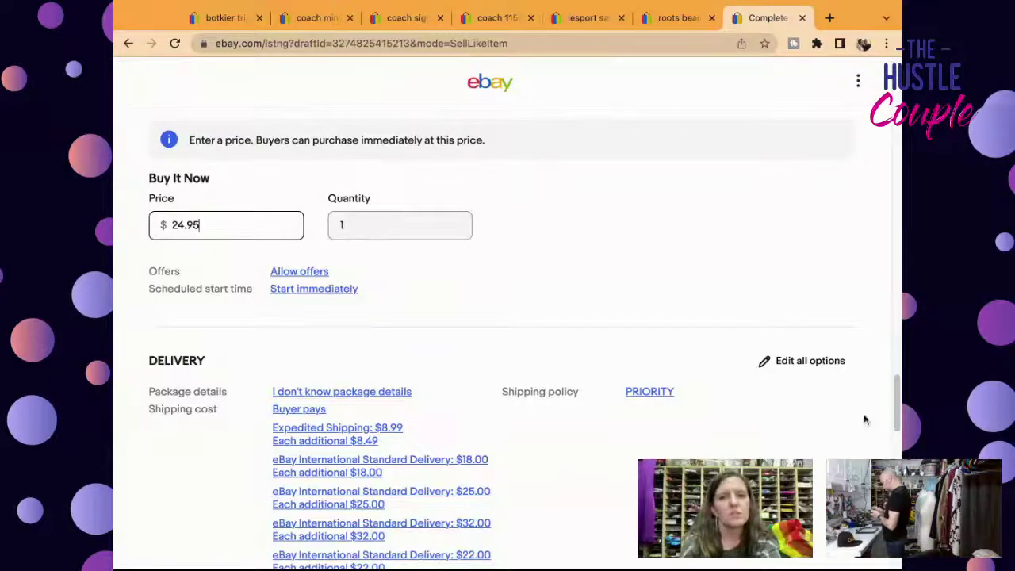
Change the shipping policy to FIRST CLASS.
scroll(634, 392, down, 1)
click(638, 341)
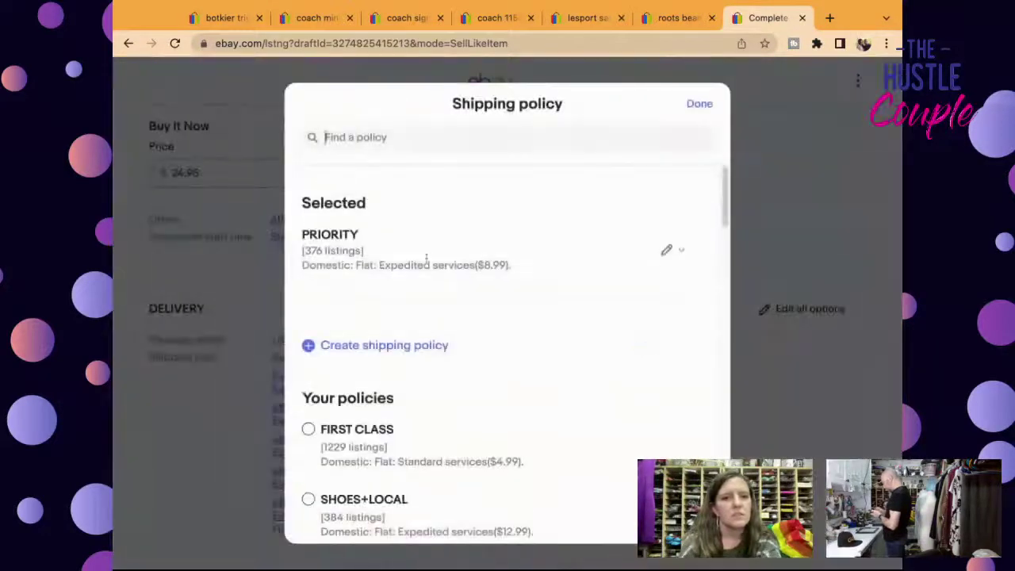
click(362, 436)
scroll(497, 337, down, 15)
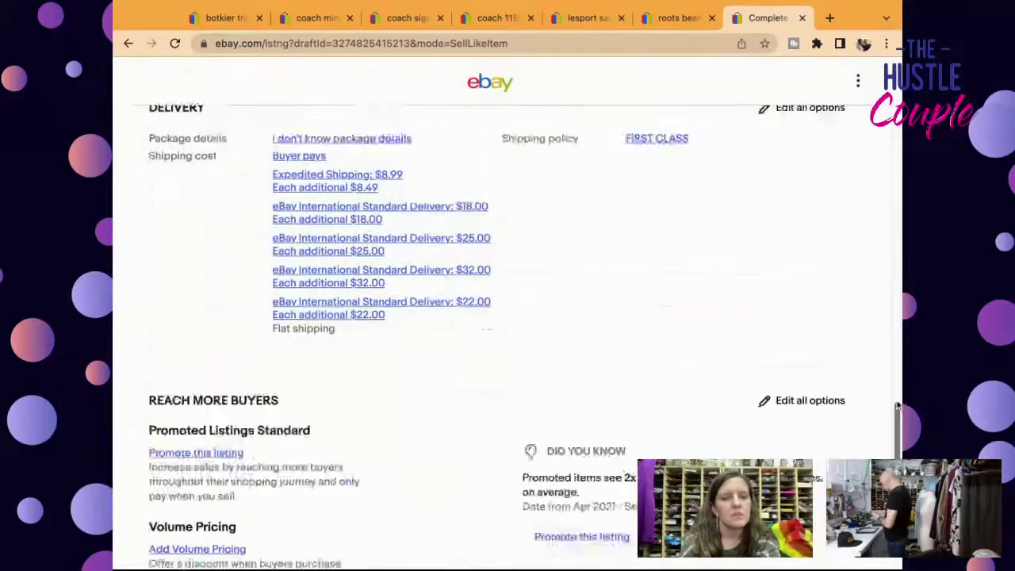
Replace the custom label (SKU) with HATS.
scroll(497, 337, up, 20)
scroll(508, 317, up, 20)
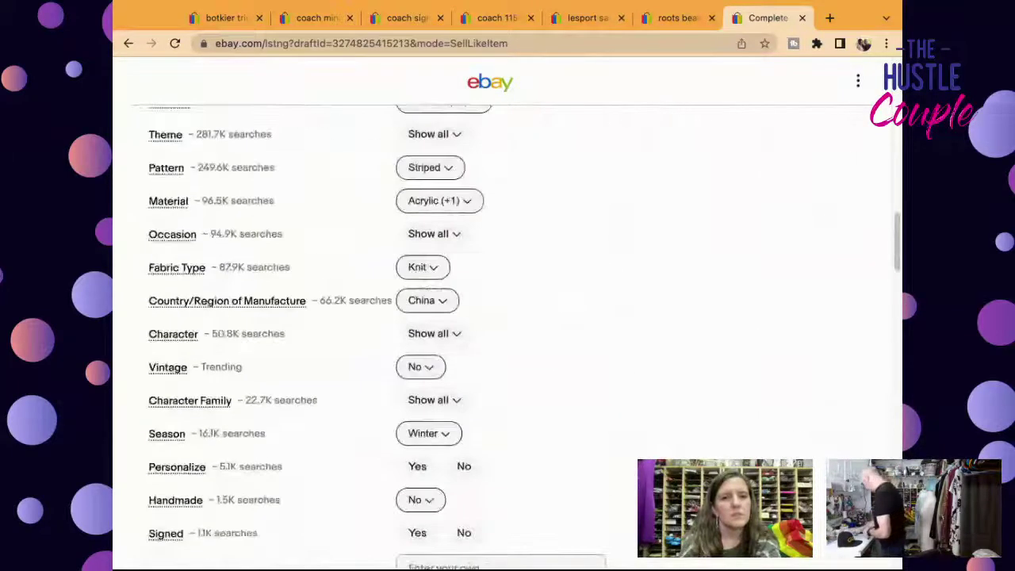
scroll(508, 317, up, 5)
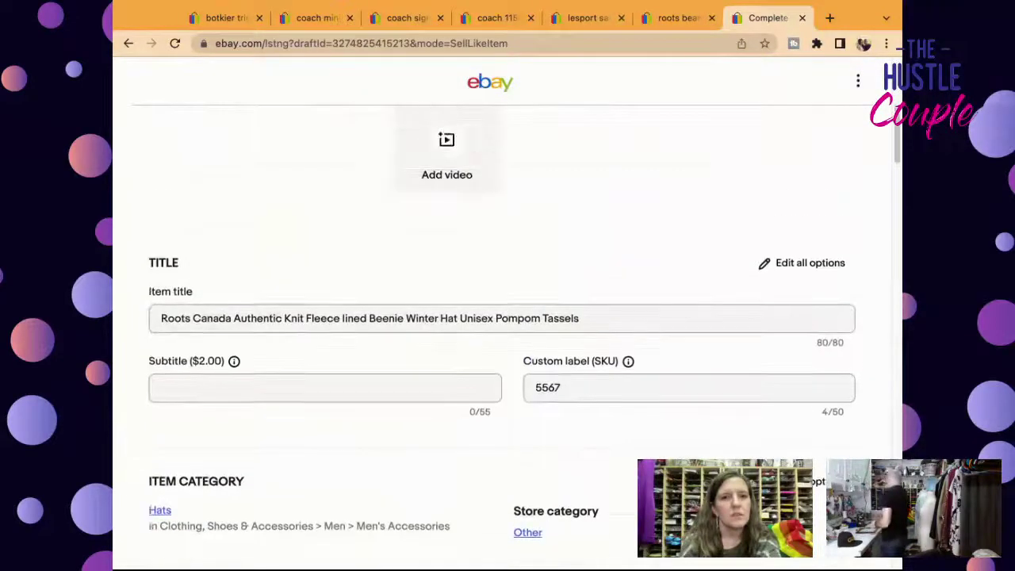
scroll(507, 317, down, 20)
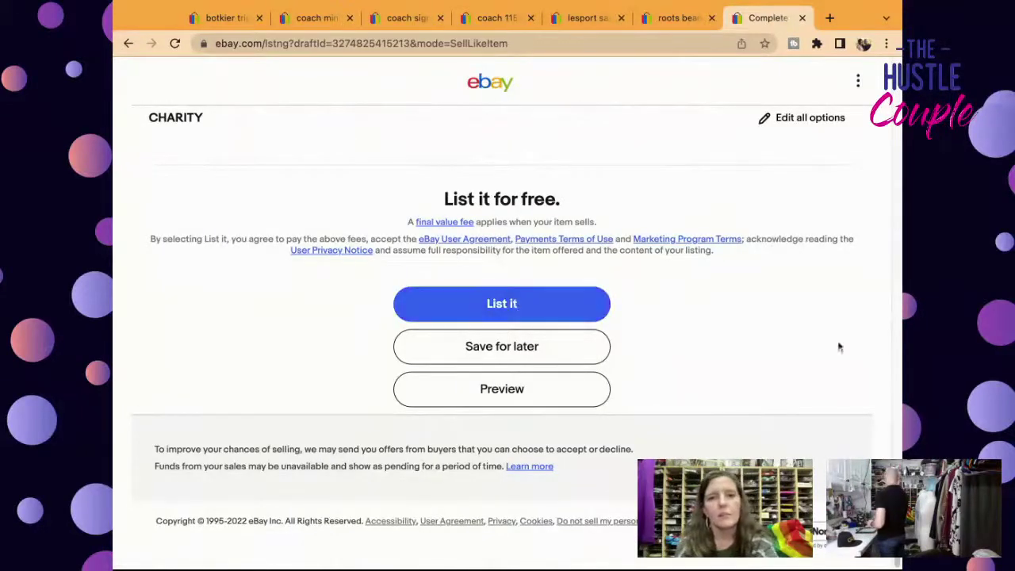
scroll(838, 317, up, 15)
scroll(667, 281, up, 5)
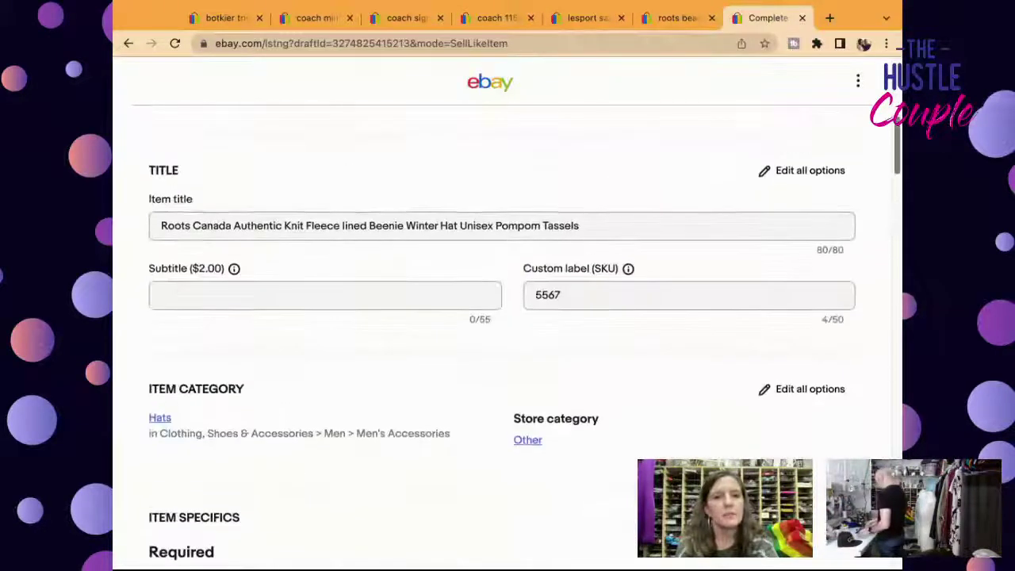
double_click(666, 281)
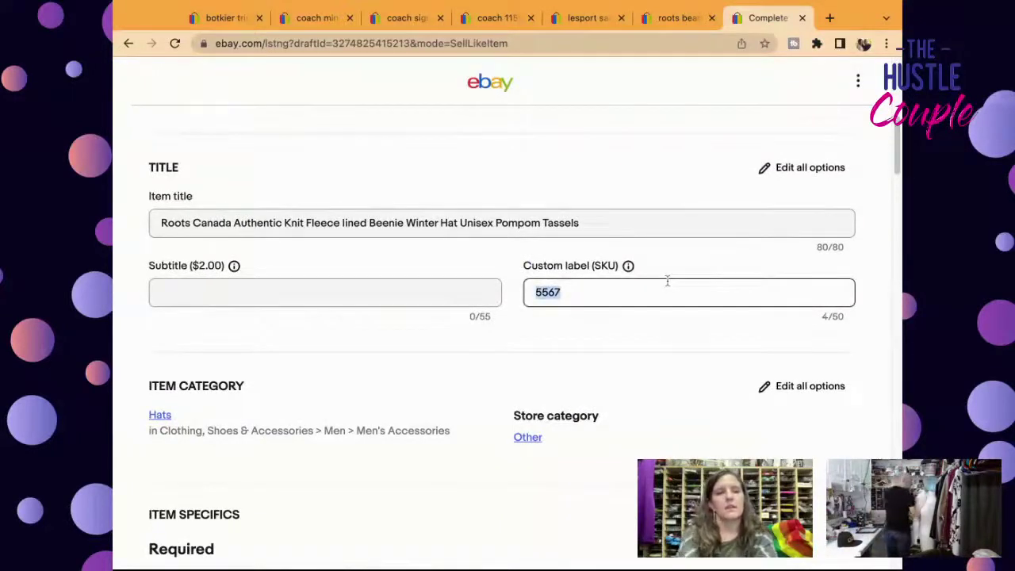
text(HATS)
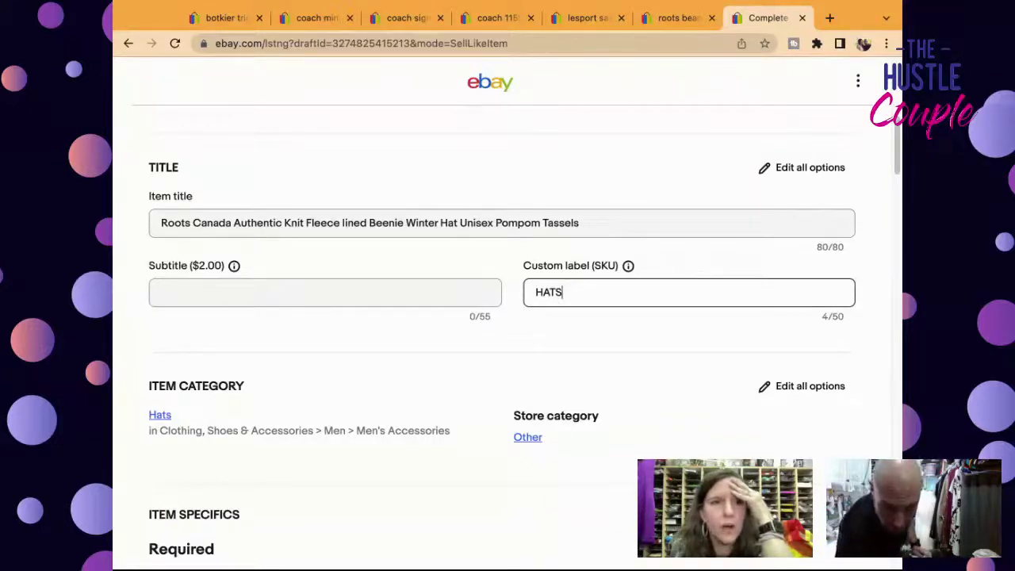
Capitalize the word "Lined" in the item title.
key(shift+Tab)
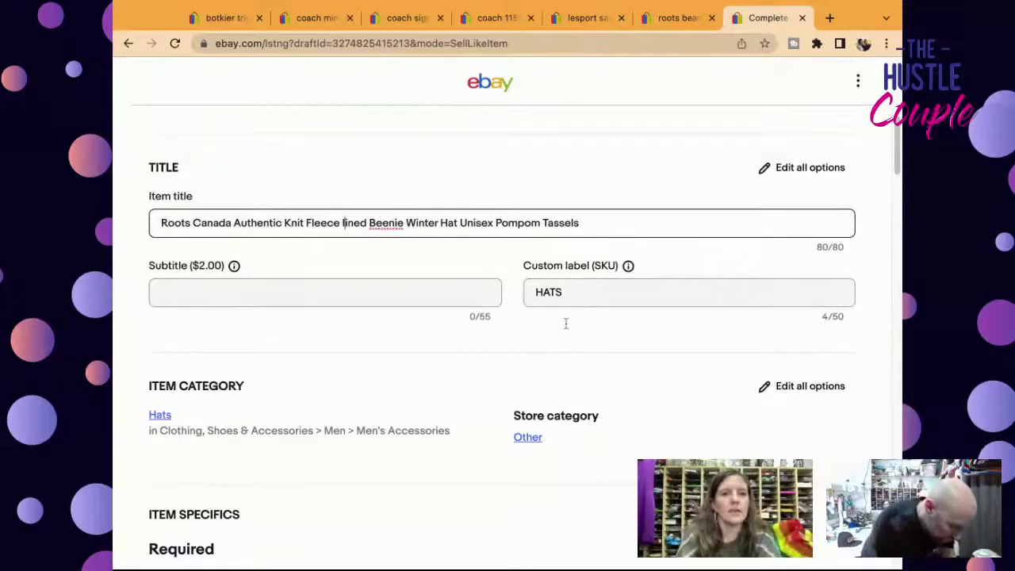
key(BackSpace)
text(L)
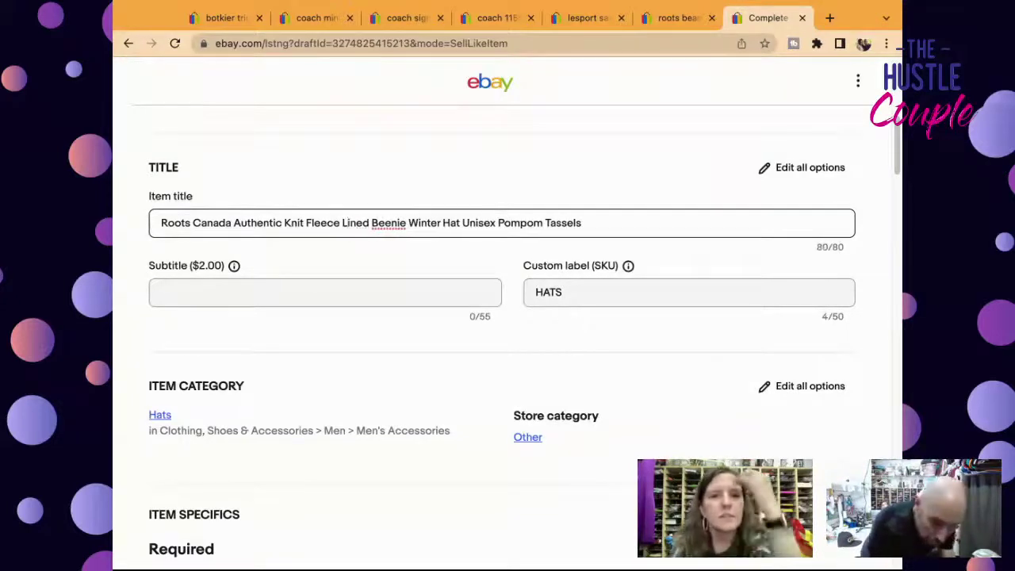
Correct the spelling of "Beenie" to "Beanie" in the item title.
click(373, 223)
key(Right)
key(Right)
key(Right)
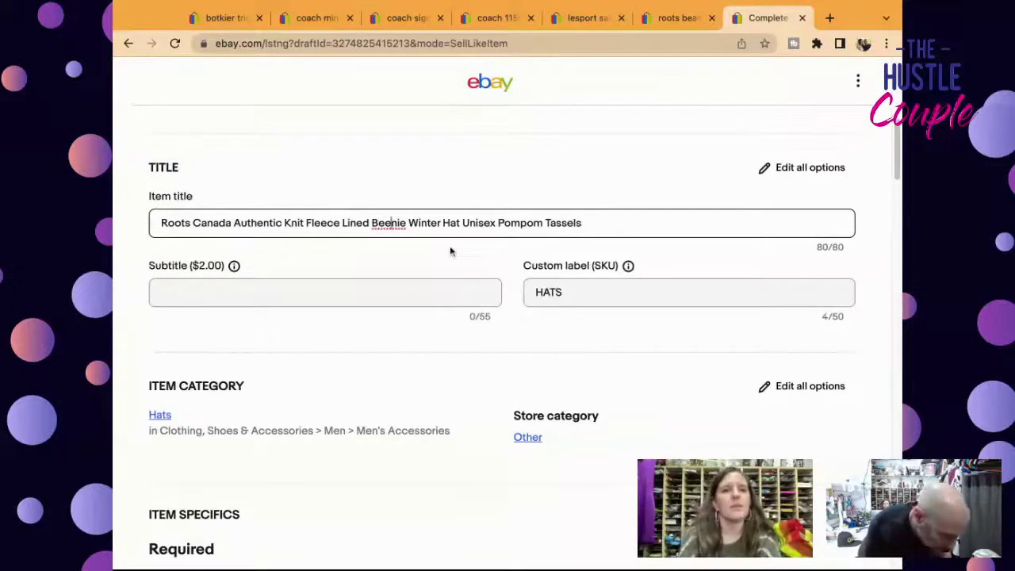
key(BackSpace)
text(a)
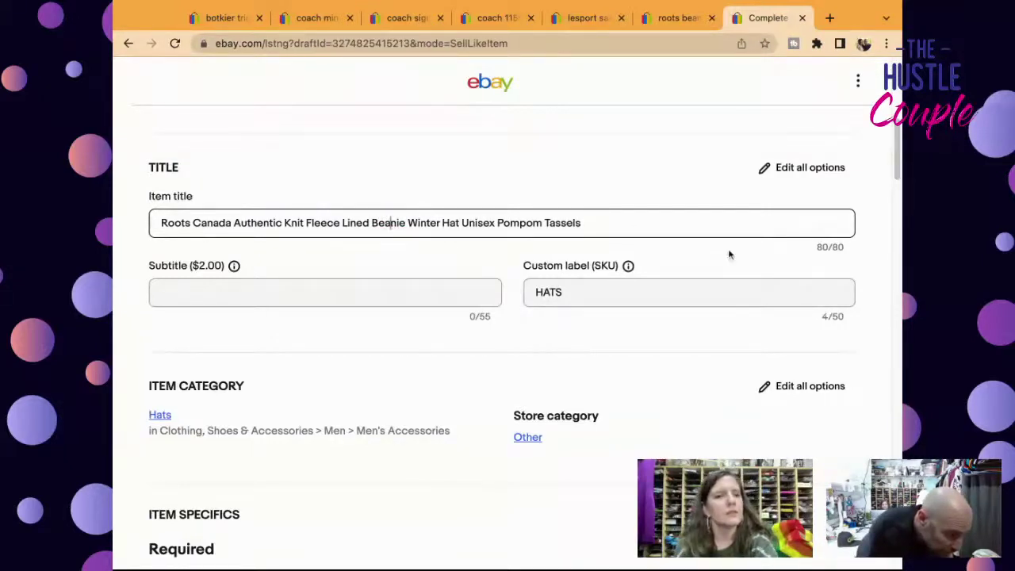
Set the Buy It Now price of the beanie listing to $26.95.
drag(898, 154, 898, 429)
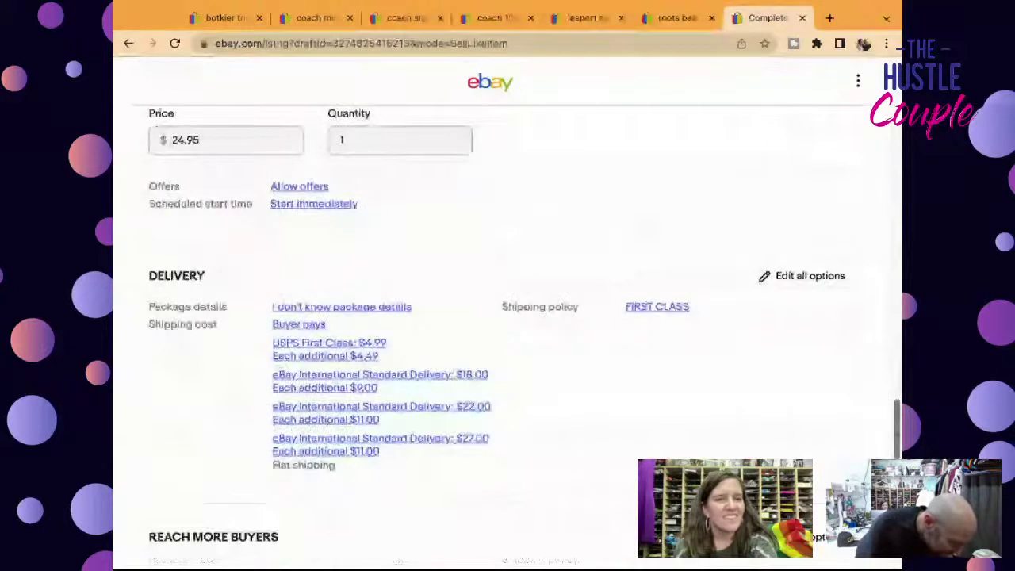
click(176, 139)
key(BackSpace)
text(6)
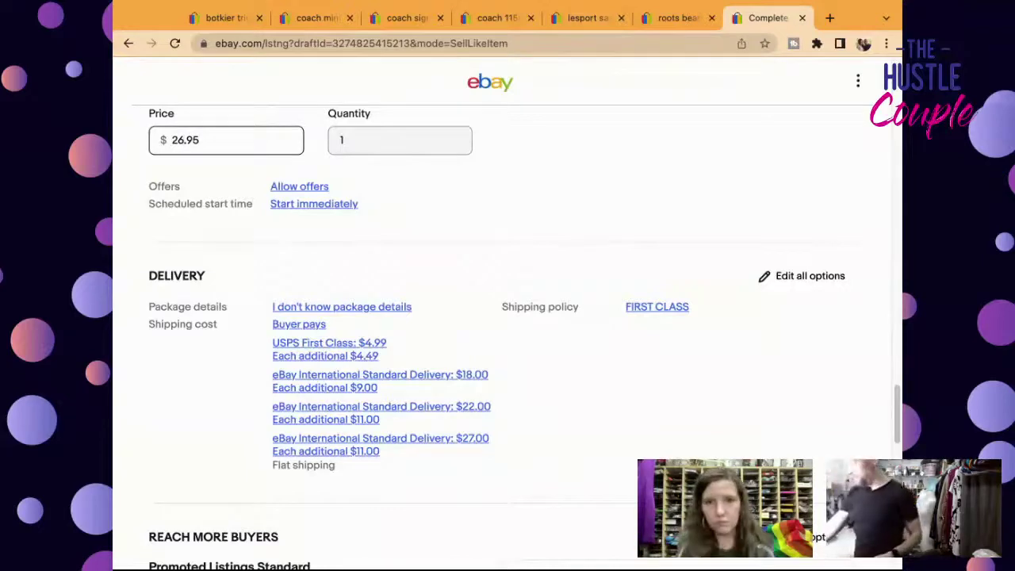
Check the remaining listing details, publish the beanie listing and dismiss the confirmation.
click(891, 396)
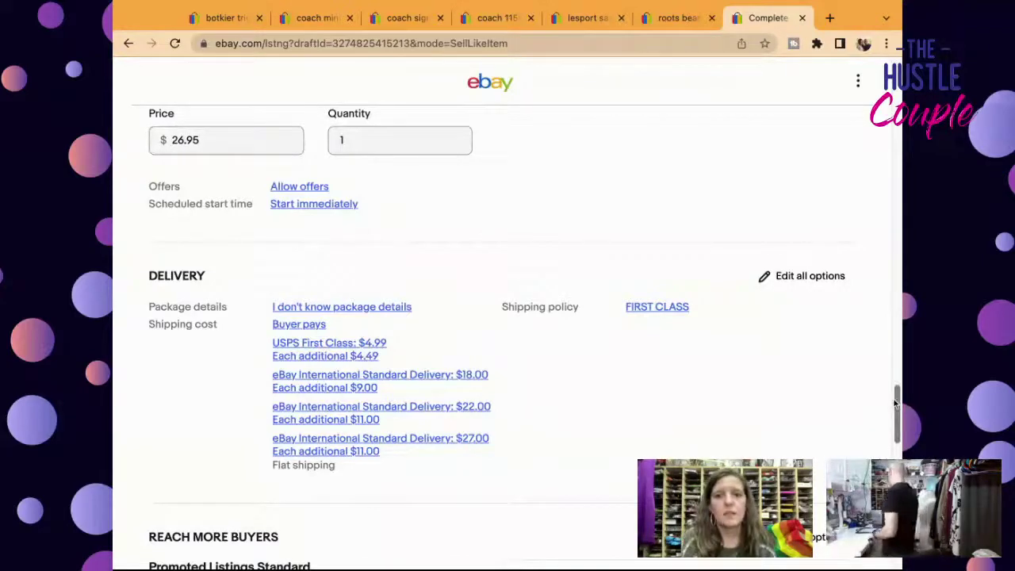
scroll(894, 404, down, 10)
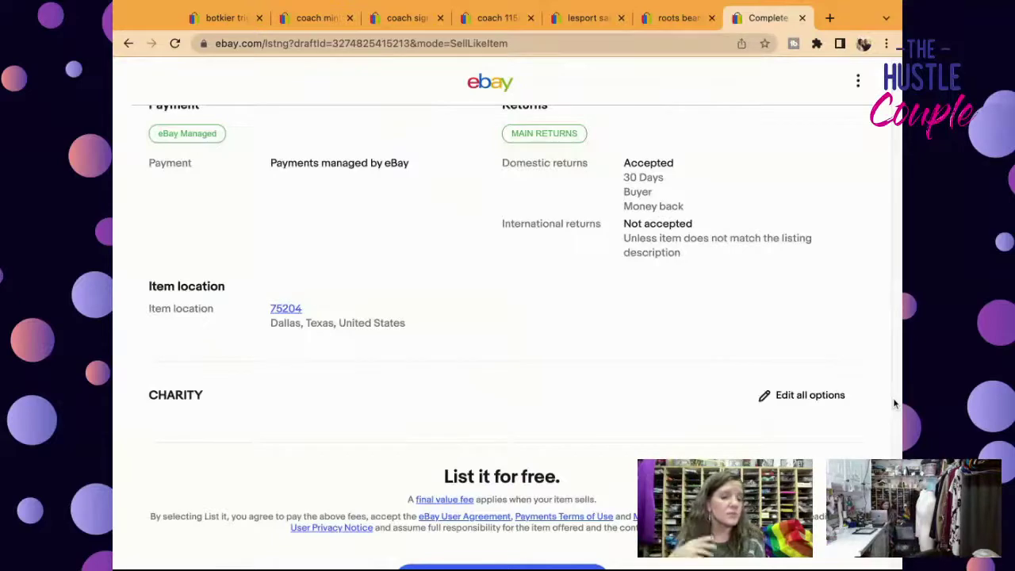
scroll(508, 317, down, 2)
scroll(508, 318, up, 20)
scroll(507, 317, down, 20)
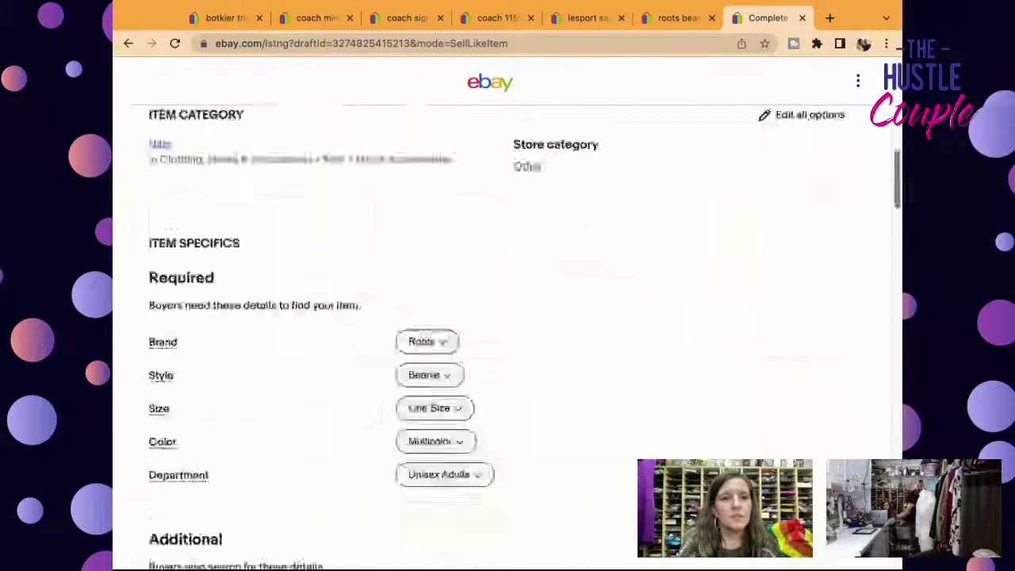
click(528, 308)
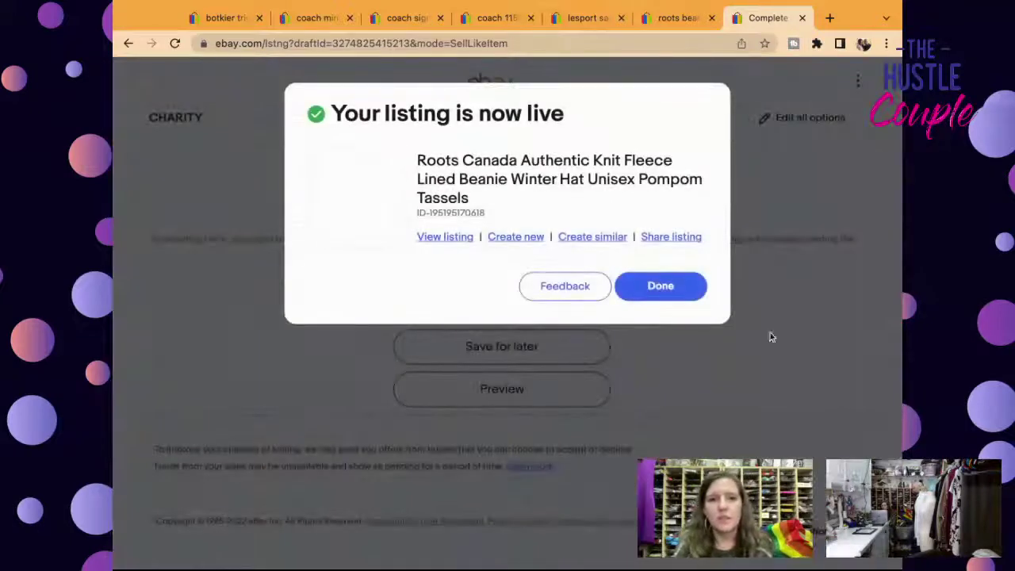
click(682, 288)
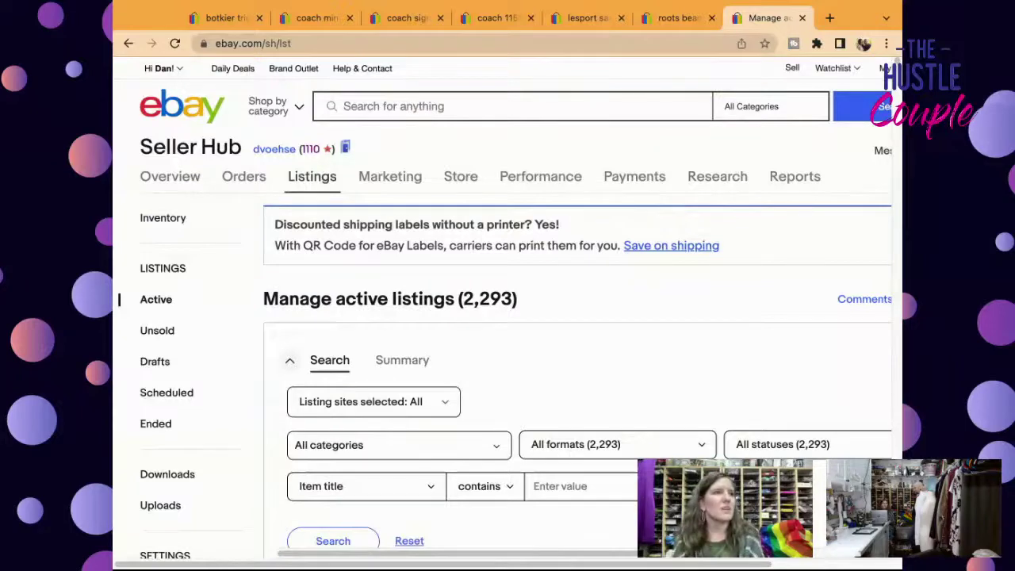
Find the Chivas Fight Club GGG snapback hat among the listing drafts and resume that draft.
click(617, 111)
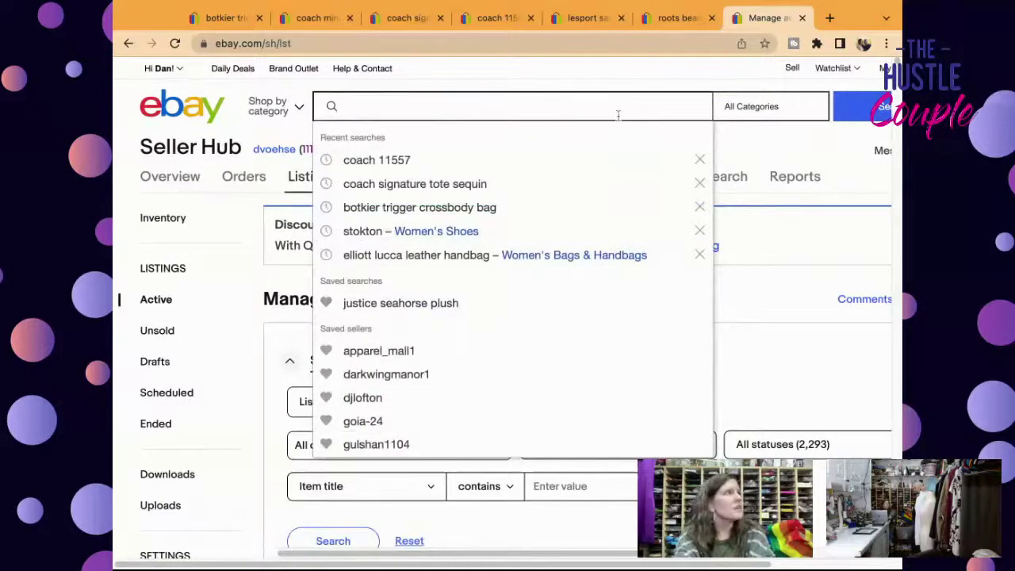
click(153, 362)
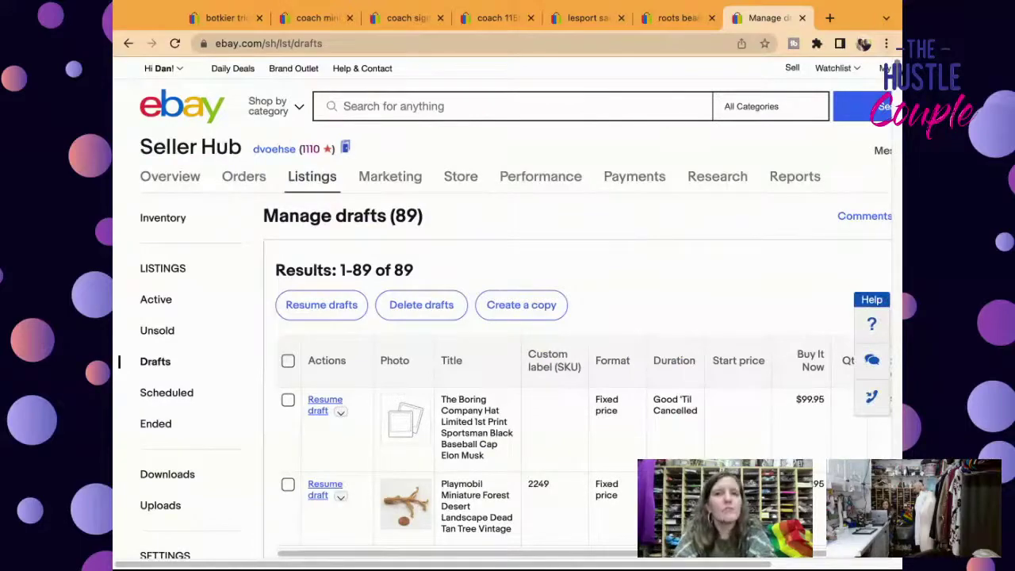
scroll(507, 318, down, 10)
scroll(507, 318, down, 4)
scroll(507, 317, up, 20)
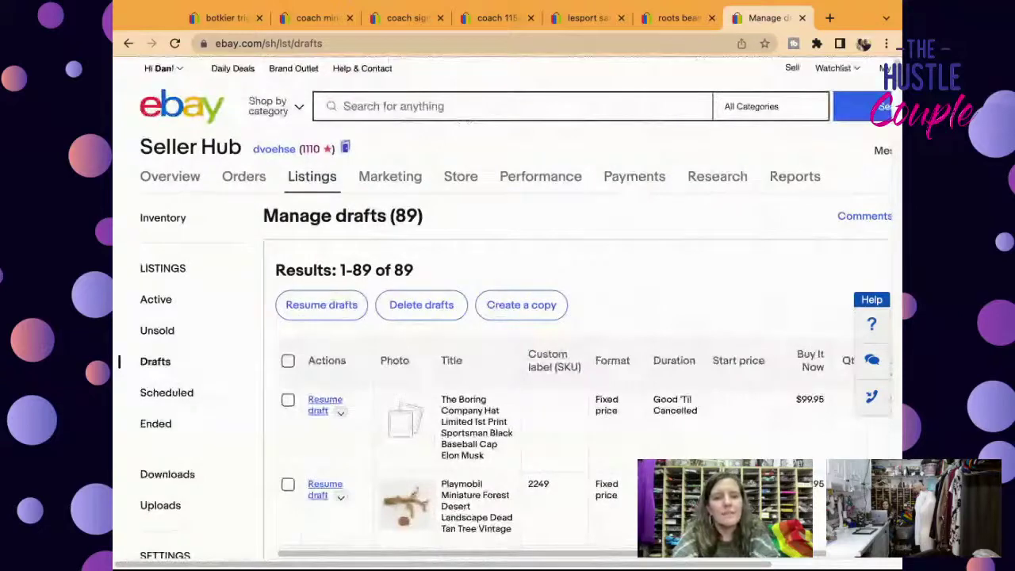
scroll(321, 411, down, 5)
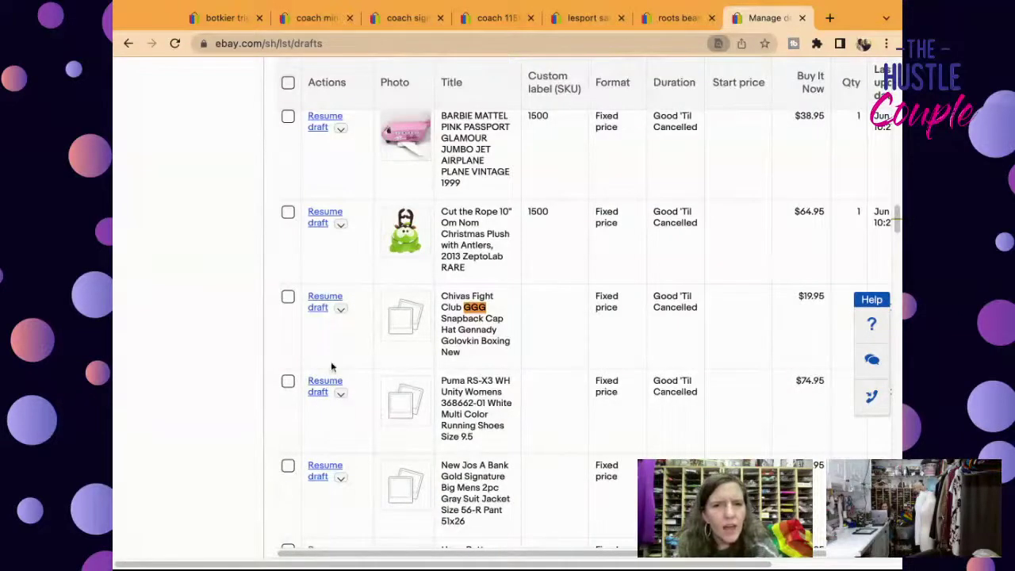
click(325, 301)
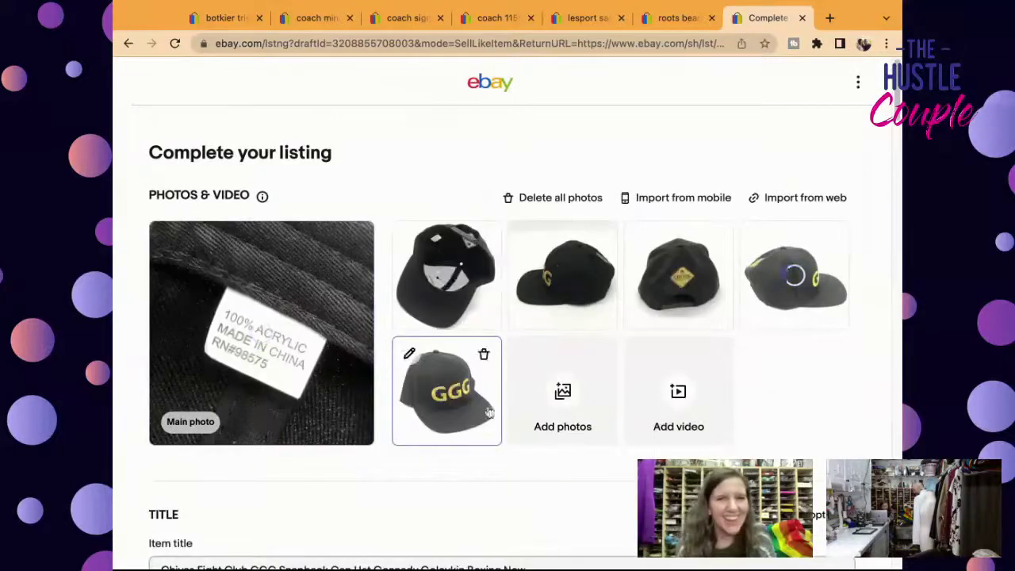
Reorder the hat photos: front view as main photo, followed by both side views, back, inside and fabric tag.
drag(483, 415, 479, 420)
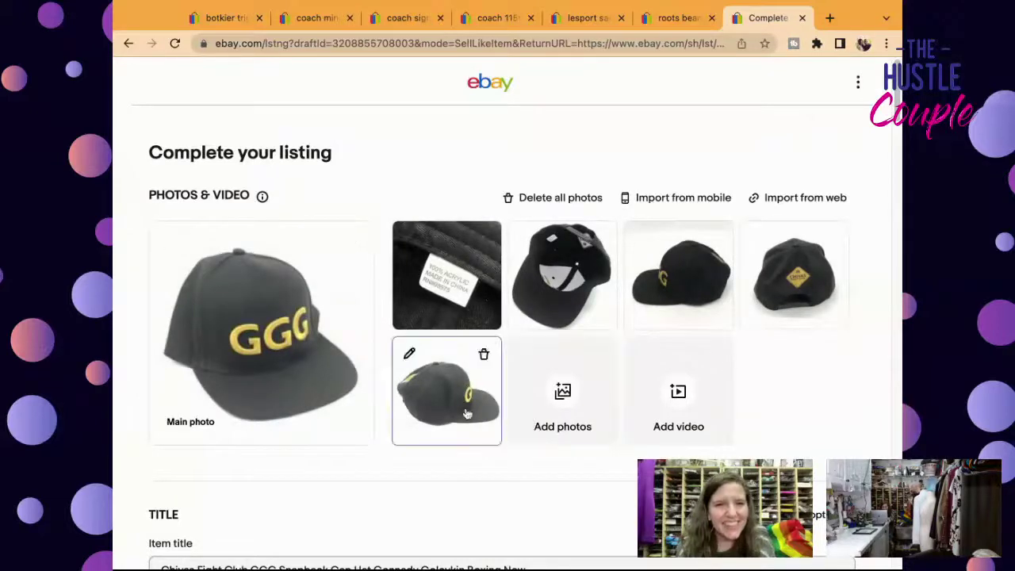
drag(448, 390, 449, 280)
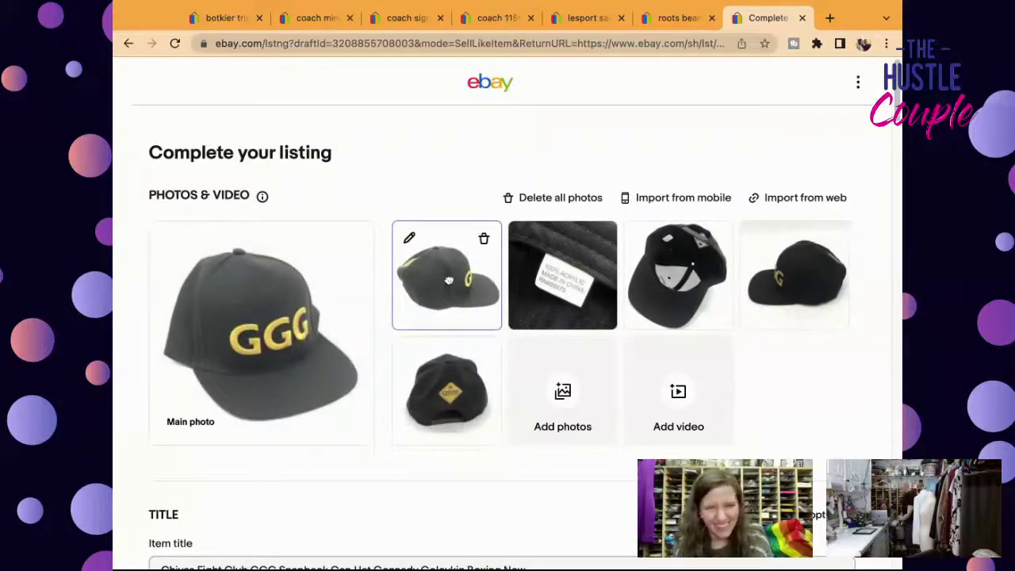
drag(796, 273, 505, 348)
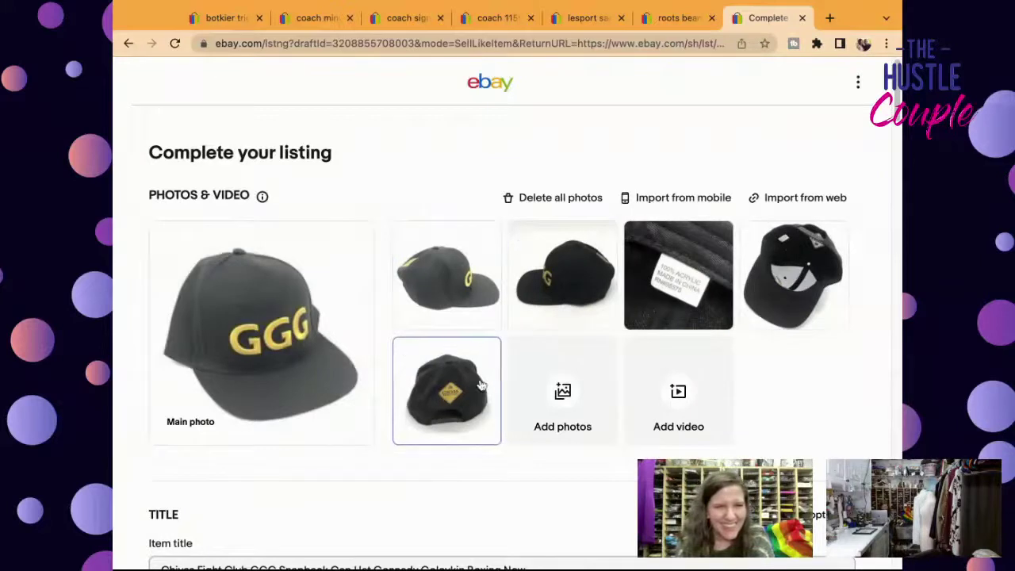
drag(446, 388, 679, 274)
drag(447, 390, 793, 272)
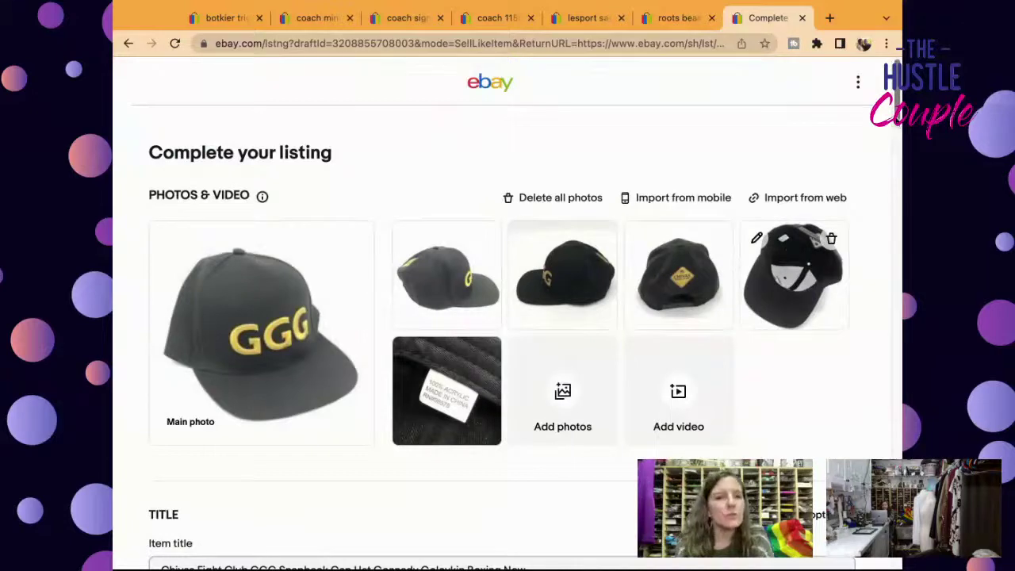
Replace "New" at the end of the item title with "Black NWOT" and set the custom label (SKU) to HATS.
scroll(894, 95, down, 4)
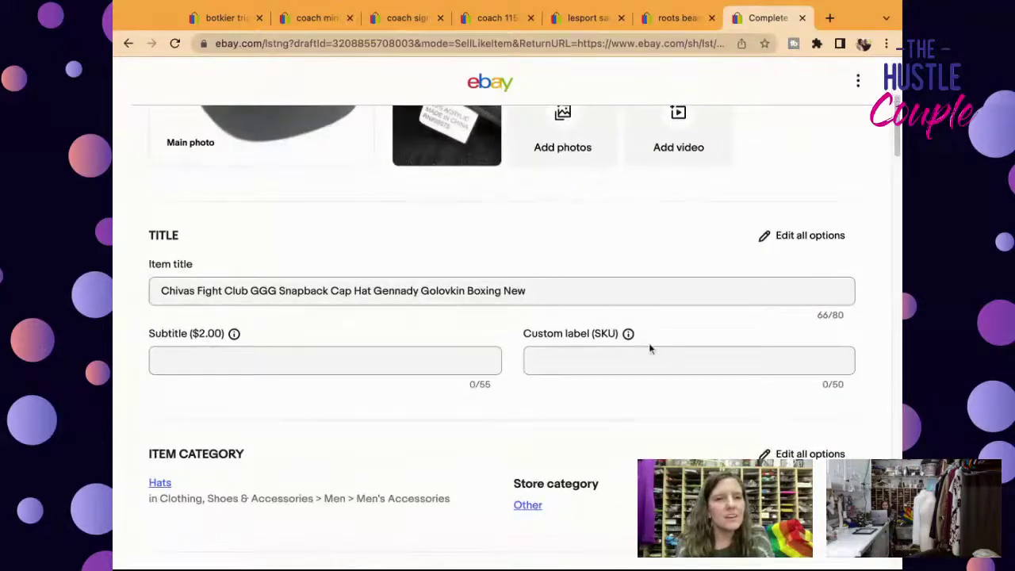
click(619, 289)
key(BackSpace)
key(BackSpace)
key(BackSpace)
text(Black)
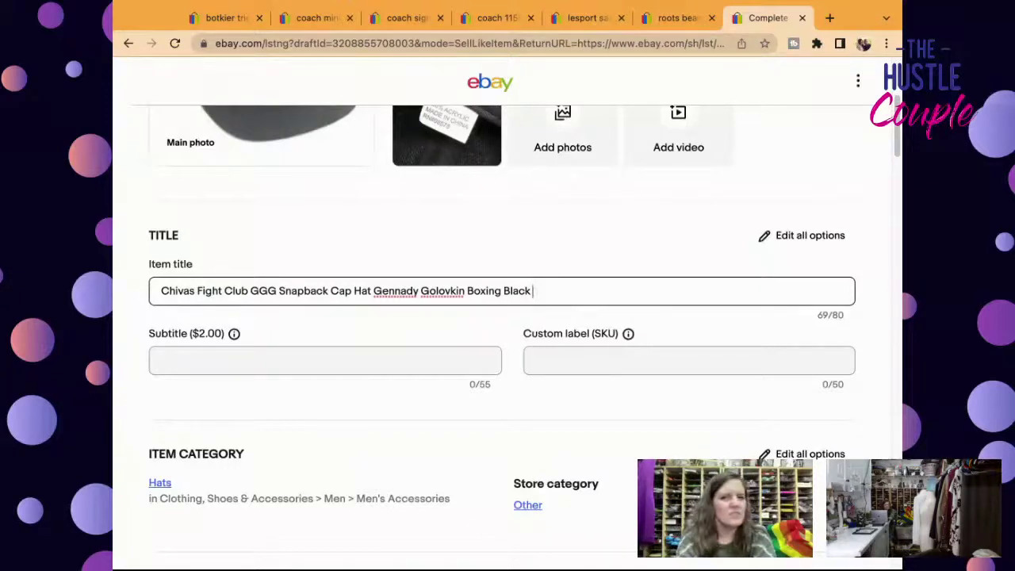
text(NWOT)
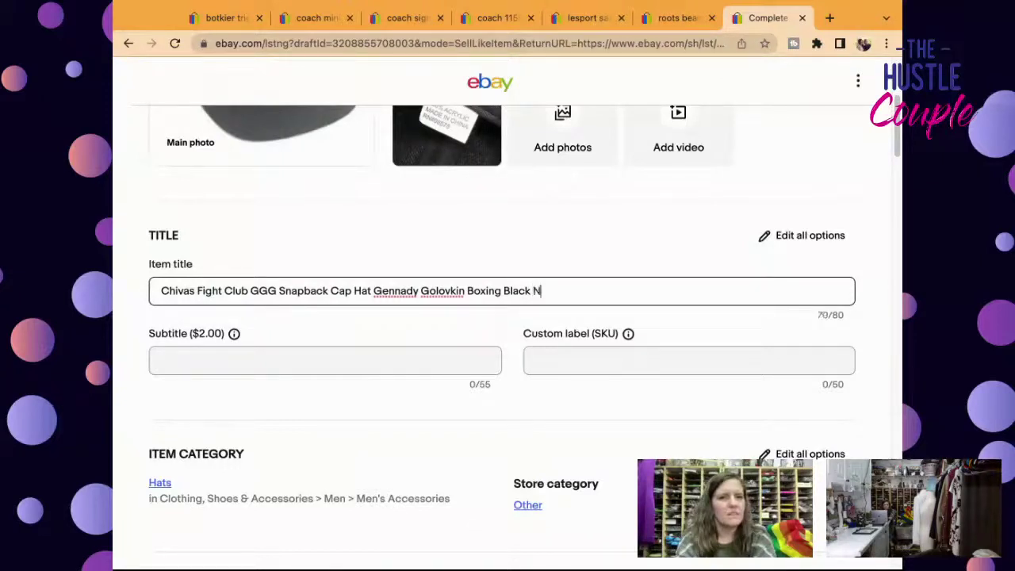
click(651, 349)
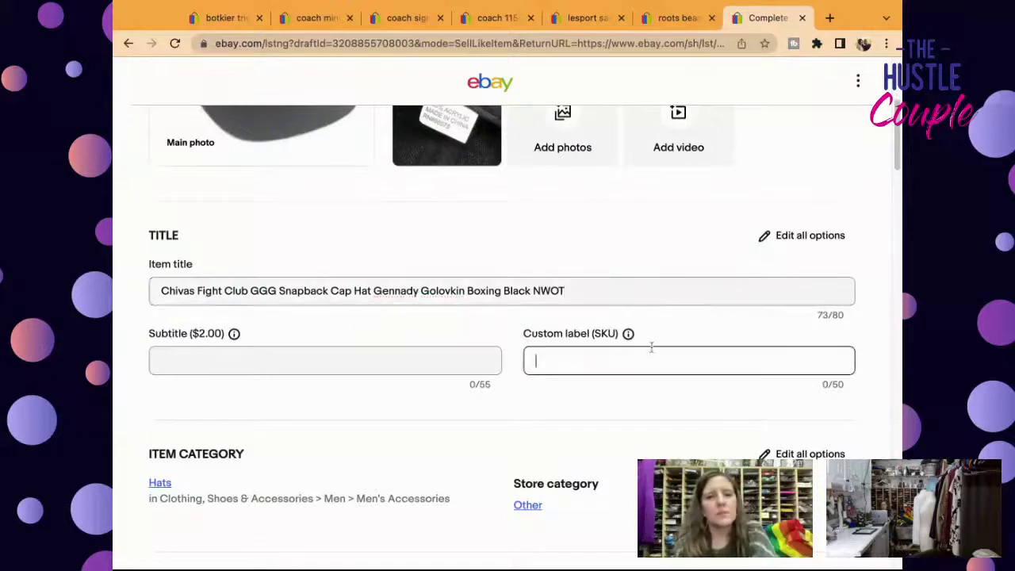
text(HATS)
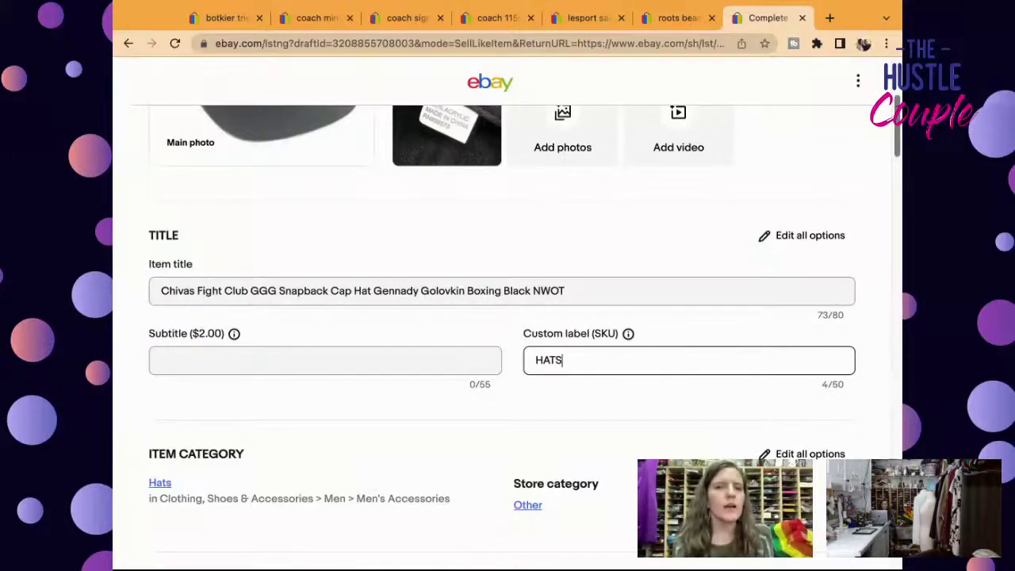
Set the item condition to Pre-owned and enter "Excellent Pre-Owned Condition." as the condition description.
scroll(508, 317, up, 3)
scroll(507, 333, up, 1)
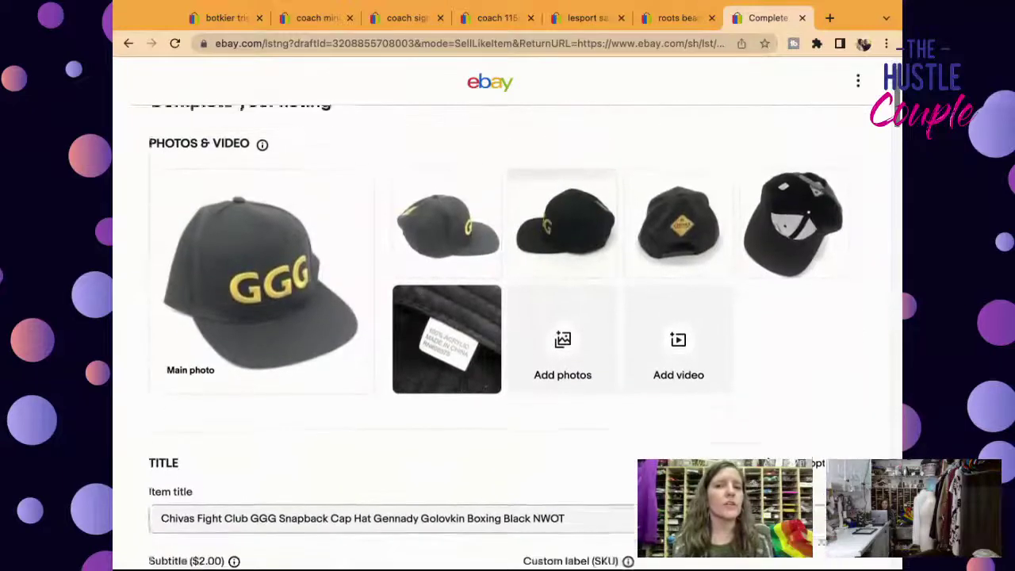
scroll(507, 333, down, 2)
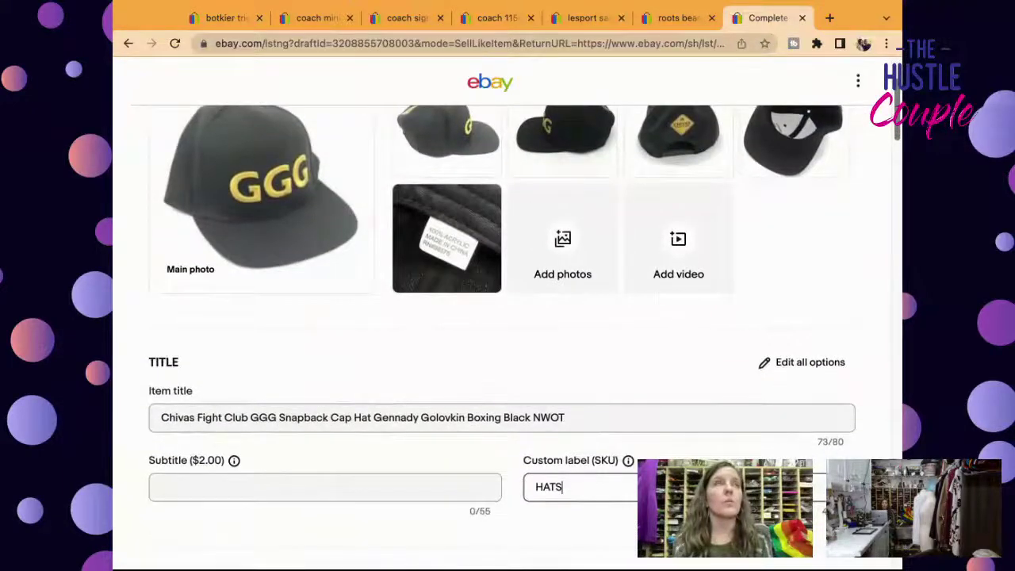
scroll(502, 337, down, 1)
scroll(508, 333, down, 9)
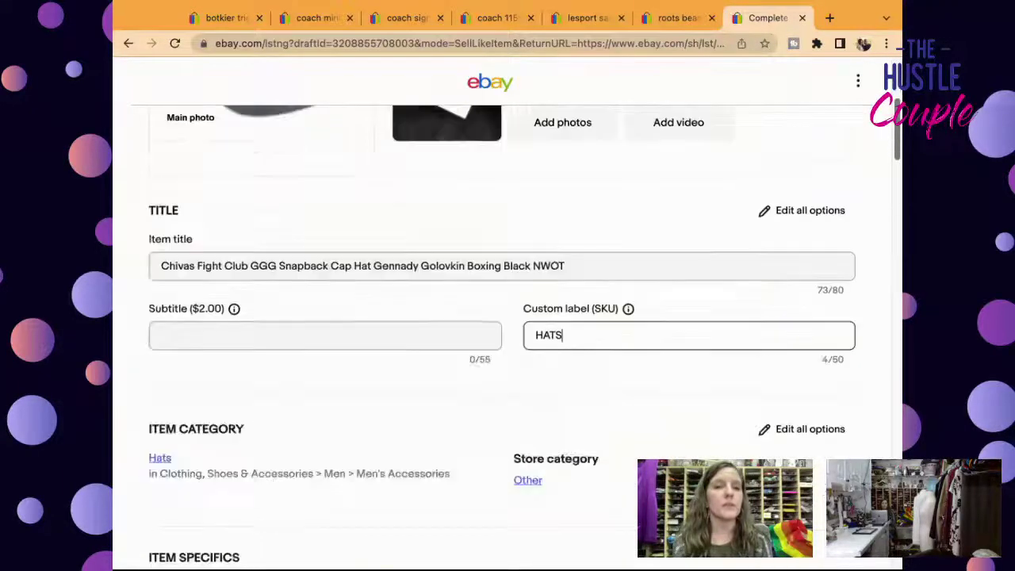
scroll(507, 333, down, 6)
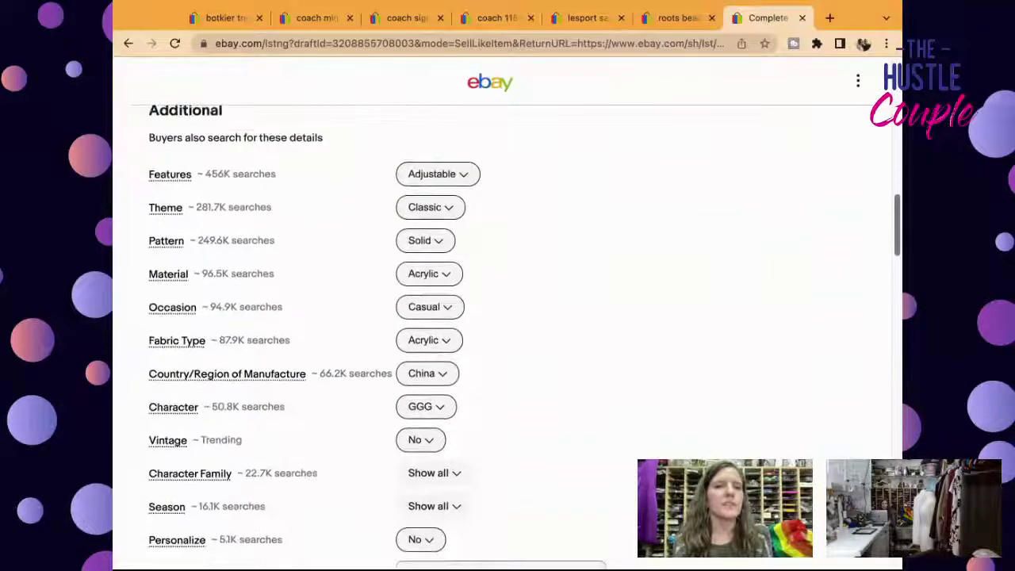
scroll(508, 334, down, 4)
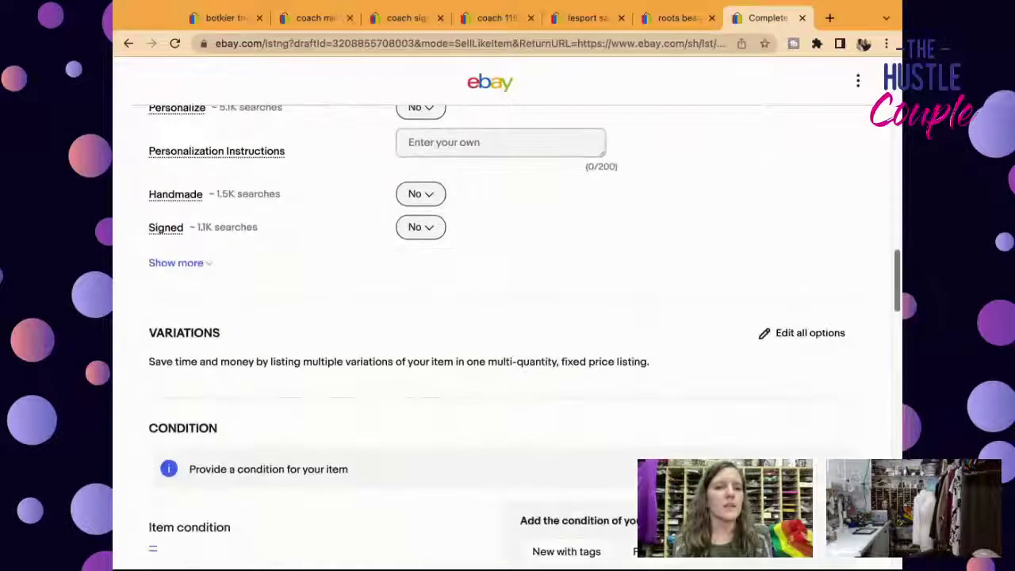
click(668, 414)
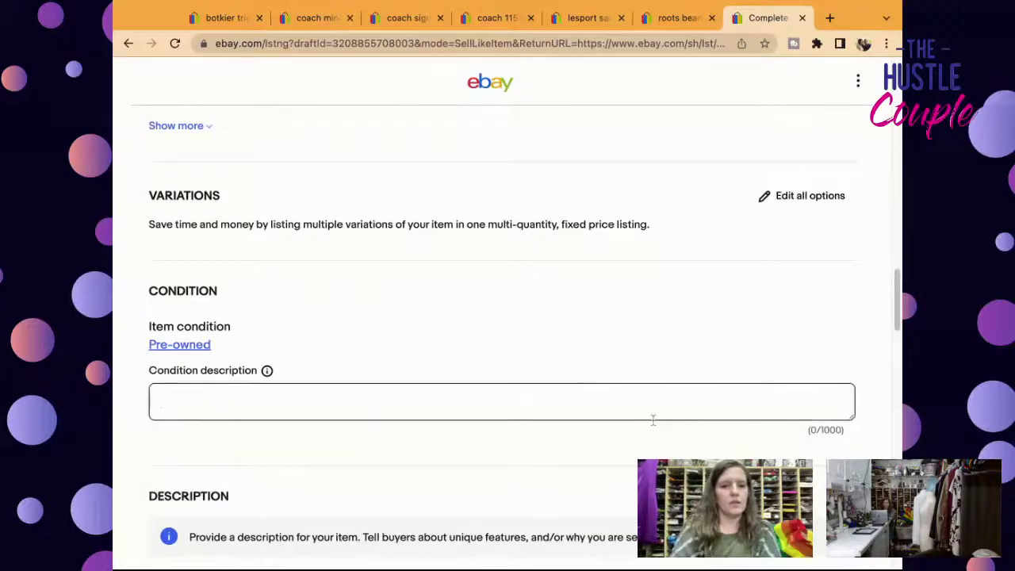
text(Excellent Pre-Owned Condition.)
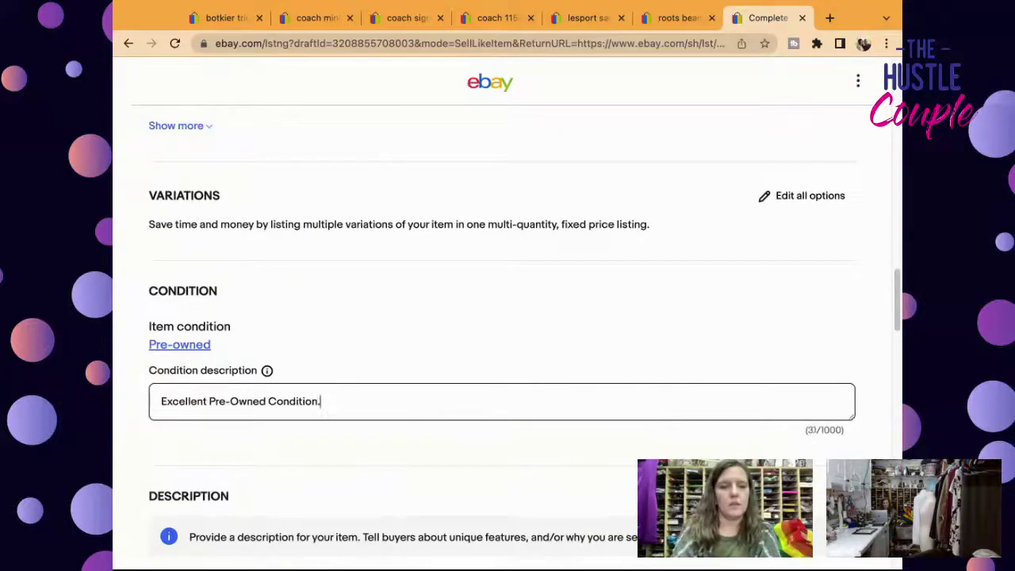
Change the condition description to "Excellent New without Tags Condition.".
key(BackSpace)
key(BackSpace)
key(BackSpace)
key(BackSpace)
key(BackSpace)
key(BackSpace)
key(BackSpace)
key(BackSpace)
key(BackSpace)
key(BackSpace)
key(BackSpace)
key(BackSpace)
key(BackSpace)
key(BackSpace)
key(BackSpace)
key(BackSpace)
key(BackSpace)
key(BackSpace)
key(BackSpace)
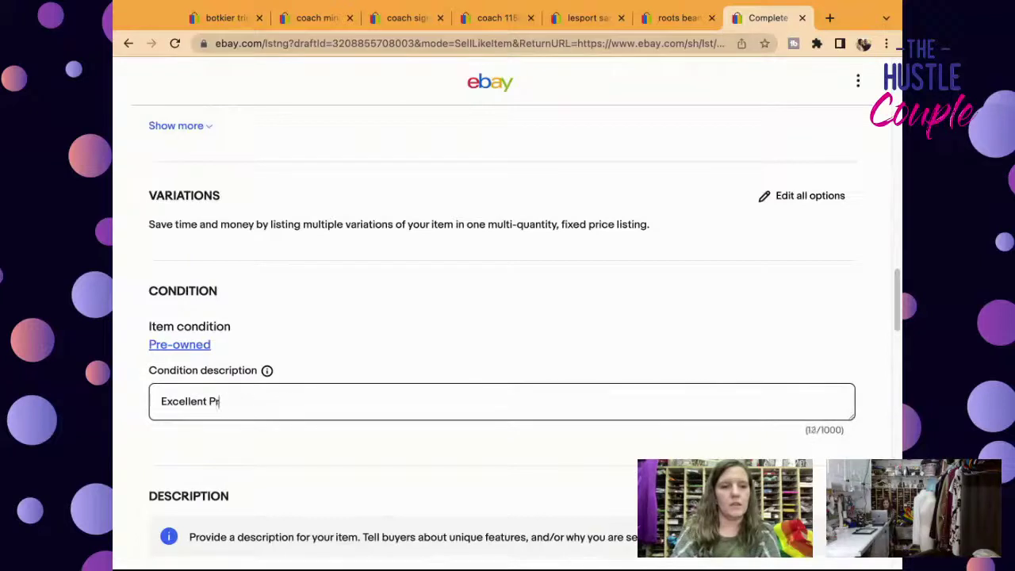
text(New without)
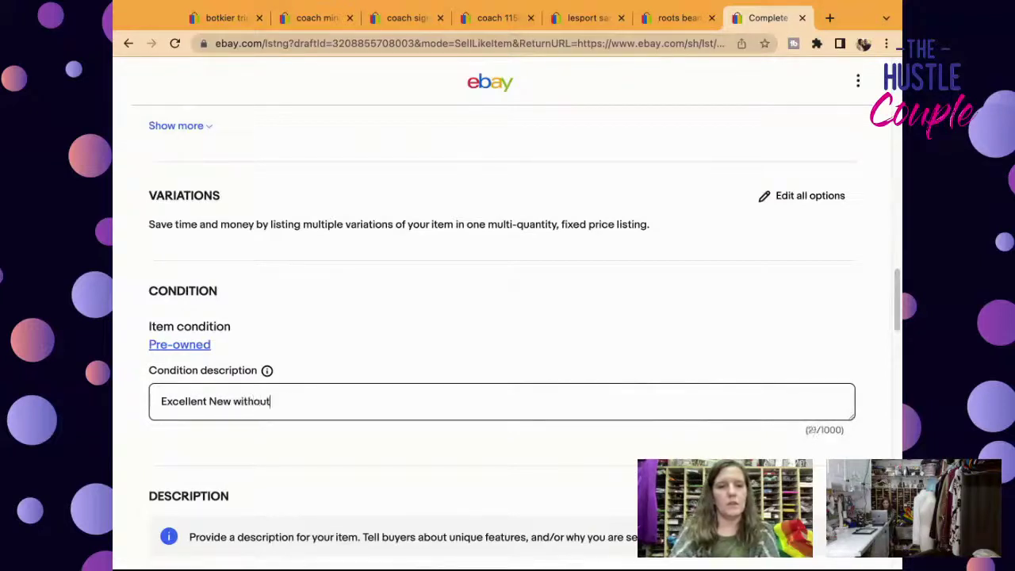
text( Tags Condition.)
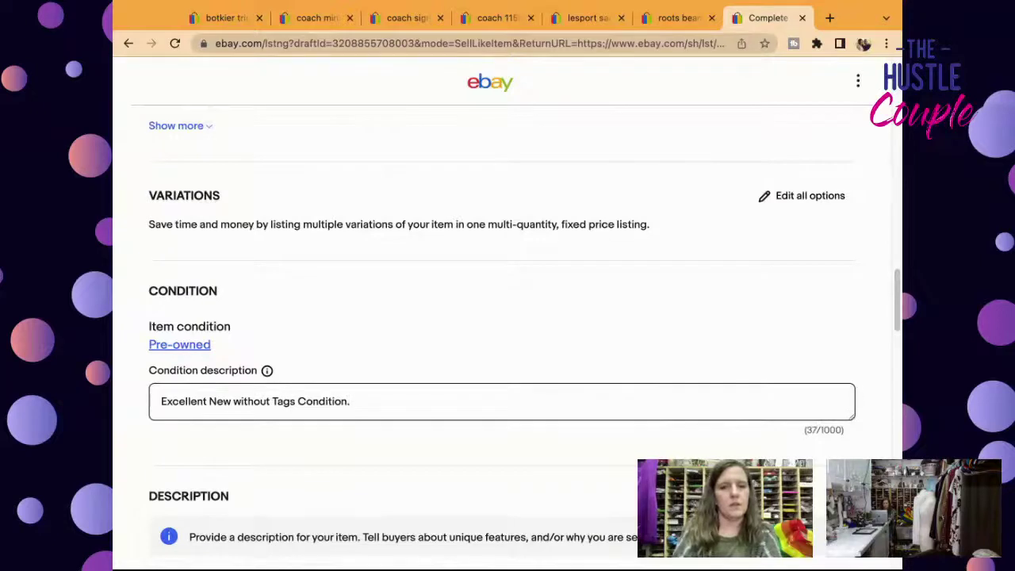
scroll(893, 306, down, 5)
scroll(793, 317, up, 1)
click(789, 320)
text(Roots Canada Authentic Knit Fleece lined Beenie Winter Hat Unisex Pompom Tassels)
key(Return)
key(ctrl+z)
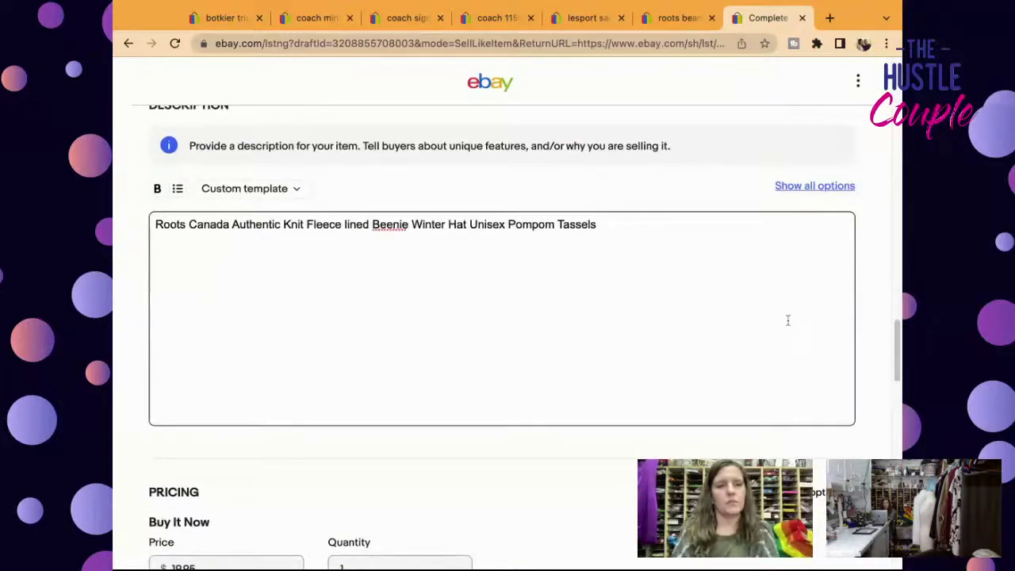
key(ctrl+z)
drag(898, 341, 897, 71)
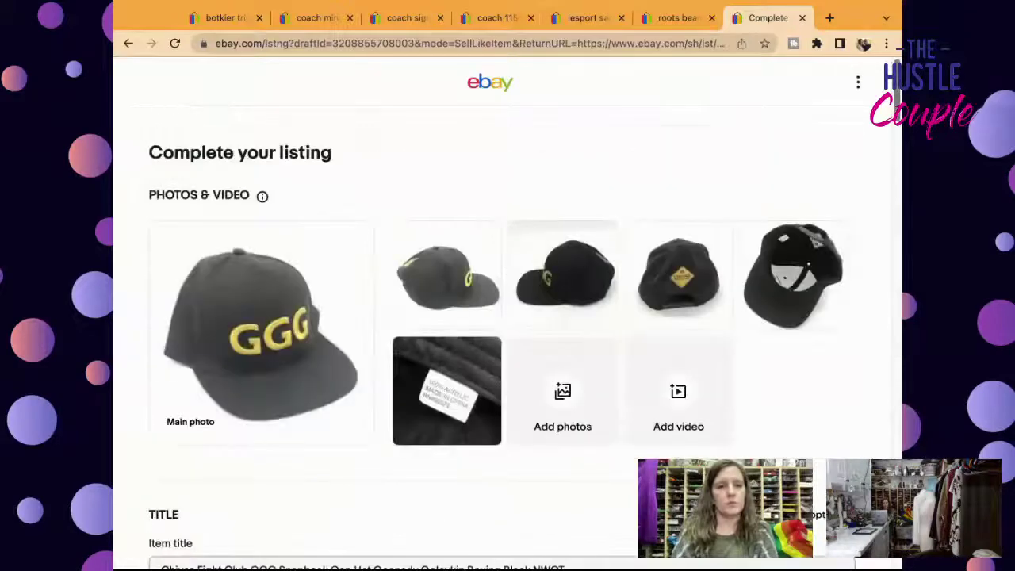
Copy the item title into the description, adding the lines "Excellent Pre-Owned Condition" and "No Rips, Stains, or Tears".
scroll(690, 317, down, 3)
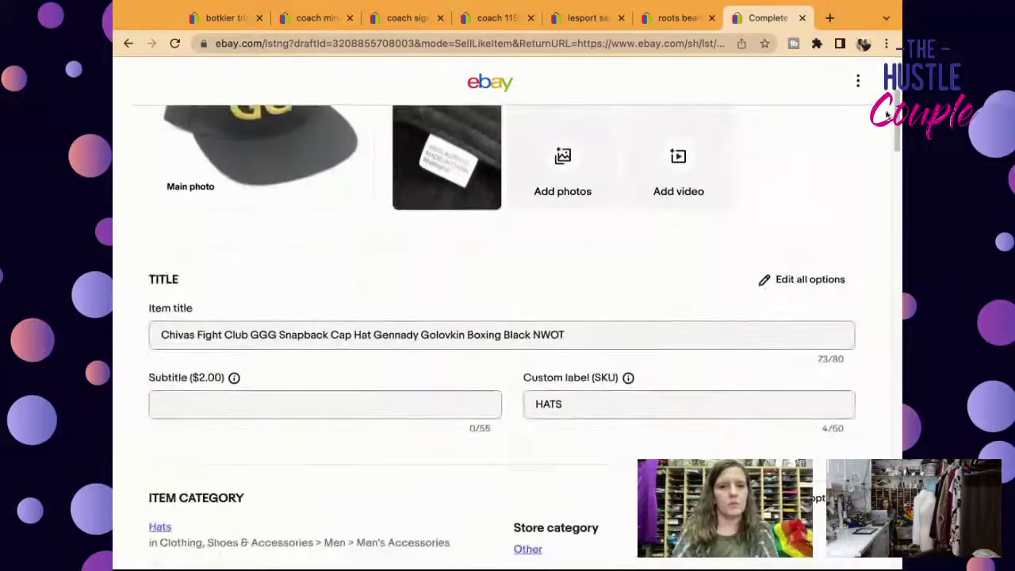
triple_click(686, 329)
key(super+c)
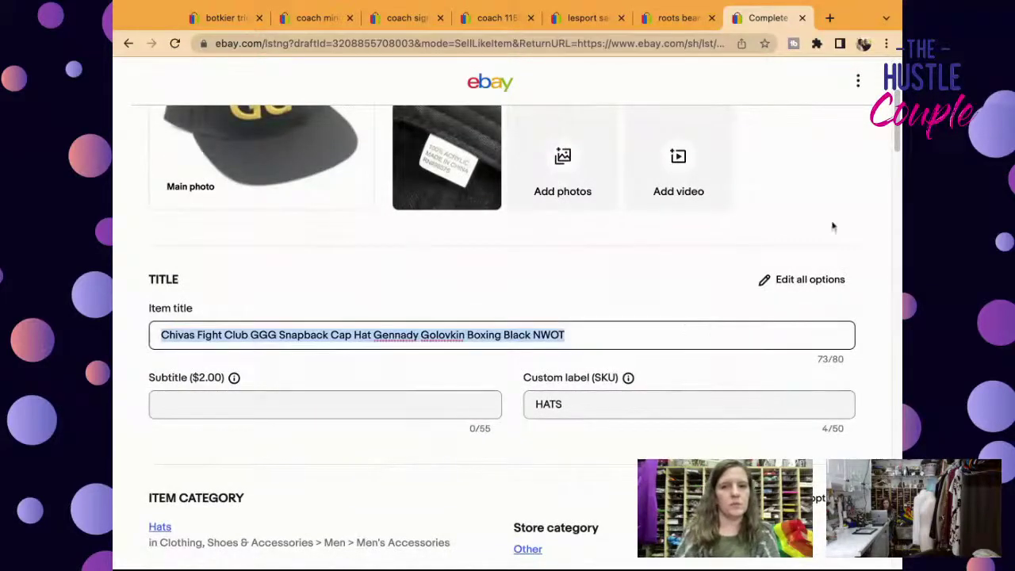
scroll(896, 135, down, 15)
scroll(896, 135, down, 5)
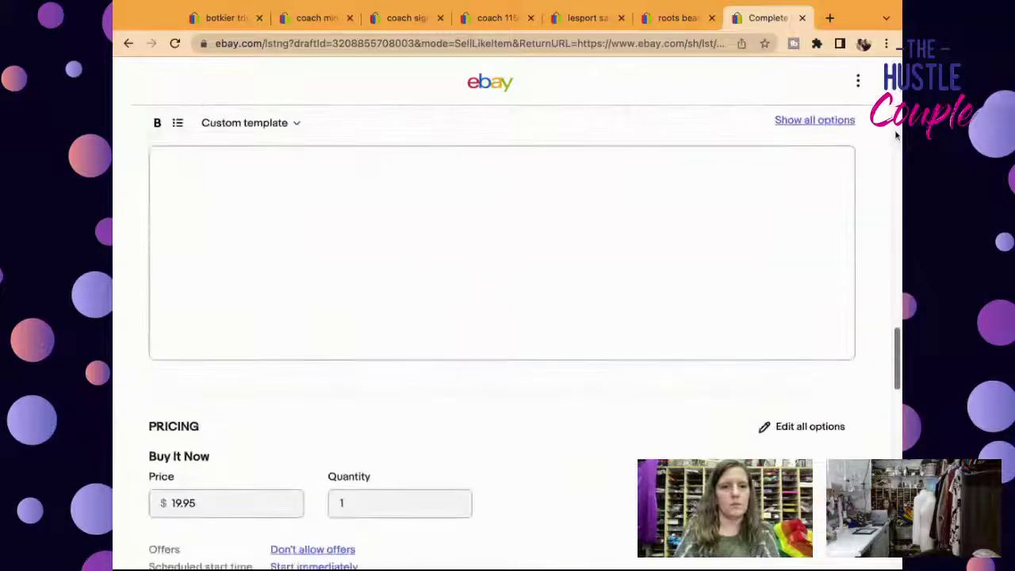
click(747, 313)
key(super+v)
text(Excellent Pre-Owned Condition)
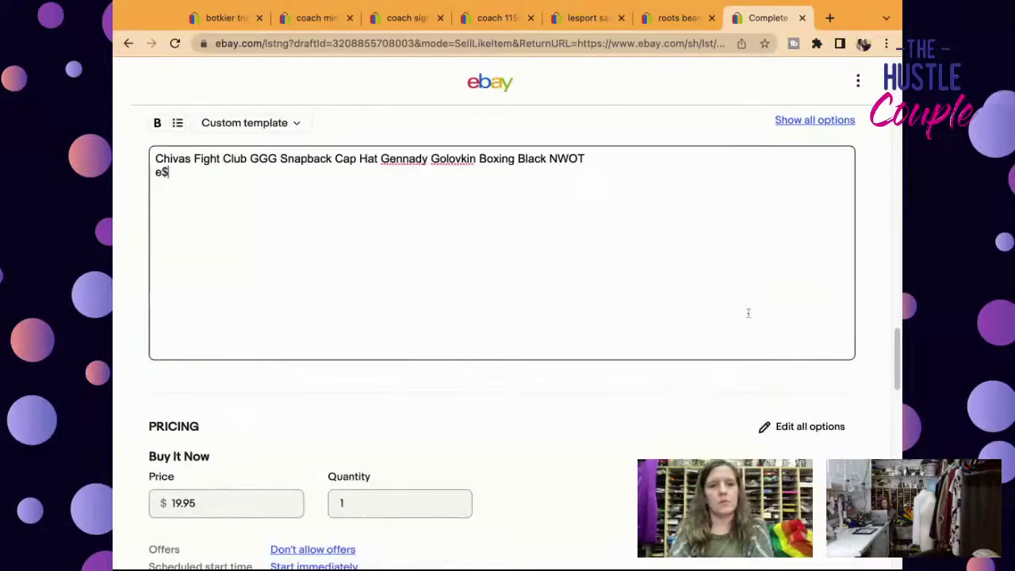
key(Return)
text(No Rips, Stains, or Tears)
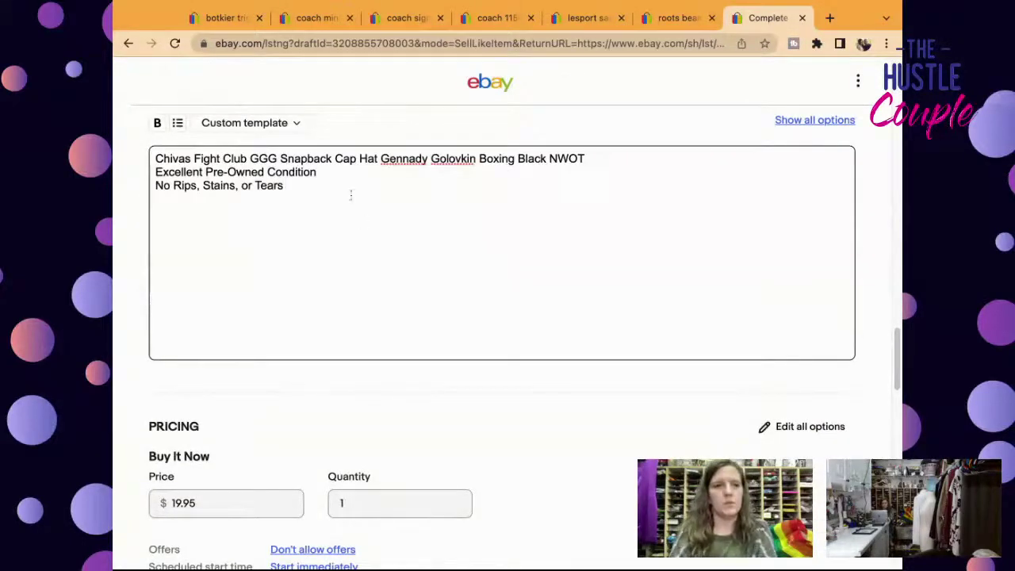
Change the condition line in the item description to "Excellent New Without Tags Condition".
click(342, 172)
key(shift+alt+Left)
key(shift+alt+Left)
key(shift+alt+Left)
key(shift+alt+Left)
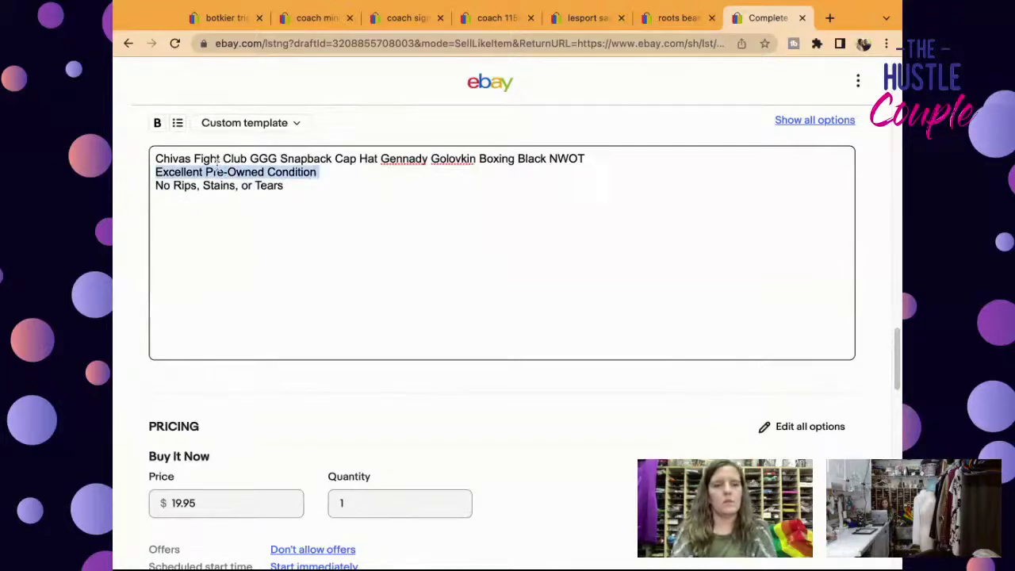
key(Left)
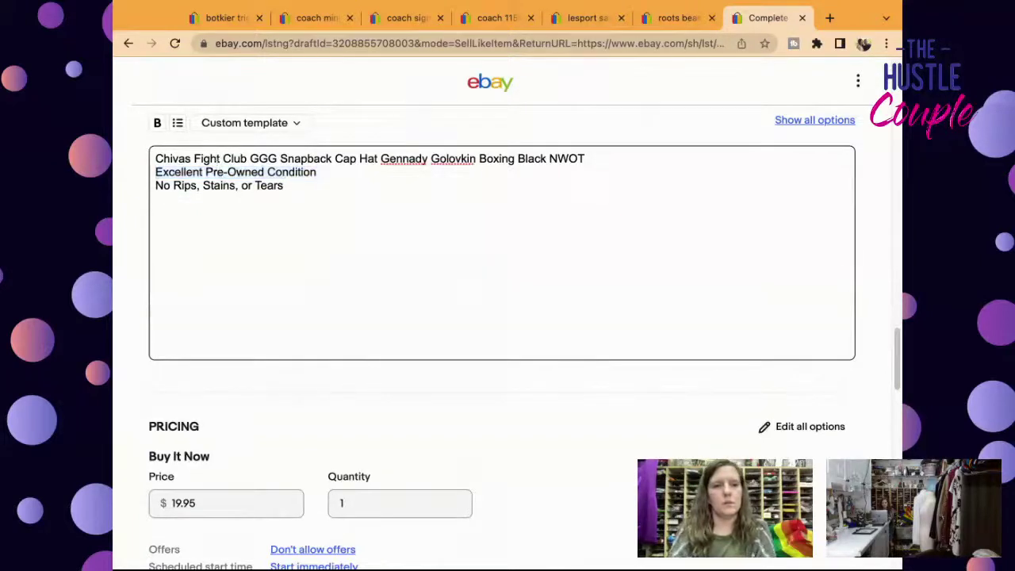
click(261, 172)
key(BackSpace)
key(BackSpace)
key(BackSpace)
key(BackSpace)
key(BackSpace)
key(BackSpace)
key(BackSpace)
key(BackSpace)
key(BackSpace)
key(BackSpace)
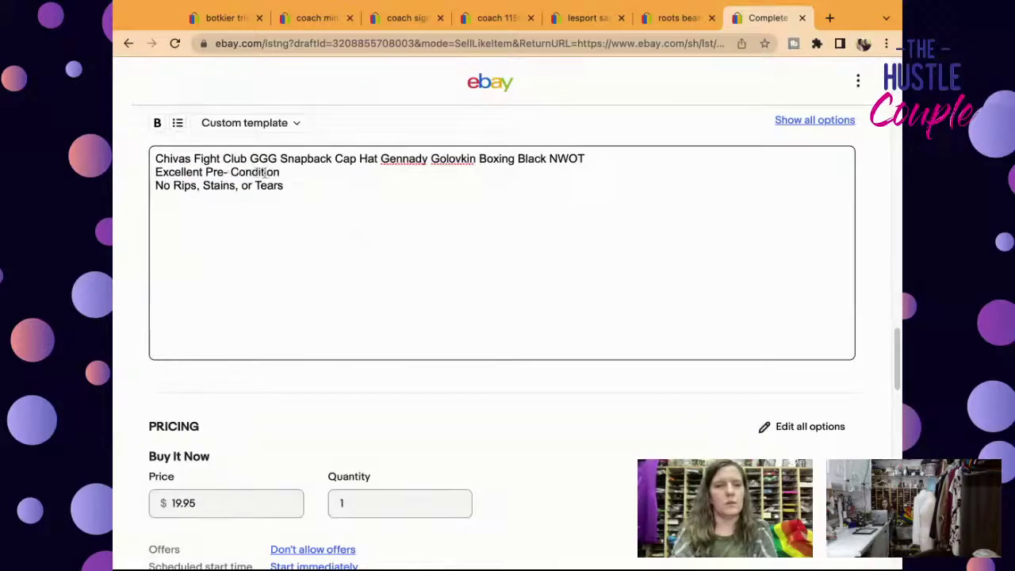
text(New Without Tags)
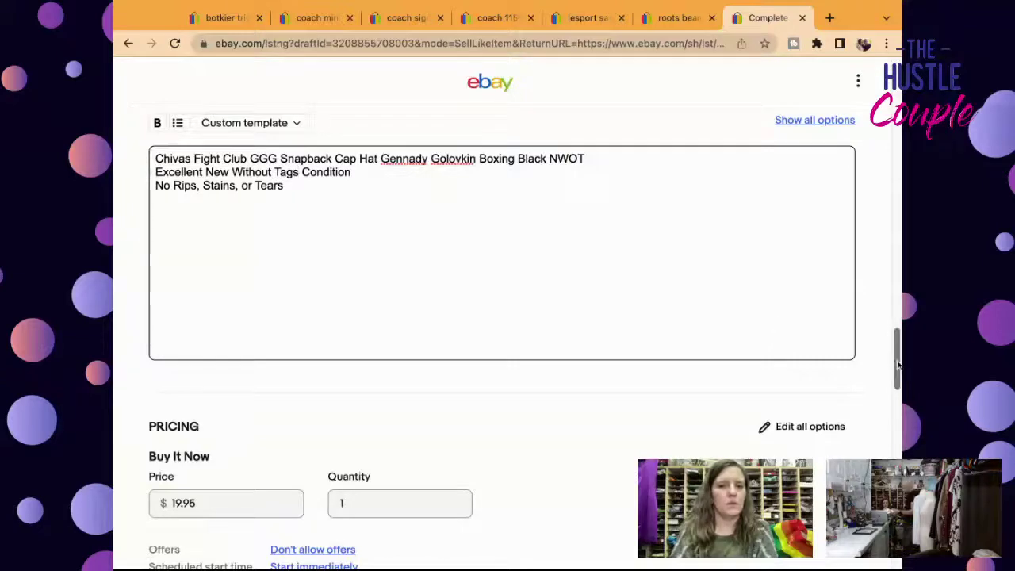
Allow buyer offers on the hat and set its Buy It Now price to $24.95.
scroll(897, 365, down, 3)
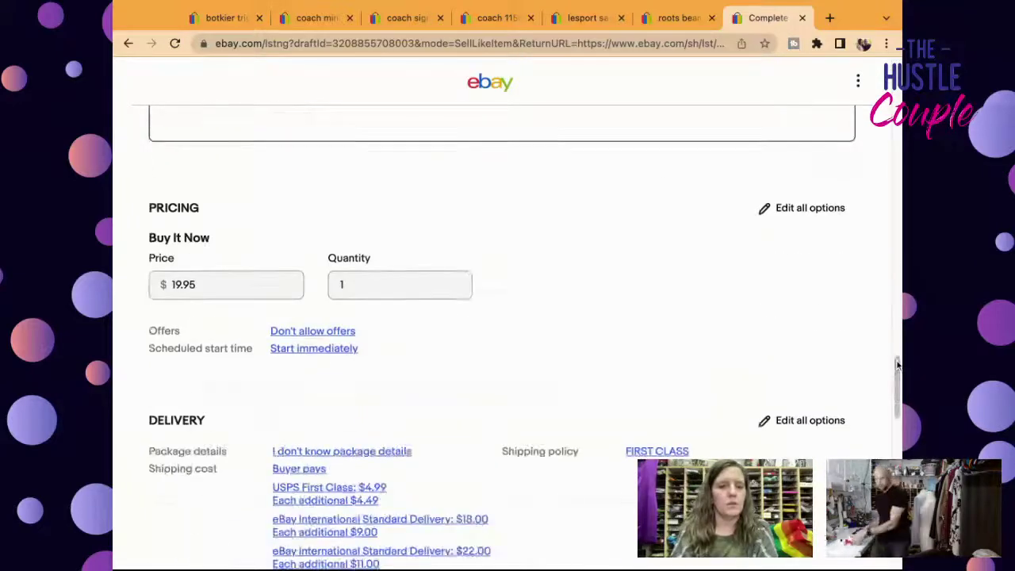
click(334, 331)
click(309, 193)
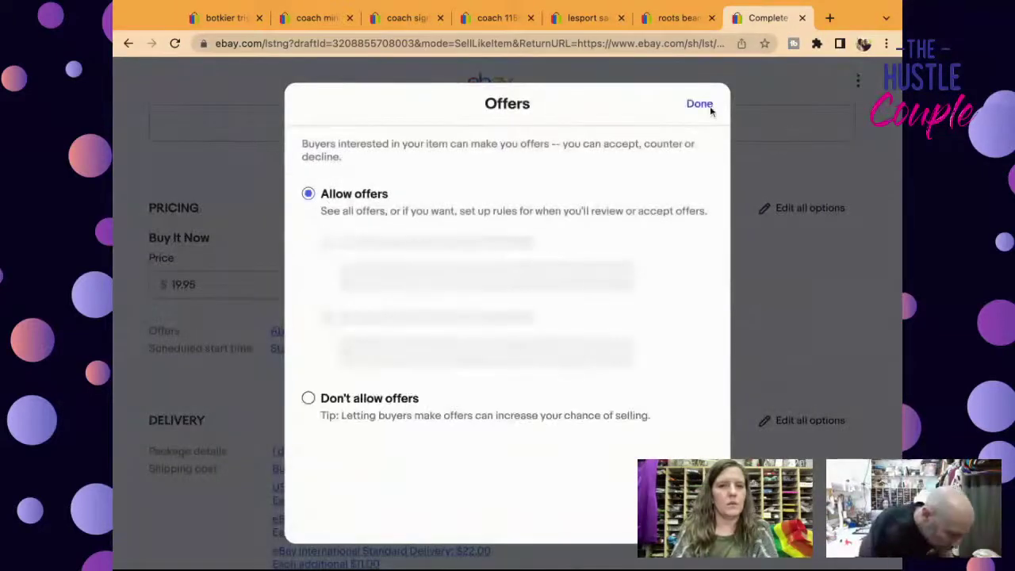
click(701, 104)
double_click(154, 285)
text(24)
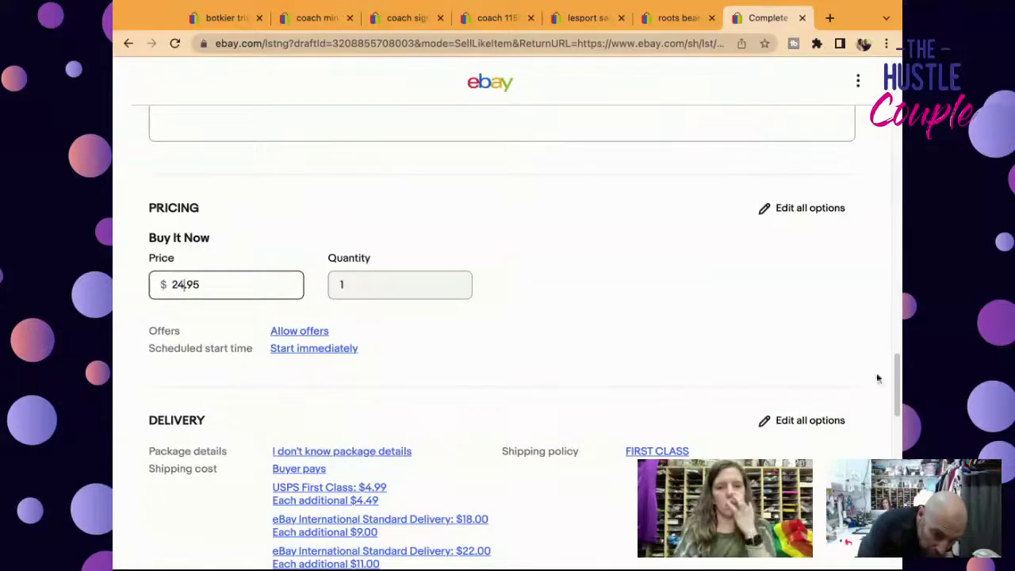
Publish the GGG snapback hat listing and return to the drafts list.
scroll(894, 385, down, 15)
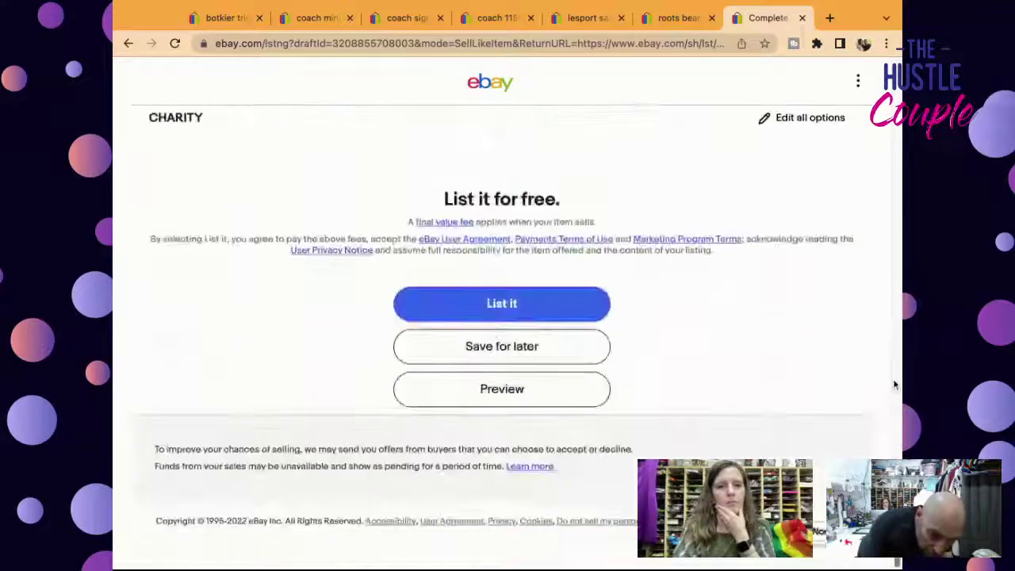
click(537, 296)
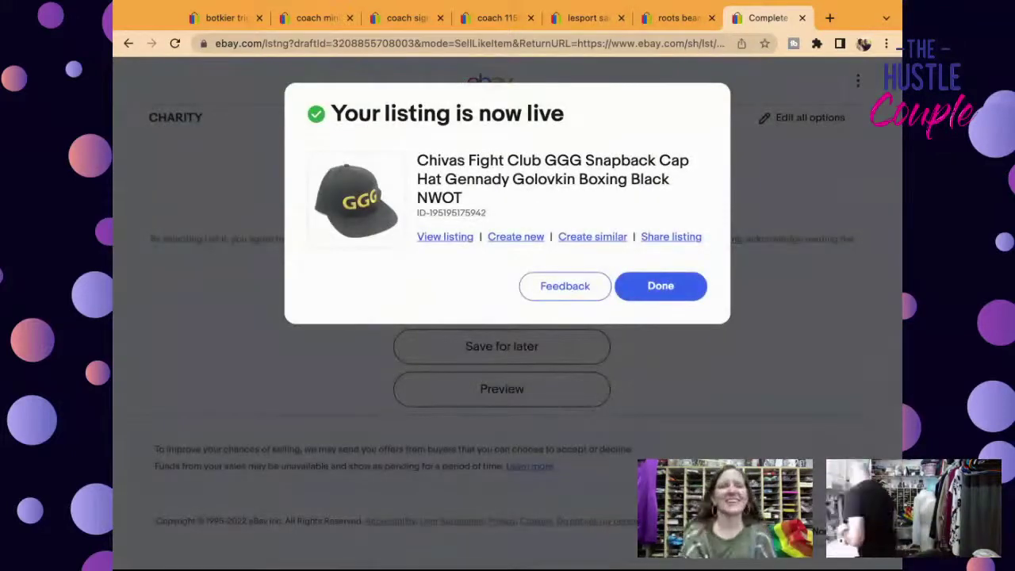
click(684, 292)
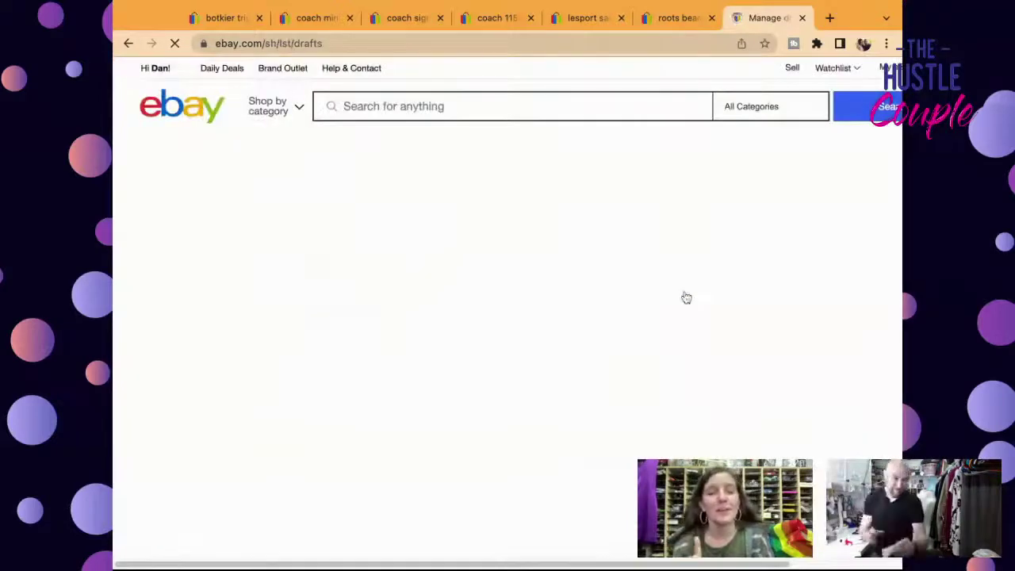
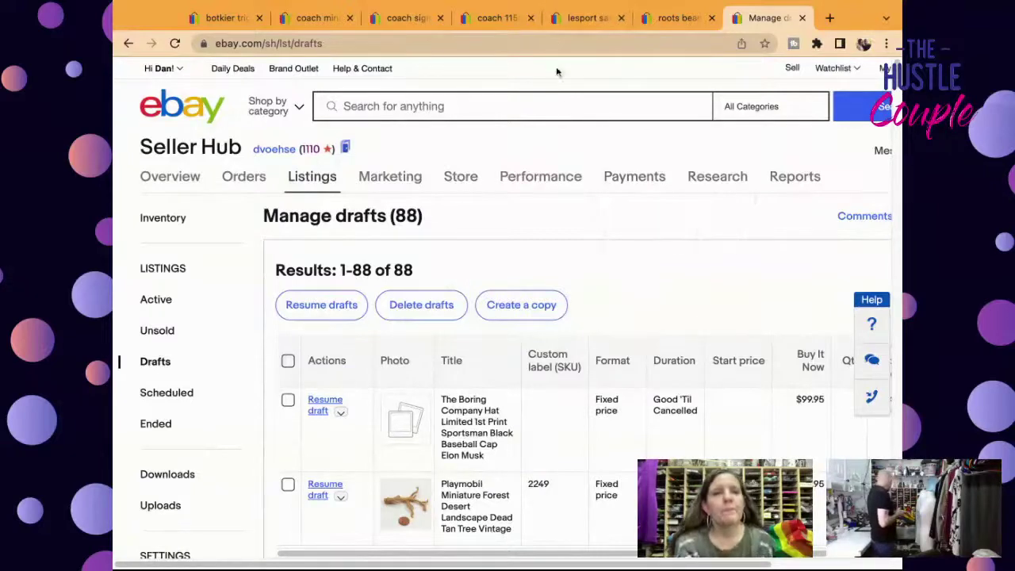
click(568, 114)
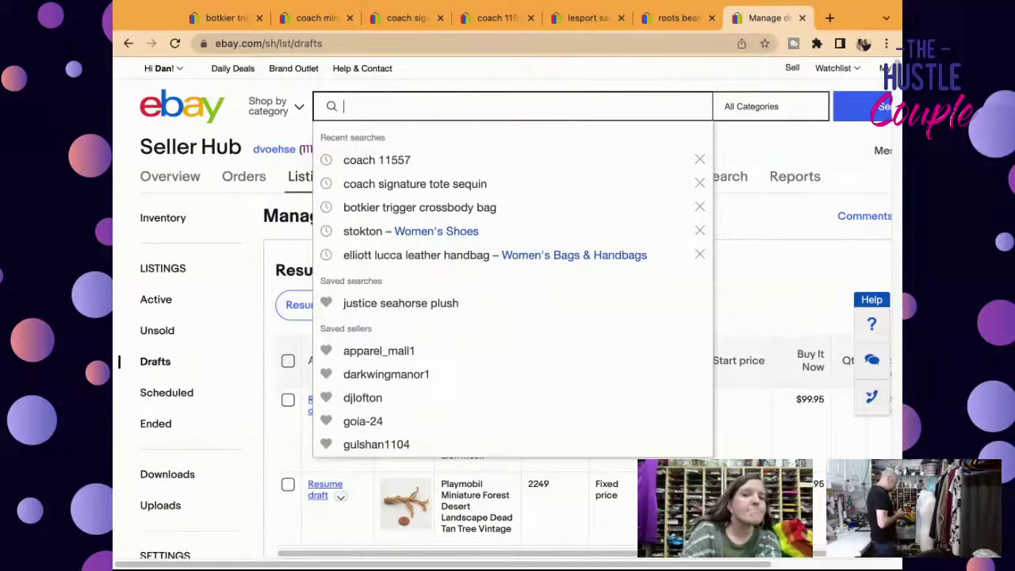
text(l)
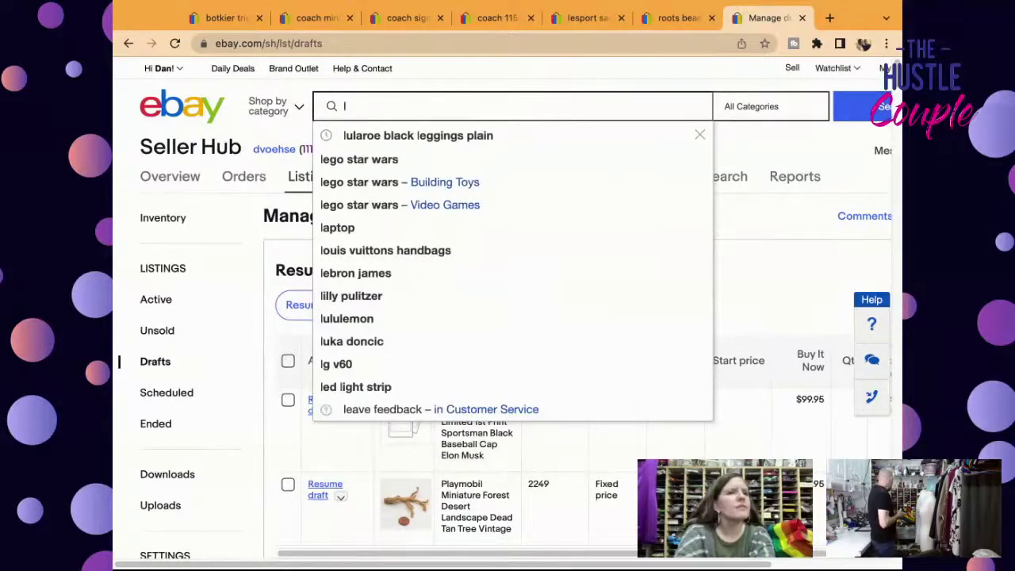
text(is)
key(BackSpace)
key(BackSpace)
key(BackSpace)
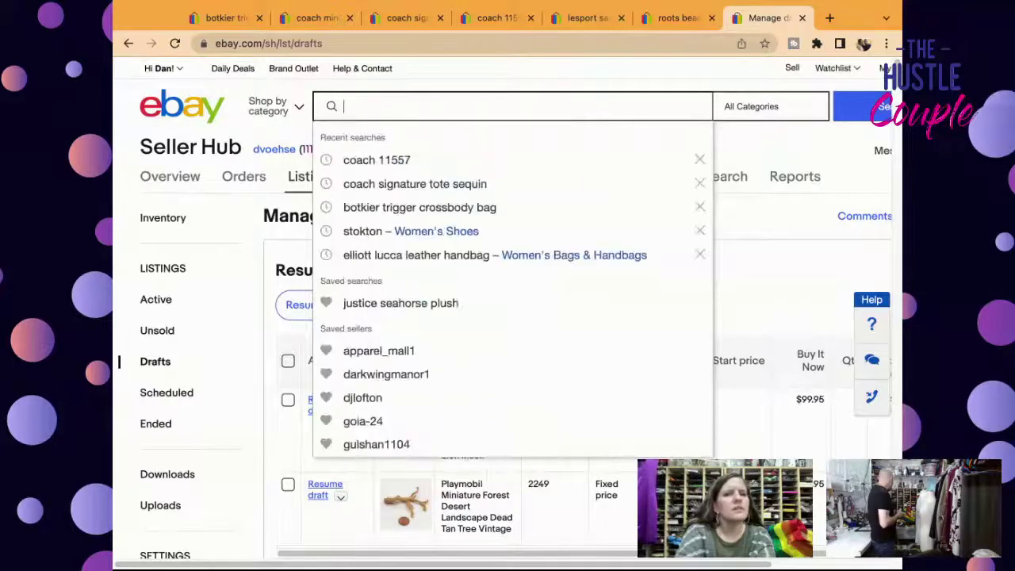
key(Escape)
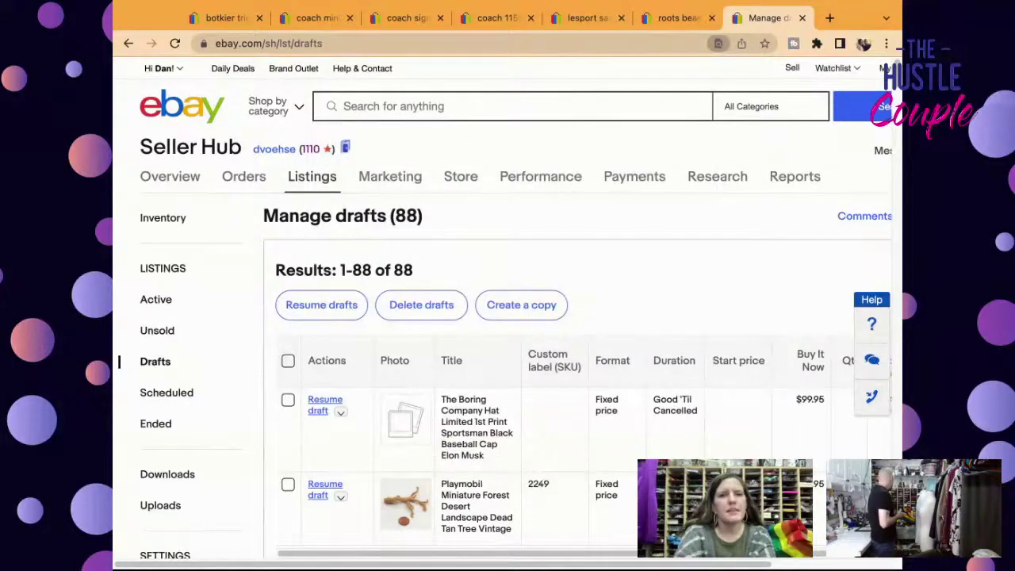
Search all eBay categories for "gaspard et lisa plush".
click(444, 105)
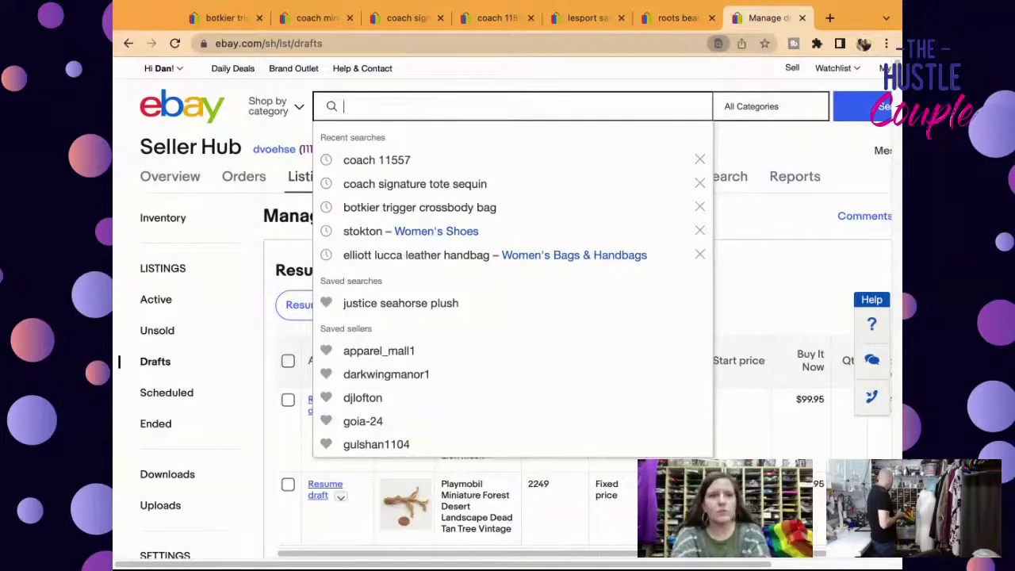
text(lisa )
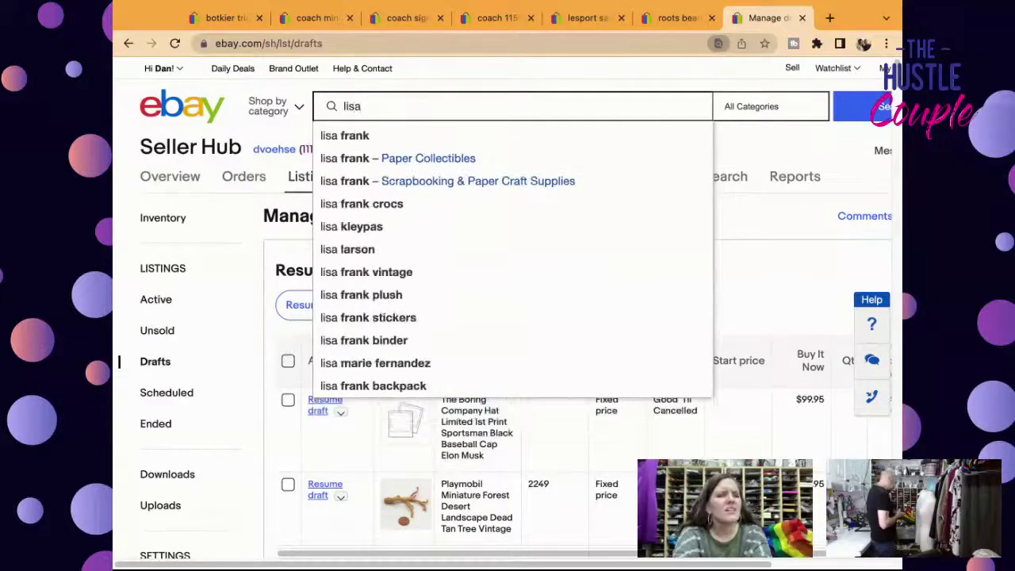
text(gas)
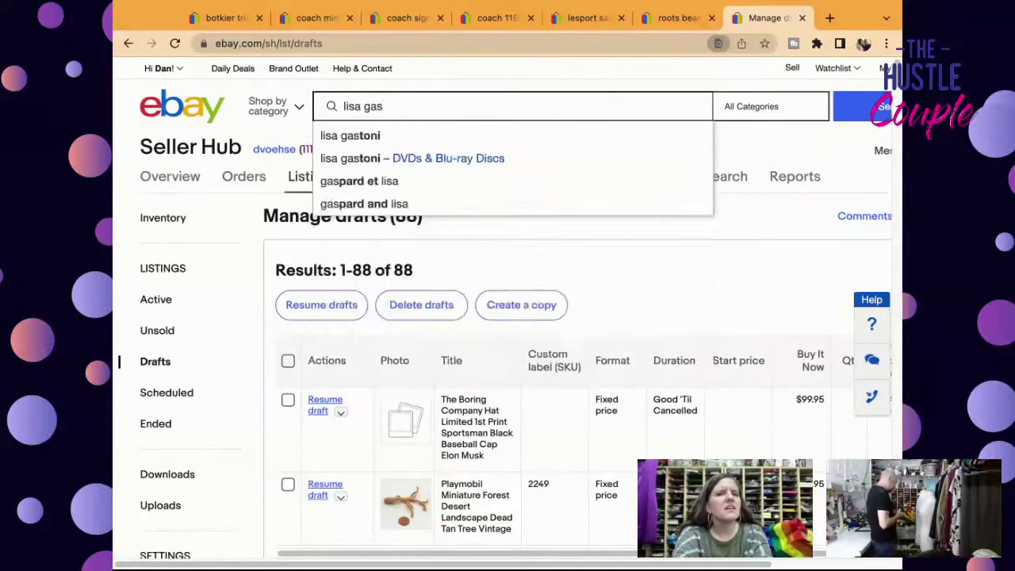
text(pard)
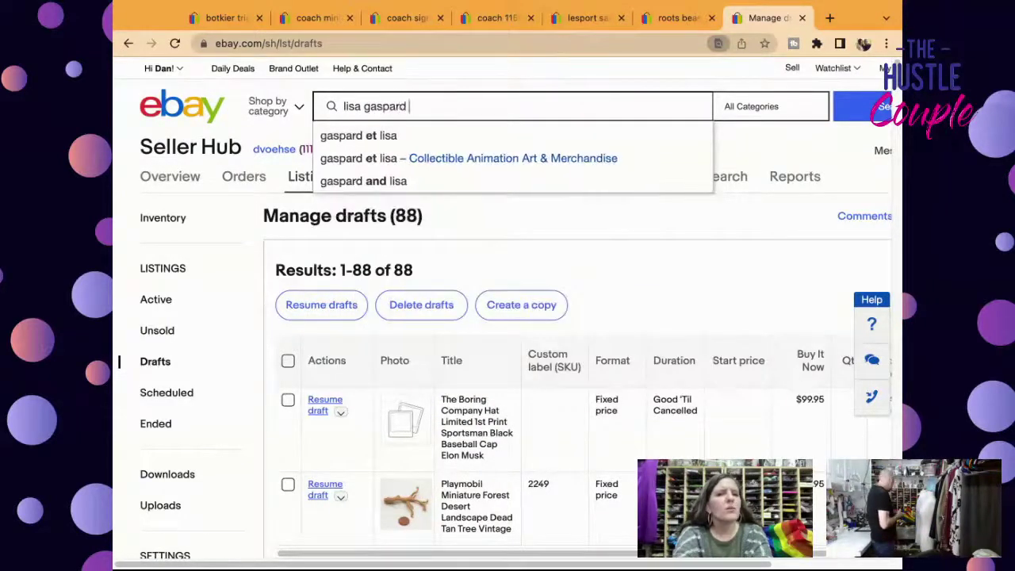
text( e)
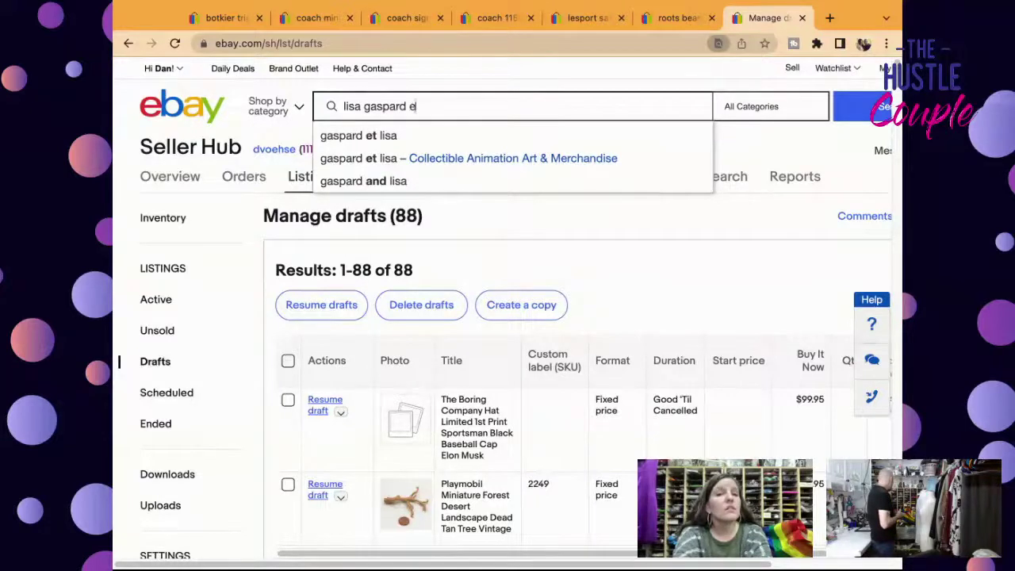
text(t lisa)
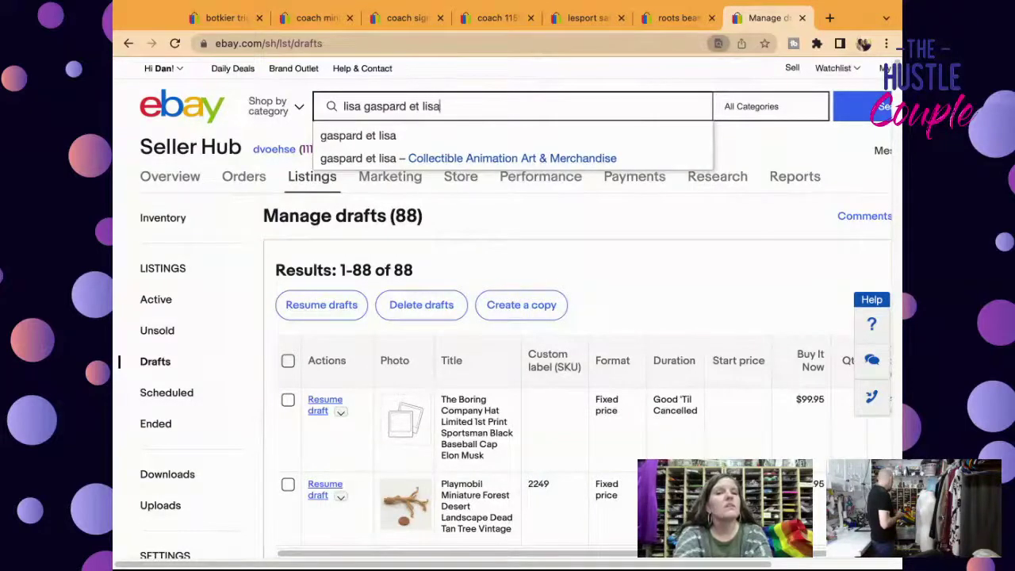
click(361, 107)
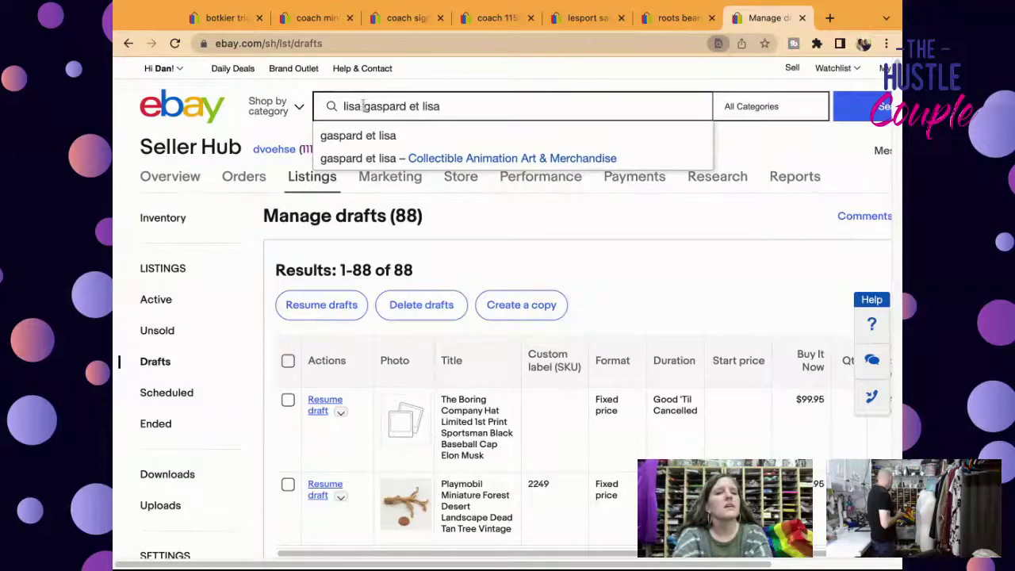
key(BackSpace)
key(BackSpace)
key(BackSpace)
key(BackSpace)
key(BackSpace)
click(438, 109)
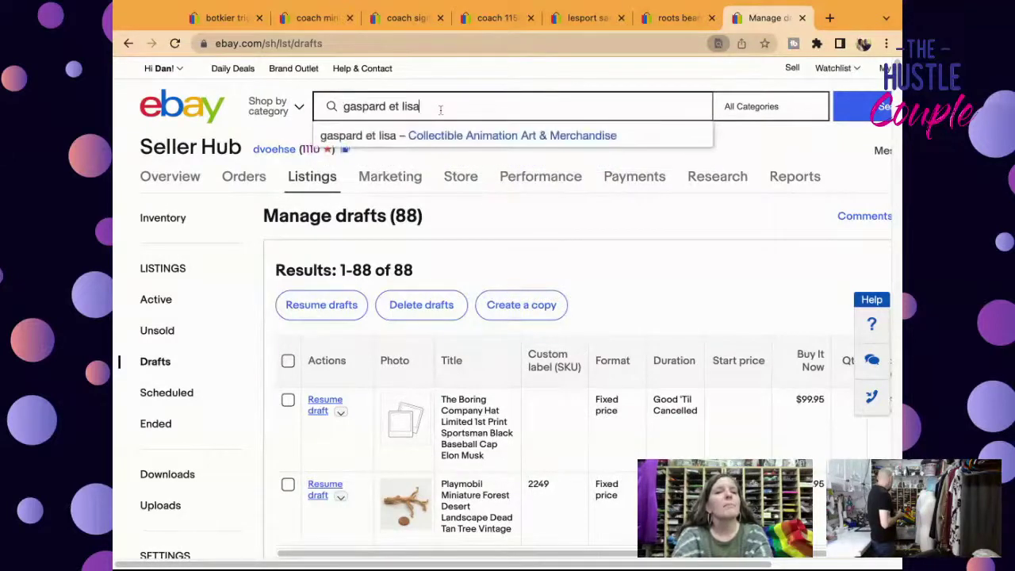
text(plush)
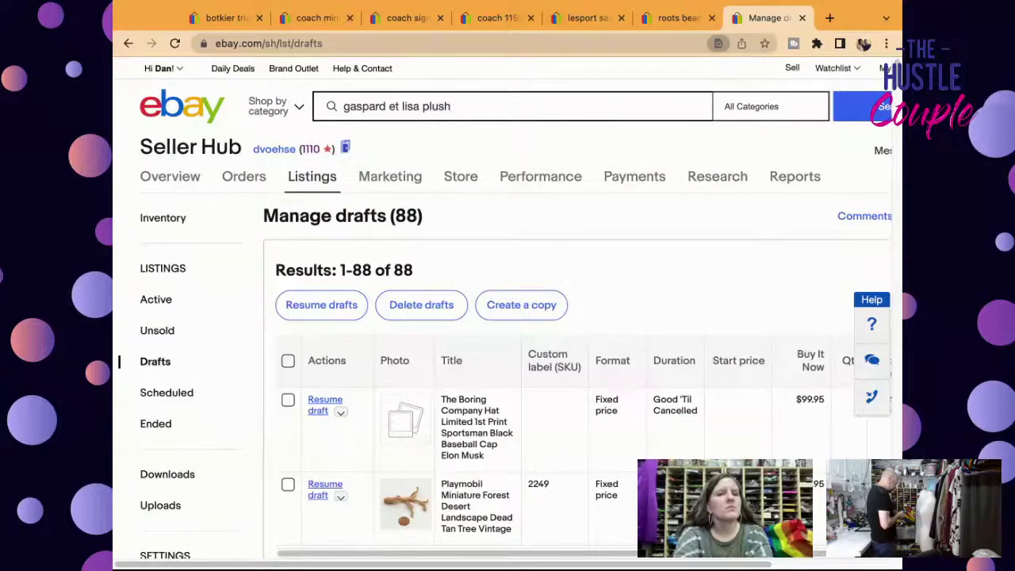
key(Return)
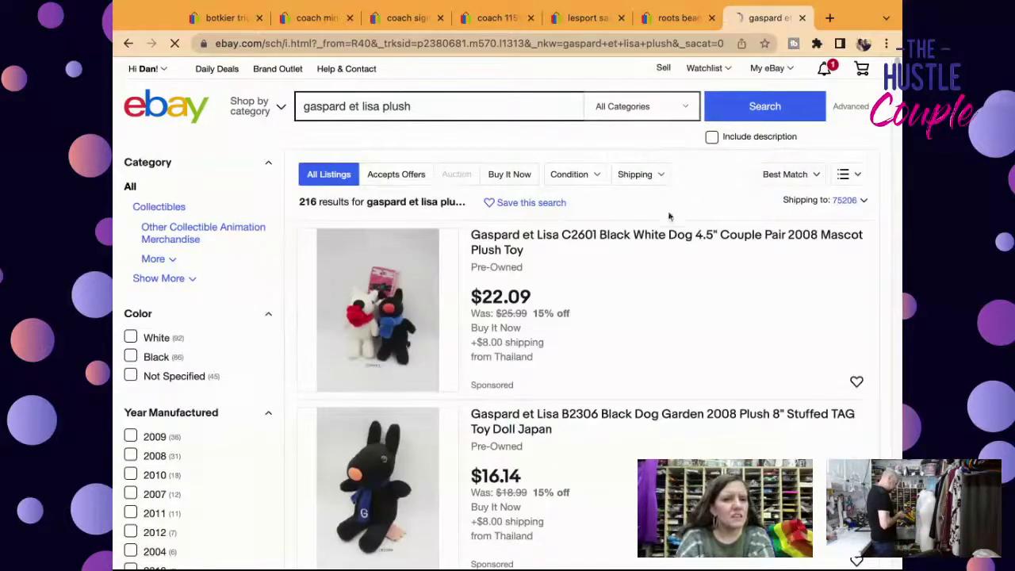
Narrow the plush search to "gaspard et lisa plush white dog".
click(476, 107)
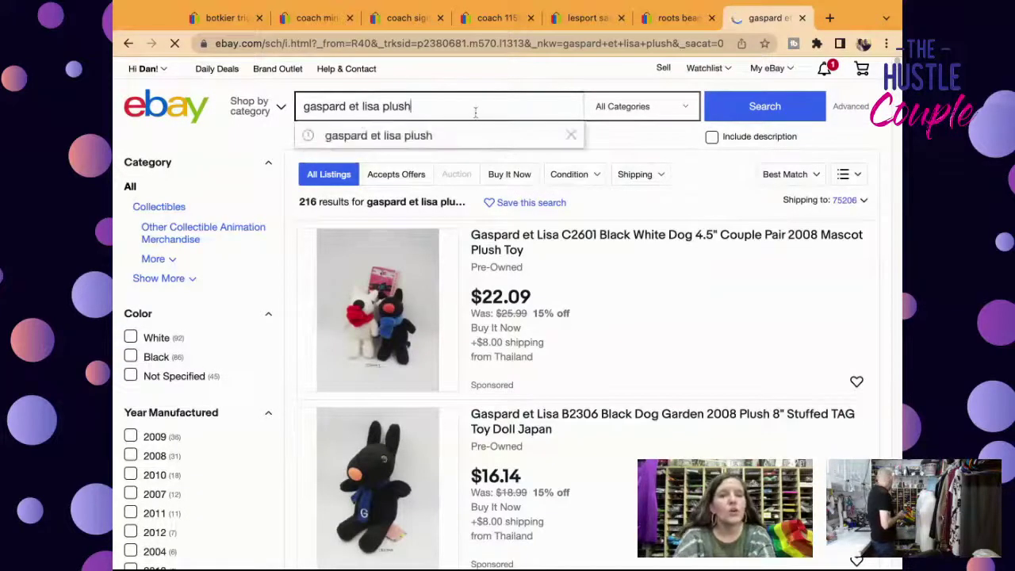
text(white dog)
key(Return)
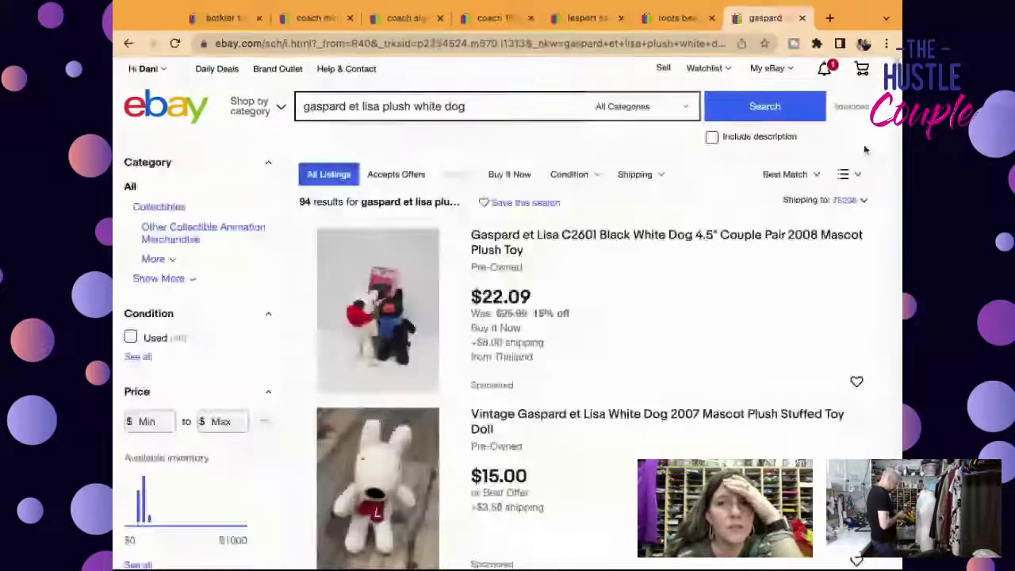
Browse the white dog plush listings and limit the results to sold items.
scroll(865, 149, down, 2)
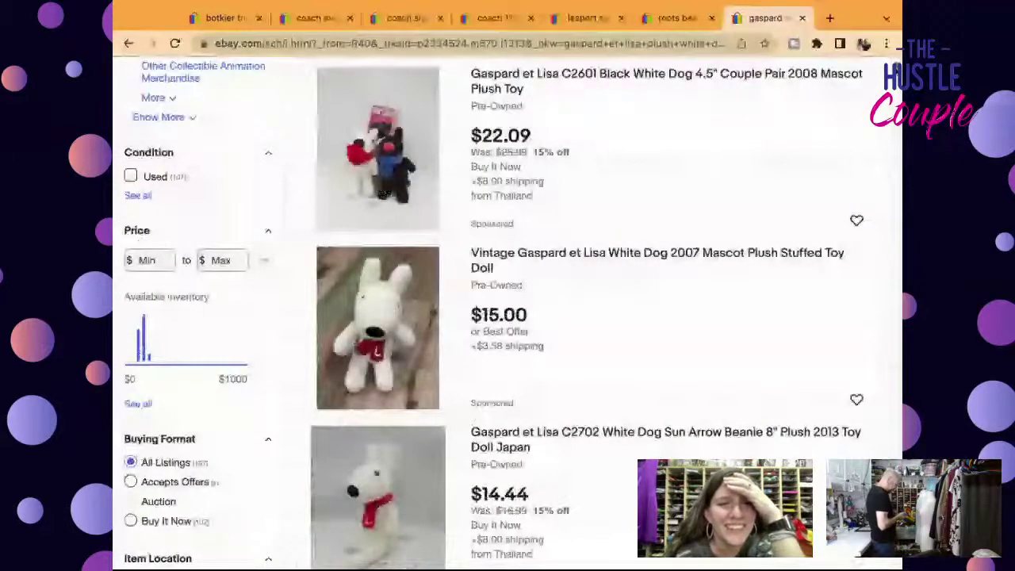
scroll(508, 317, down, 5)
scroll(133, 217, up, 1)
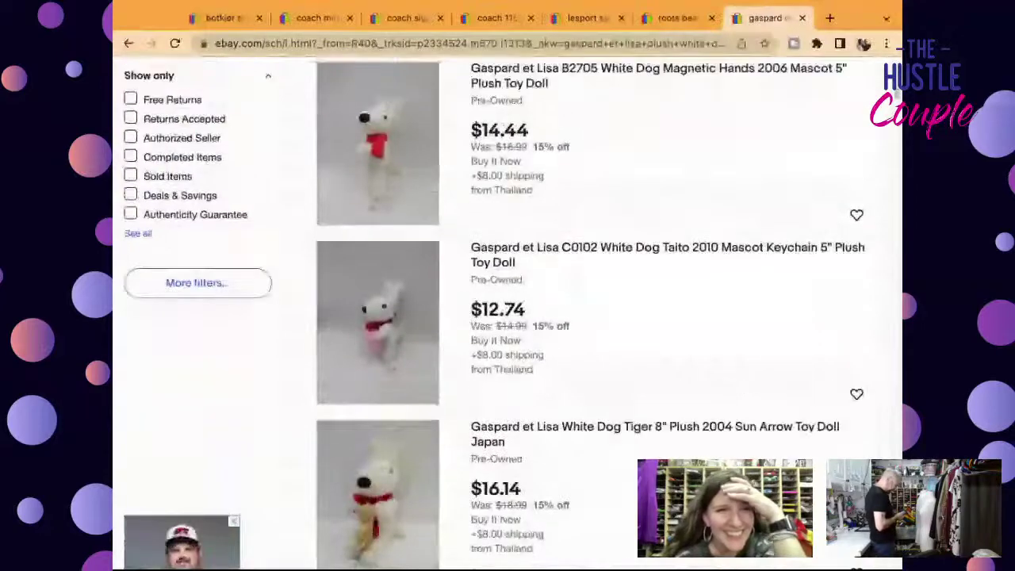
scroll(134, 216, up, 1)
click(131, 216)
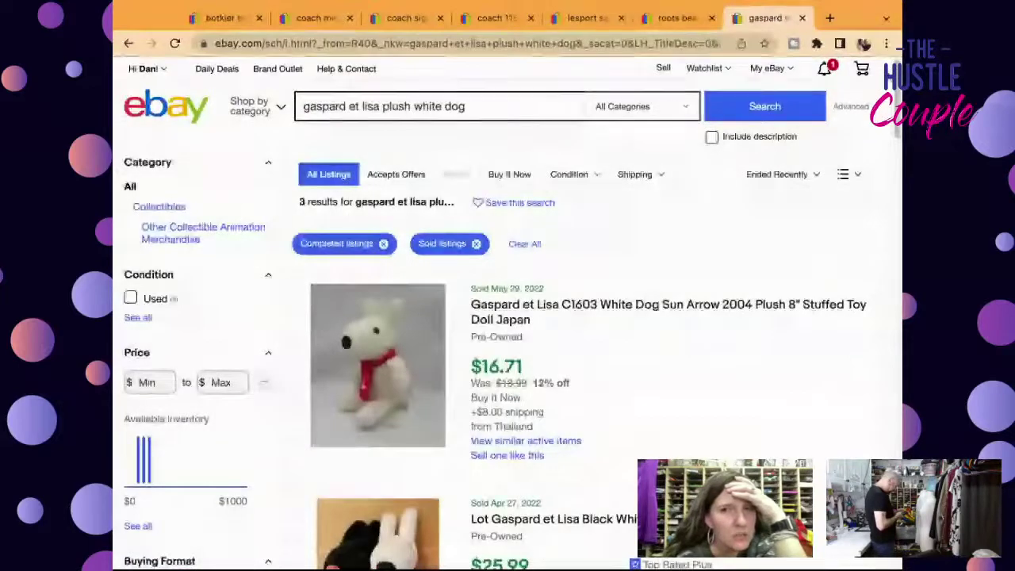
Look through the sold Gaspard et Lisa white dog plush listings to compare their prices.
scroll(590, 254, down, 1)
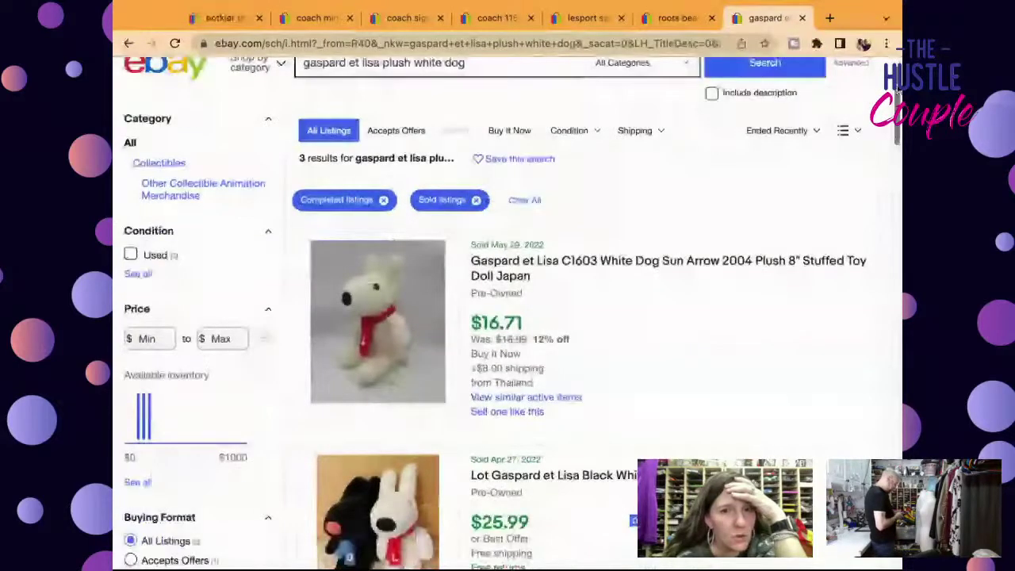
scroll(507, 313, down, 3)
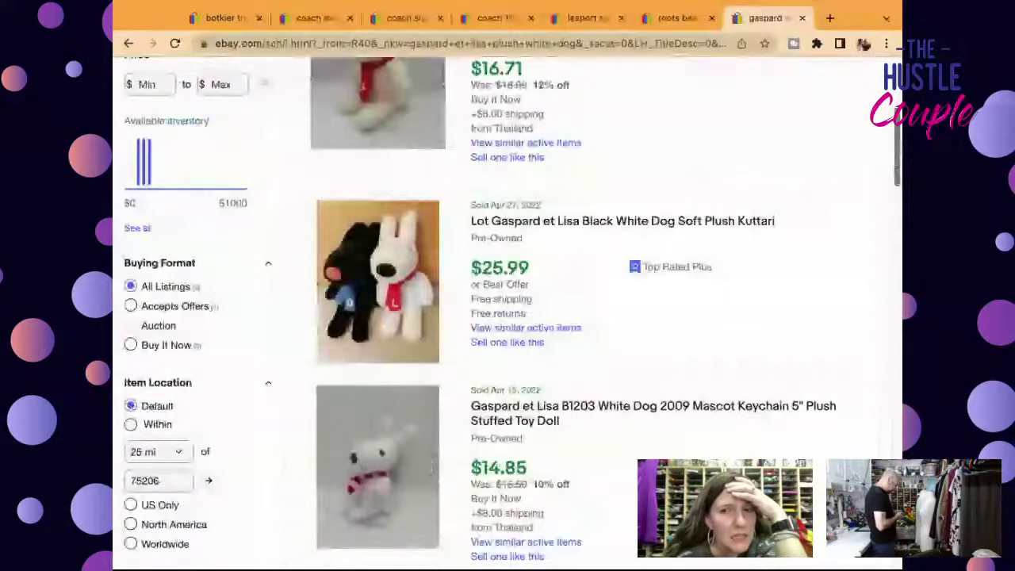
scroll(894, 203, down, 3)
scroll(895, 203, down, 5)
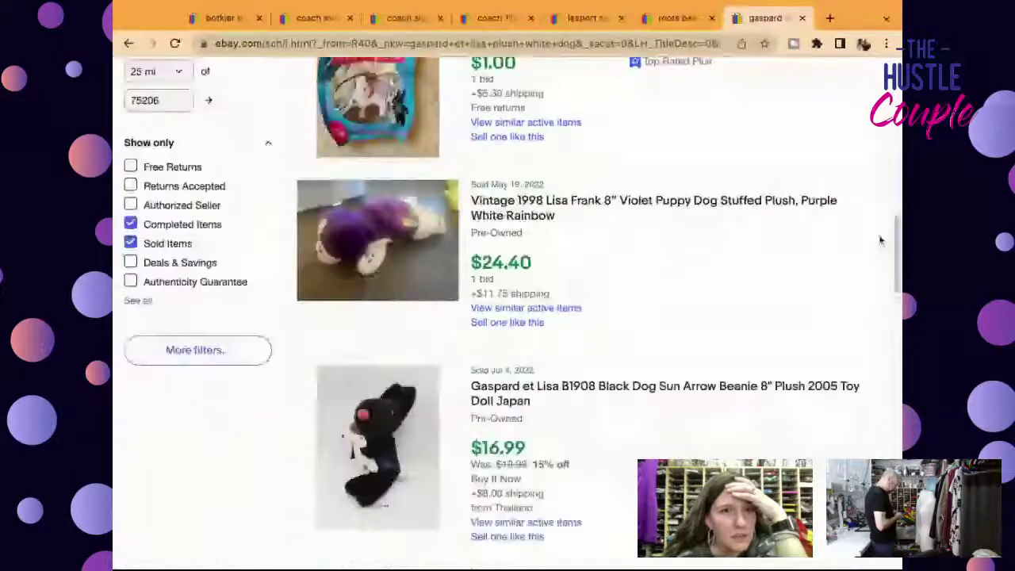
Return to the unfiltered results, find the Gaspard et Lisa B1911 White Dog Finger Puppet and start a similar listing from it.
key(alt+Left)
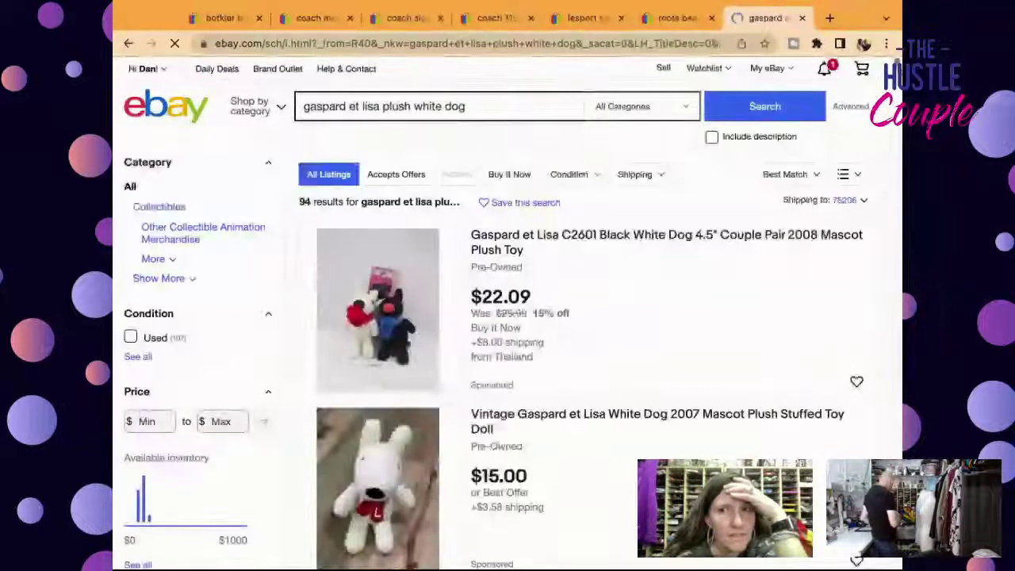
scroll(857, 560, down, 2)
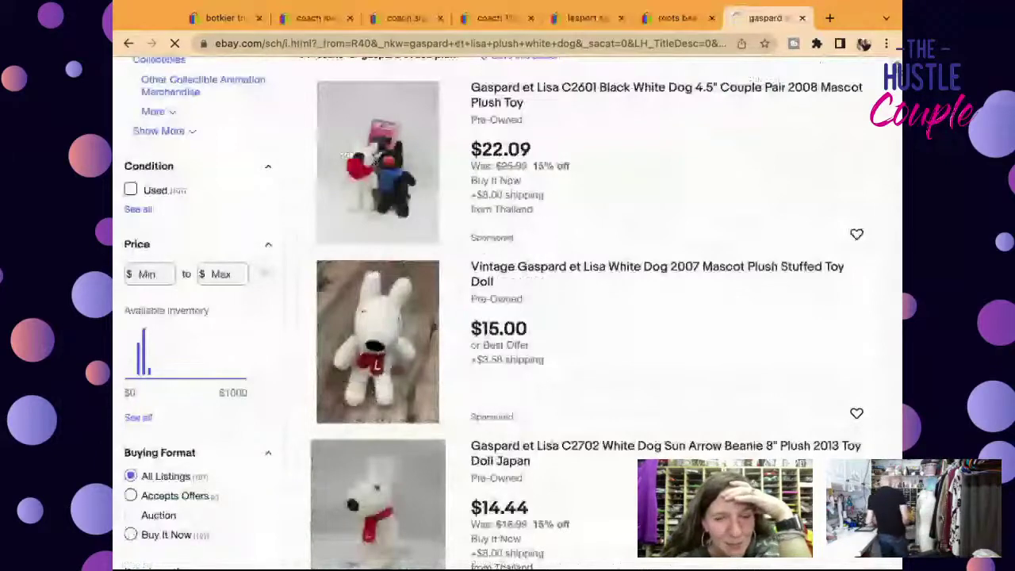
scroll(508, 318, down, 10)
scroll(508, 317, down, 5)
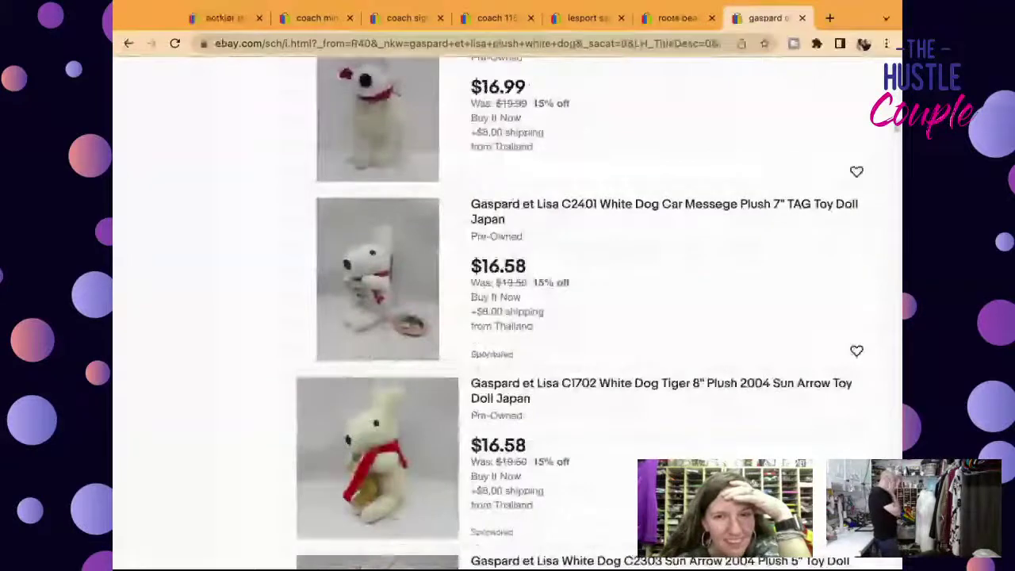
scroll(508, 318, down, 4)
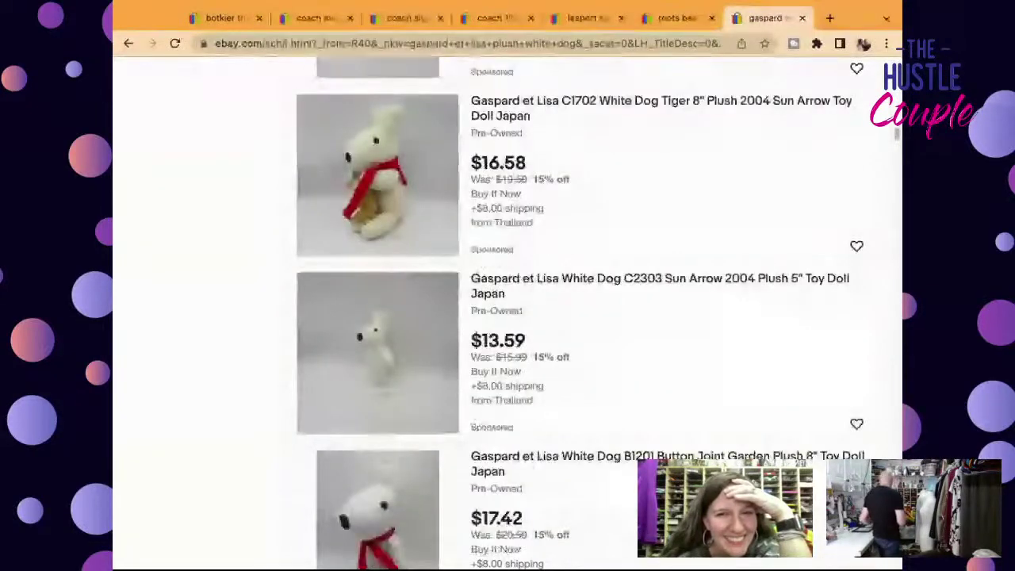
scroll(507, 317, down, 7)
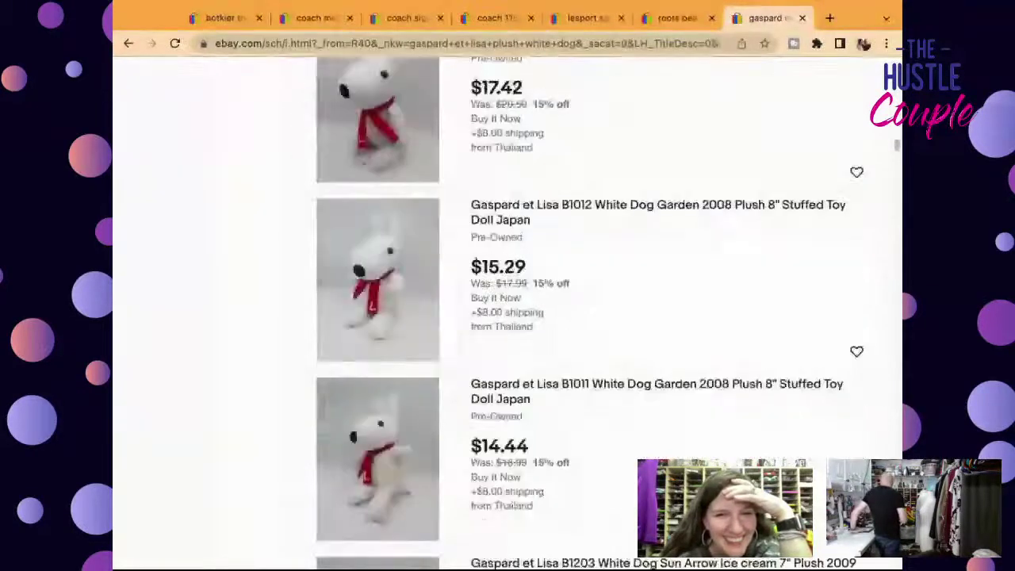
scroll(507, 317, down, 6)
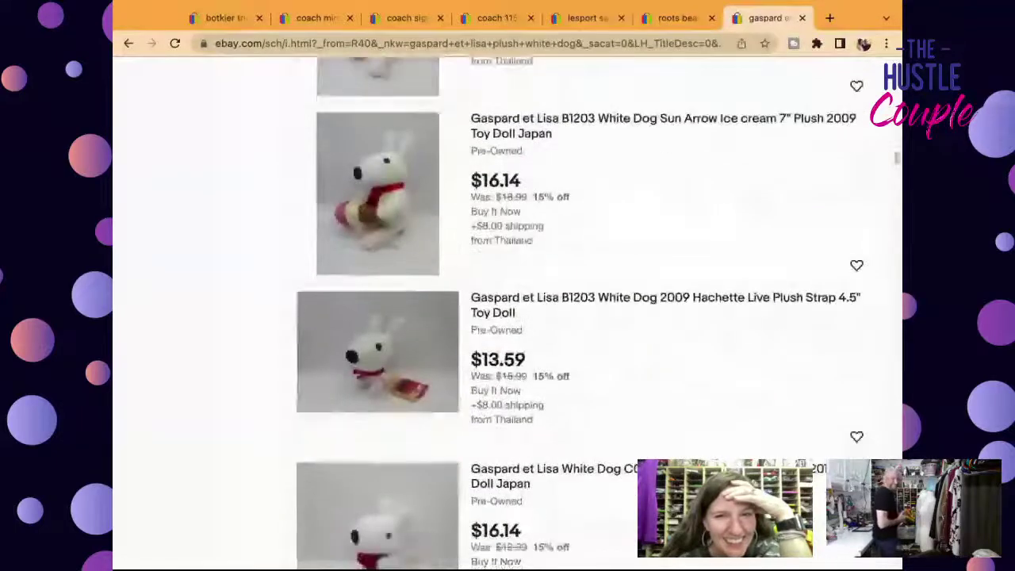
scroll(782, 254, down, 1)
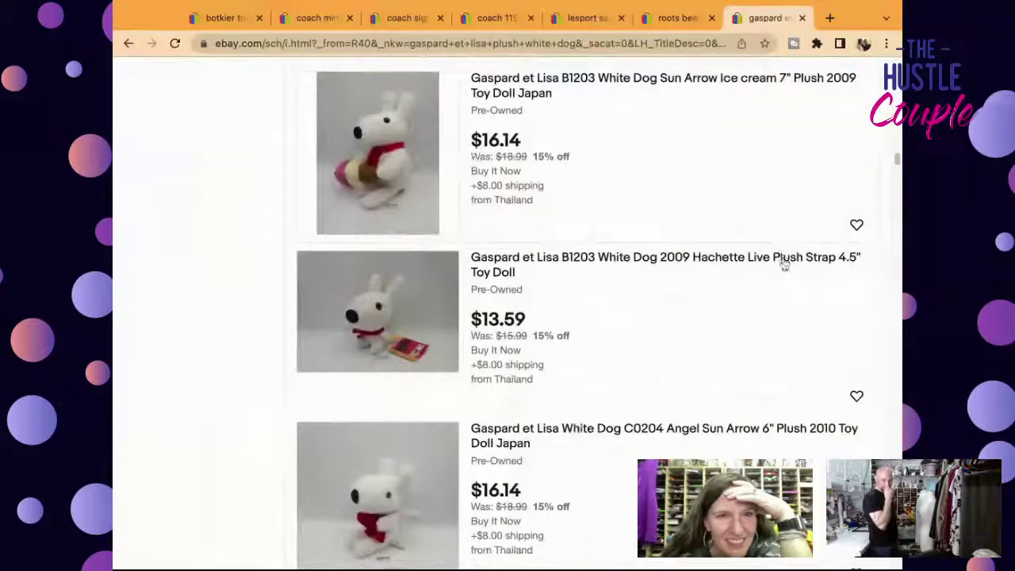
scroll(840, 214, up, 1)
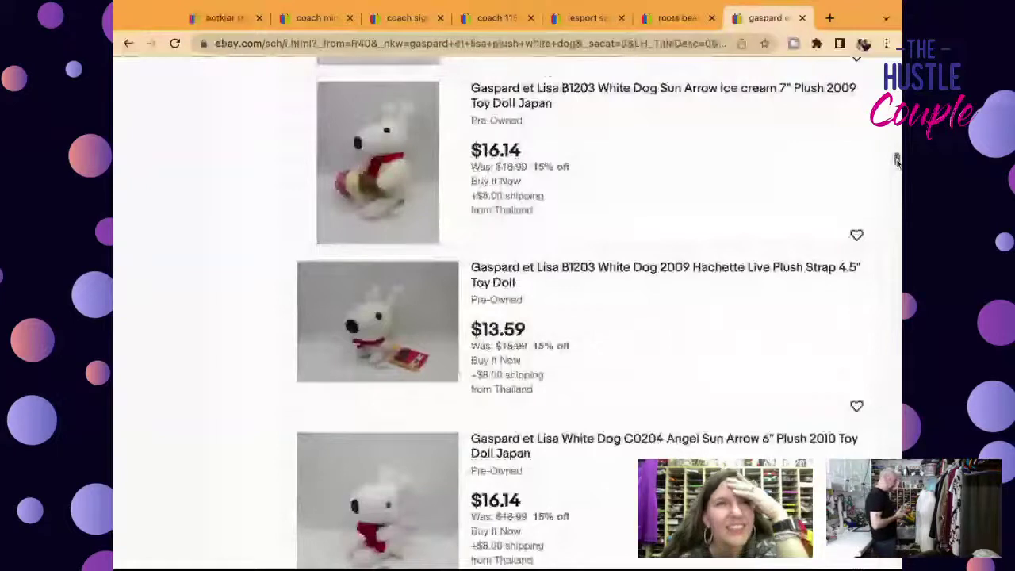
click(799, 328)
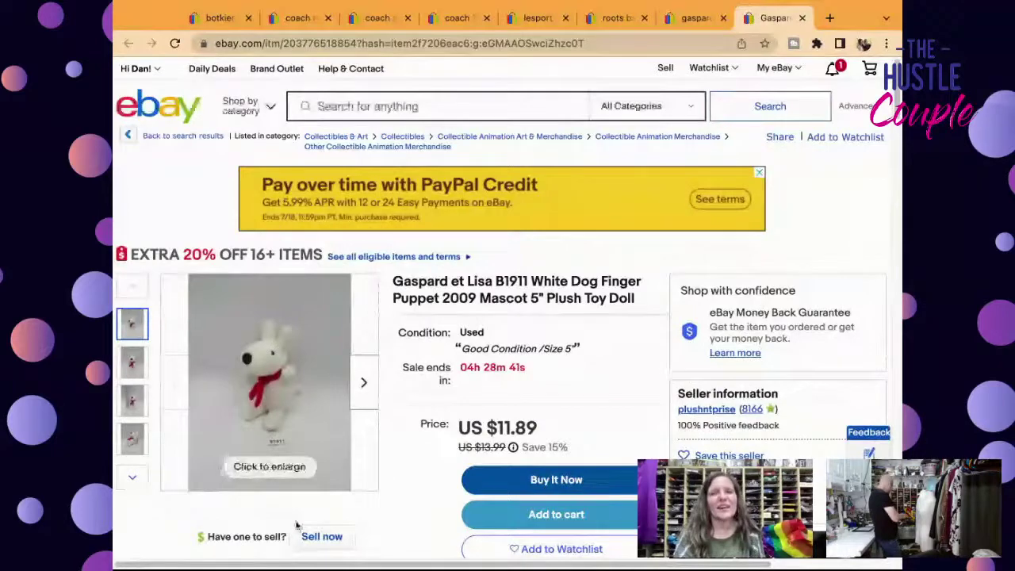
click(321, 536)
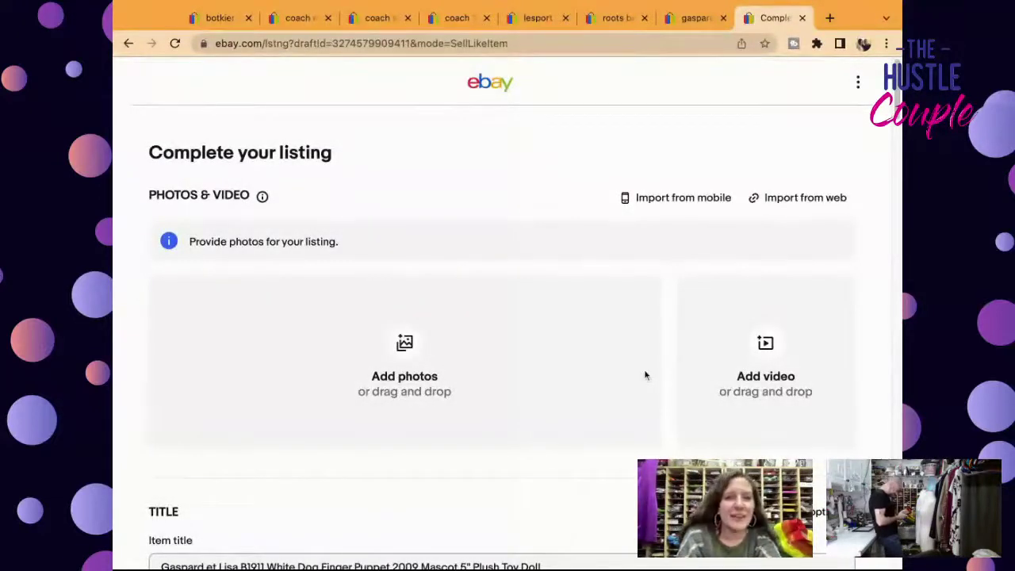
Set the custom label (SKU) to Z and copy the full item title for reuse.
scroll(645, 376, down, 4)
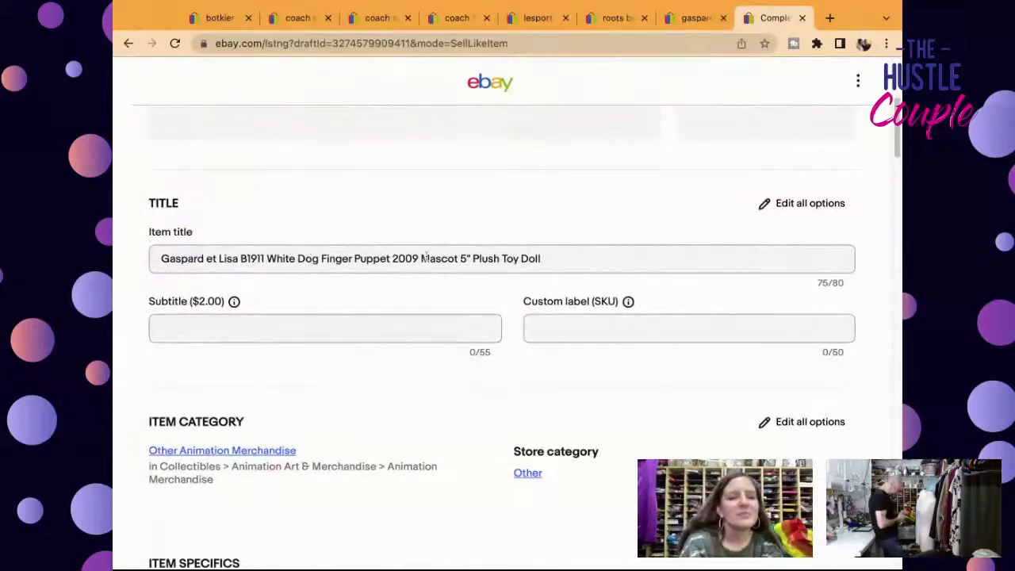
click(555, 334)
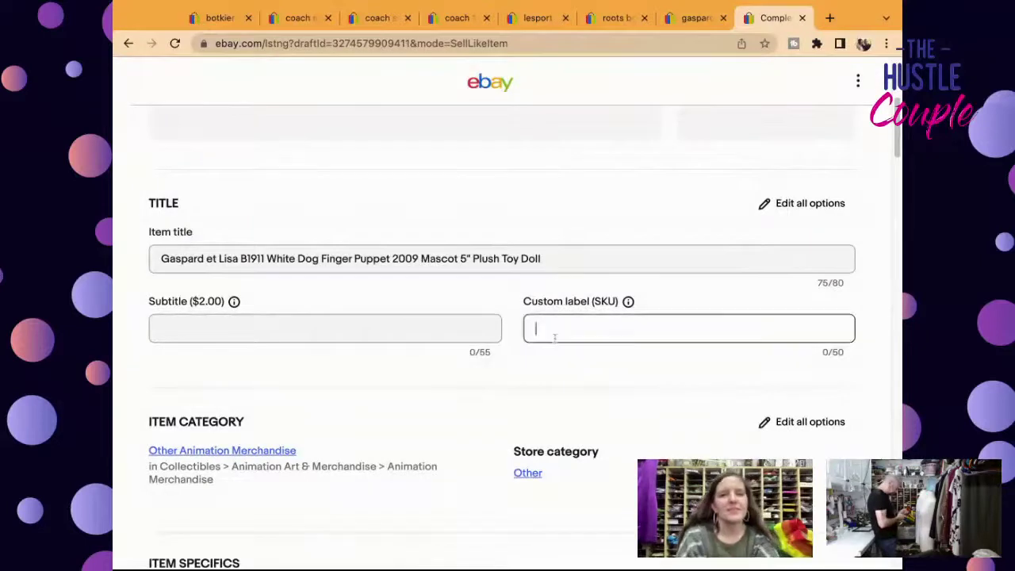
text(Z)
triple_click(544, 265)
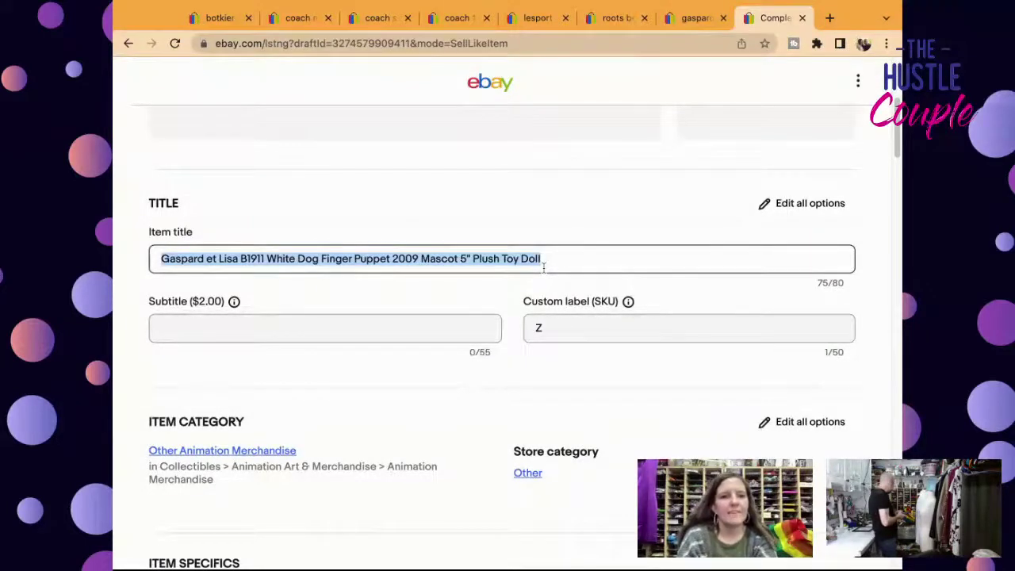
Fill in the condition description with "Excellent Pre-Owned Condition. No Rips, Stains, or Tears".
scroll(543, 267, down, 3)
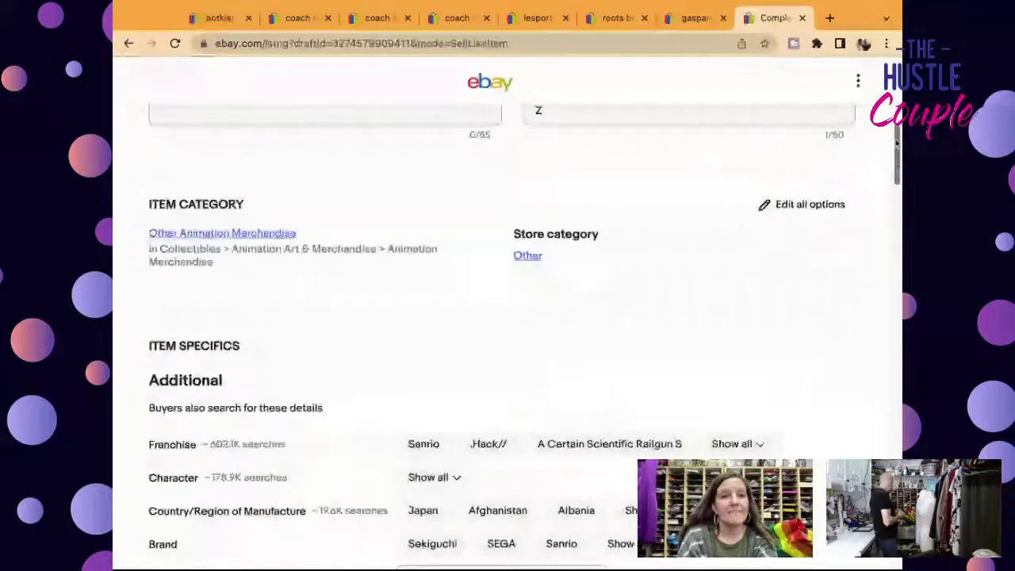
scroll(507, 317, down, 3)
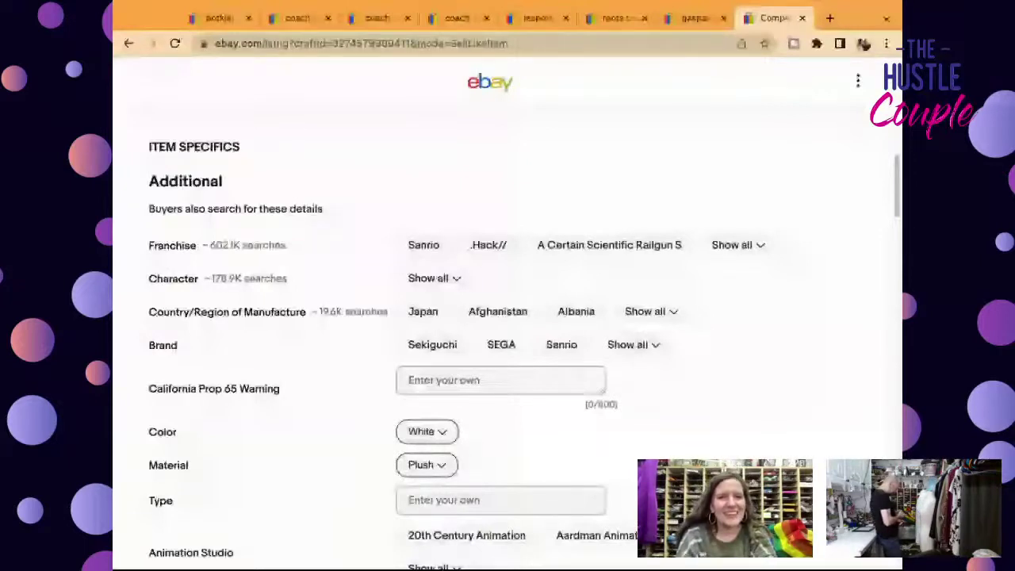
scroll(899, 190, down, 1)
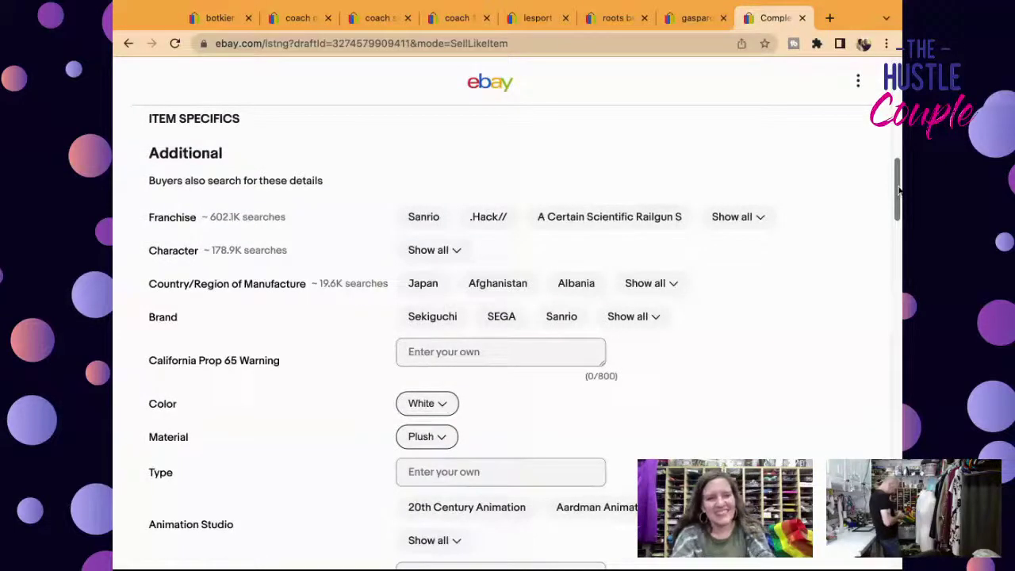
drag(899, 190, 898, 318)
click(550, 376)
text(Excellent Pre-Owned Condition. No Rips, Stains, or Tears)
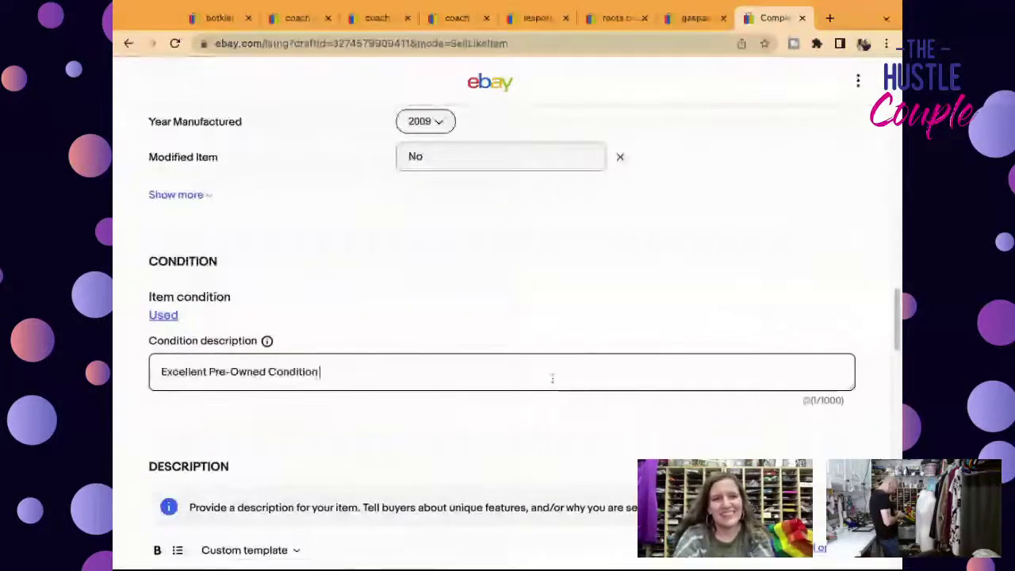
triple_click(890, 325)
click(863, 310)
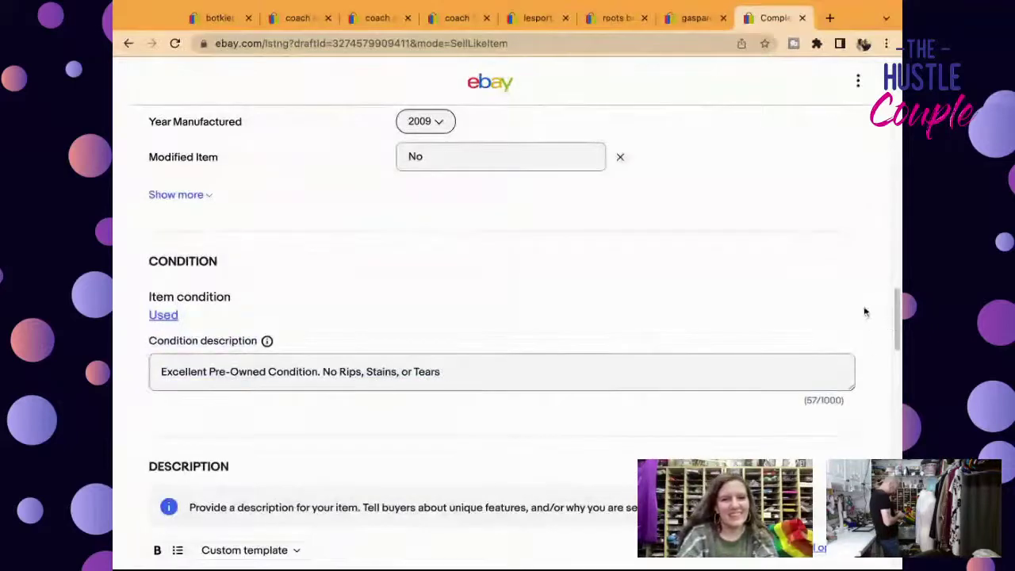
Write the item description with the listing title, "Excellent Pre-Owned Condition" and "No Rips, Stains, or Tears" on separate lines.
scroll(899, 322, down, 3)
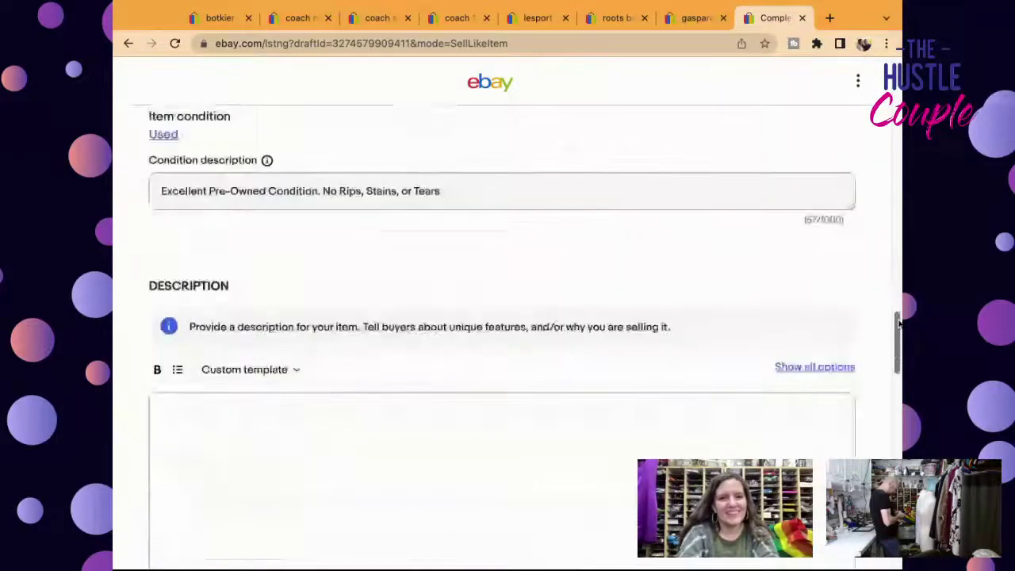
scroll(898, 322, down, 2)
click(159, 311)
text(Gaspard et Lisa B1911 White Dog Finger Puppet 2009 Mascot 5" Plush Toy Doll Excellent Pre-Owned Condition)
key(Return)
text(N)
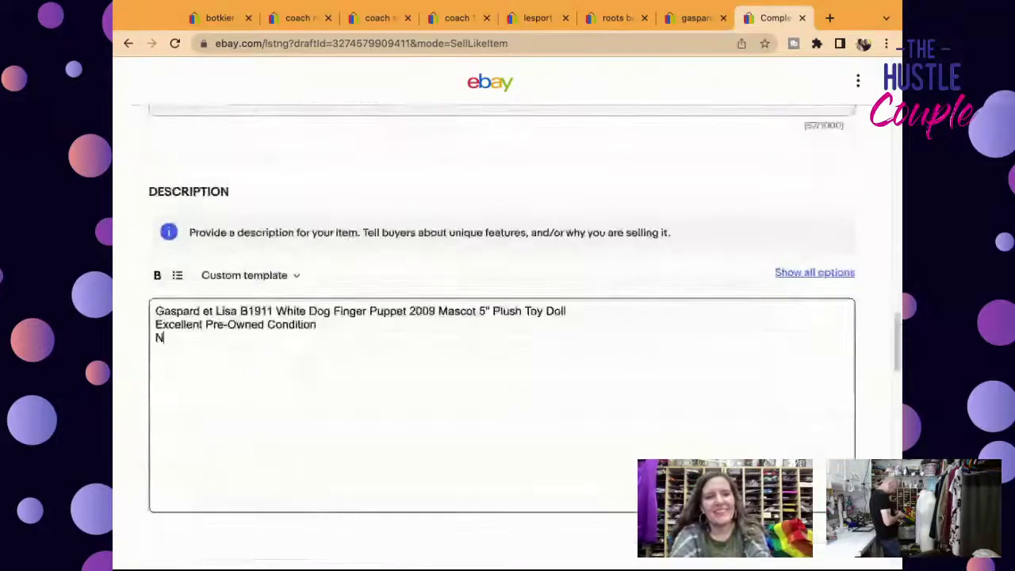
text(o Rips, Stains, or Tears)
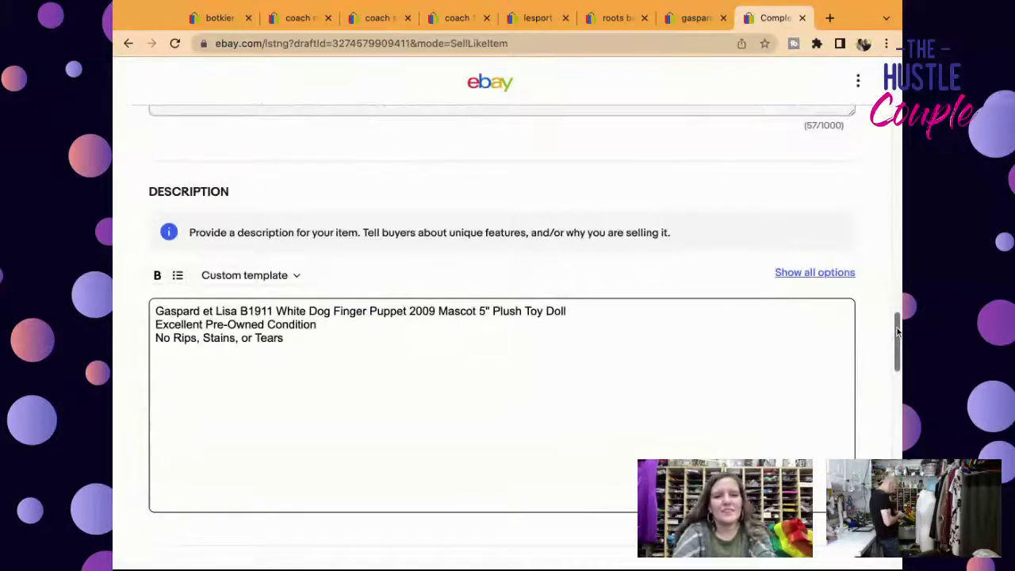
Set the Buy It Now price to $15.95.
scroll(899, 334, down, 5)
click(267, 306)
text(15)
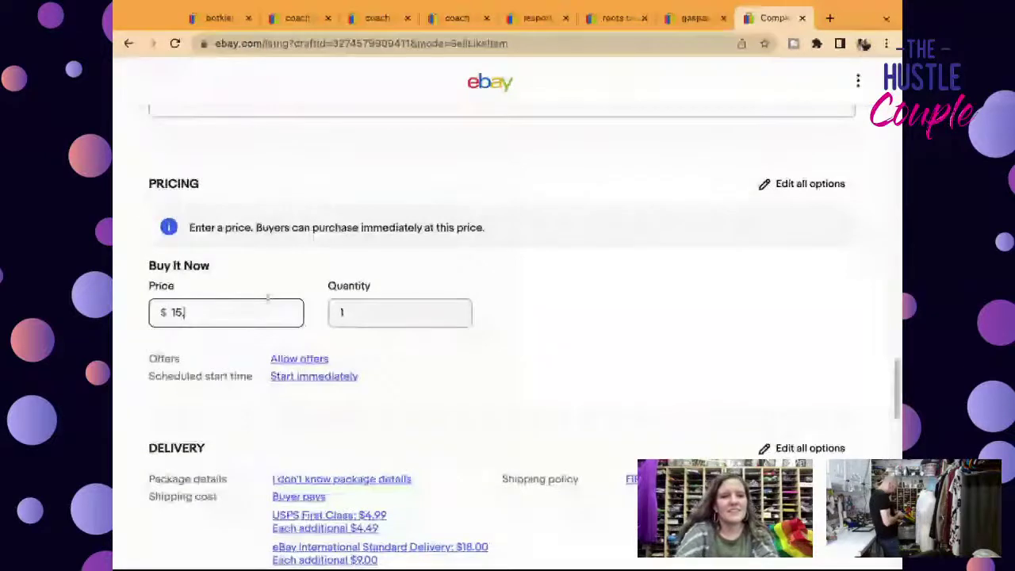
text(.95)
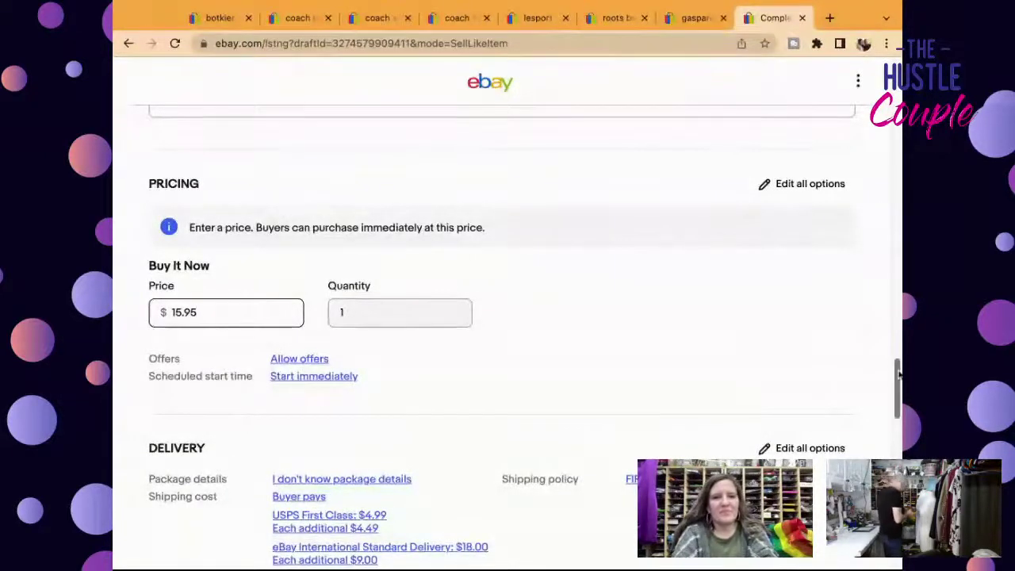
Add the eight plush photos to the listing and make the angled front view of the dog the main photo.
drag(899, 373, 899, 139)
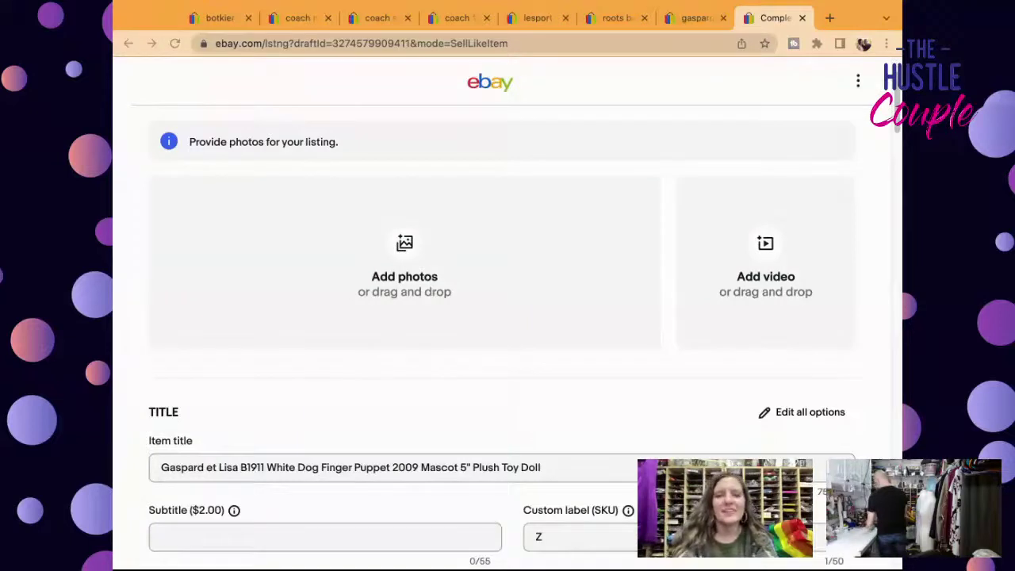
drag(501, 476, 502, 262)
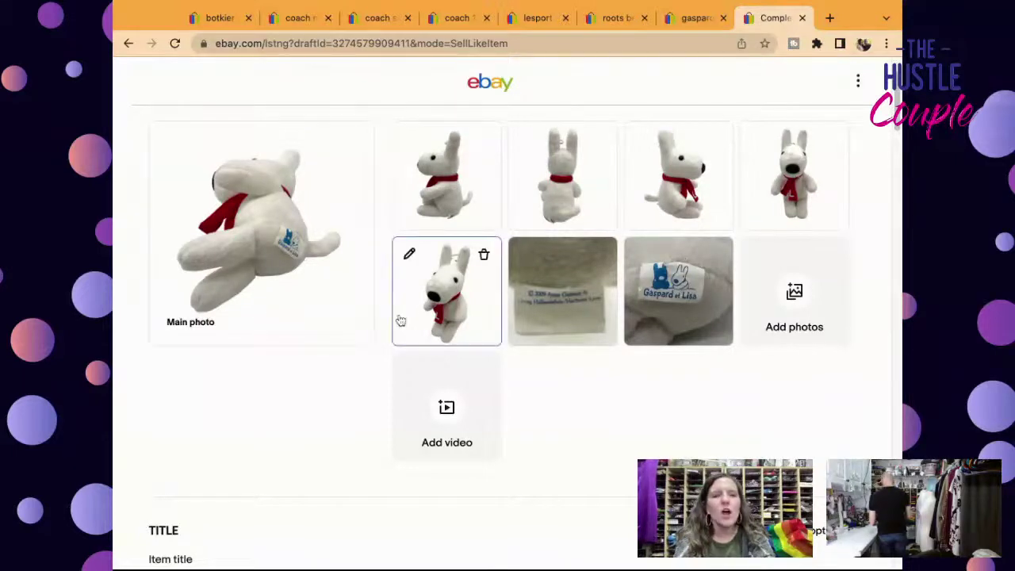
drag(444, 321, 336, 262)
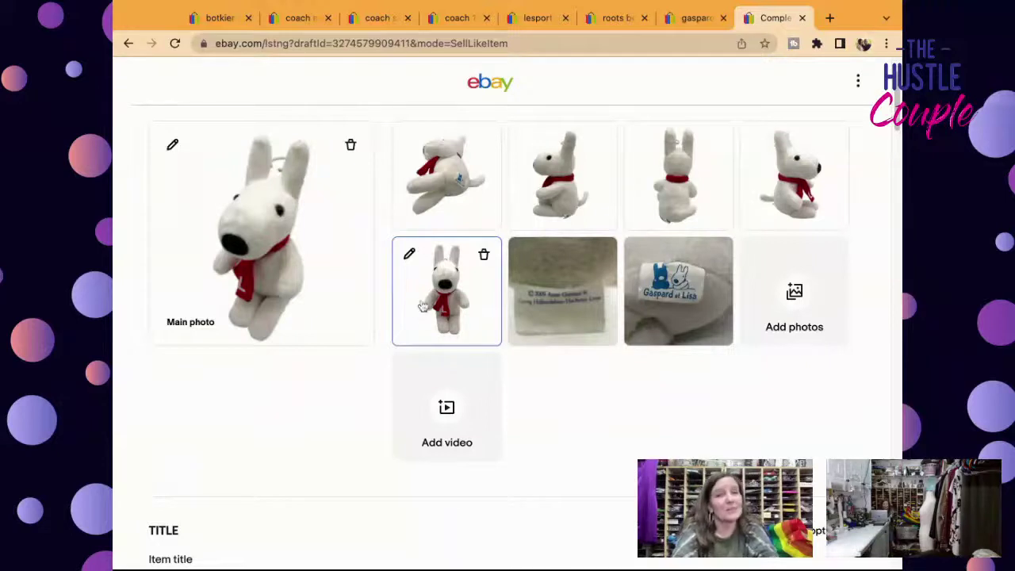
Review the completed plush listing from photos to preferences and publish it.
mouse_move(716, 248)
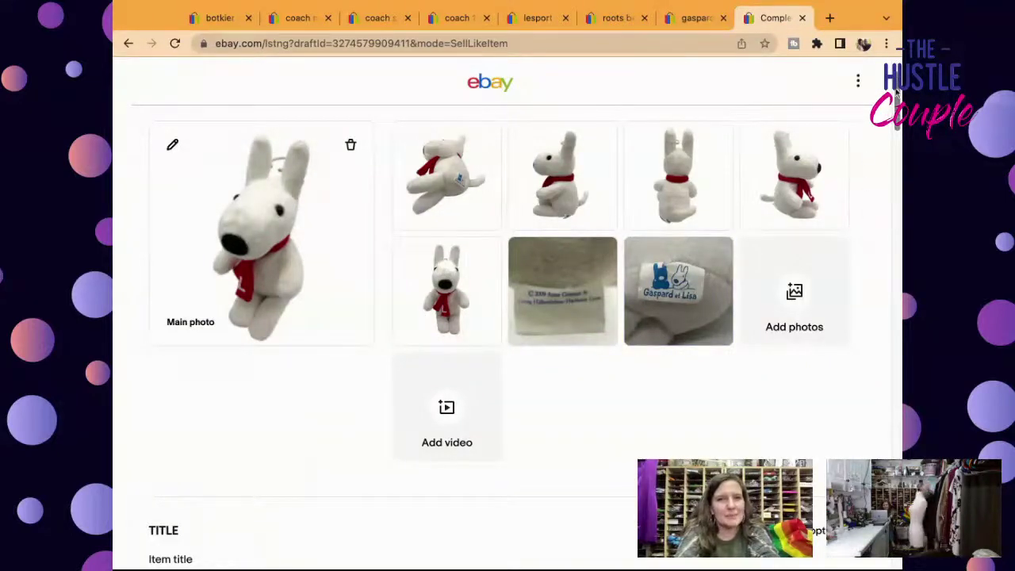
scroll(891, 86, down, 5)
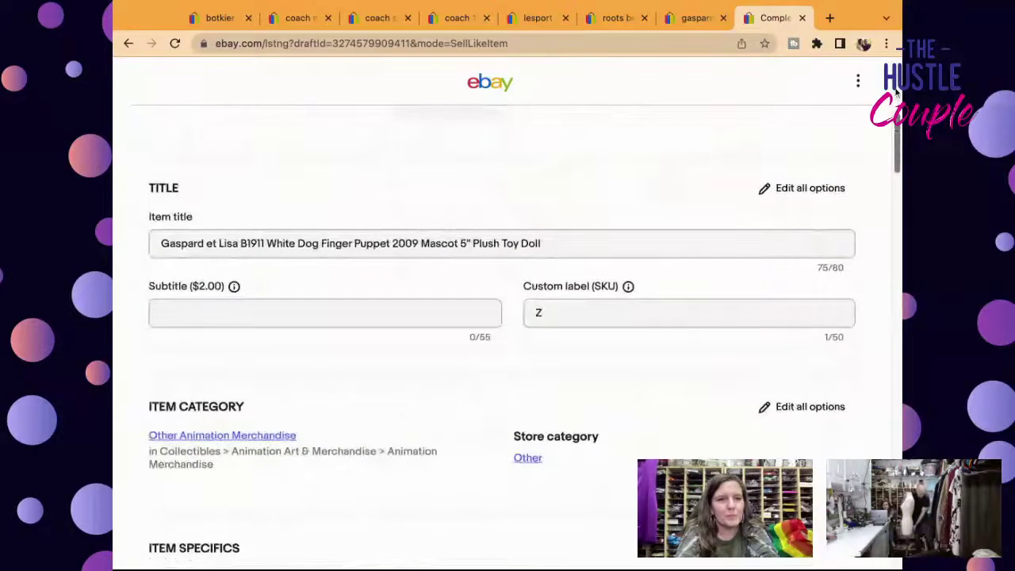
scroll(897, 94, down, 15)
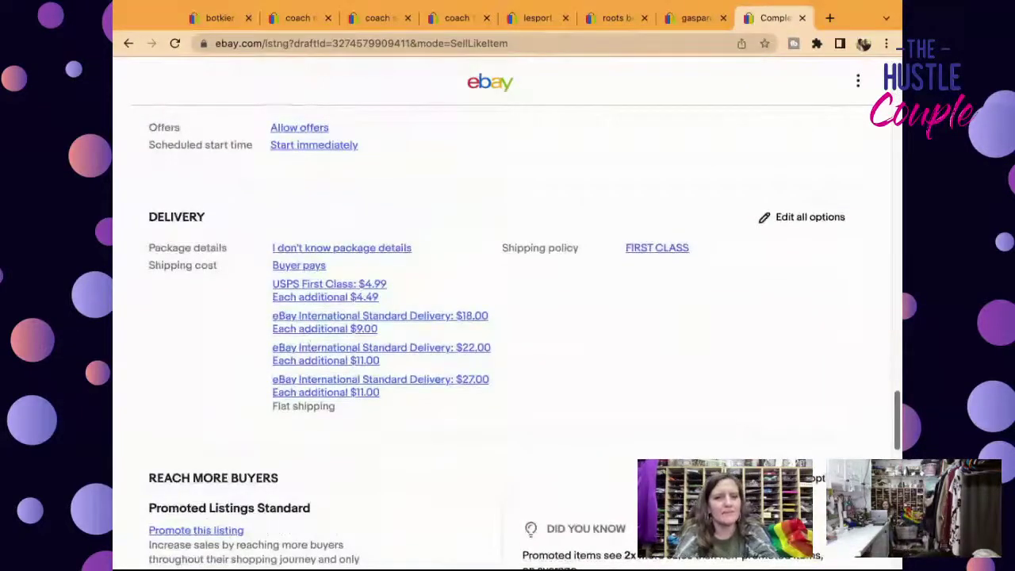
scroll(508, 318, down, 10)
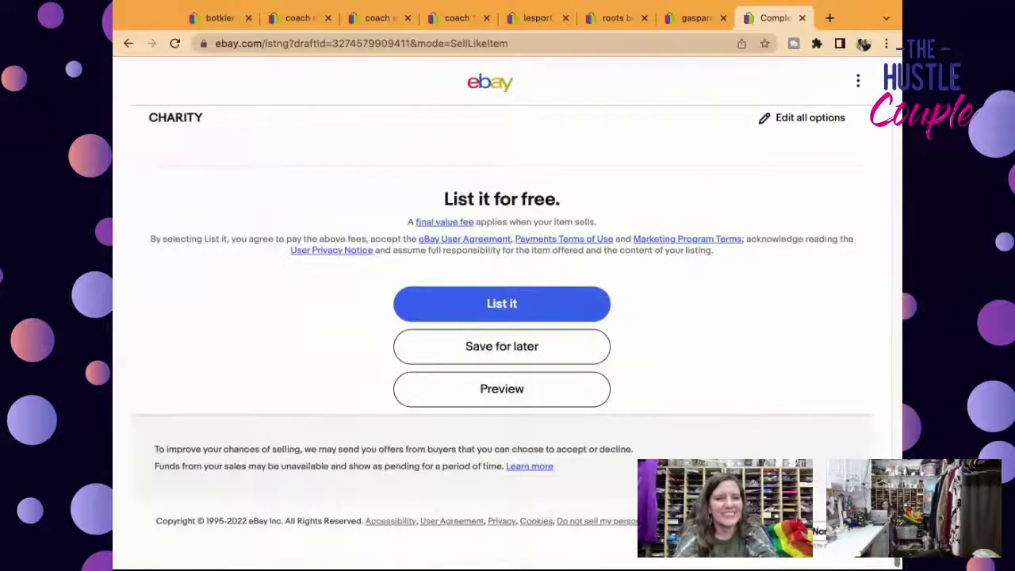
scroll(508, 317, up, 5)
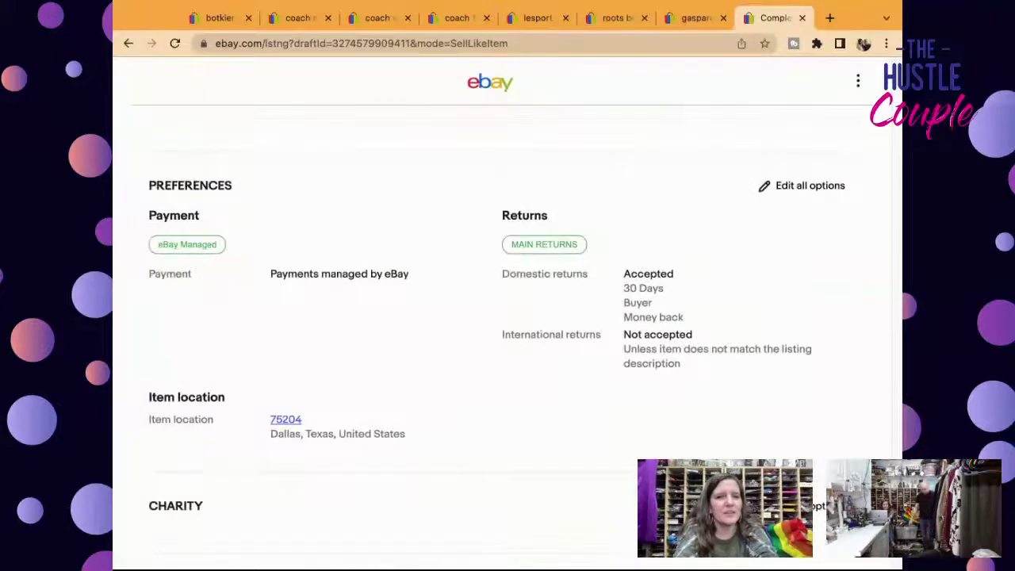
scroll(508, 318, up, 15)
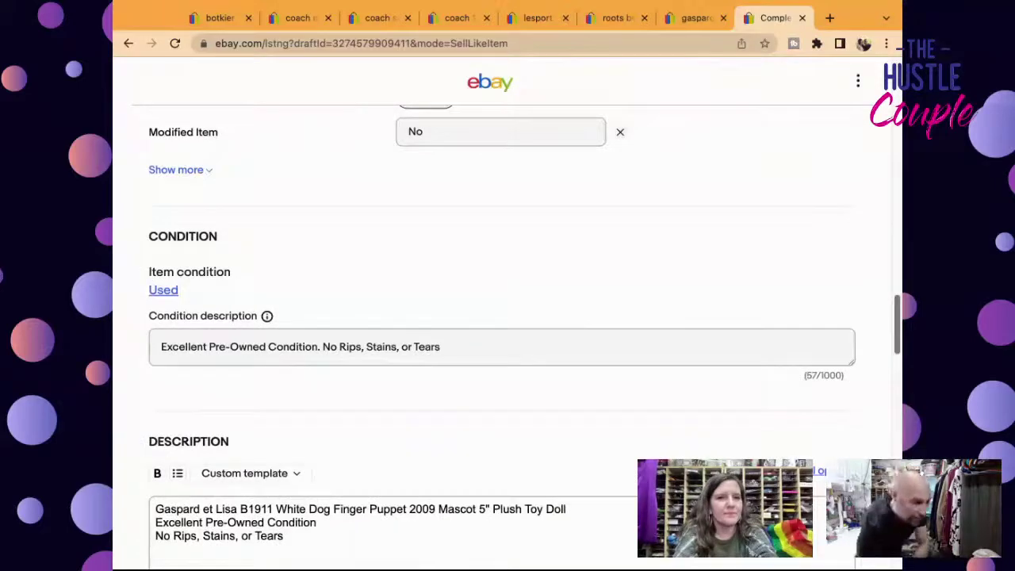
scroll(471, 217, up, 3)
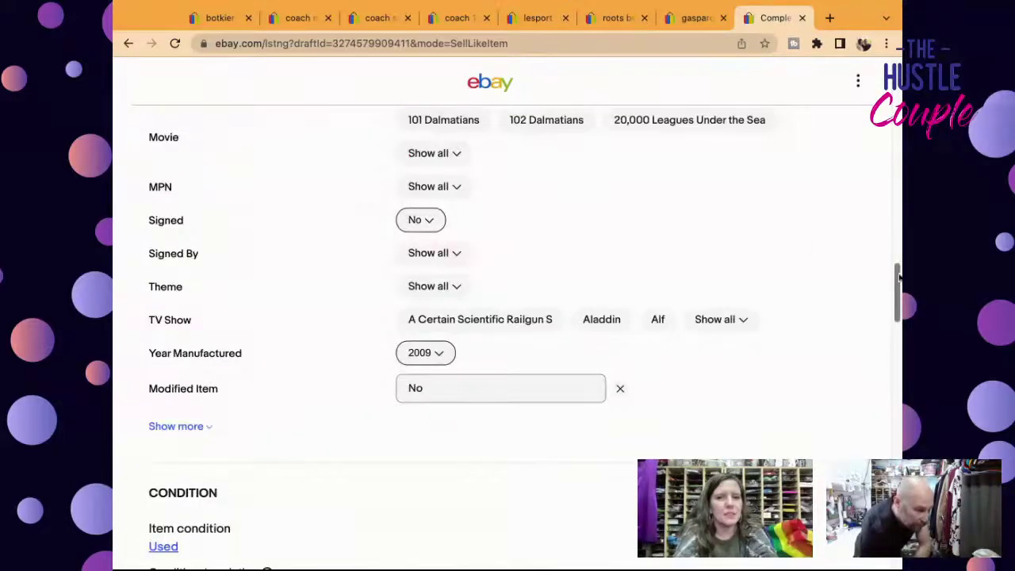
drag(900, 274, 900, 532)
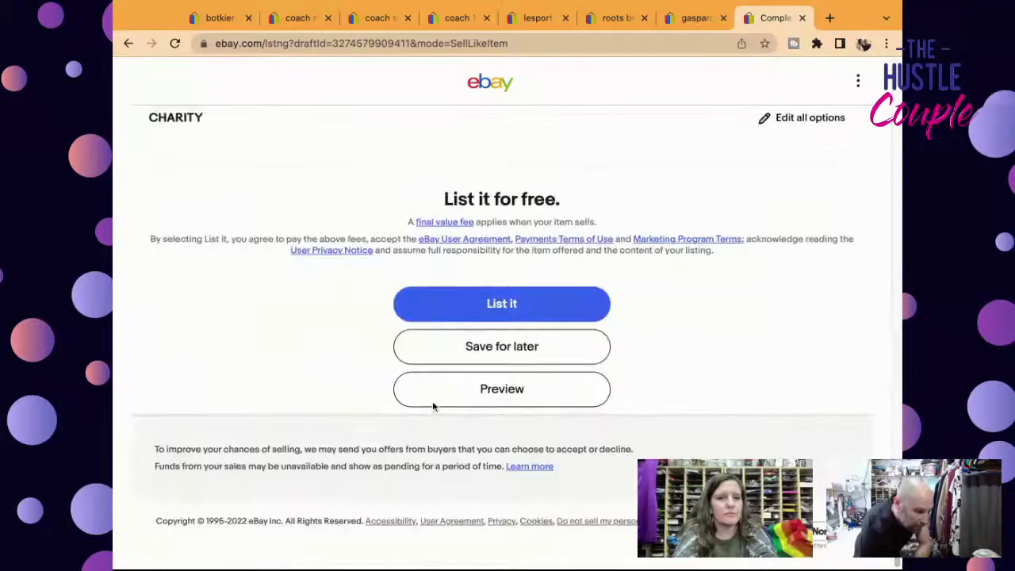
click(470, 317)
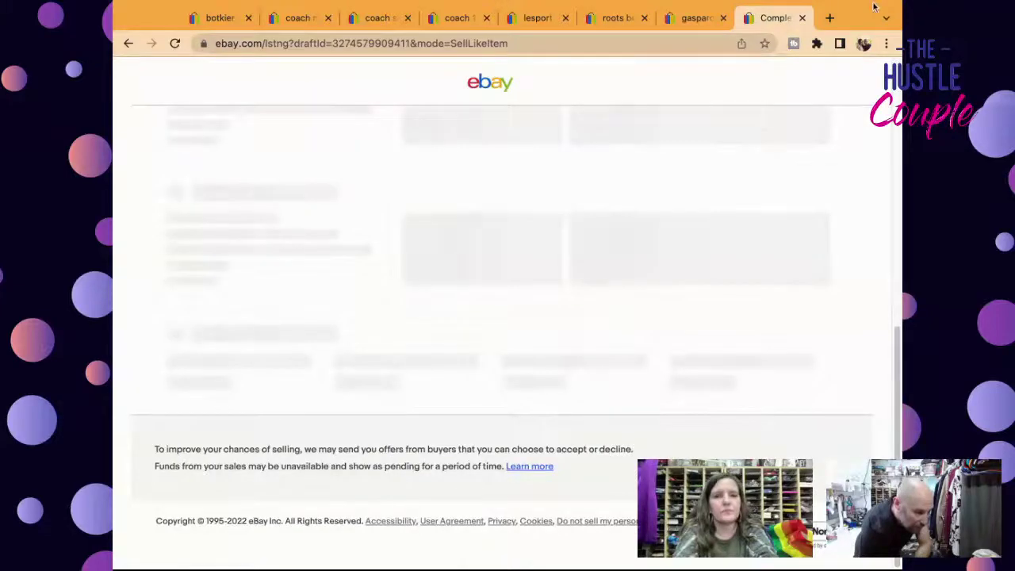